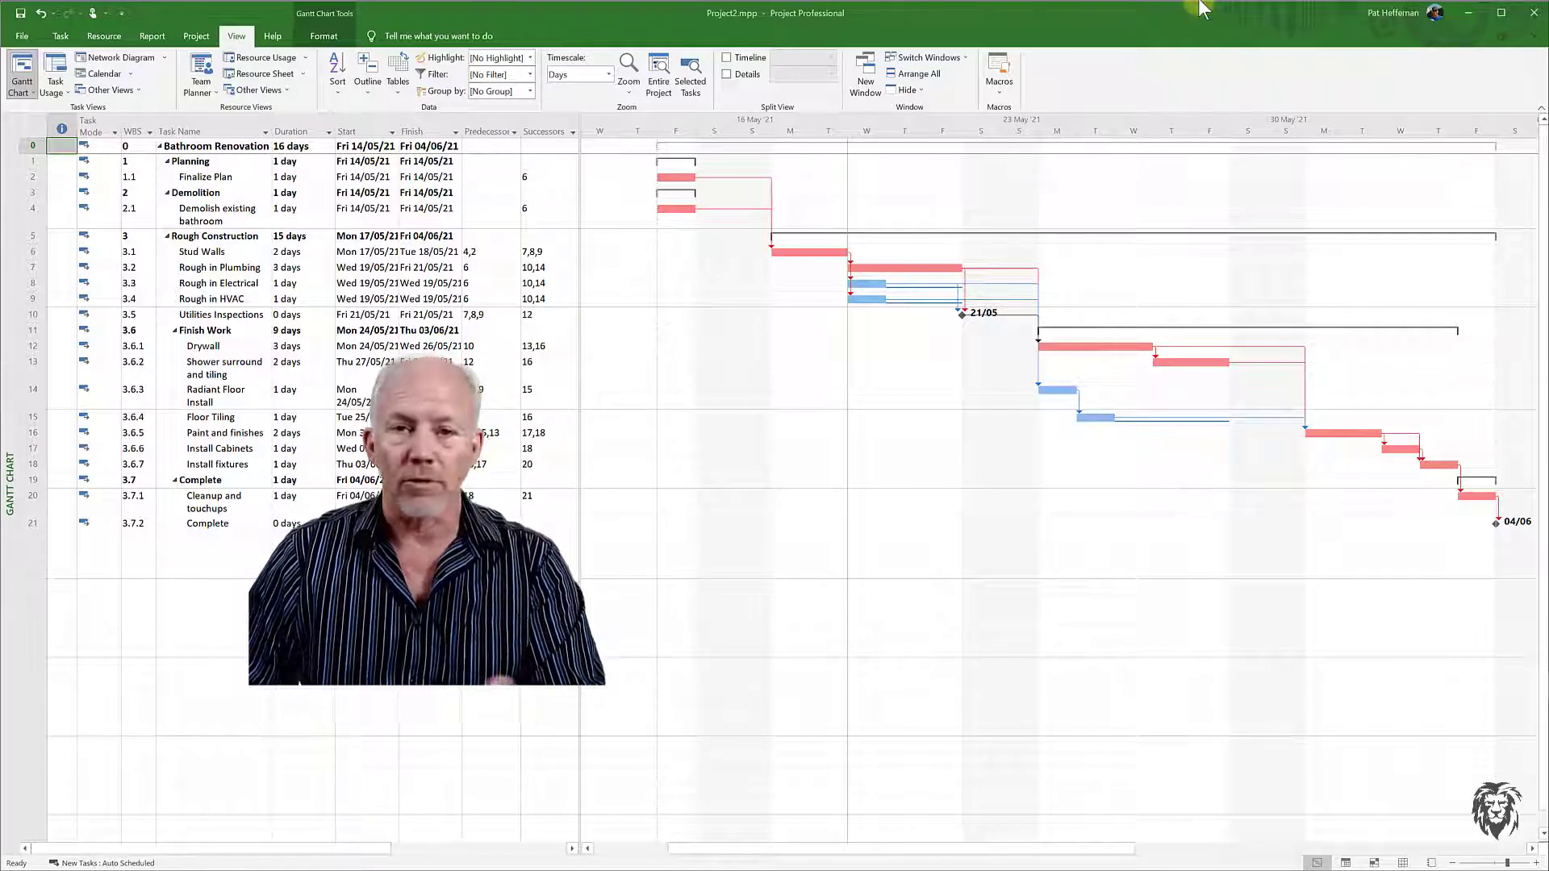
Step: Switch from the Gantt Chart to the Resource Sheet view and show the resource type choices for the first row
right_click(12, 269)
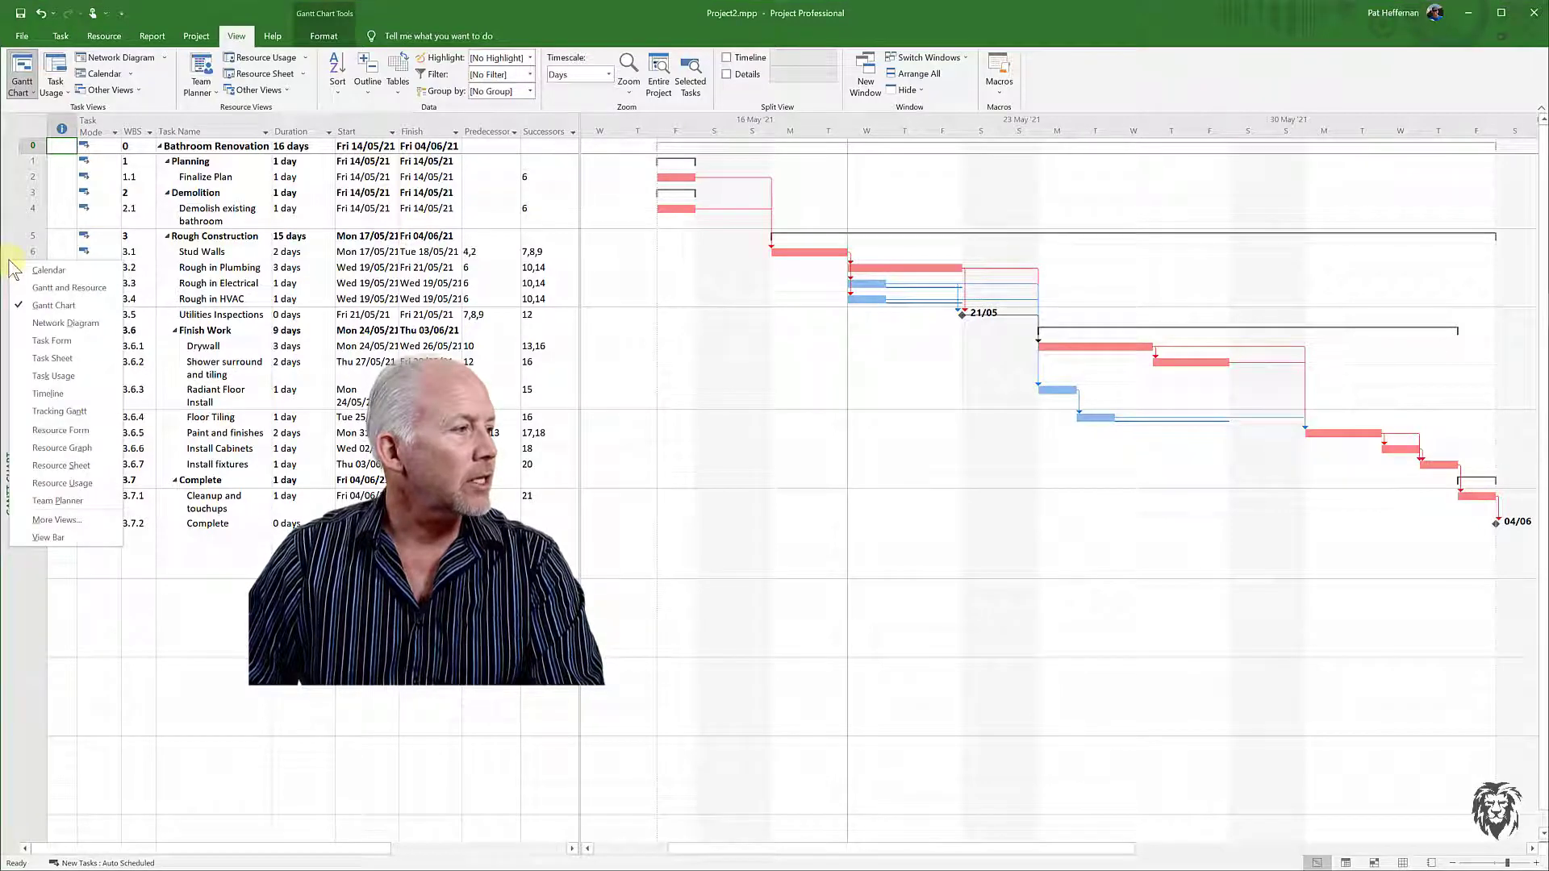
left_click(42, 466)
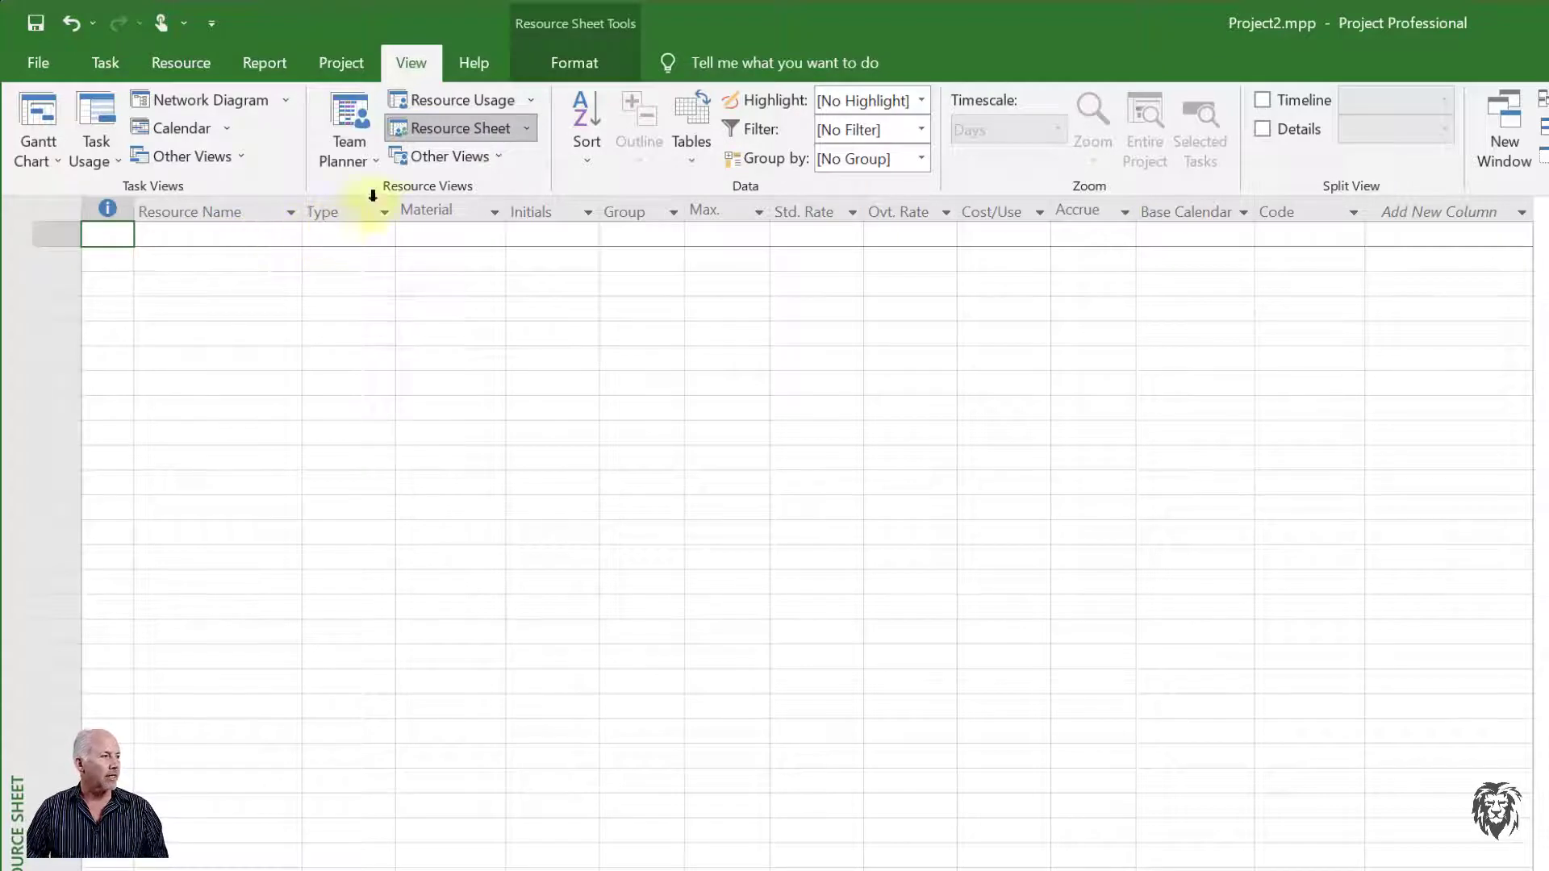
left_click(384, 239)
left_click(384, 236)
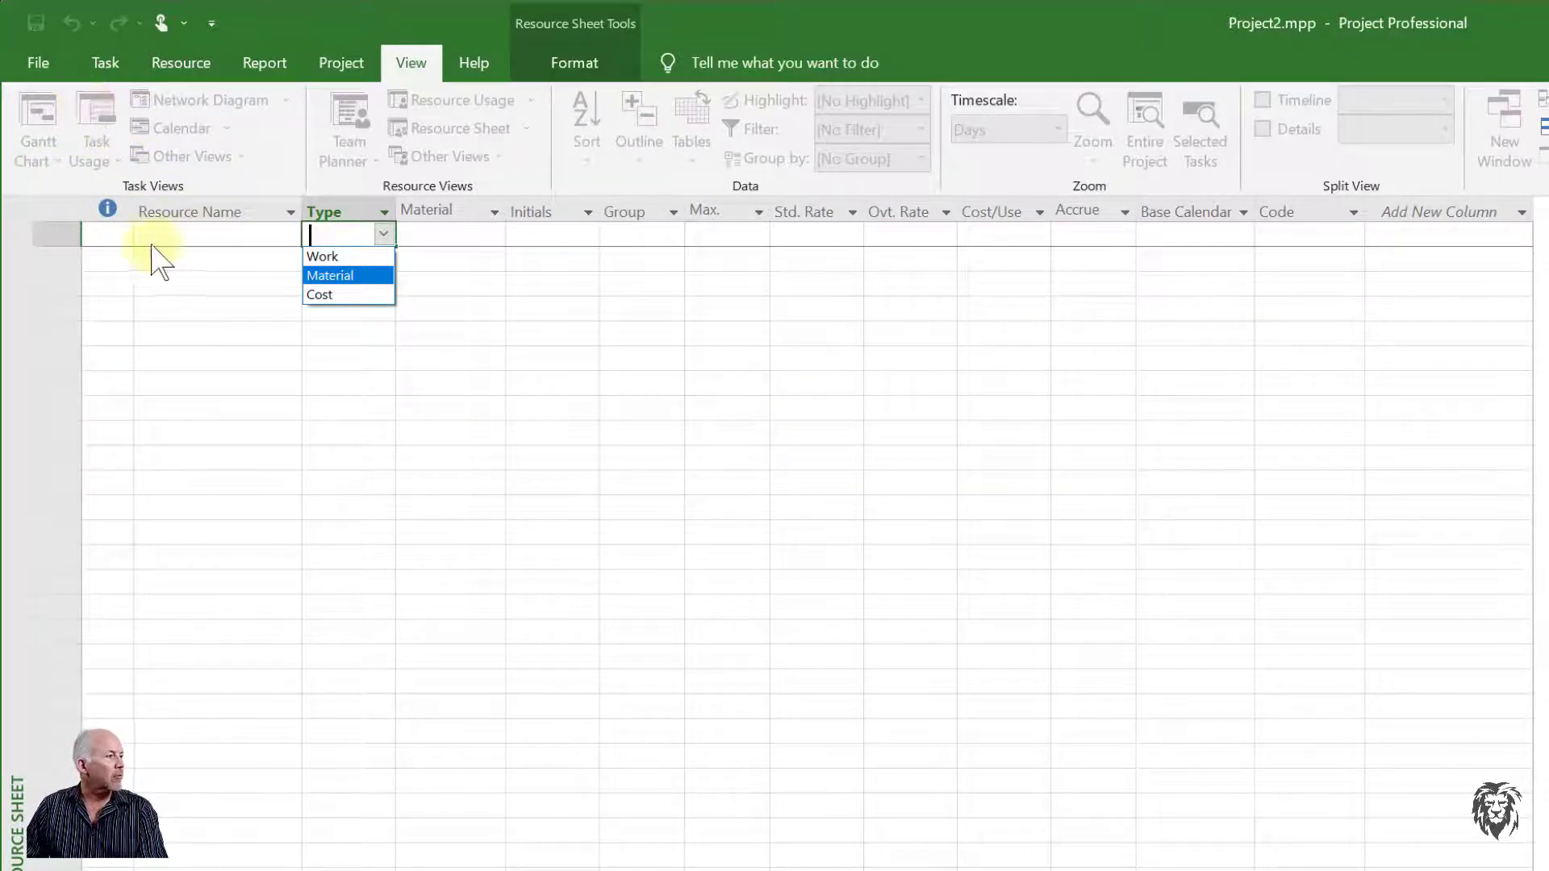
Step: Name the first resource Plumber, with Work as its type
left_click(153, 234)
left_click(153, 234)
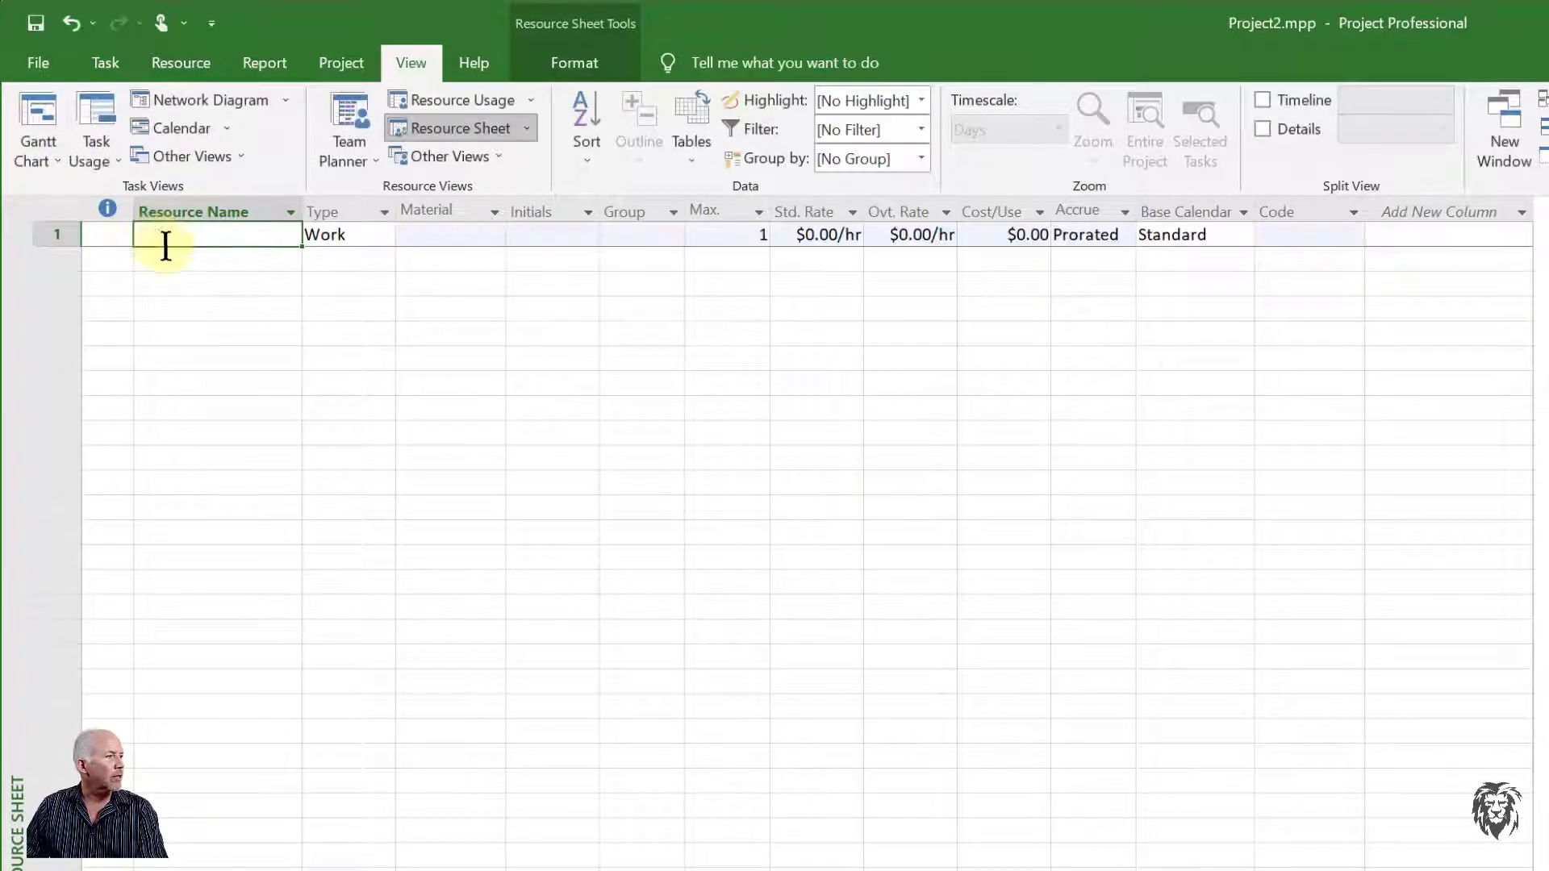
type("Plumber")
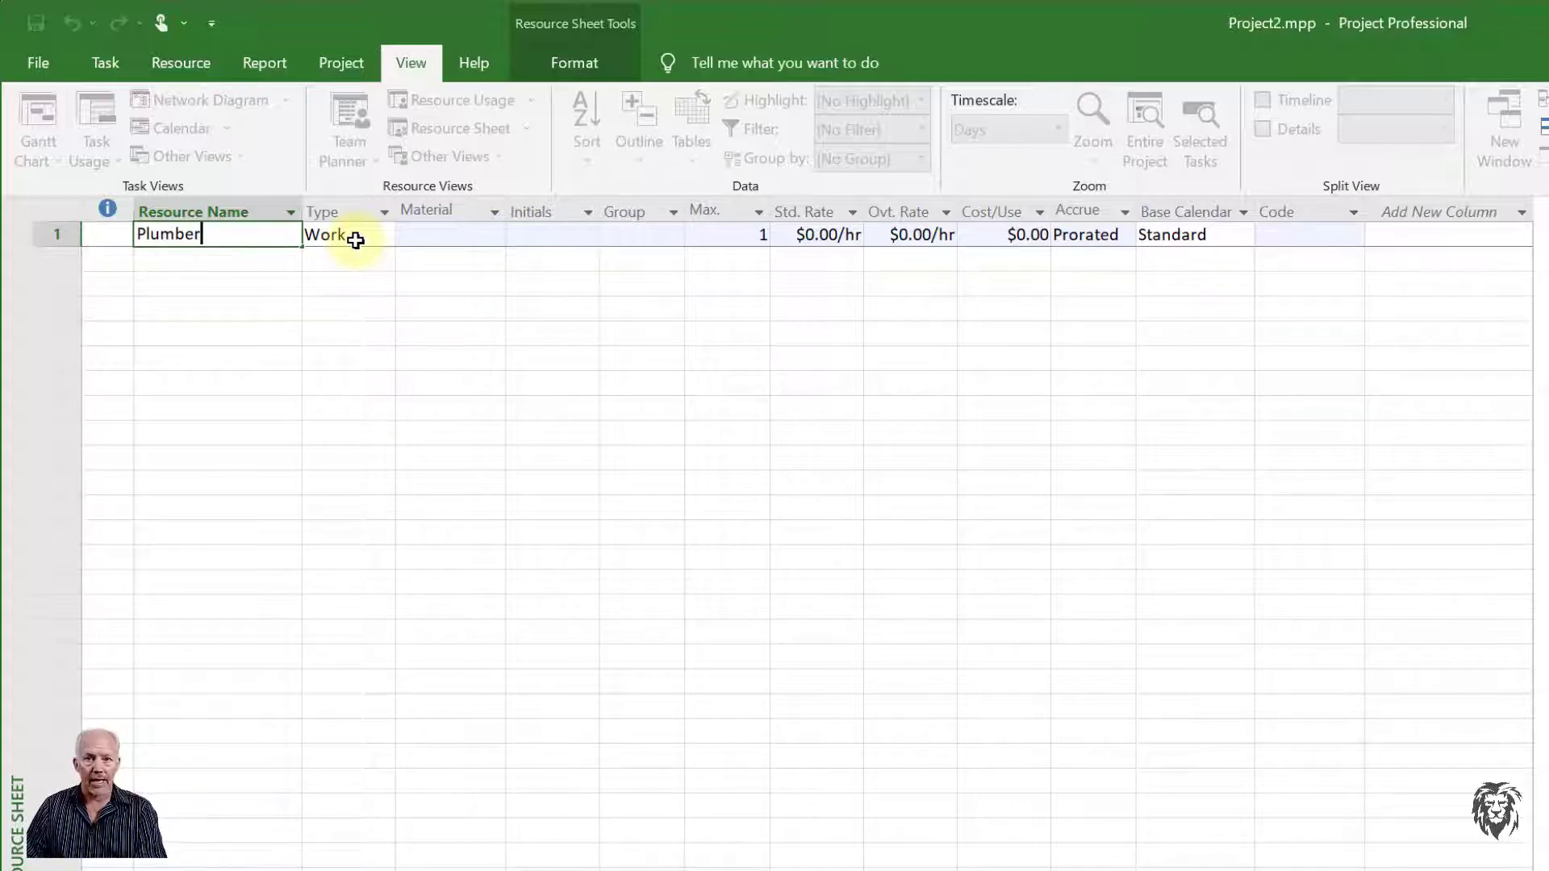
left_click(457, 232)
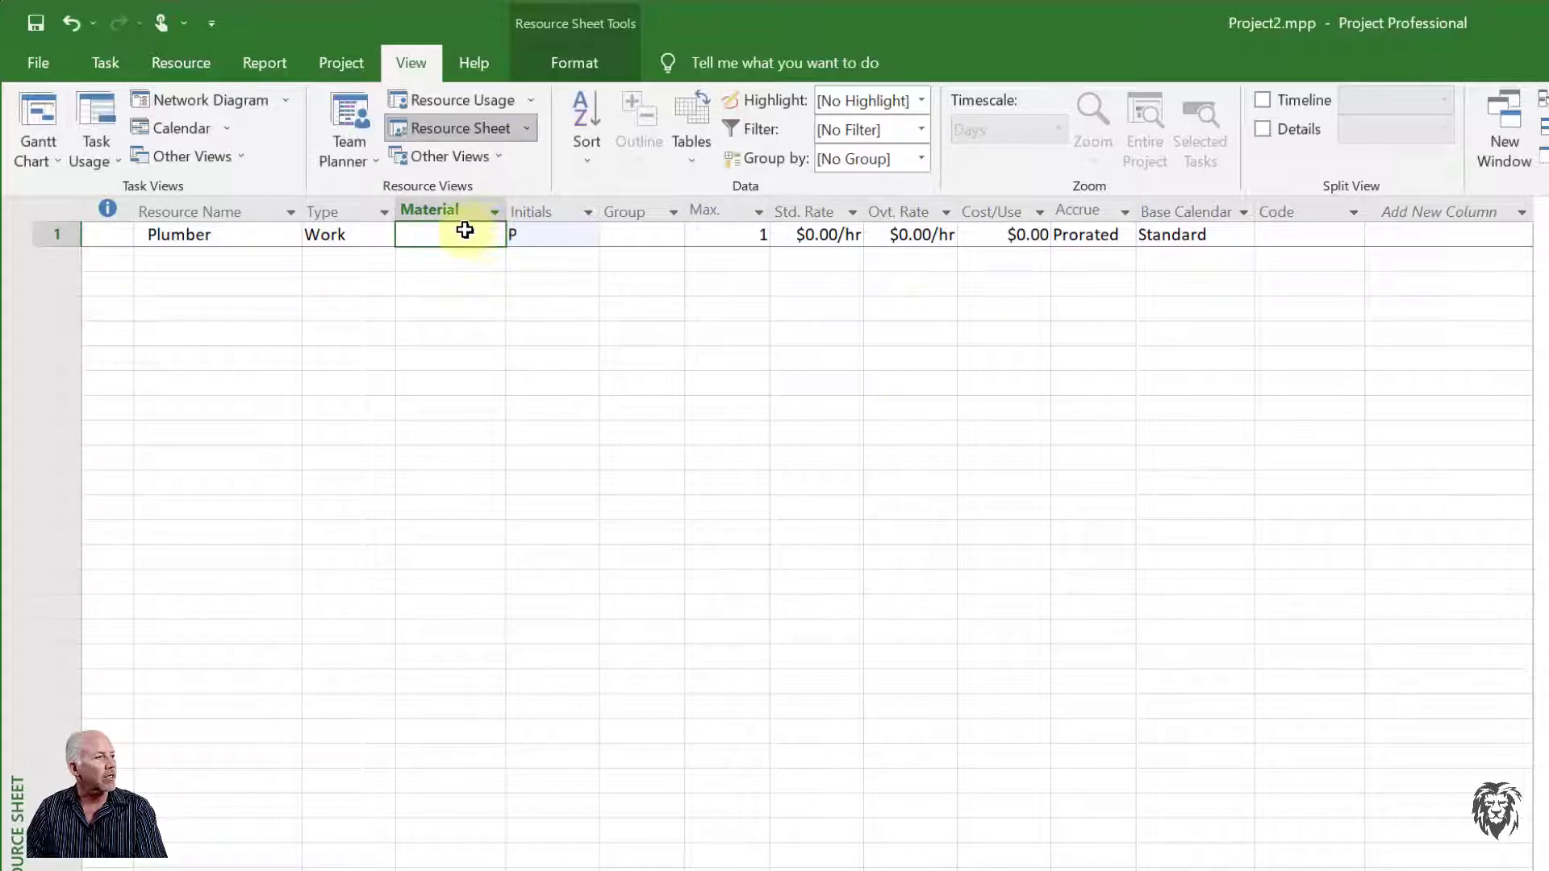
Step: Assign the Plumber resource to the group Trades
left_click(463, 260)
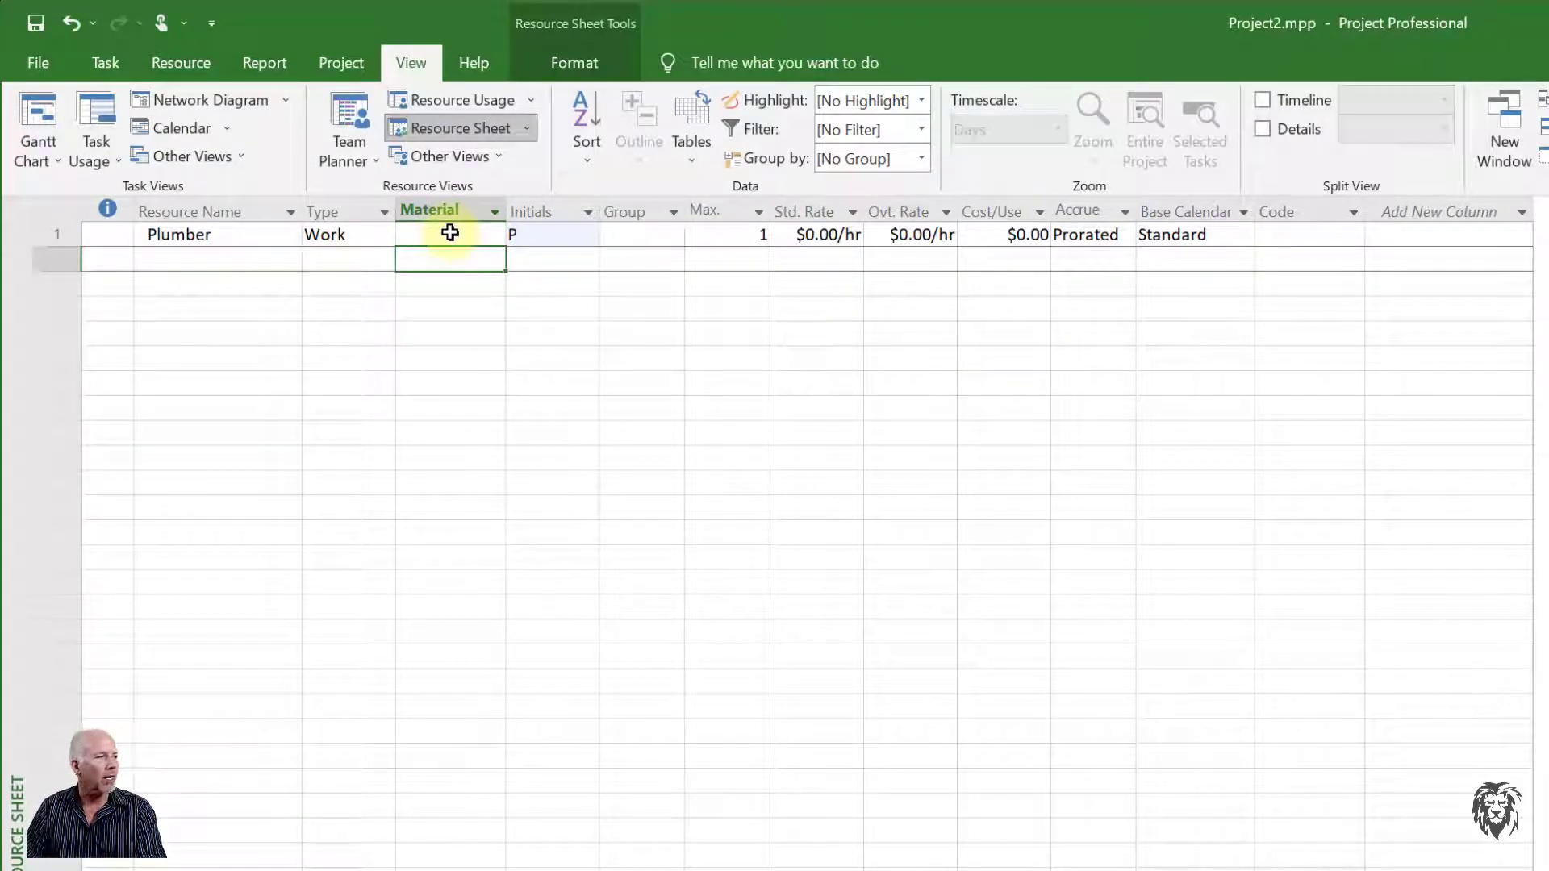
left_click(450, 233)
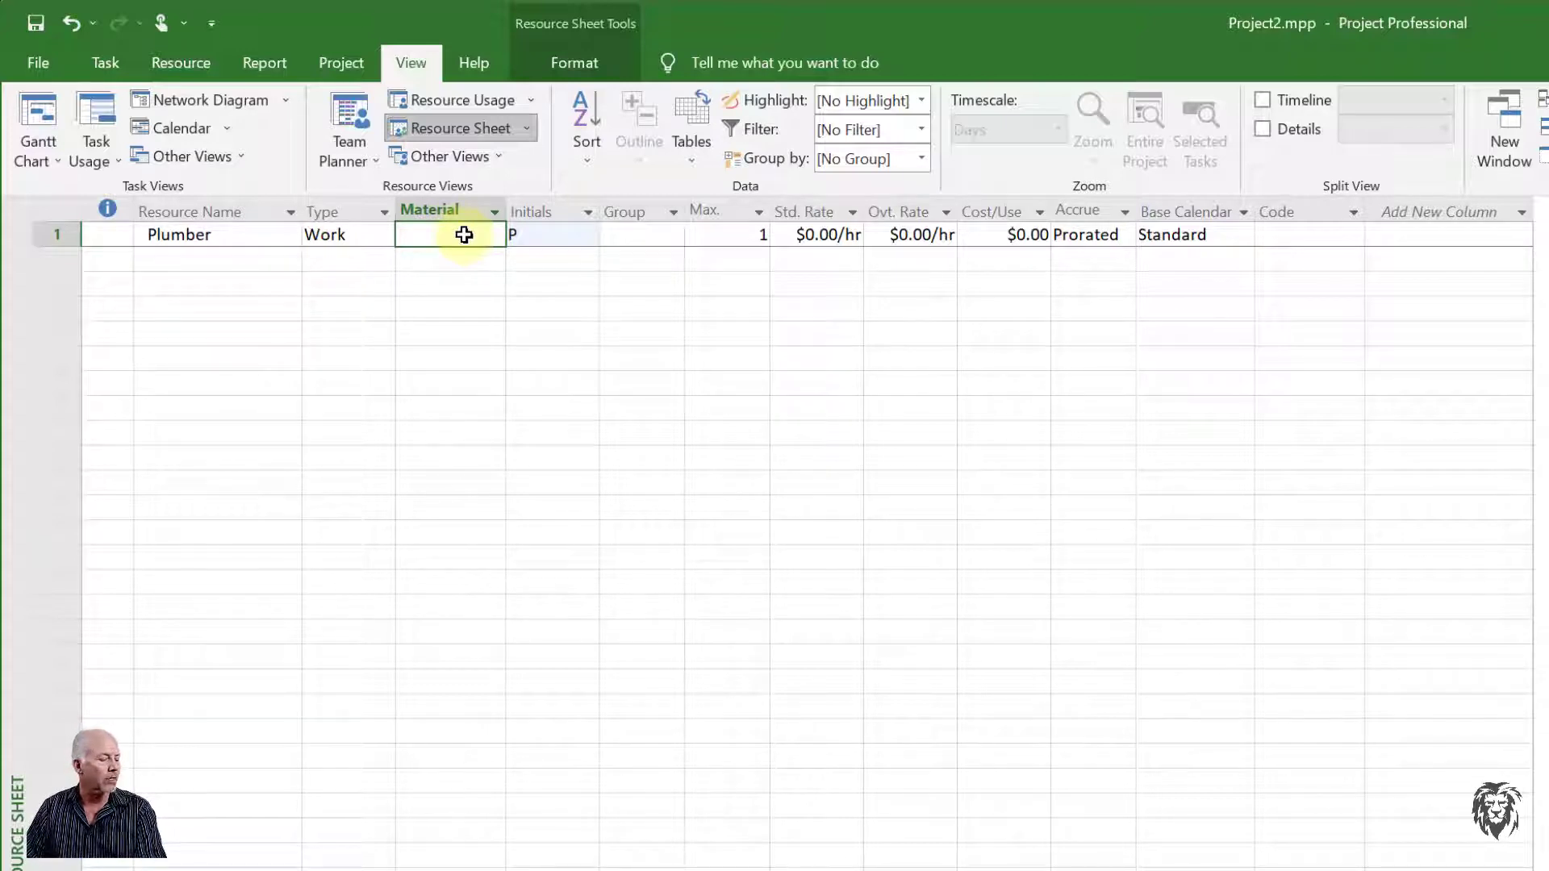
left_click(556, 234)
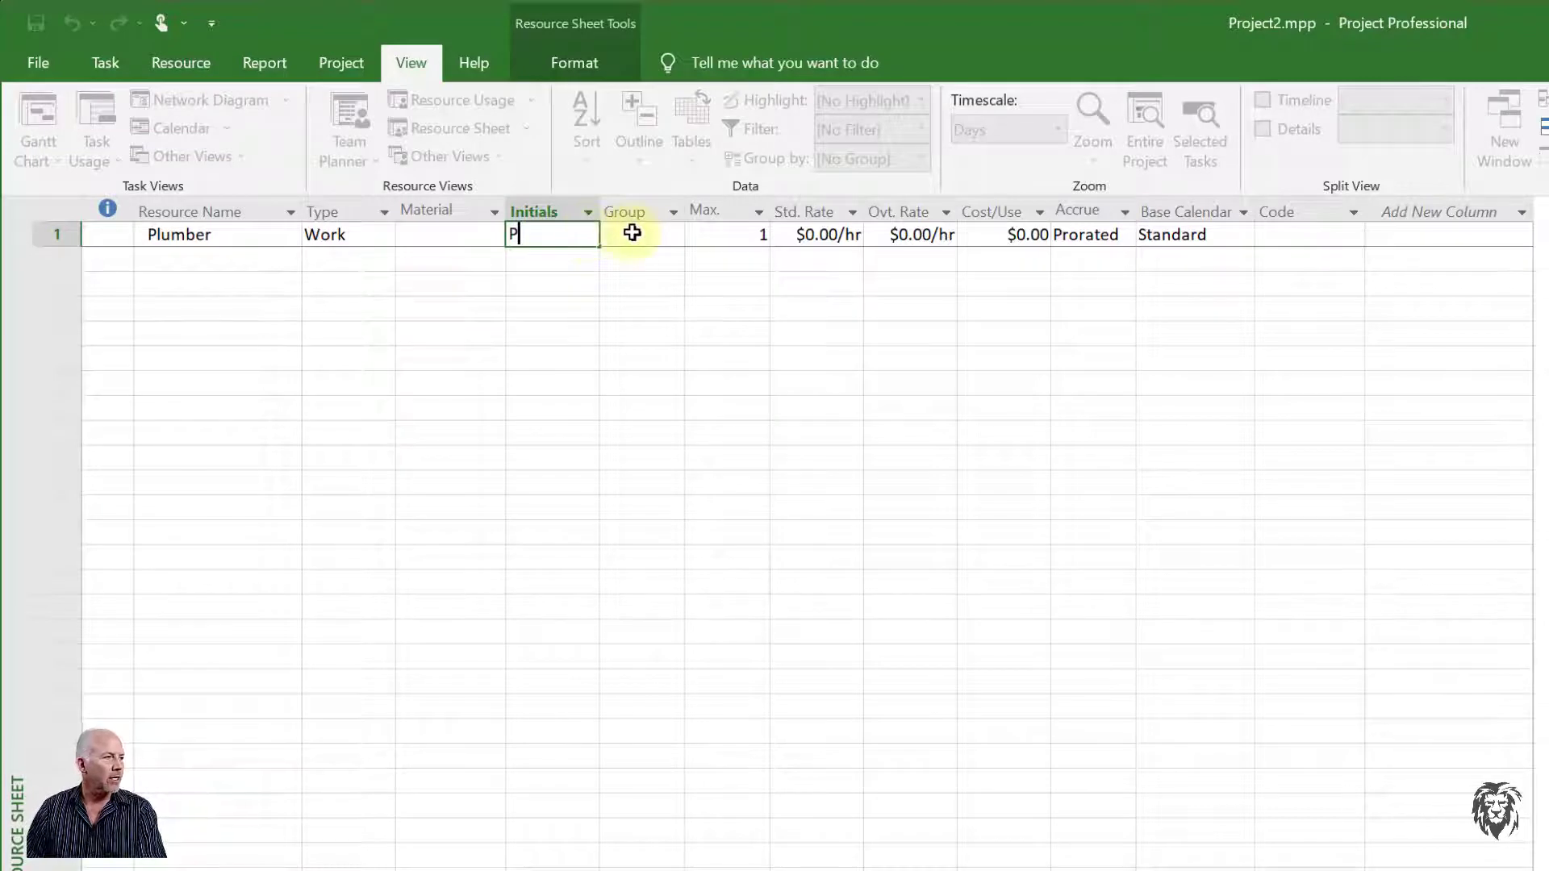
left_click(632, 232)
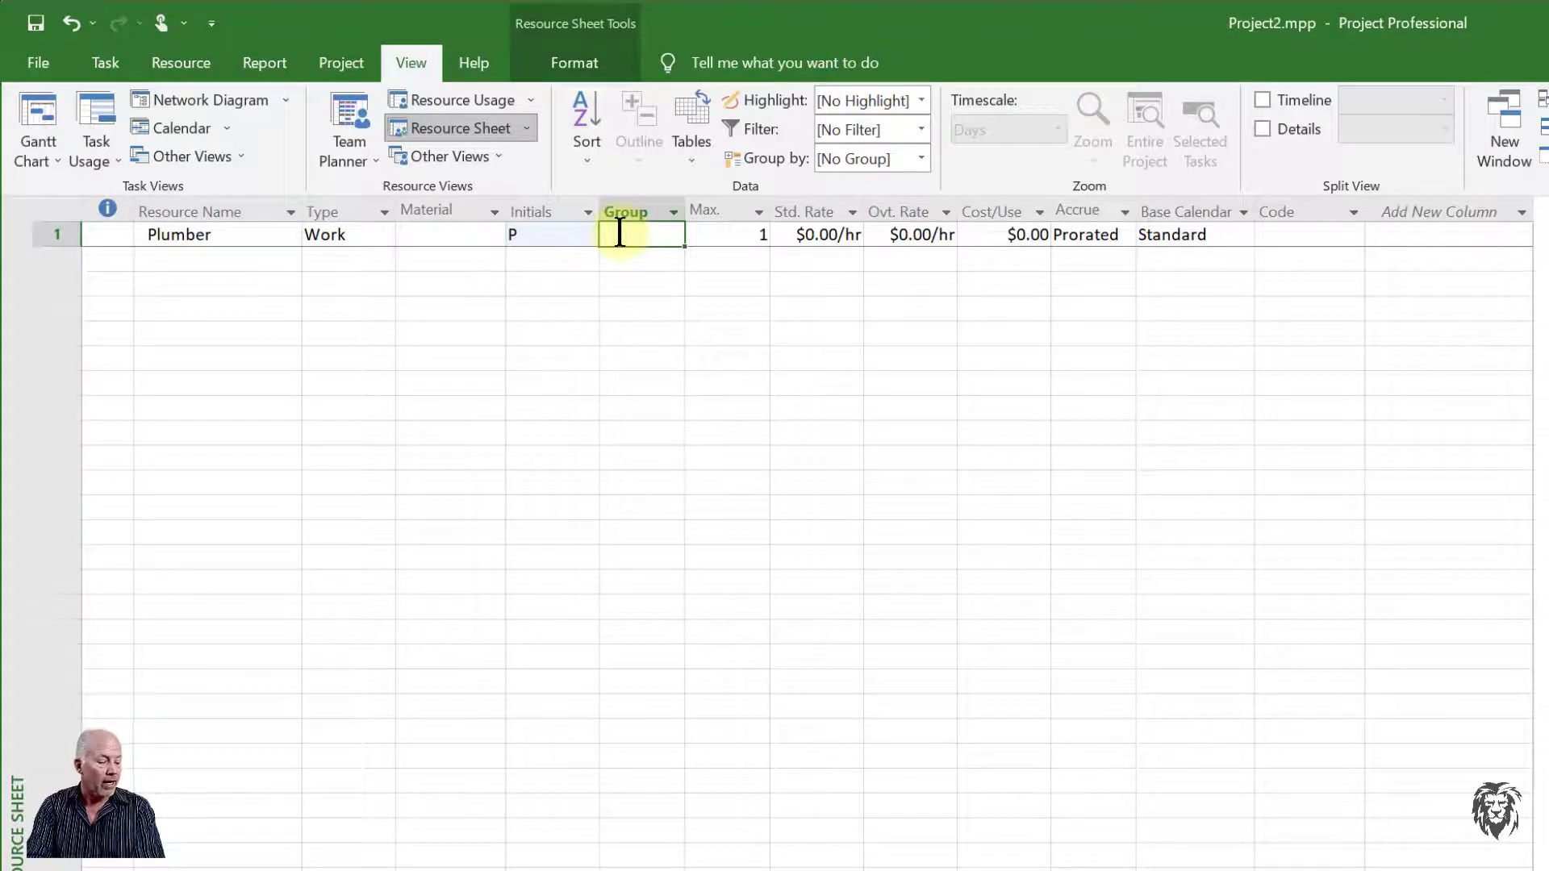
type("Trades")
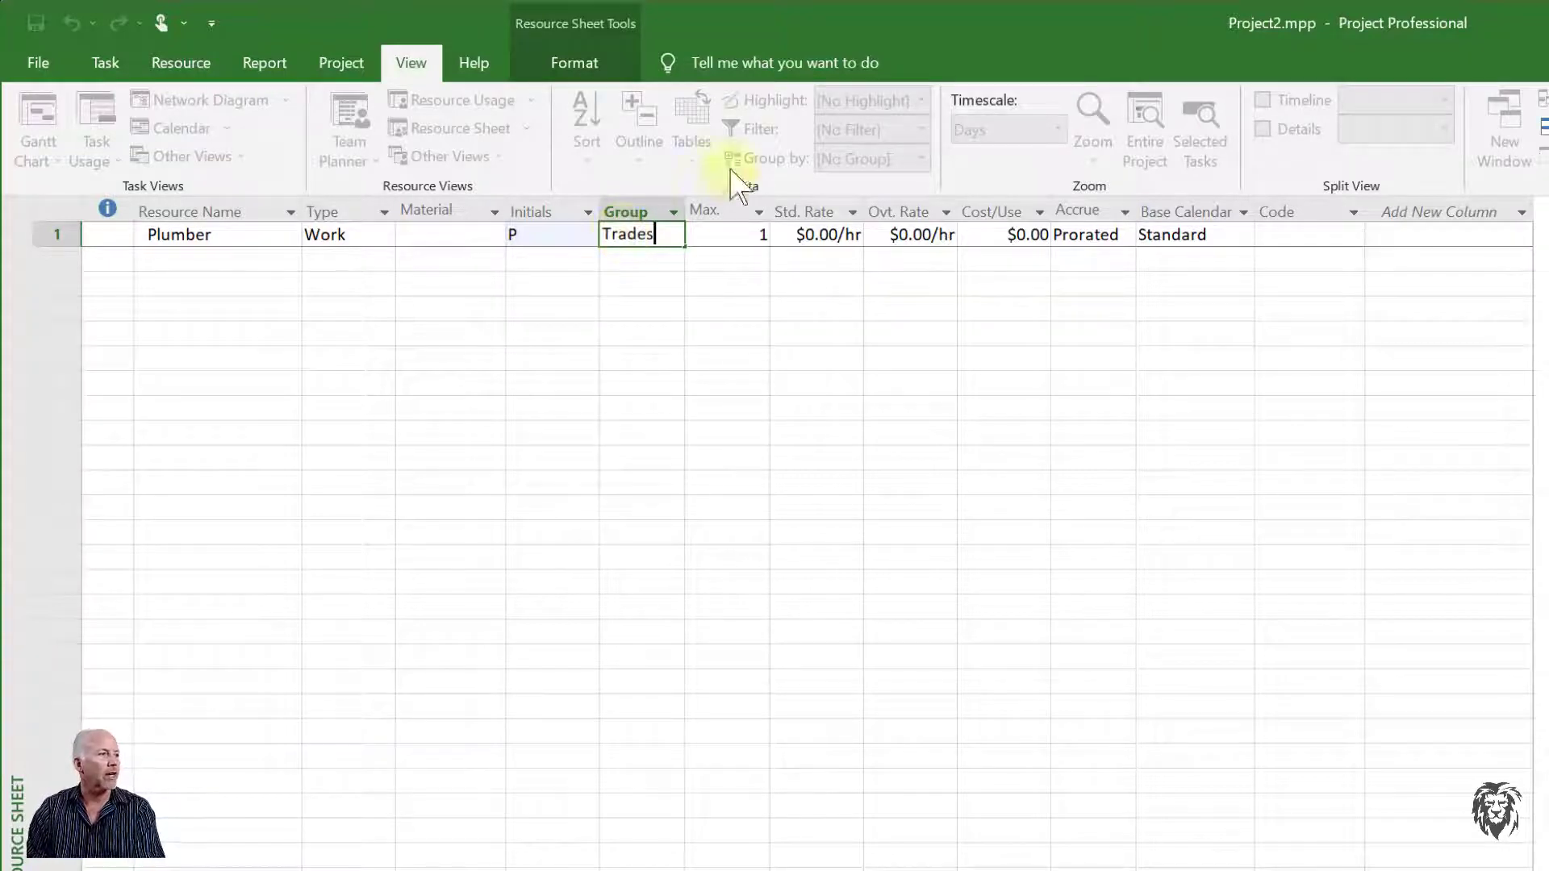
left_click(754, 230)
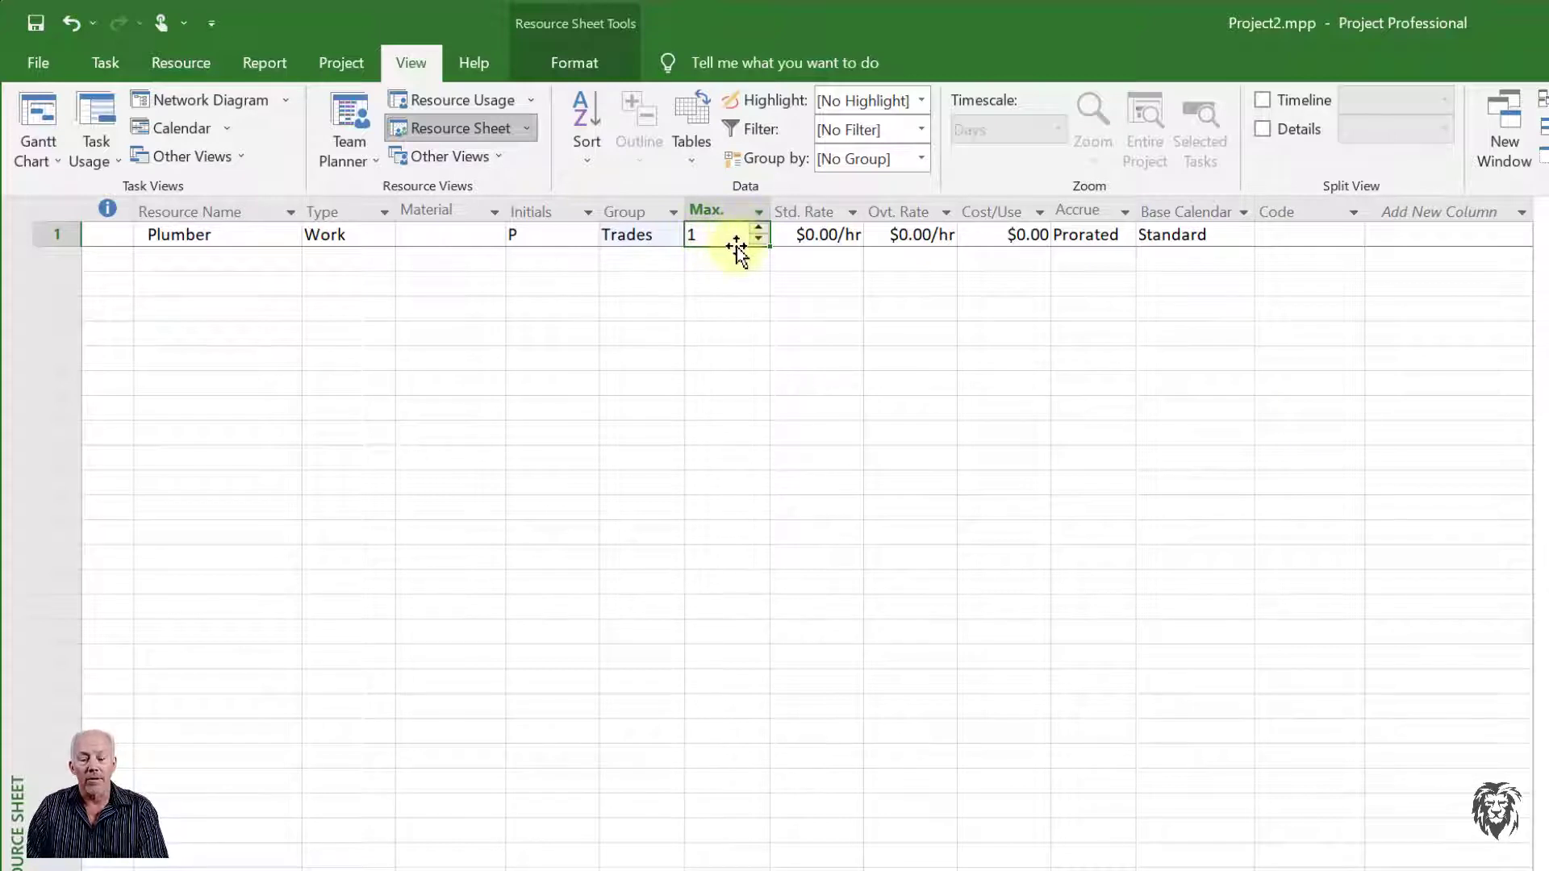
Step: Set the Plumber's standard rate to $60.00 per hour
left_click(824, 234)
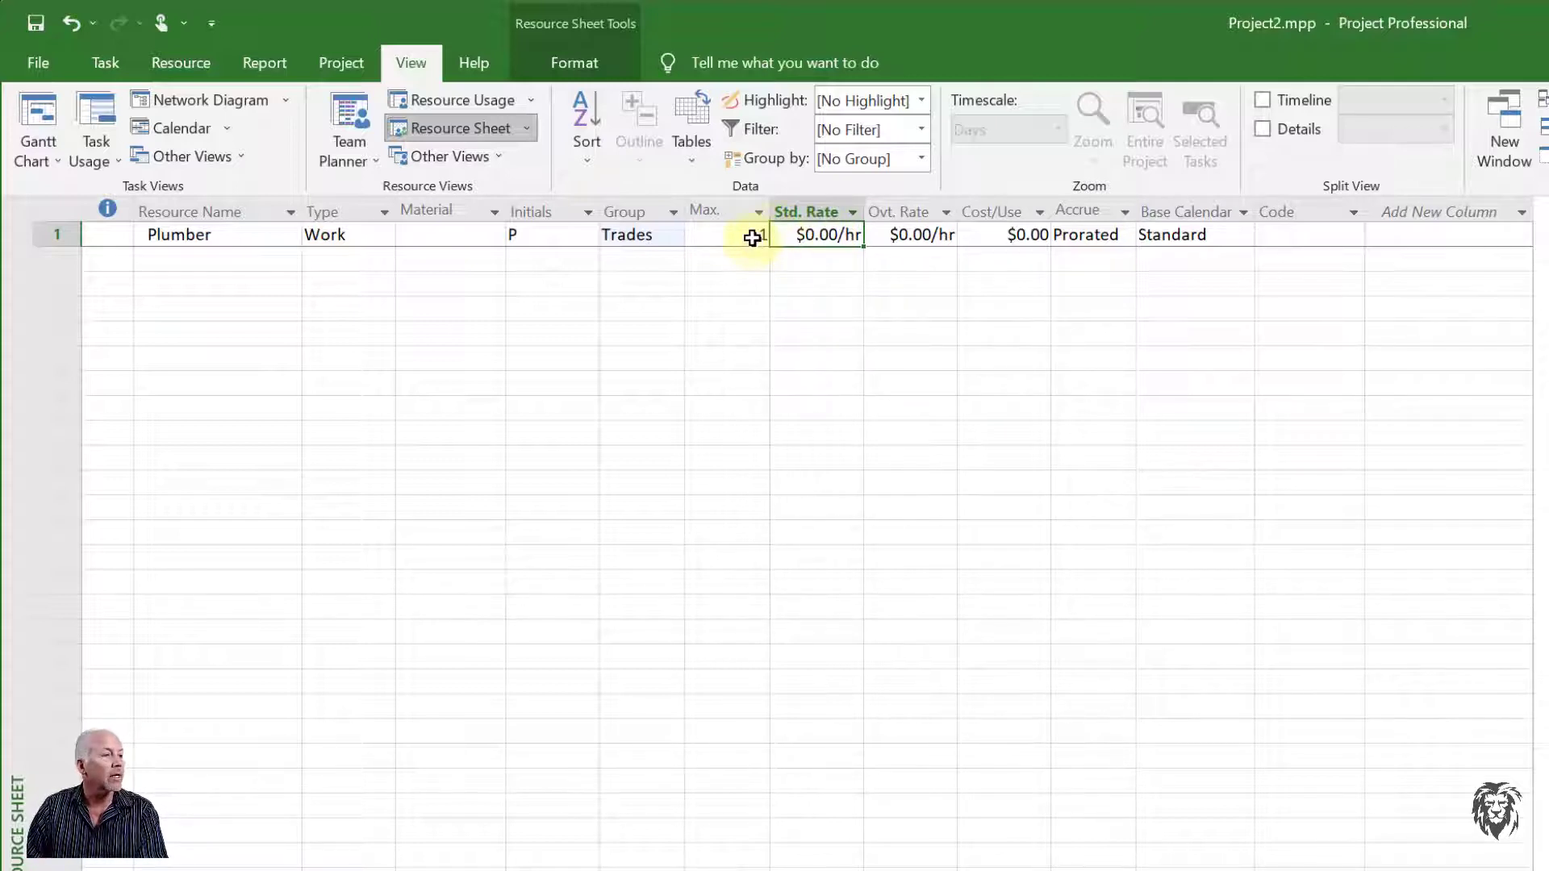
left_click(831, 235)
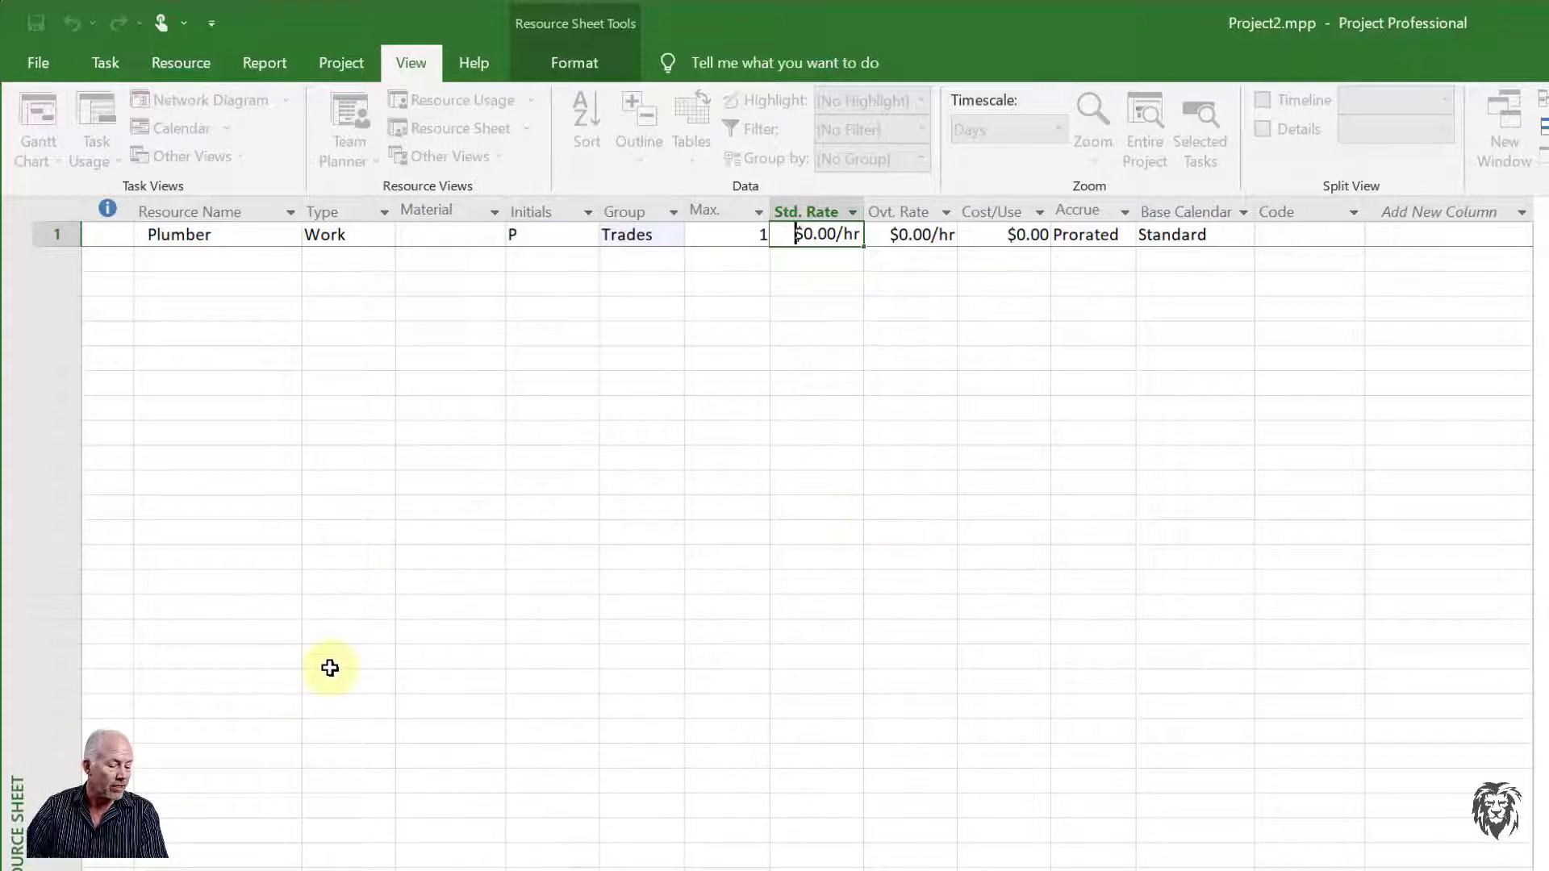
type("60")
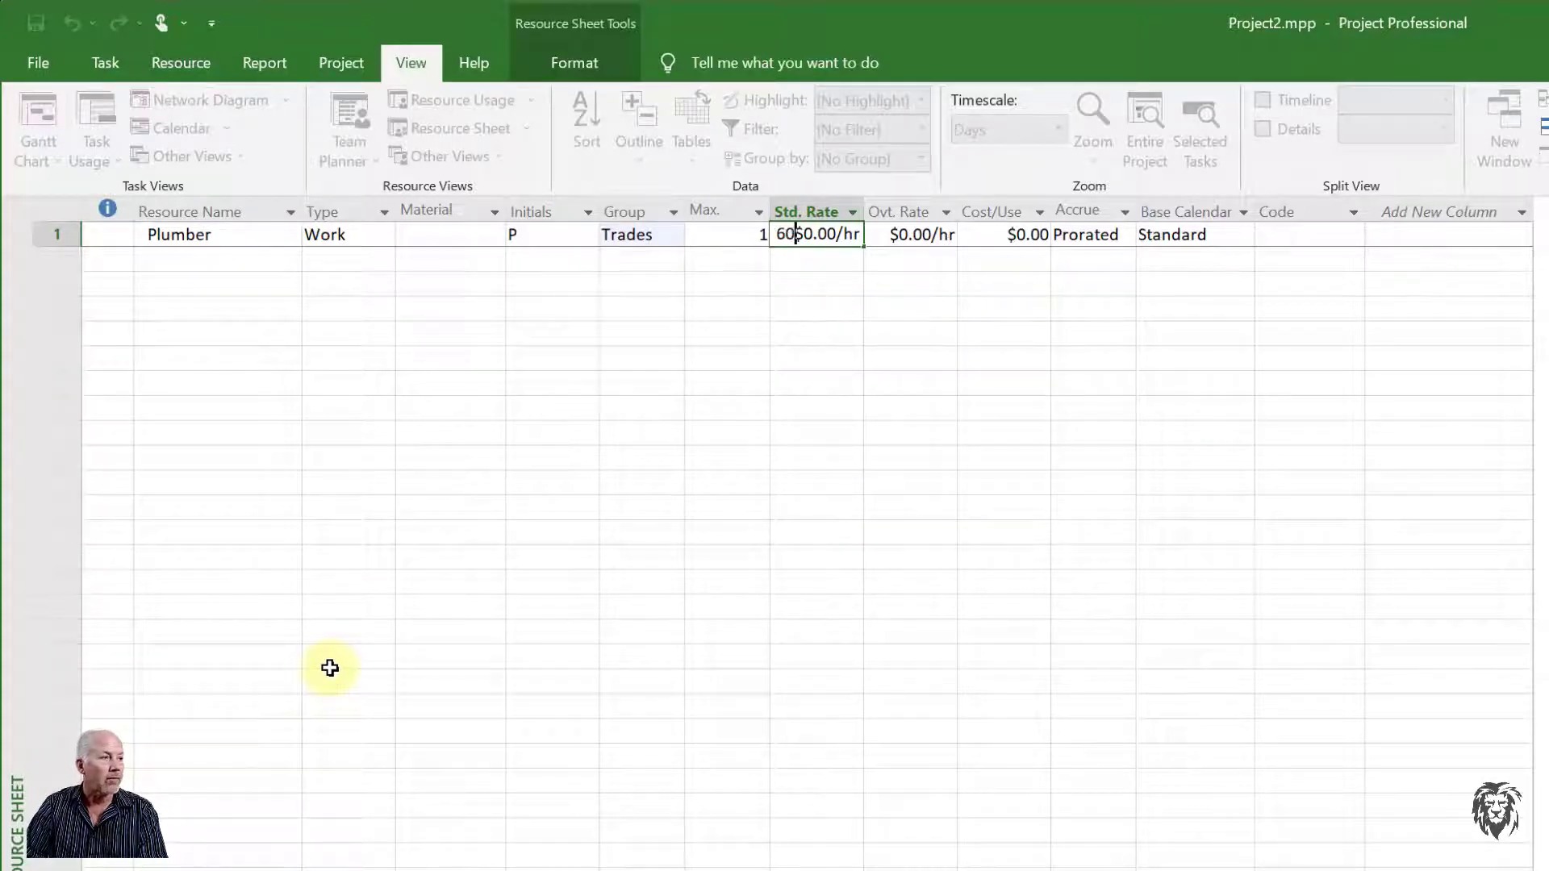
key("Delete")
key("Delete")
key("Delete")
key("Delete")
key("Delete")
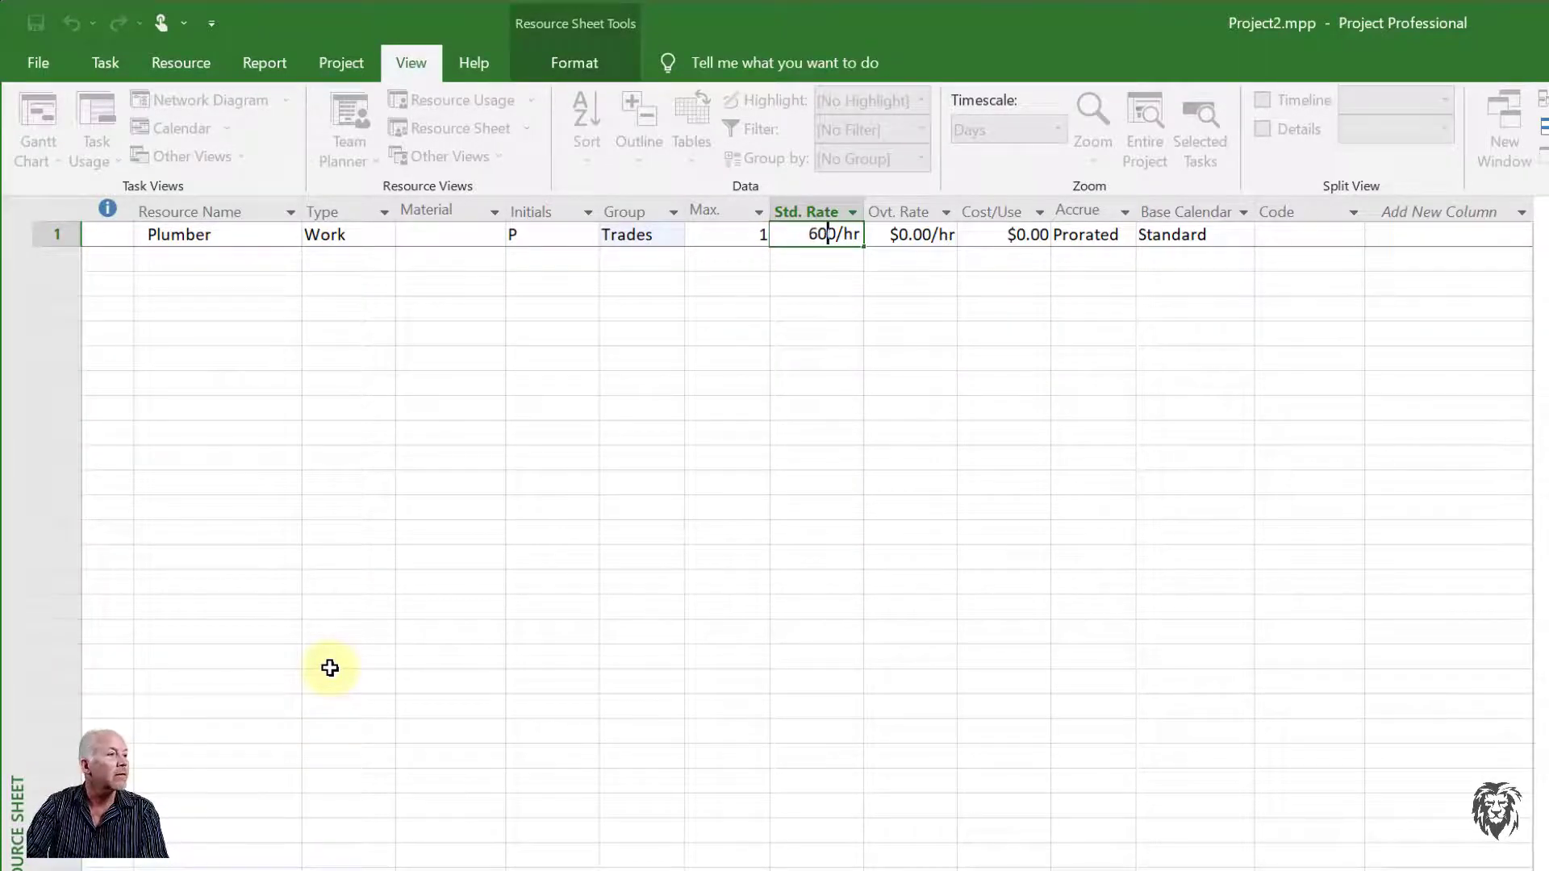
key("Return")
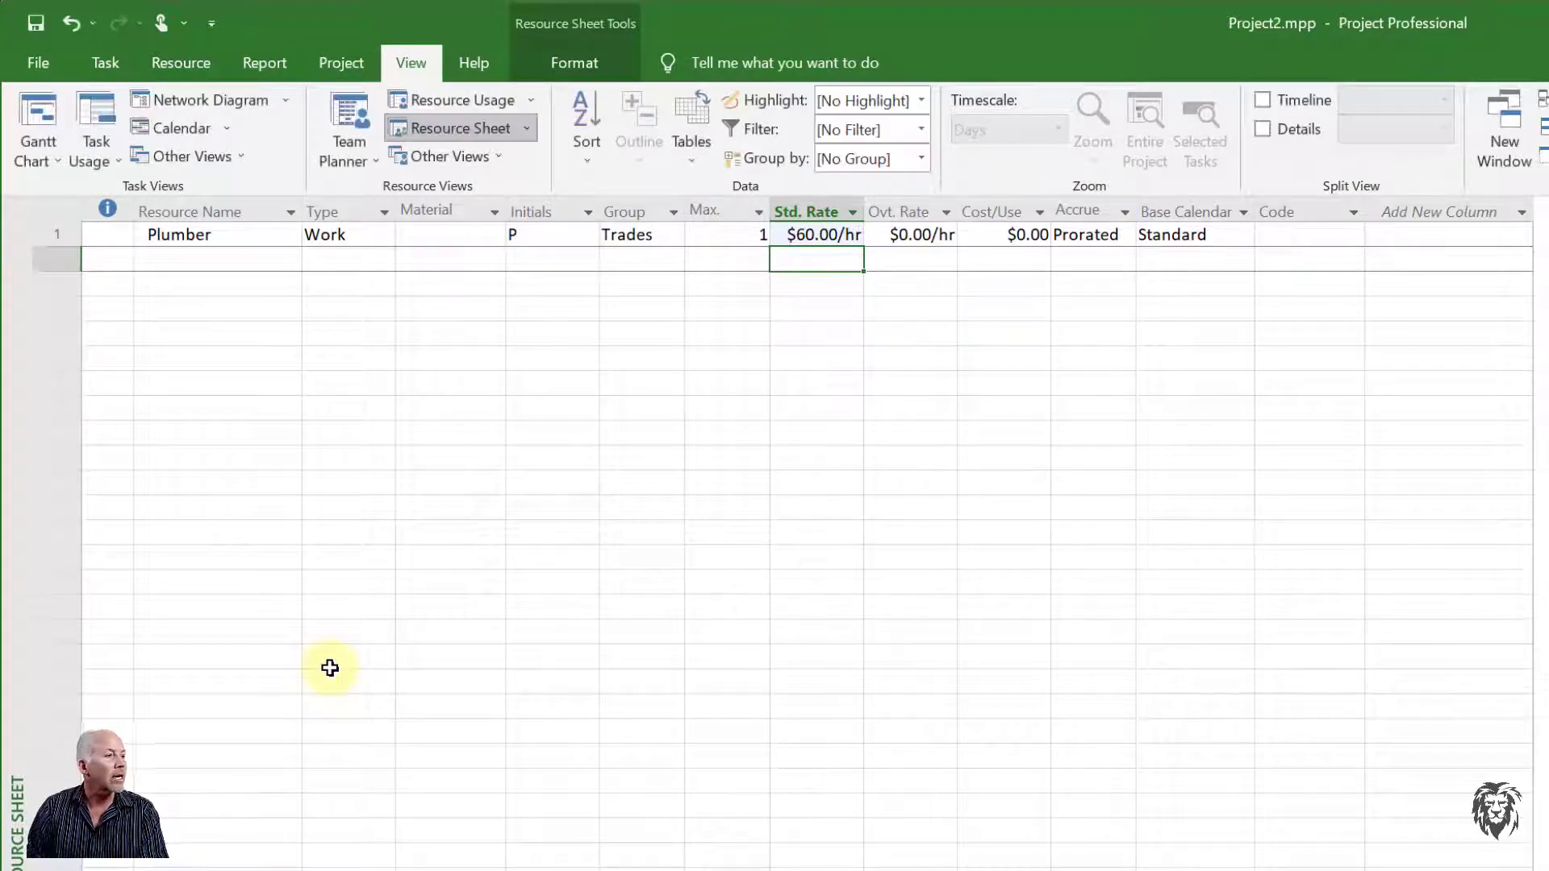
Step: Set the Plumber's overtime rate to $100.00 per hour
left_click(928, 237)
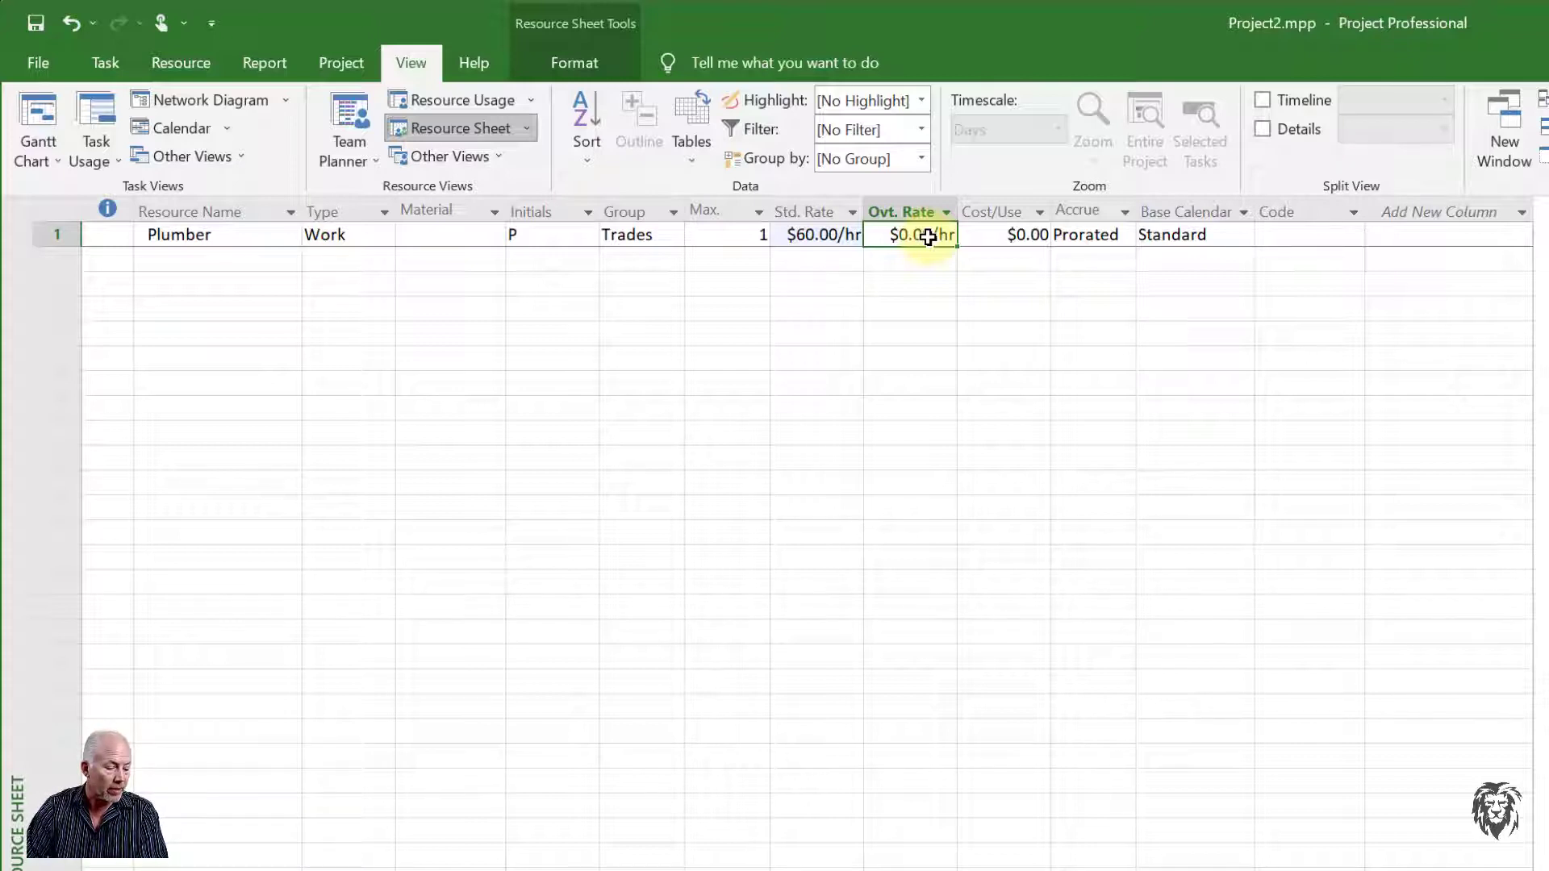
type("100")
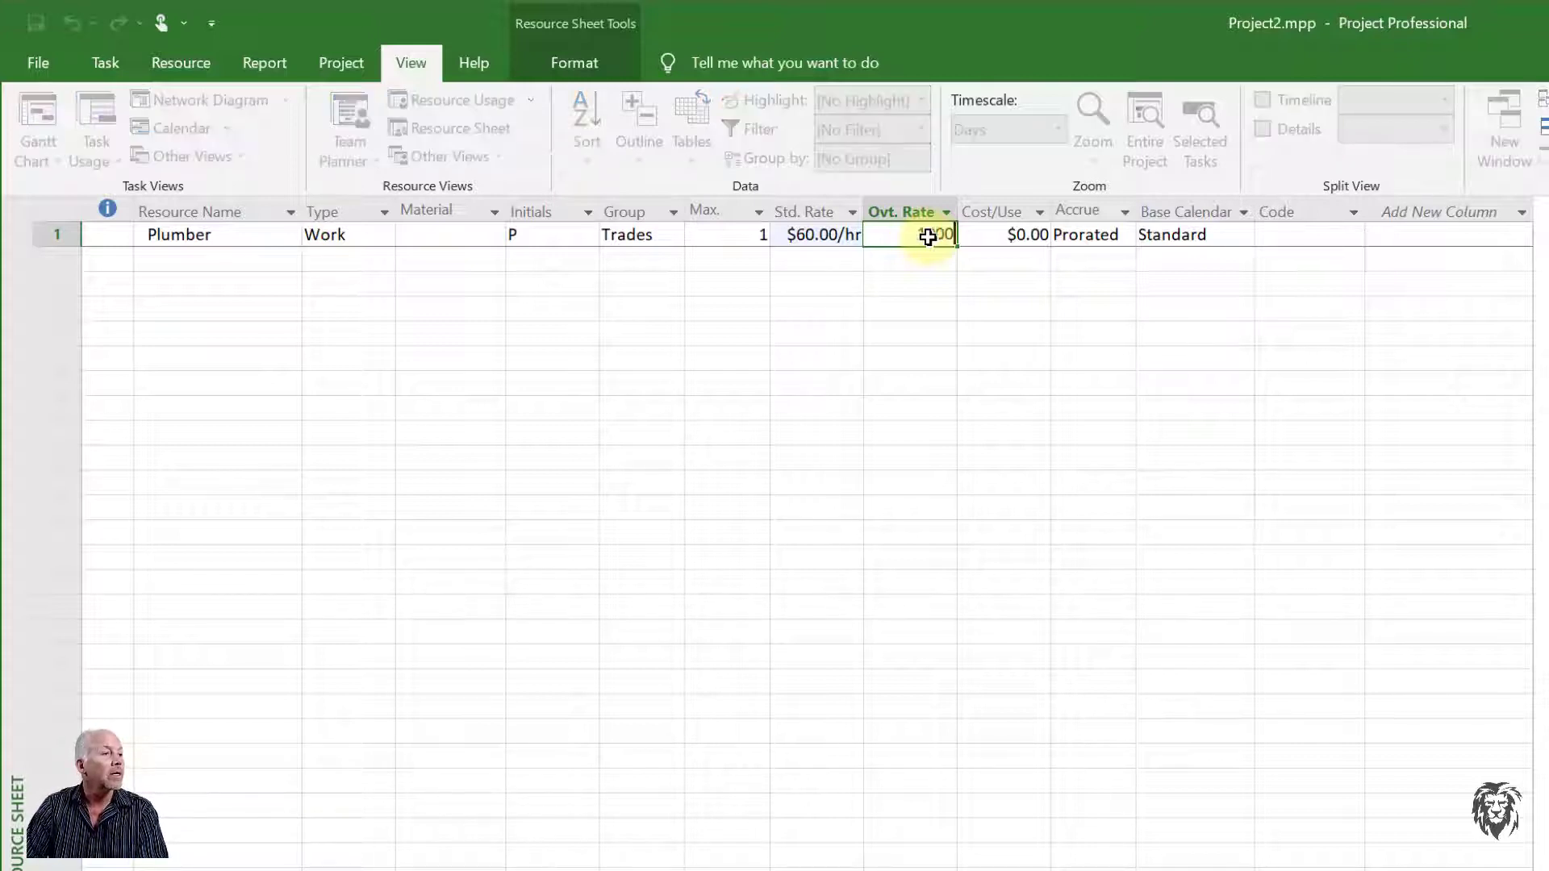
key("Return")
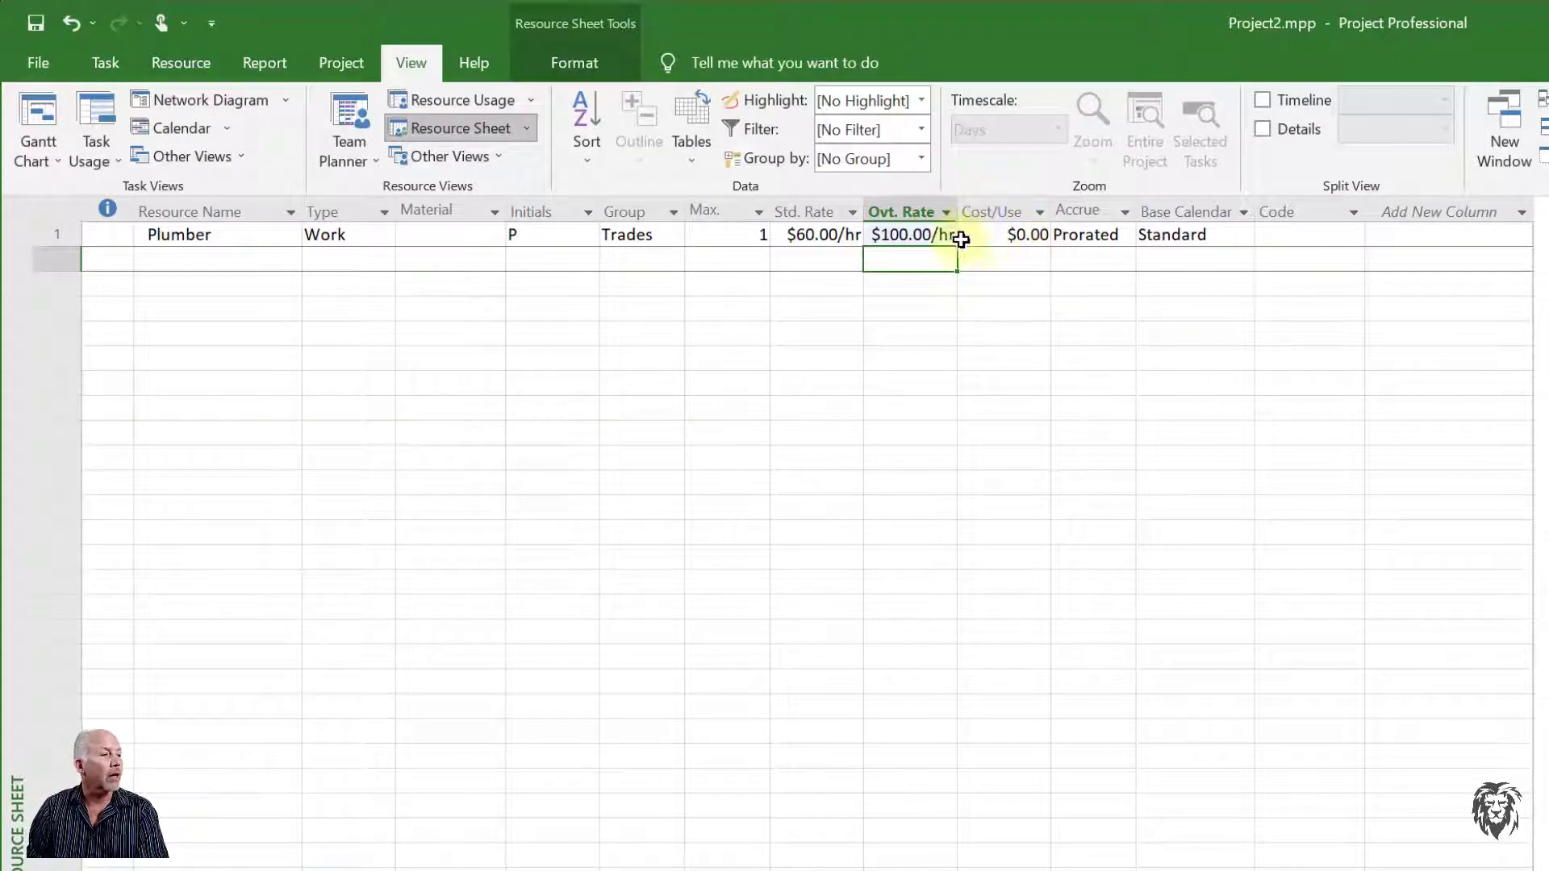
Step: Set the Plumber's cost per use to $50.00 and choose Prorated as the accrual method
left_click(1010, 235)
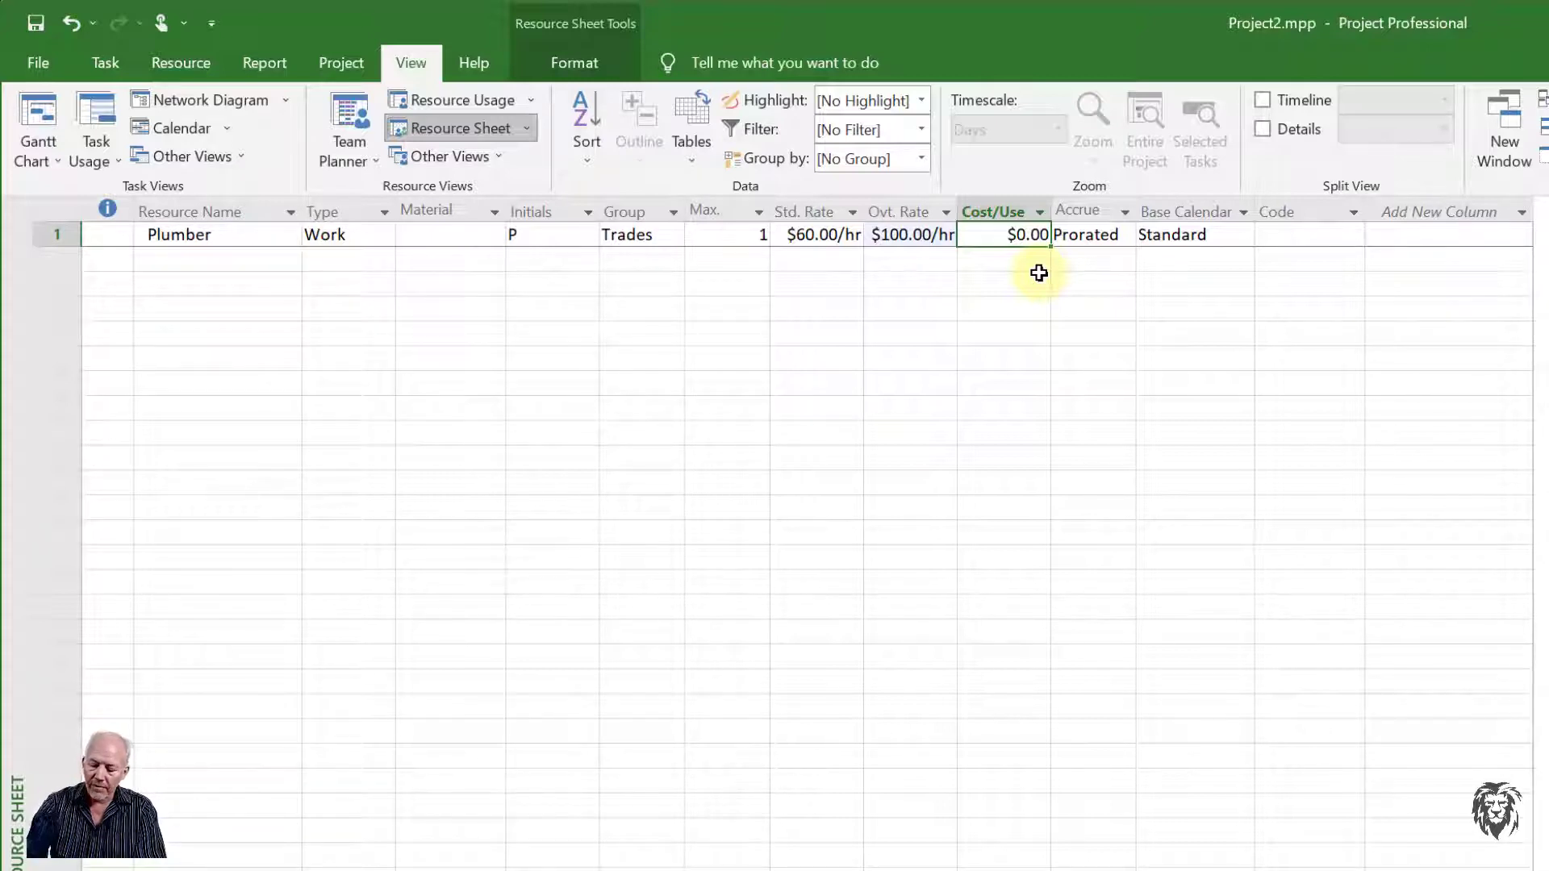
type("50")
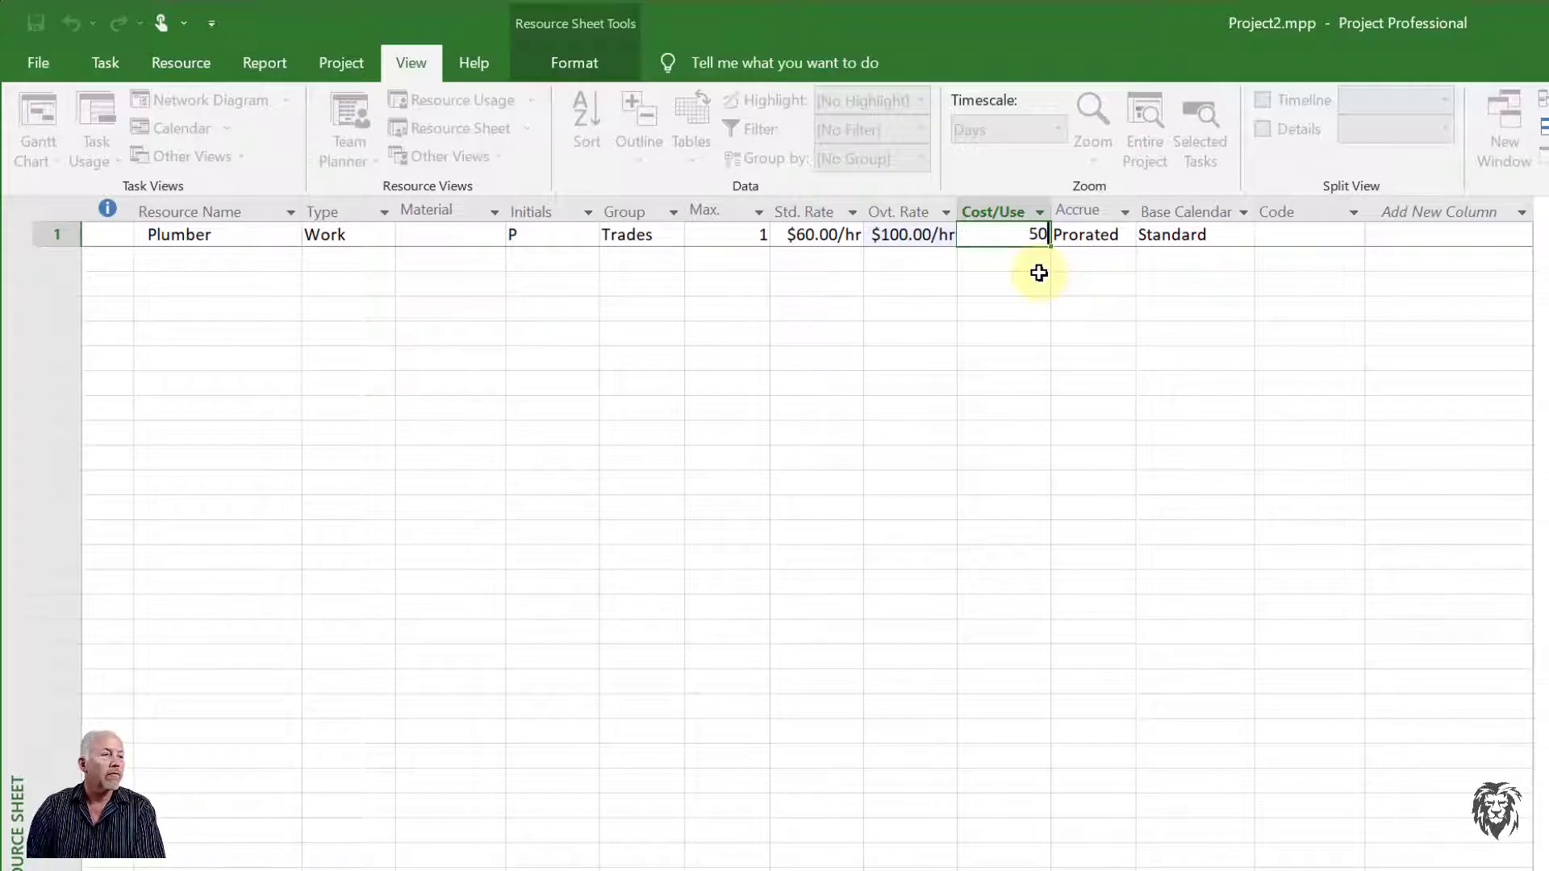
left_click(1116, 233)
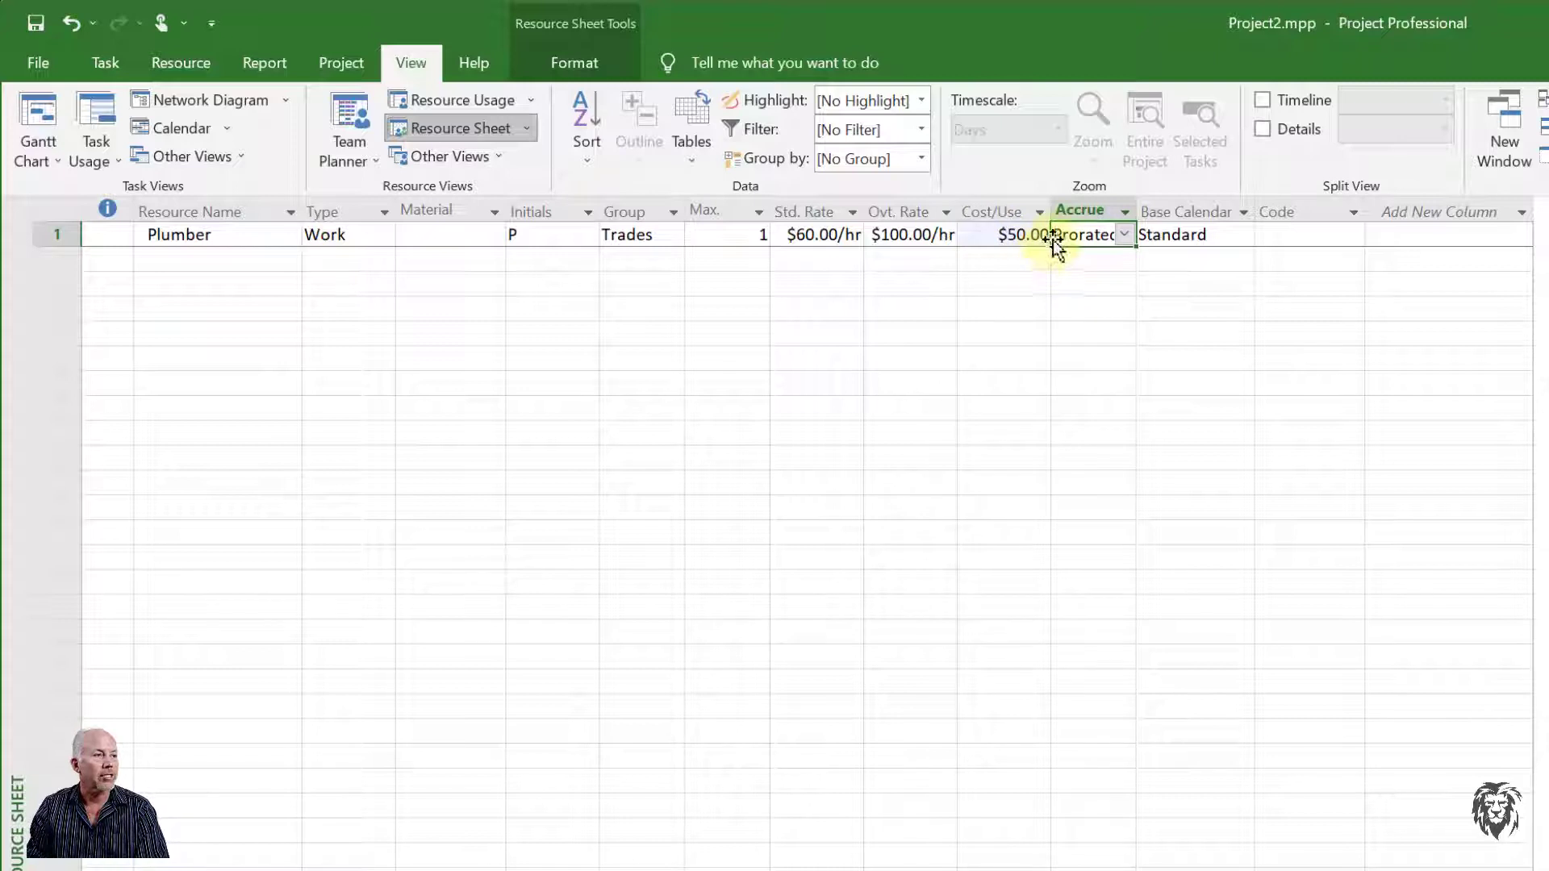
left_click(1122, 234)
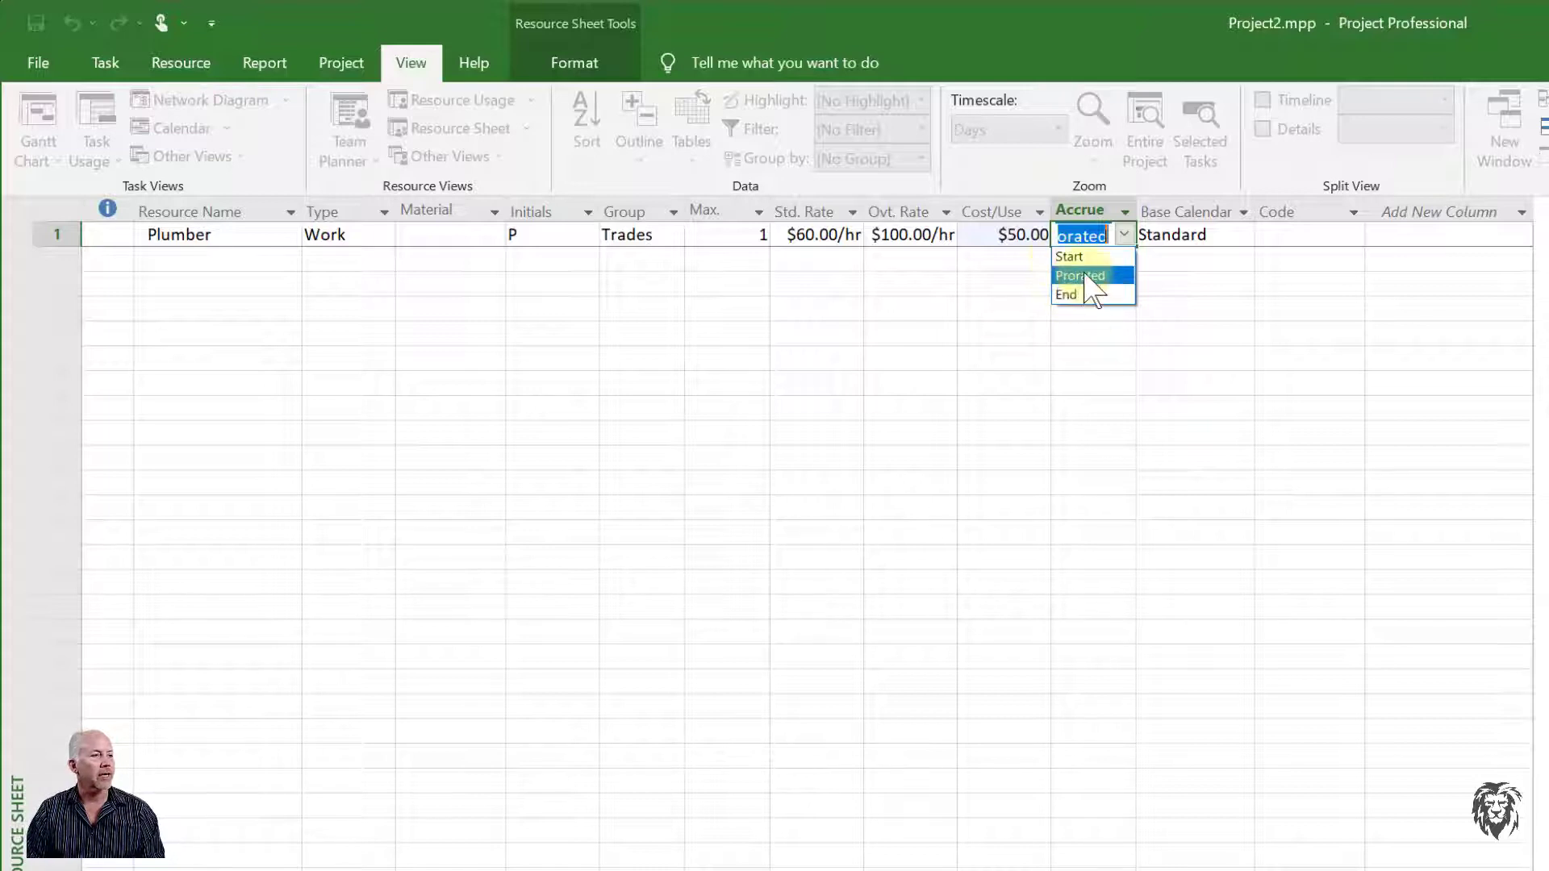
left_click(1087, 277)
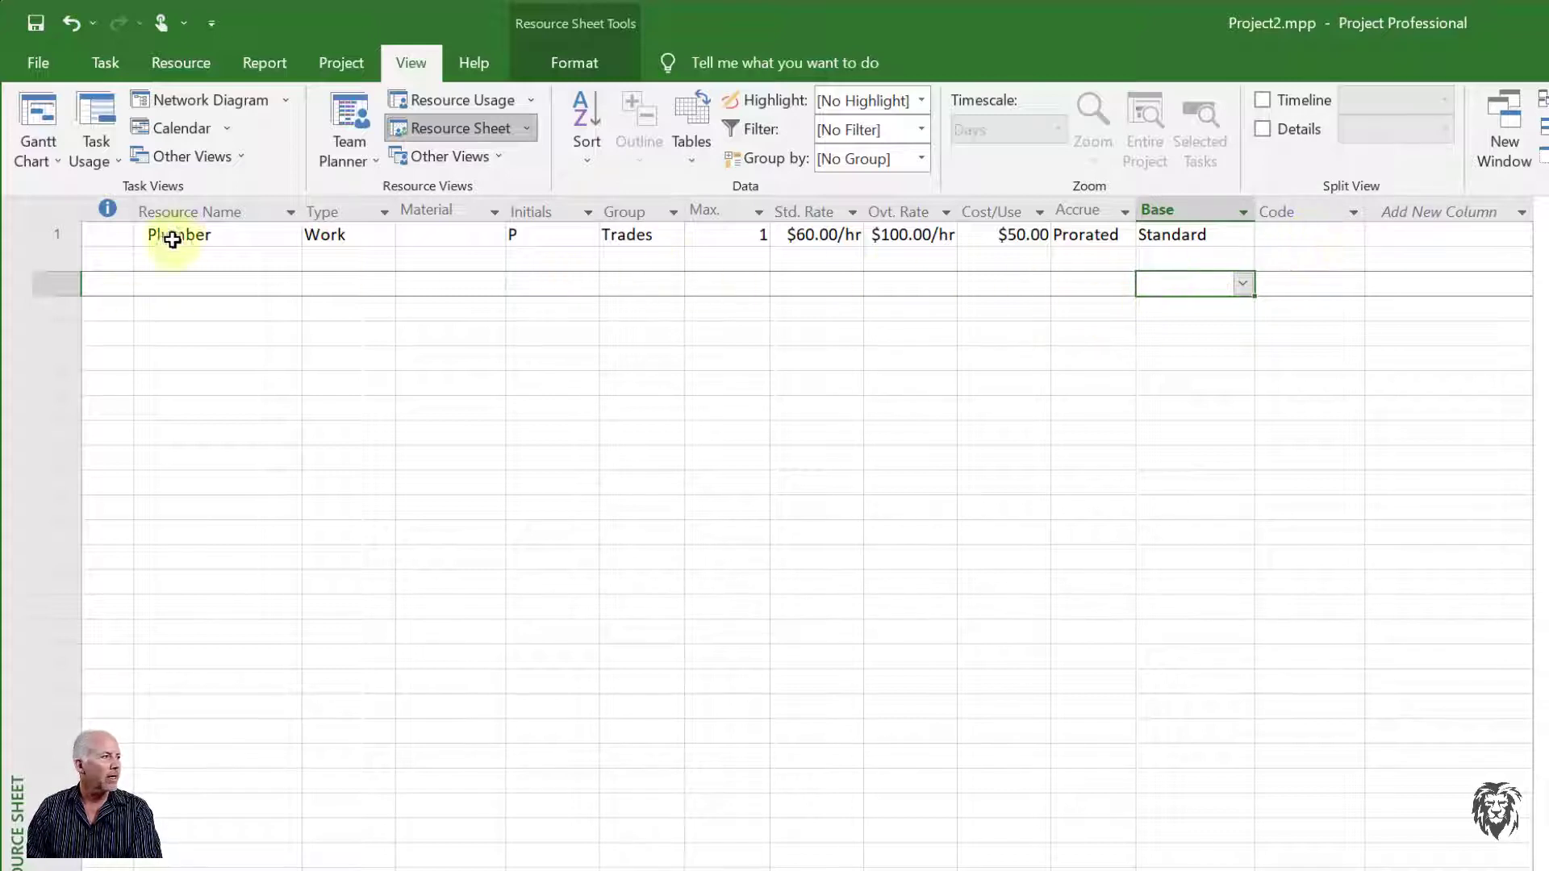
Step: Add a second resource named Drywall below Plumber and set its type to Material
left_click(202, 260)
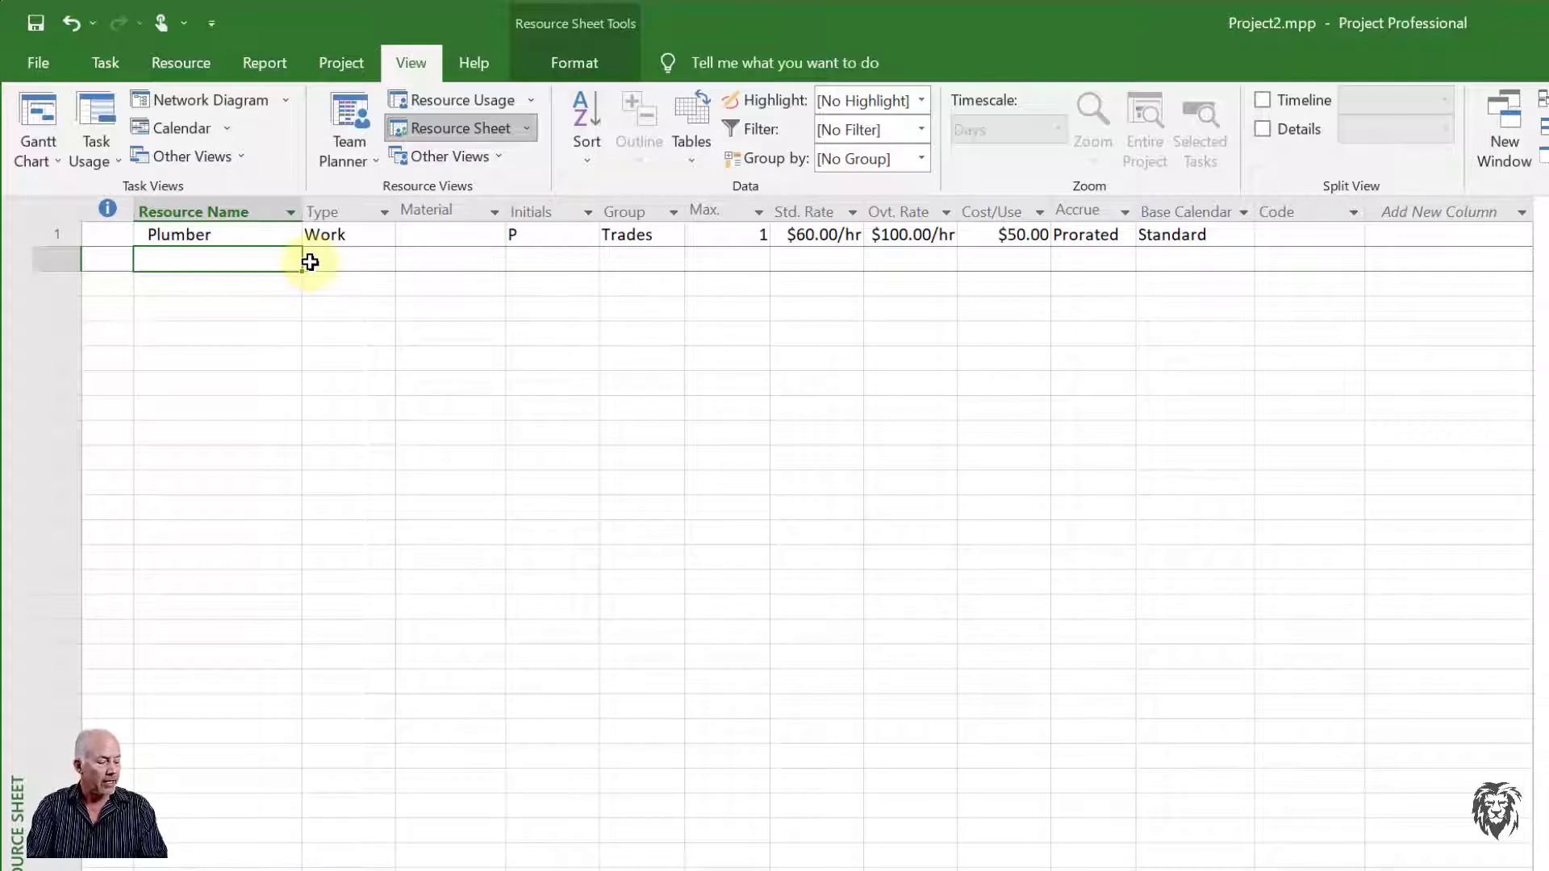
type("Drywall")
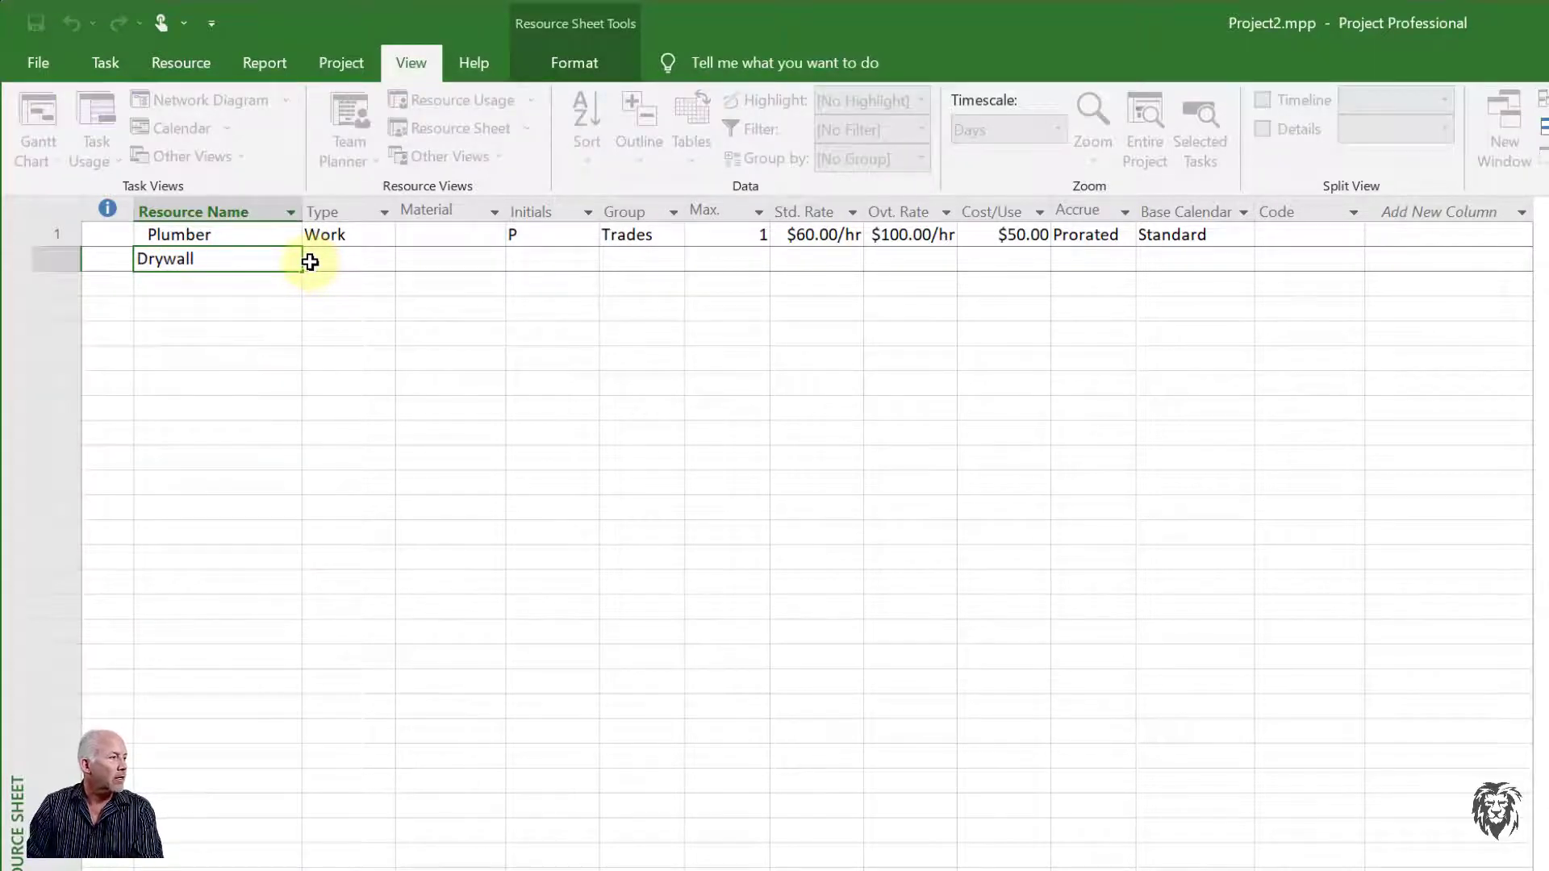
left_click(345, 258)
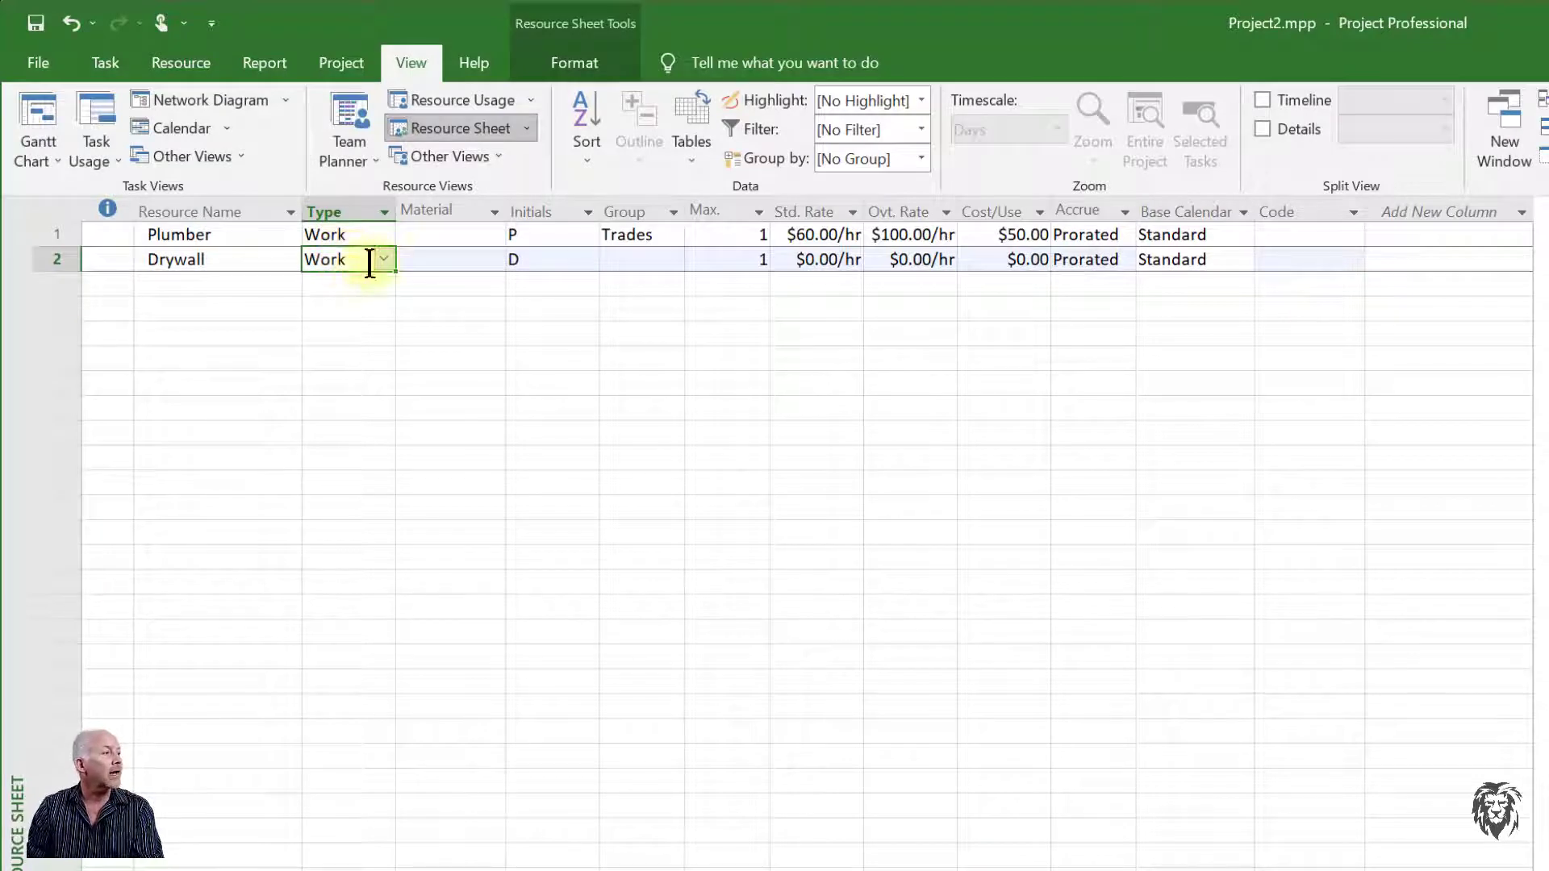
left_click(384, 258)
left_click(360, 301)
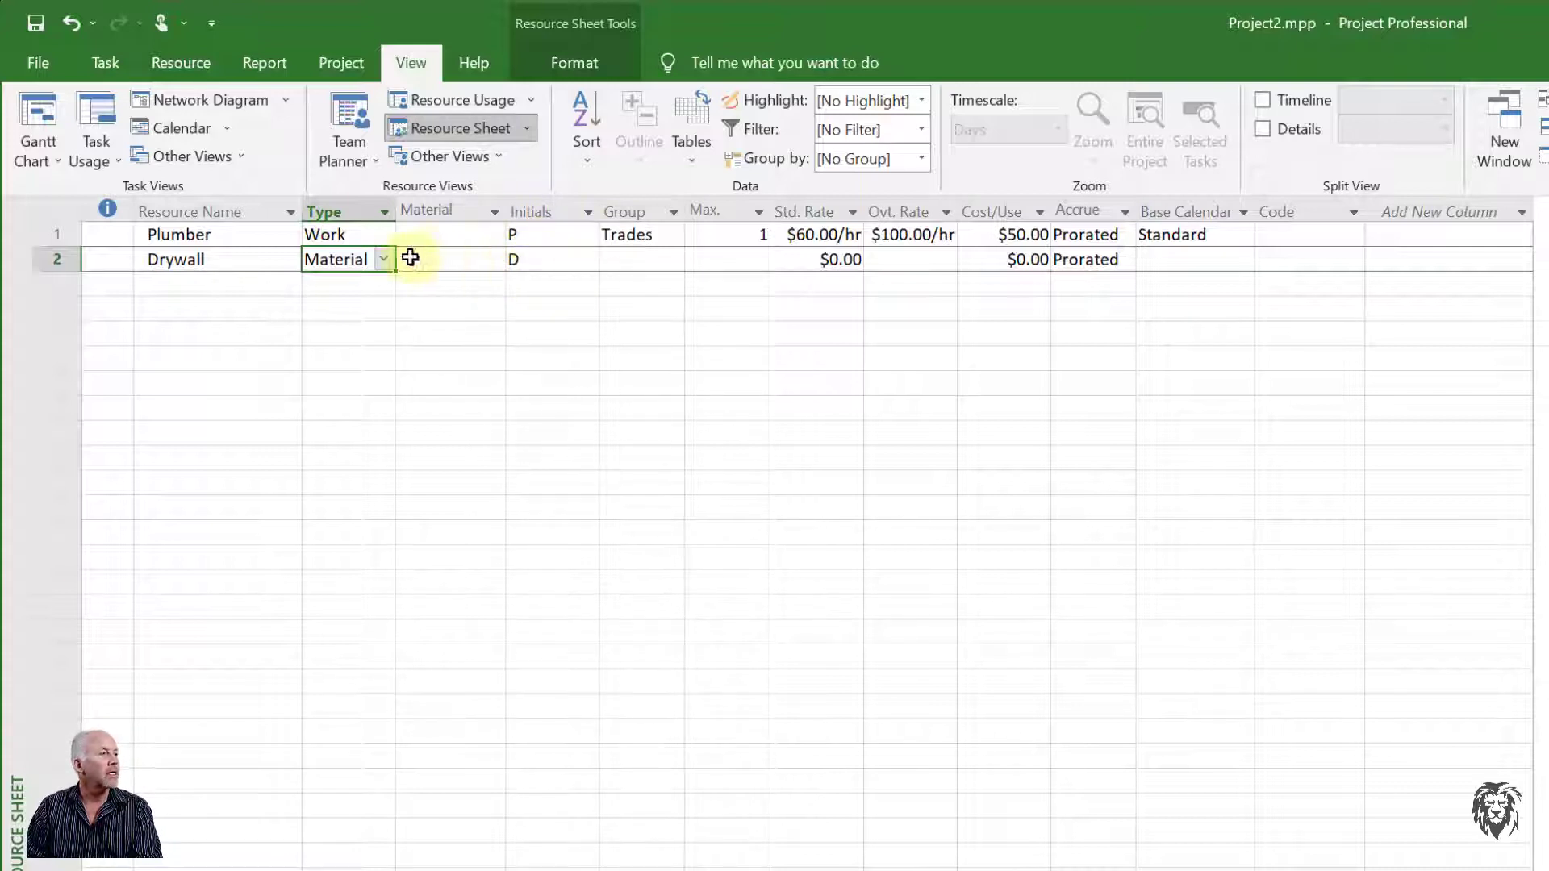
Step: Set the material label of the Drywall resource to sheets
left_click(443, 251)
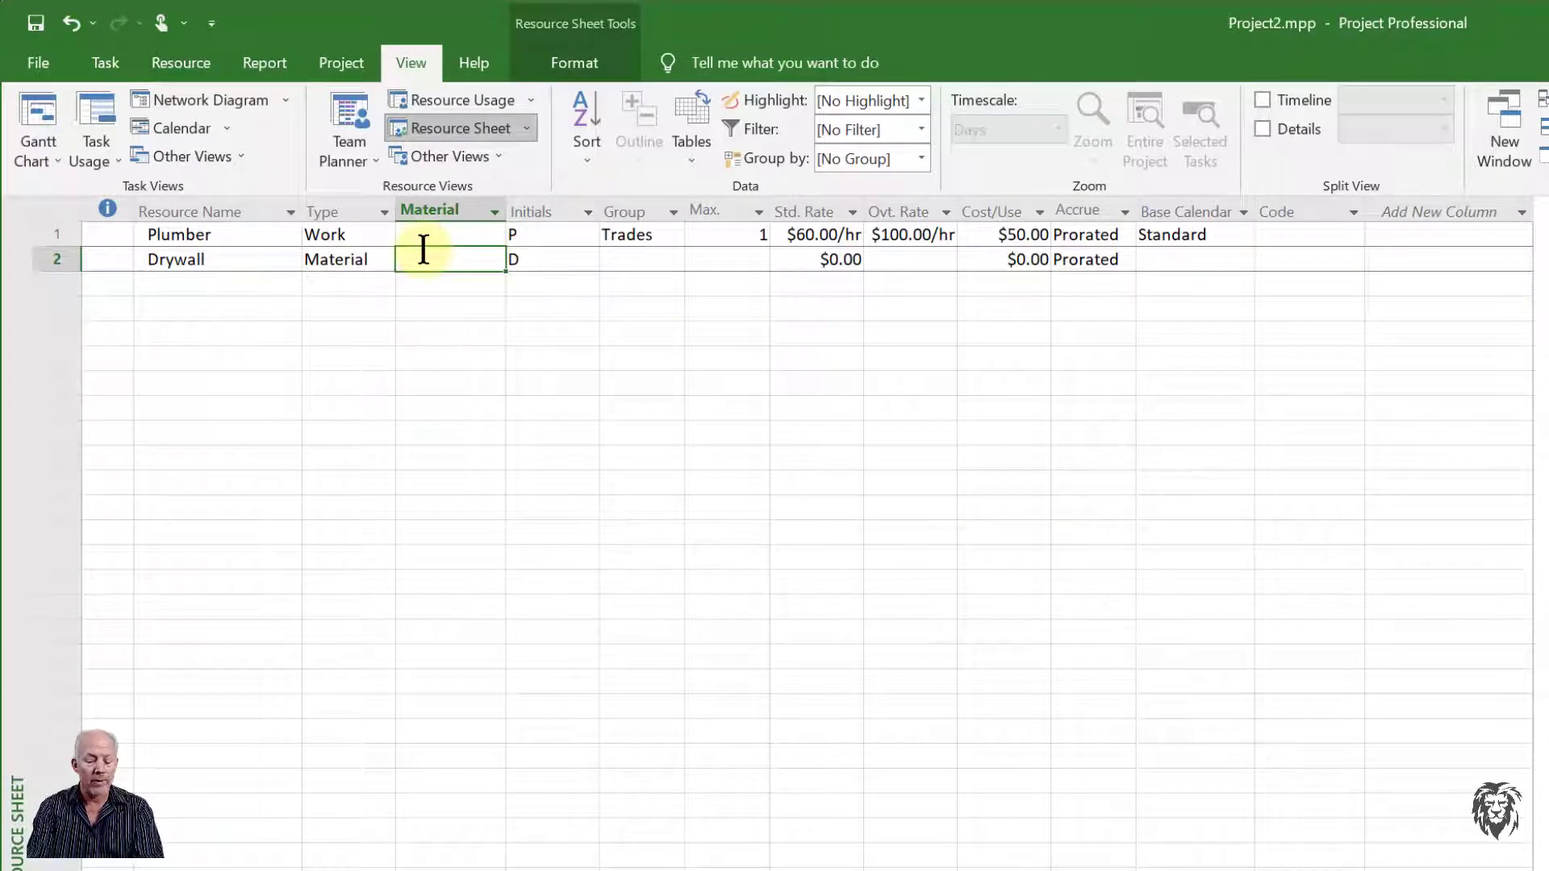
type("sheet")
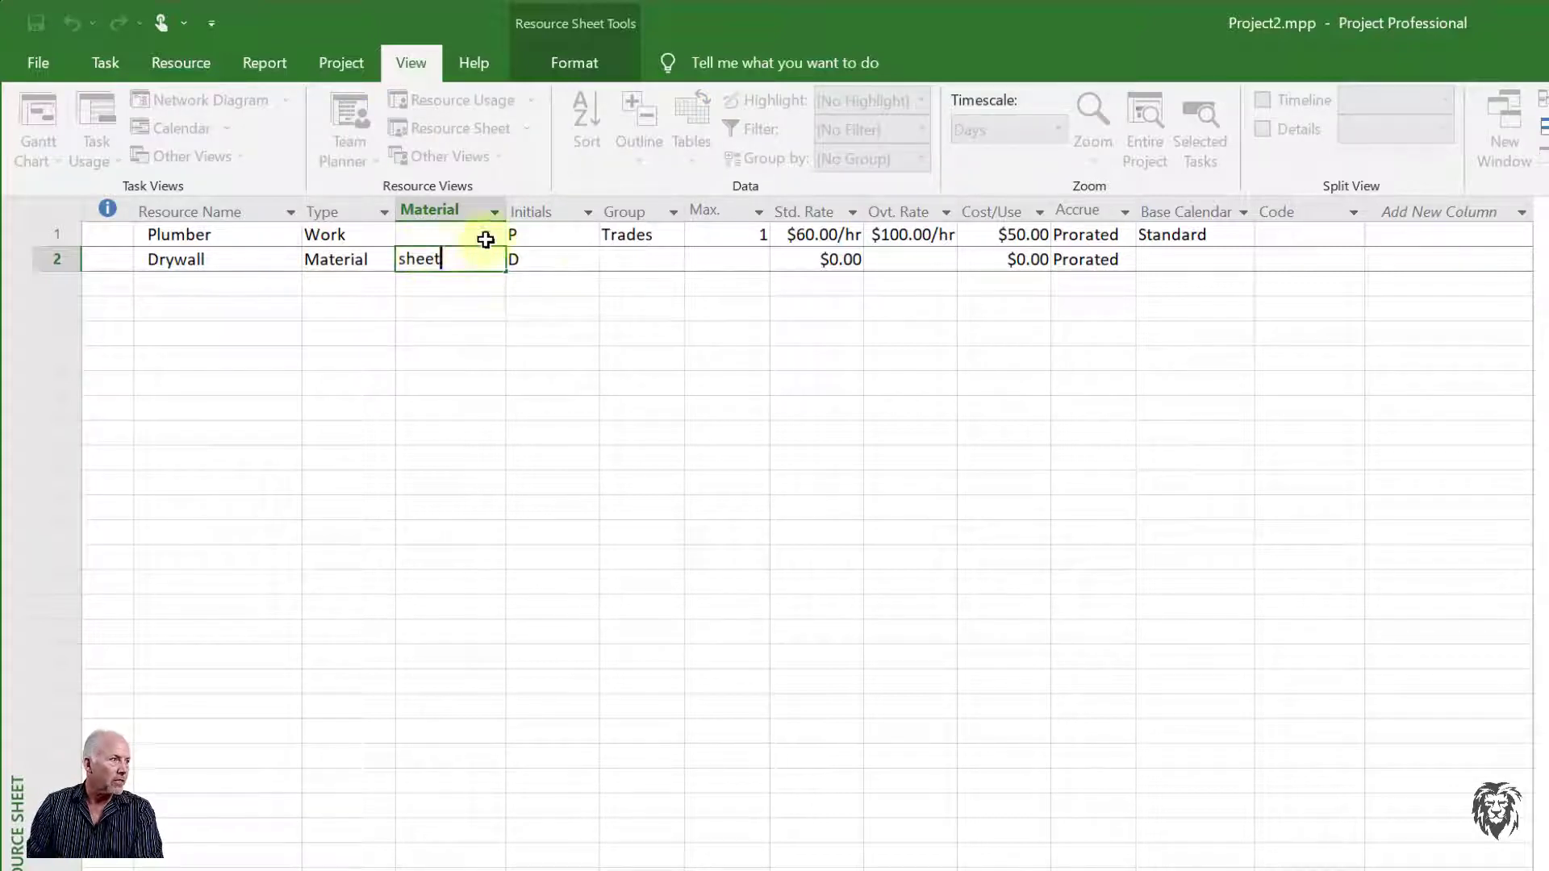
left_click(579, 256)
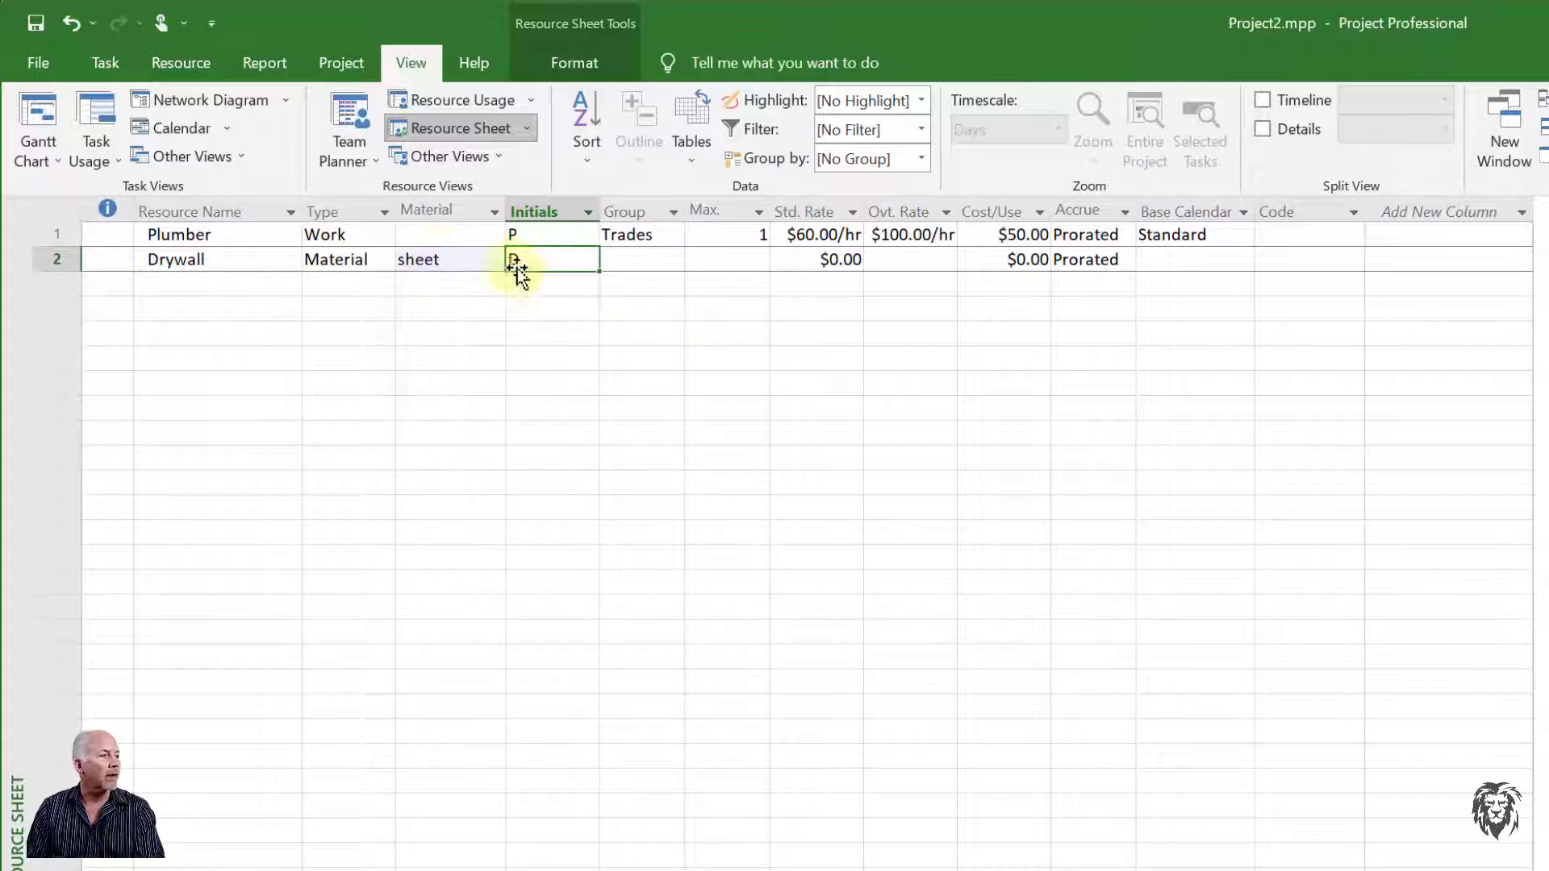
Step: Assign the Drywall resource to the Gen Mat group
left_click(641, 282)
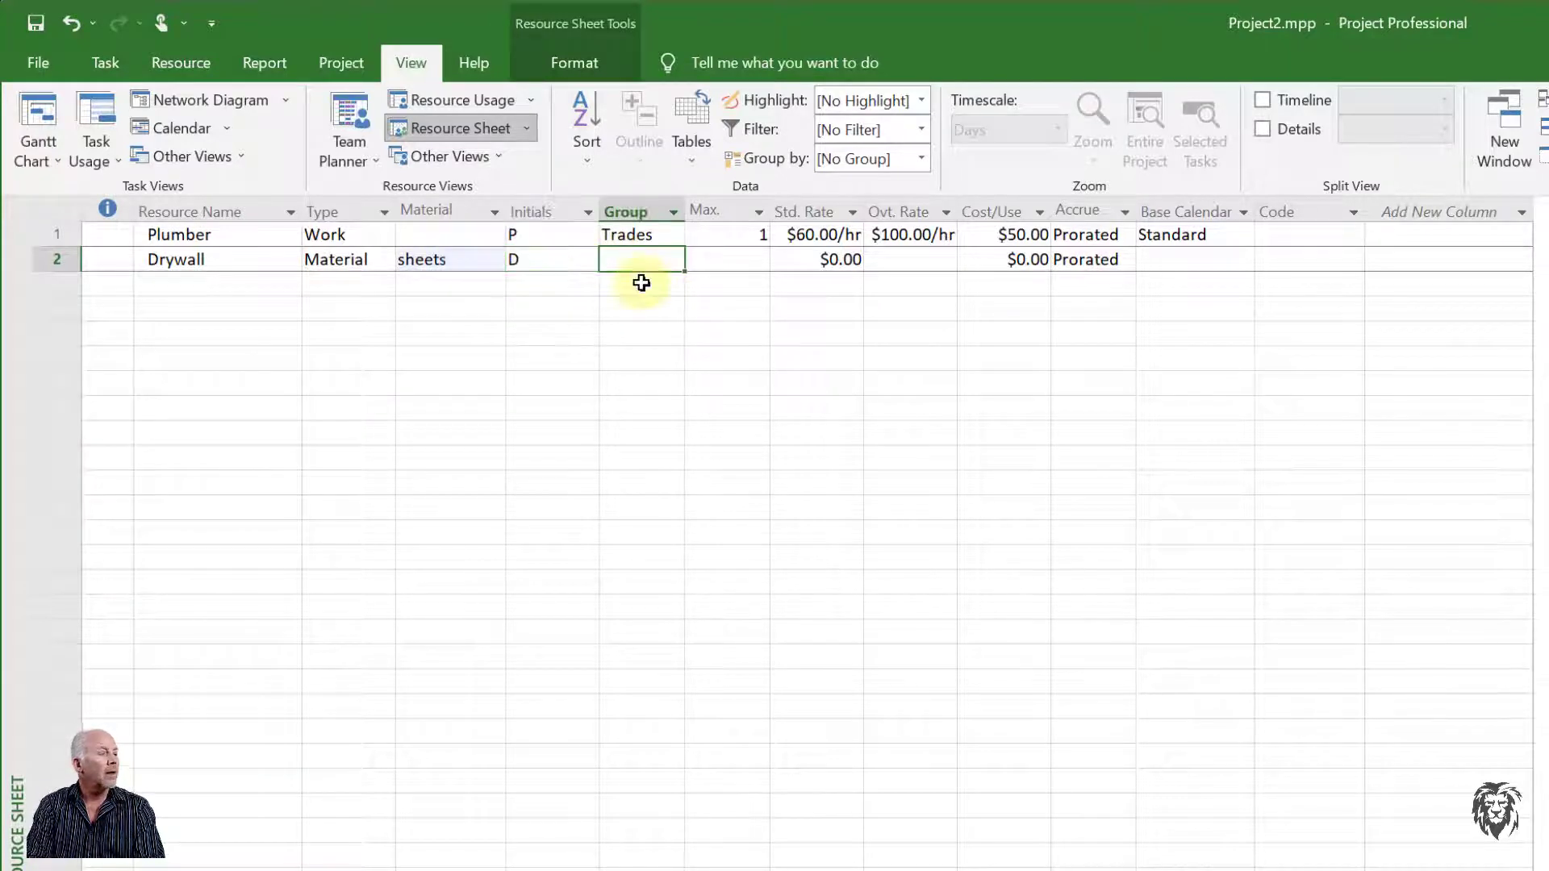
type("Mat")
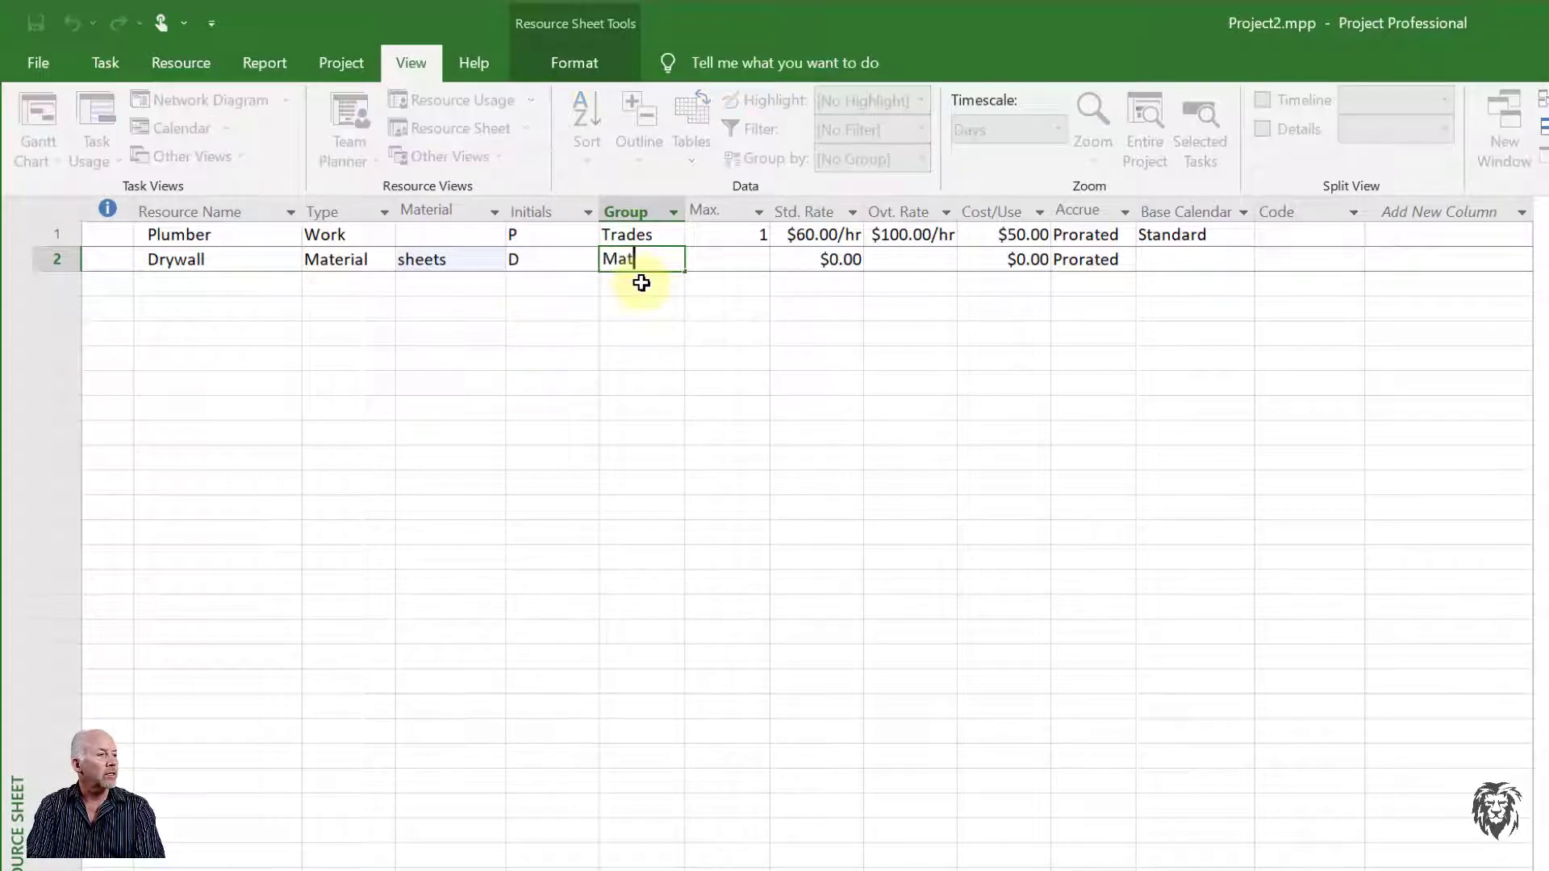
key("BackSpace")
key("BackSpace")
key("BackSpace")
type("Ge")
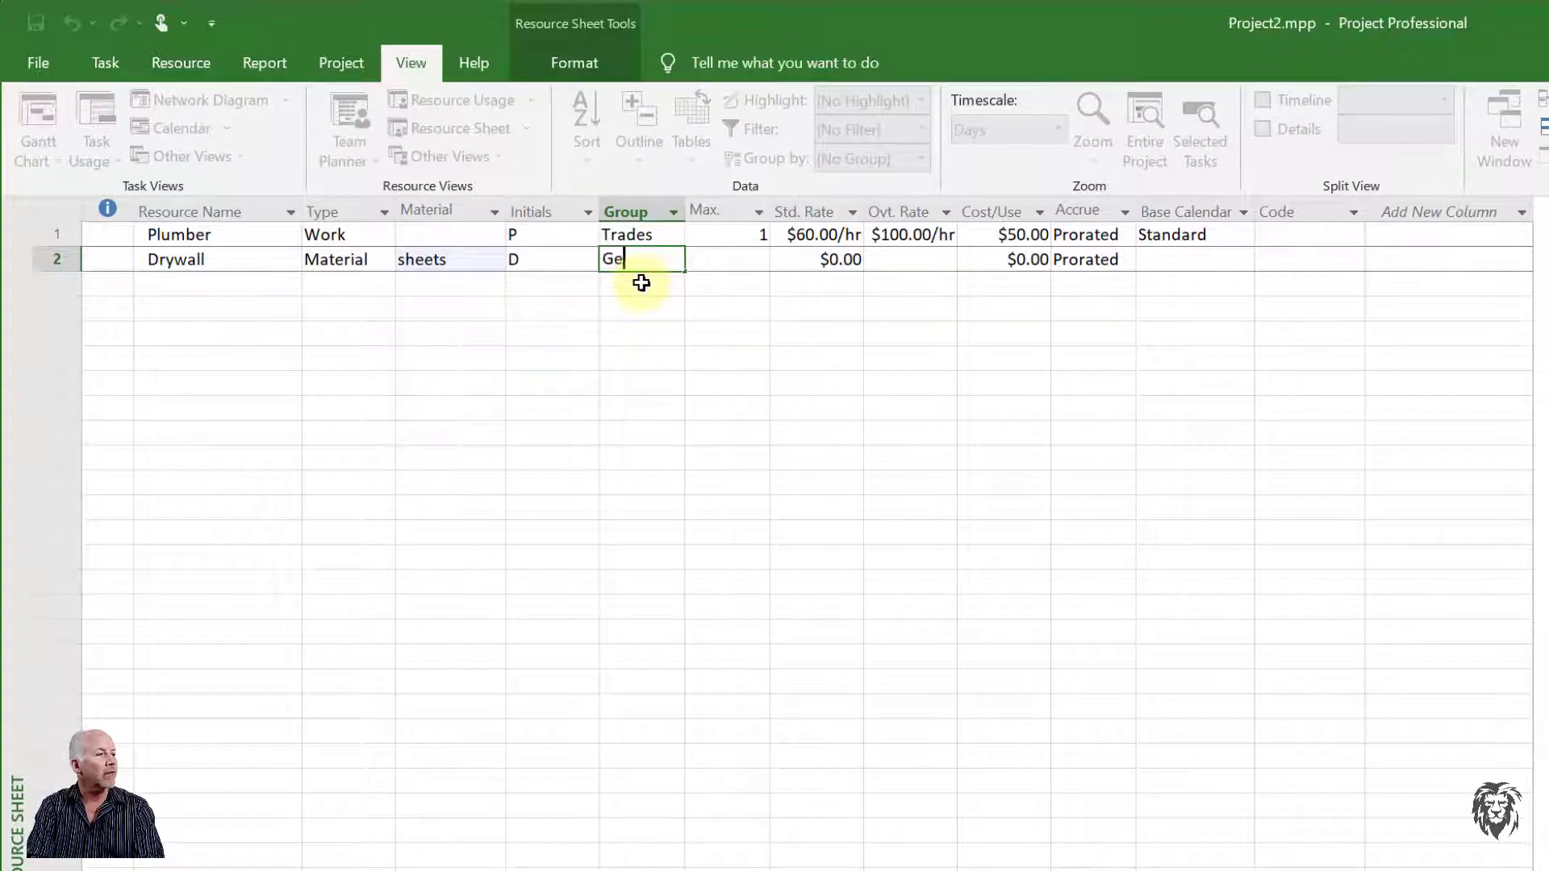
type("n Mat")
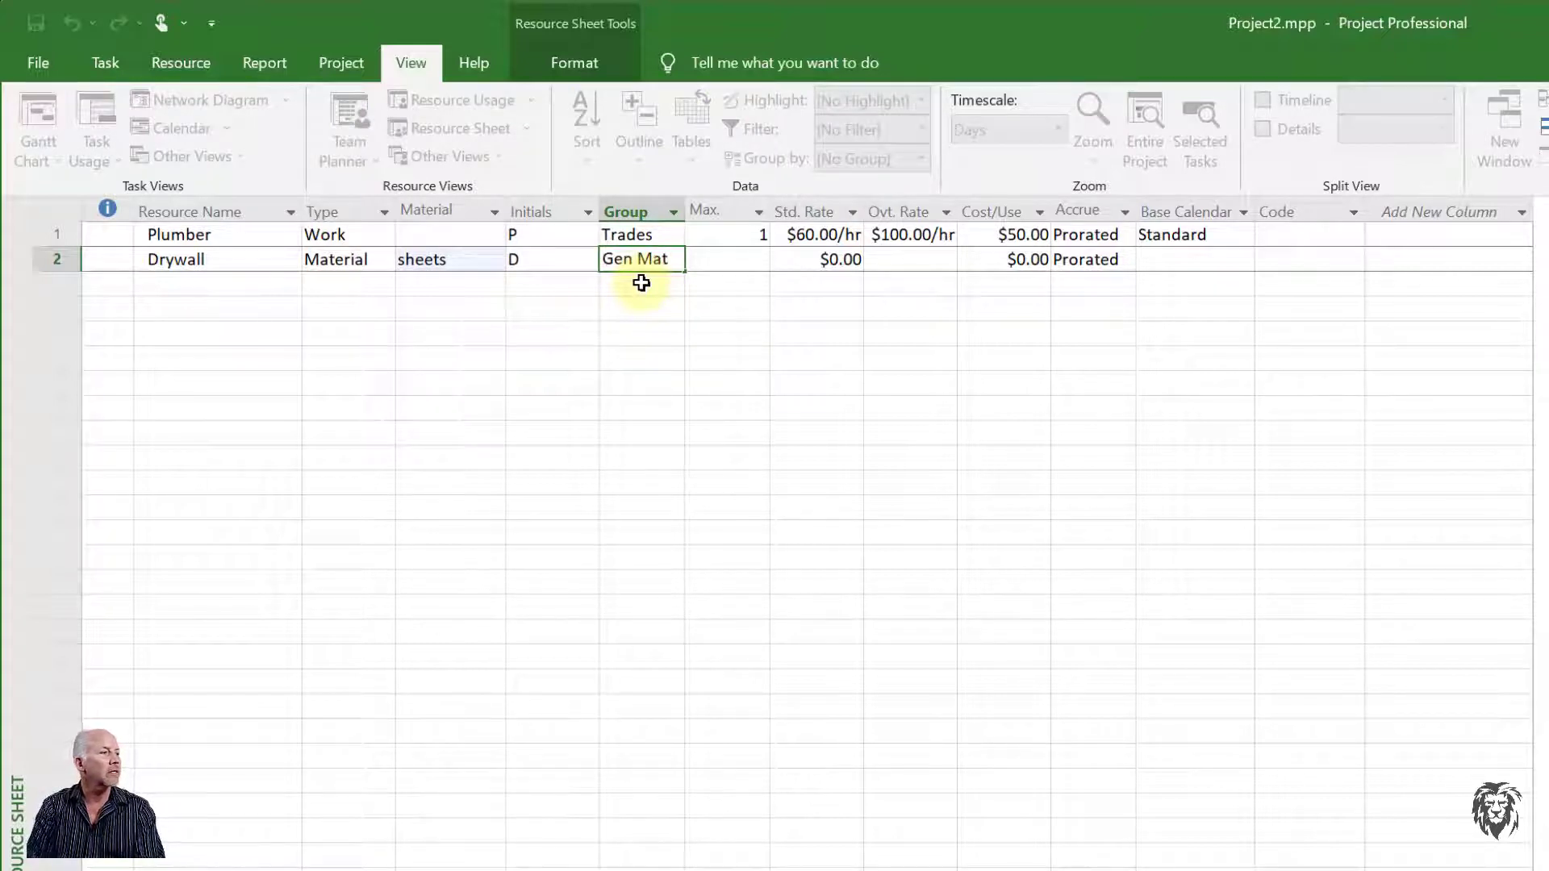
left_click(718, 258)
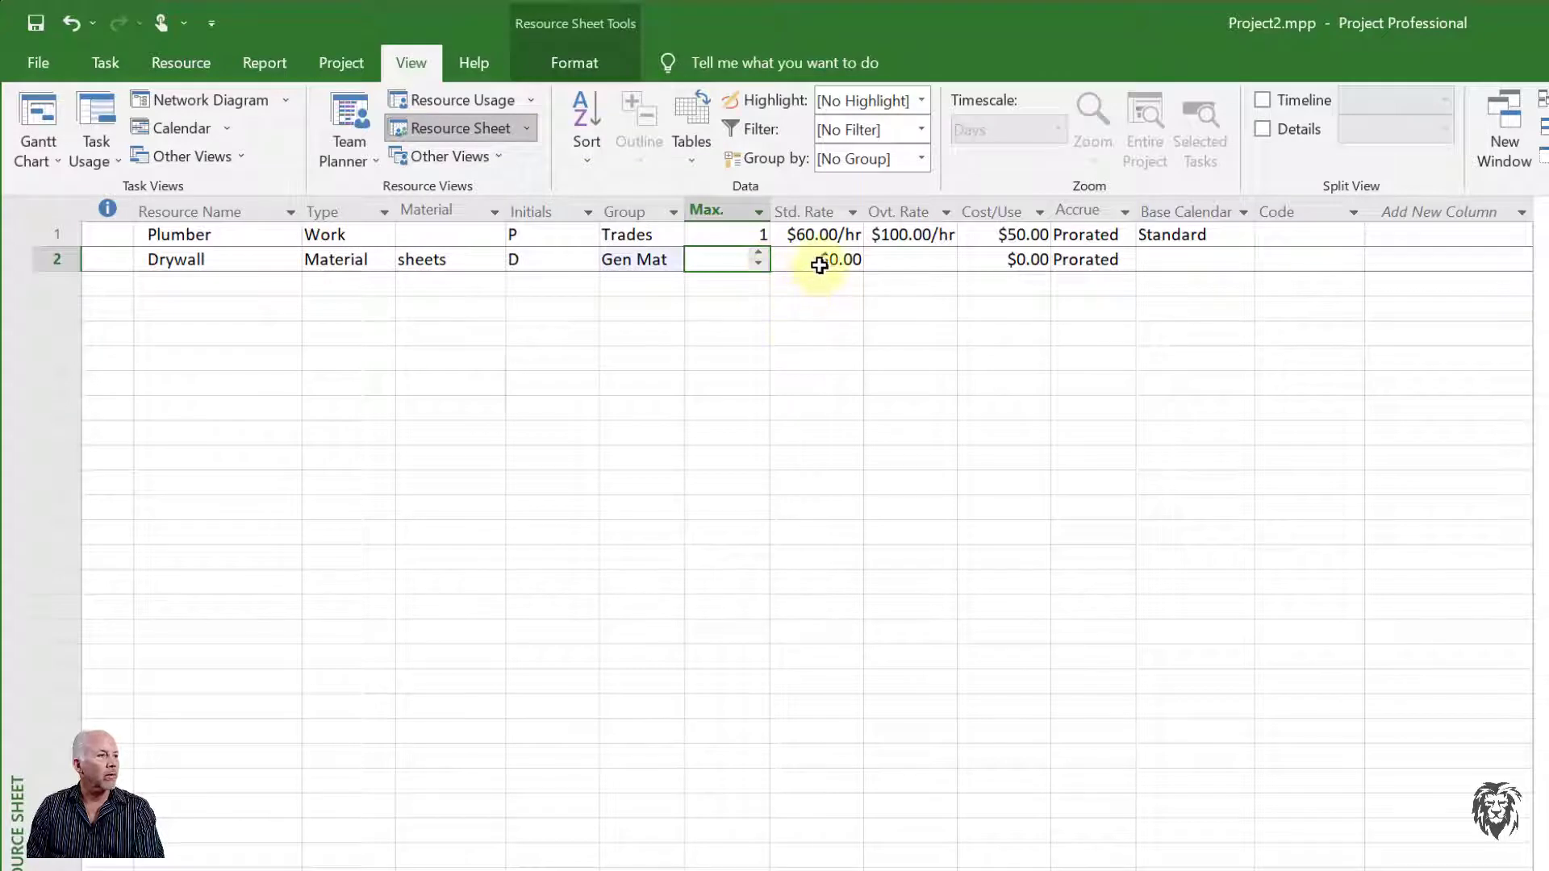
Step: Set the standard rate of the Drywall resource to $12.00
left_click(819, 265)
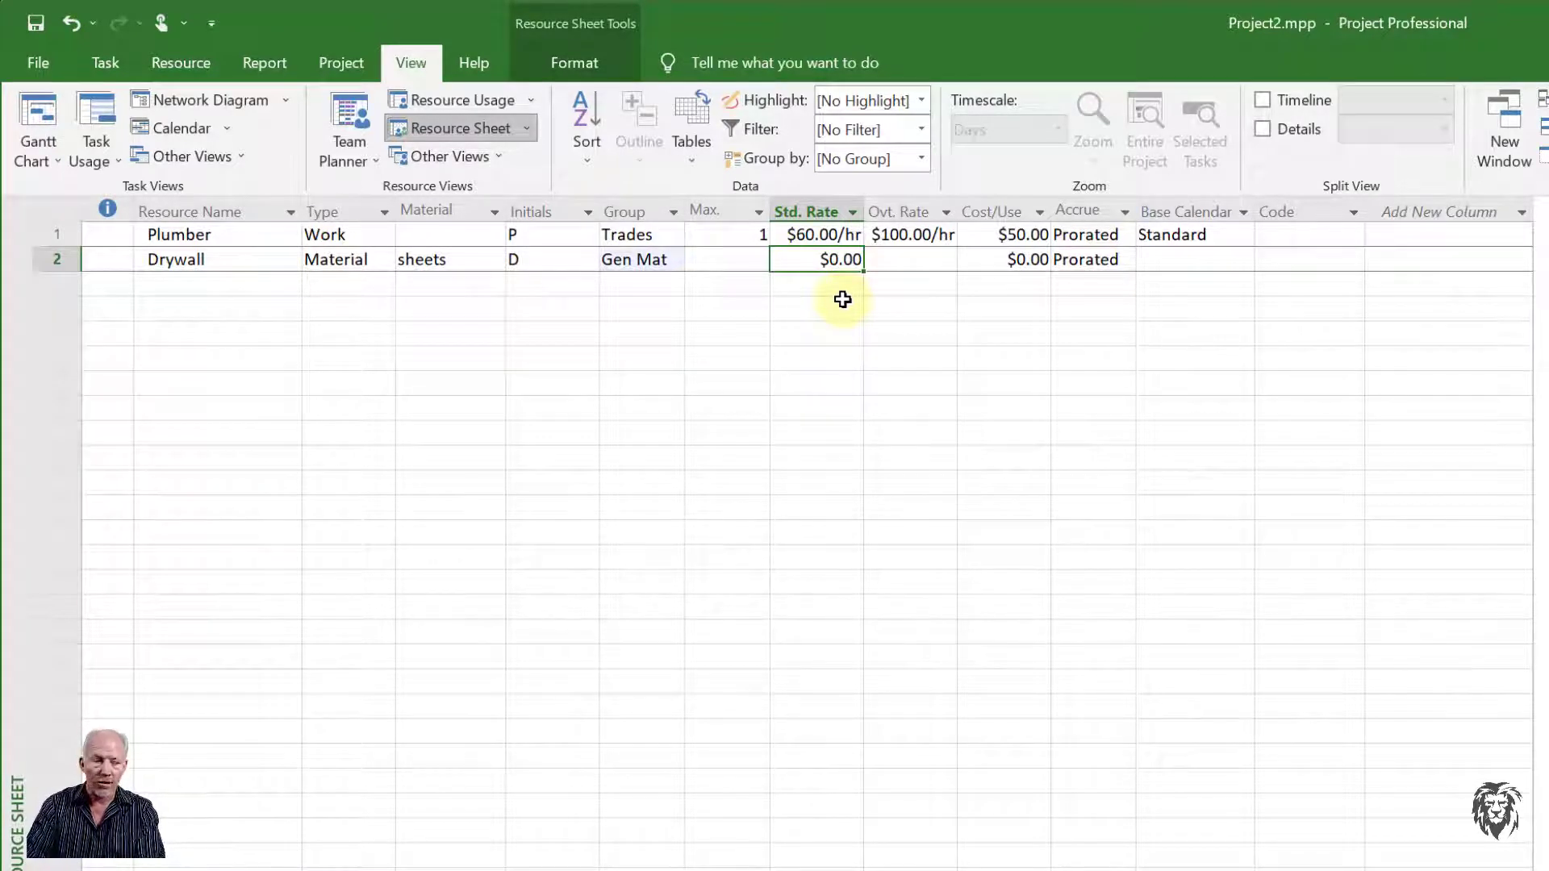
type("12.")
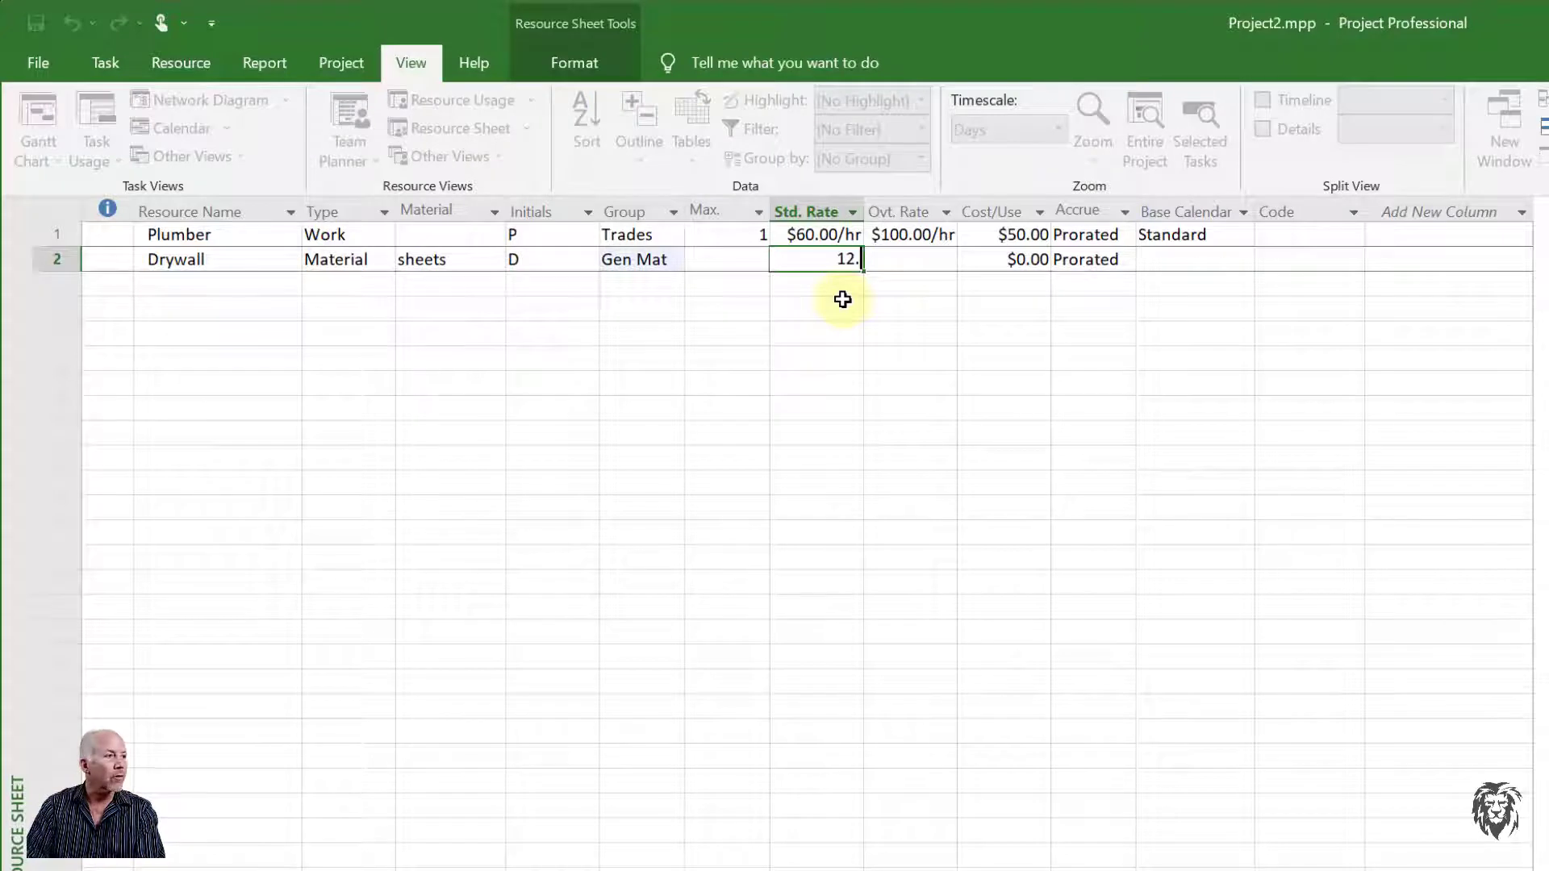
type("00")
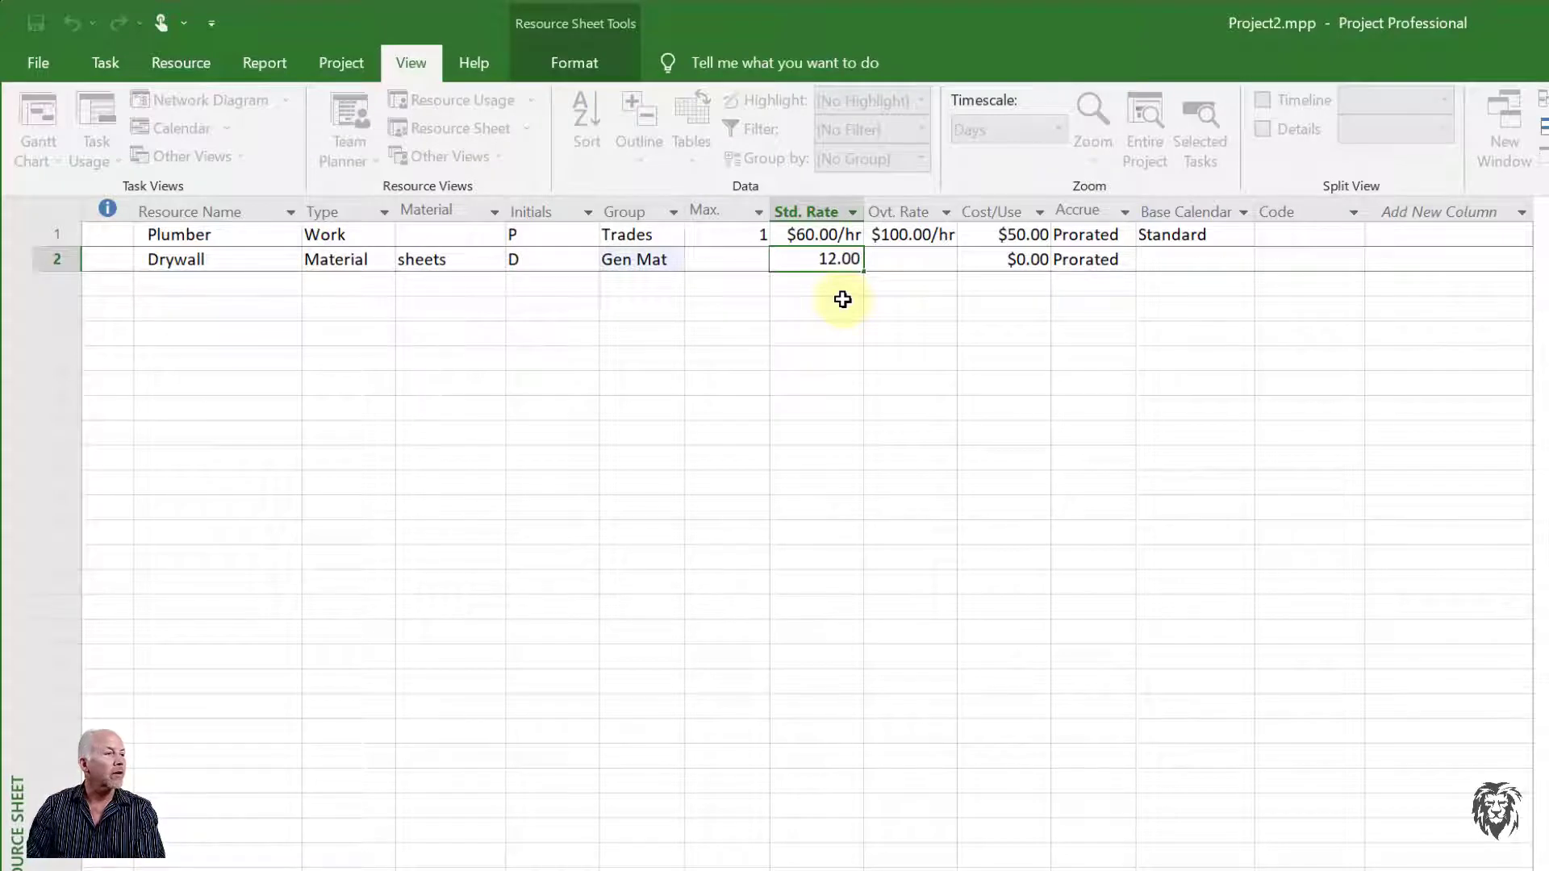
left_click(883, 259)
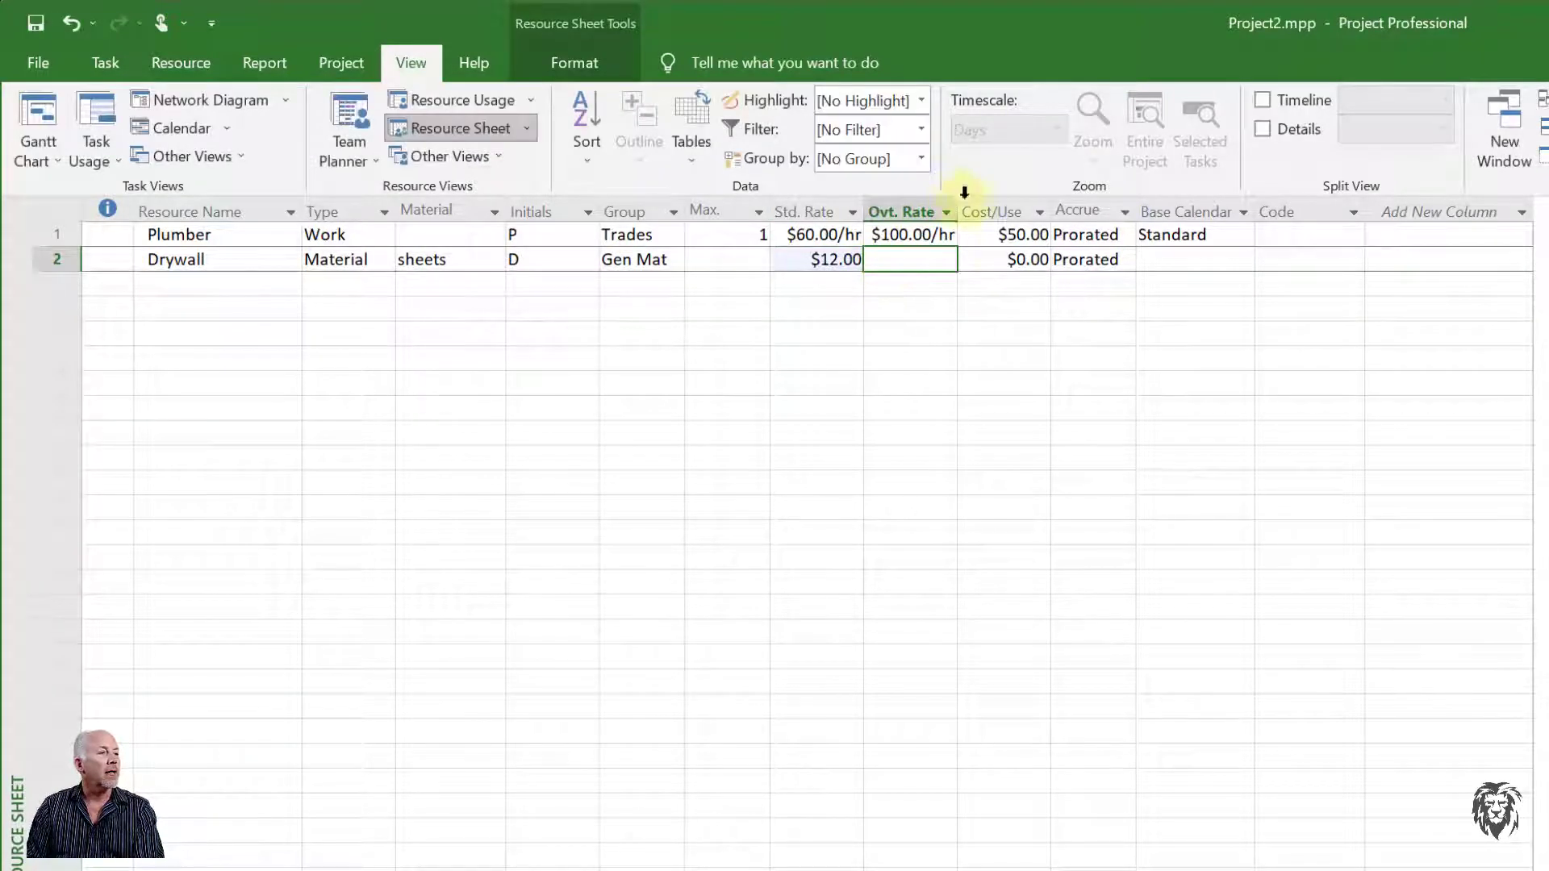
Step: Set Drywall's cost per use to $70.00 and choose Start as its accrual method
left_click(1030, 259)
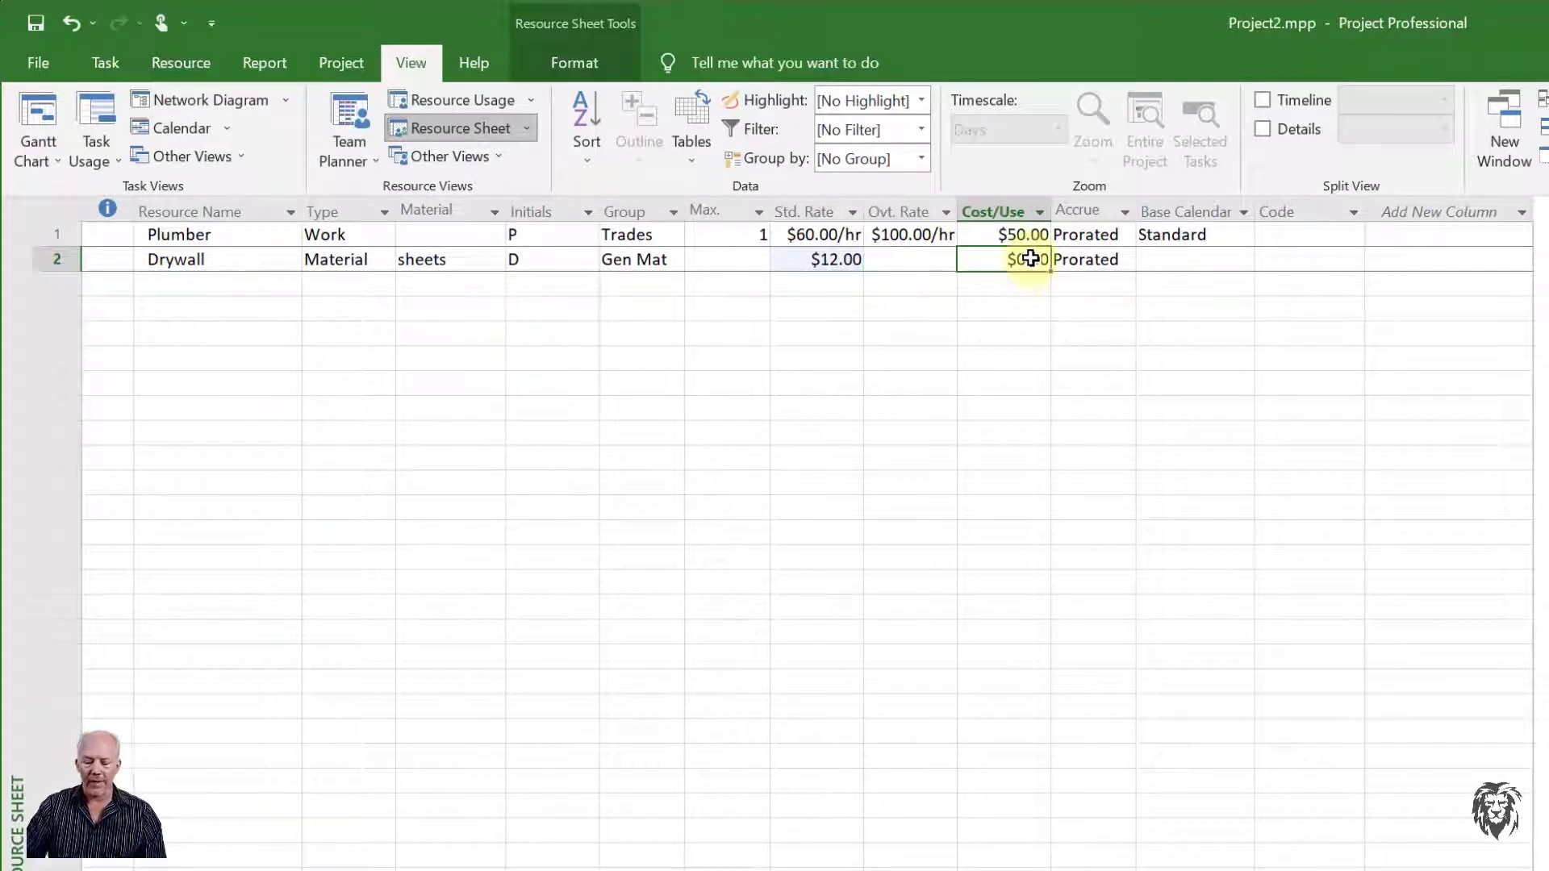
type("70.00")
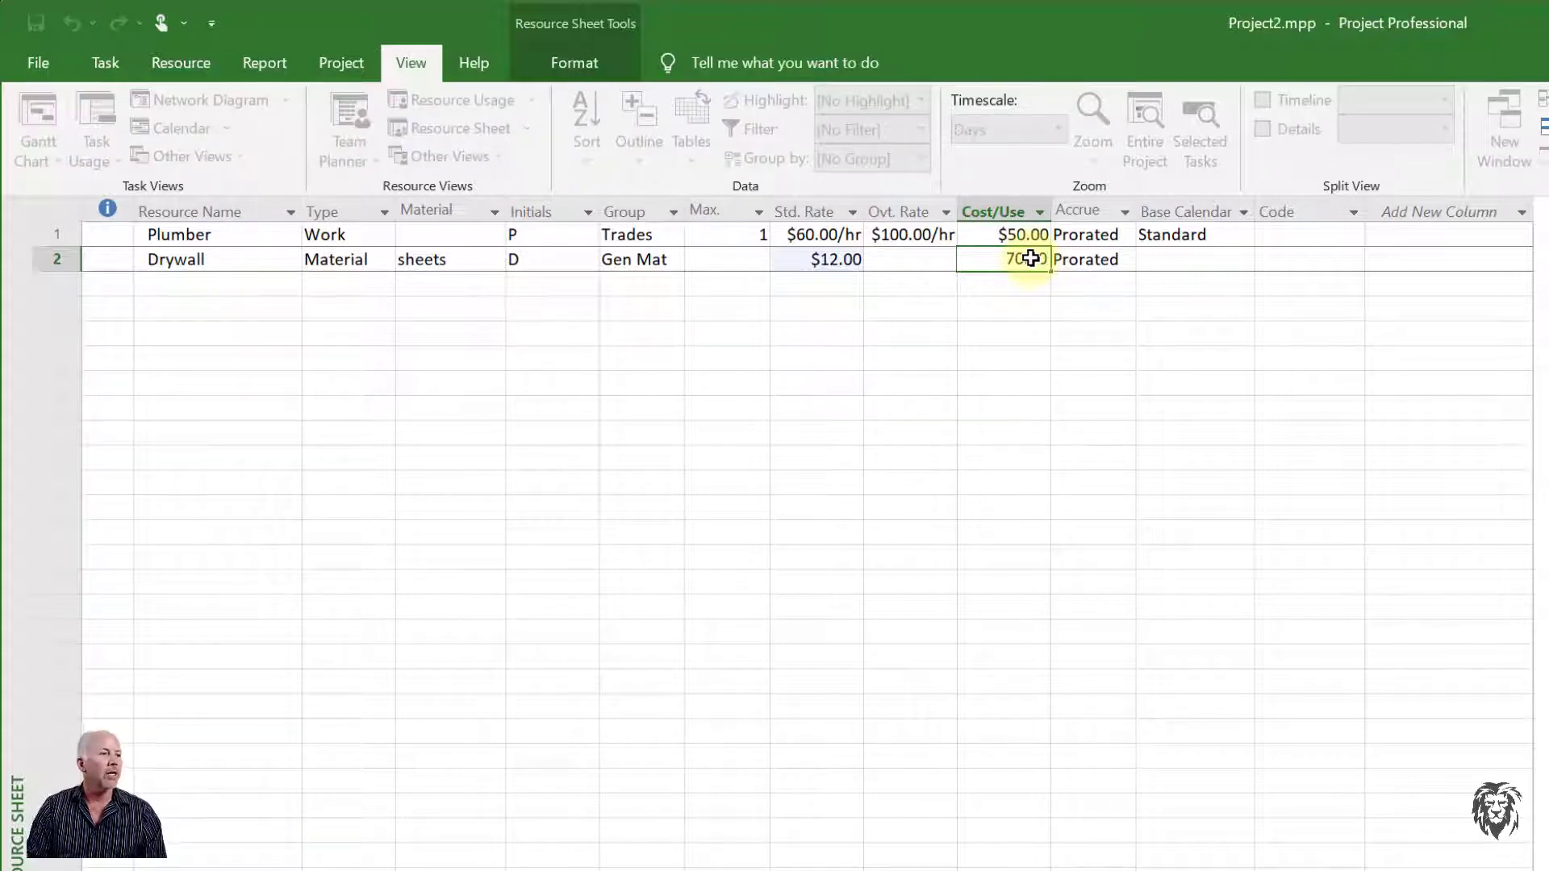
left_click(1121, 266)
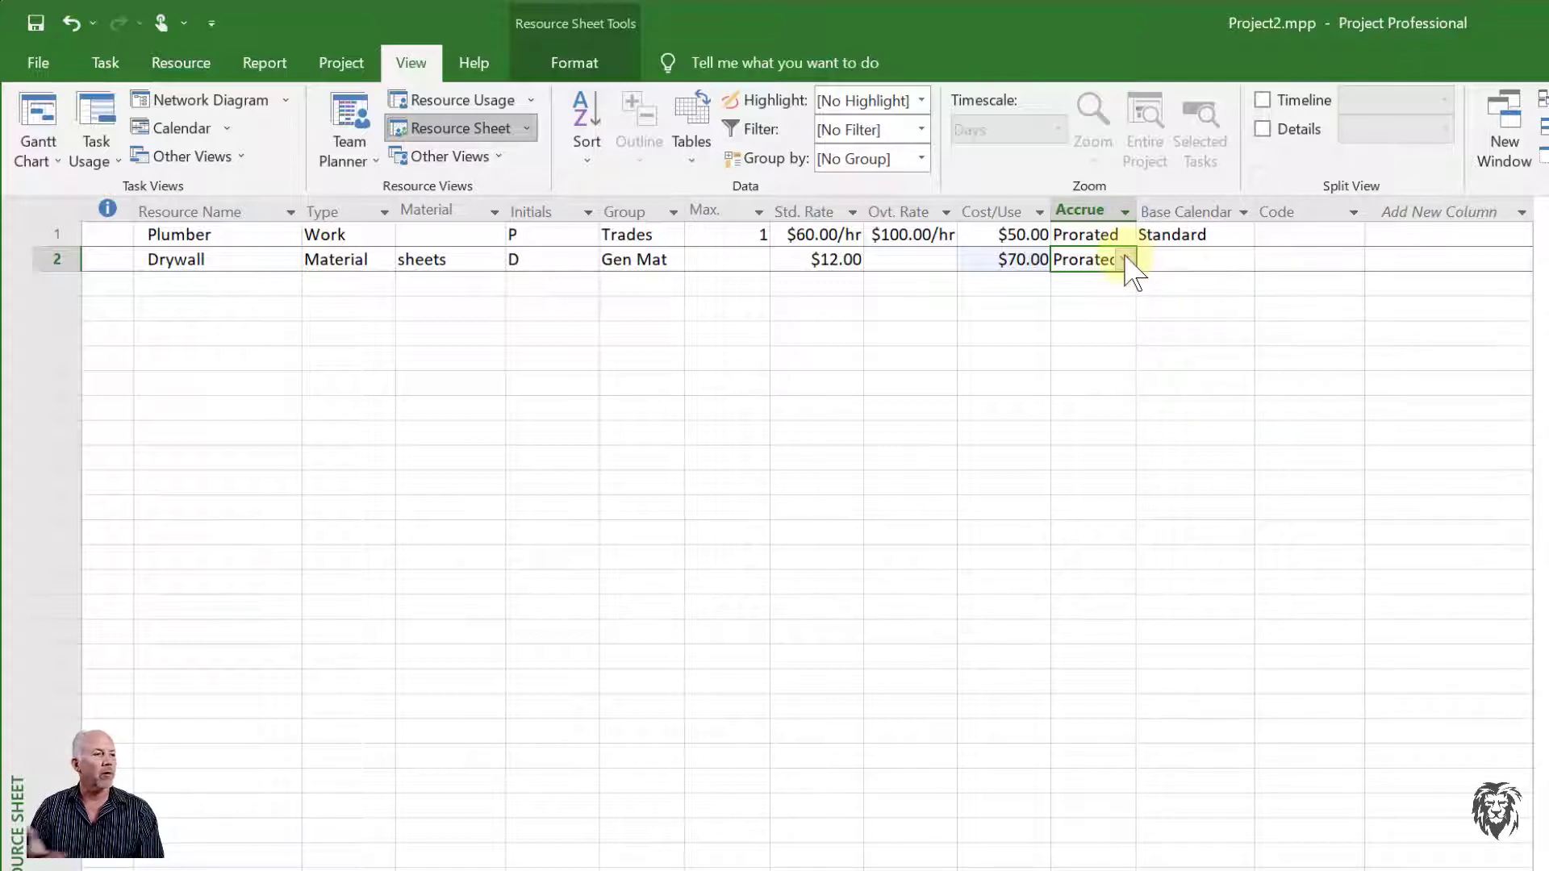
left_click(1125, 259)
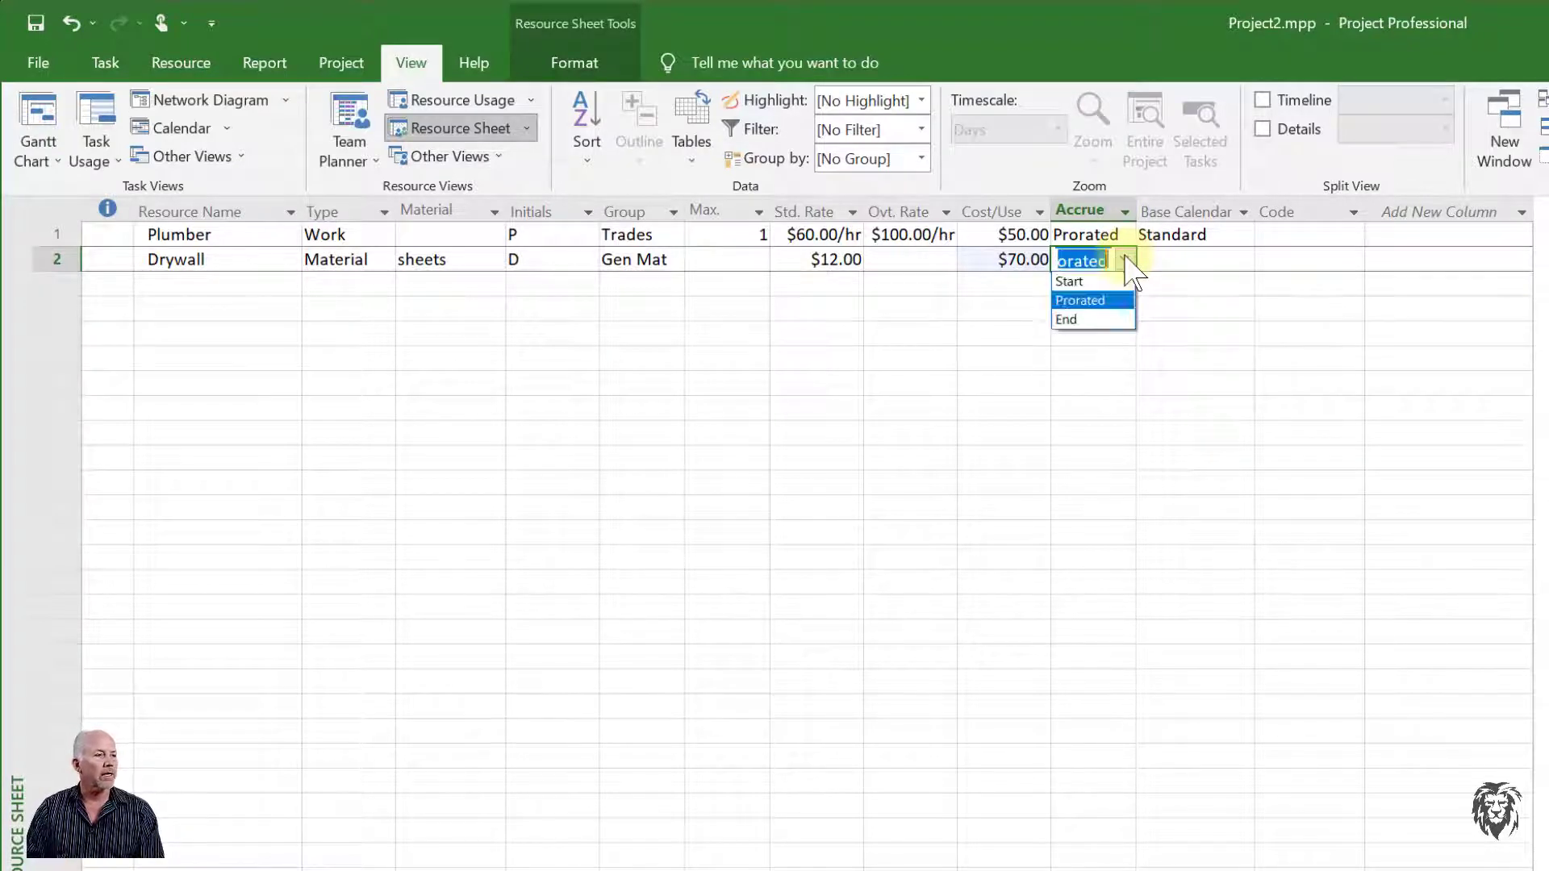
left_click(1091, 281)
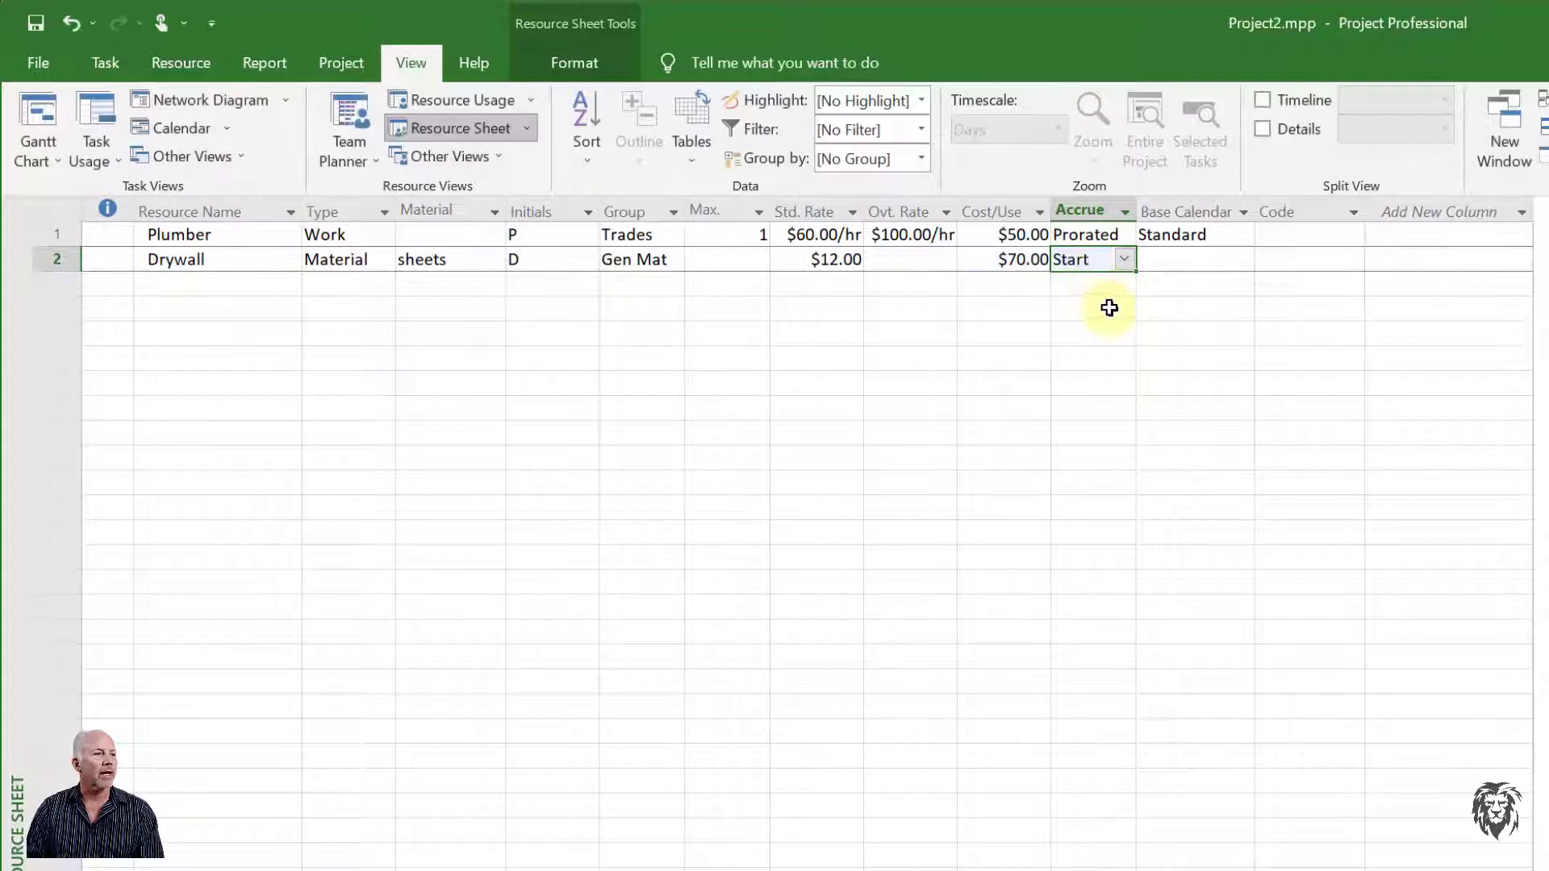
left_click(1174, 259)
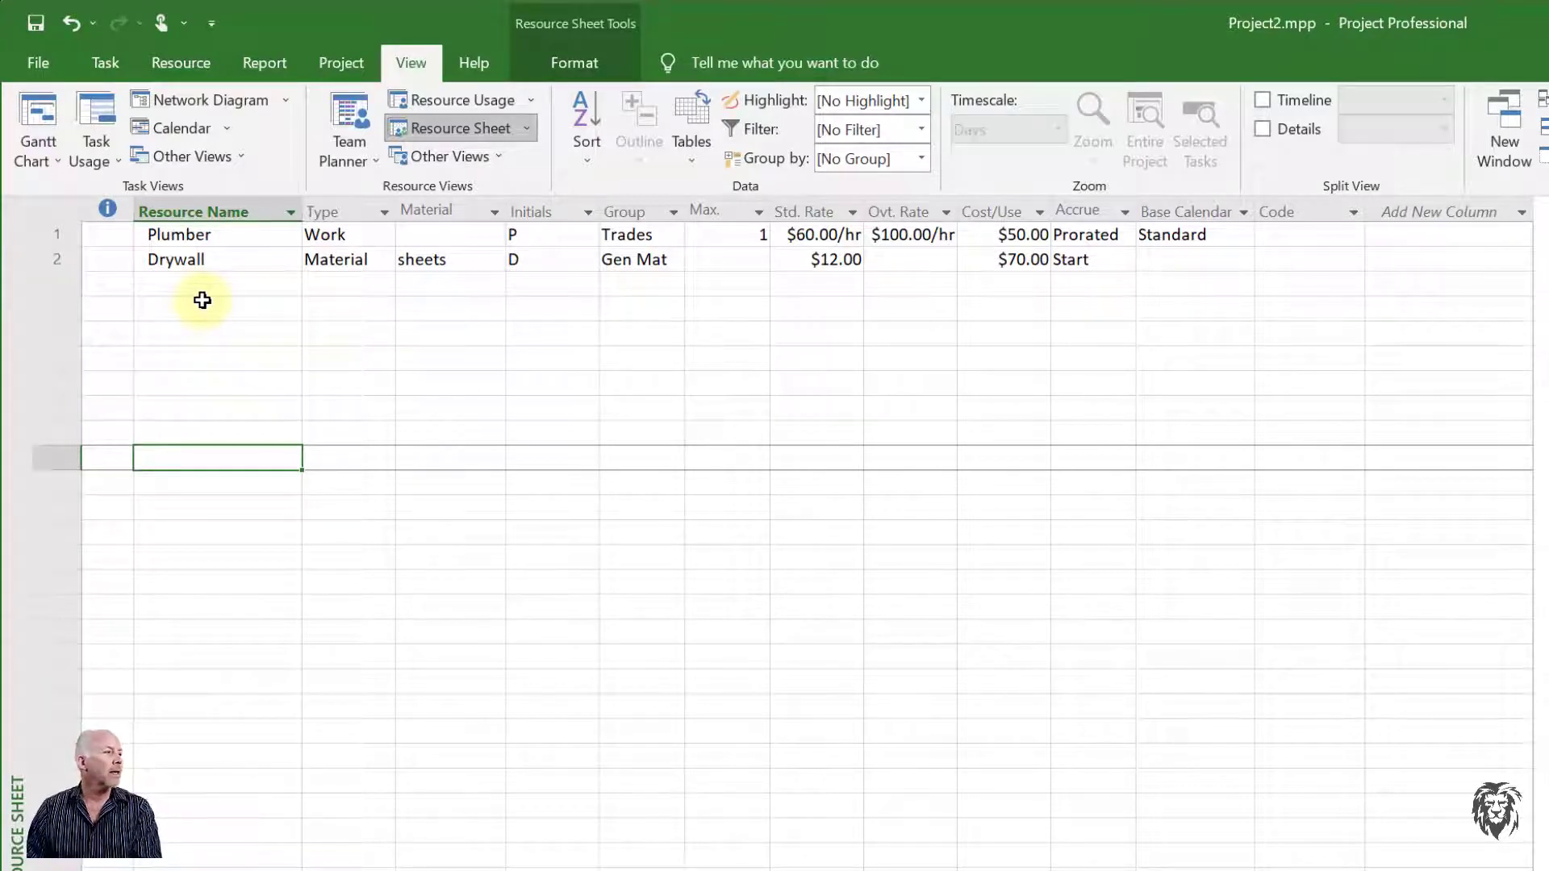
Step: Add a third resource named ABC Cabinets below Drywall and set its type to Cost
left_click(200, 291)
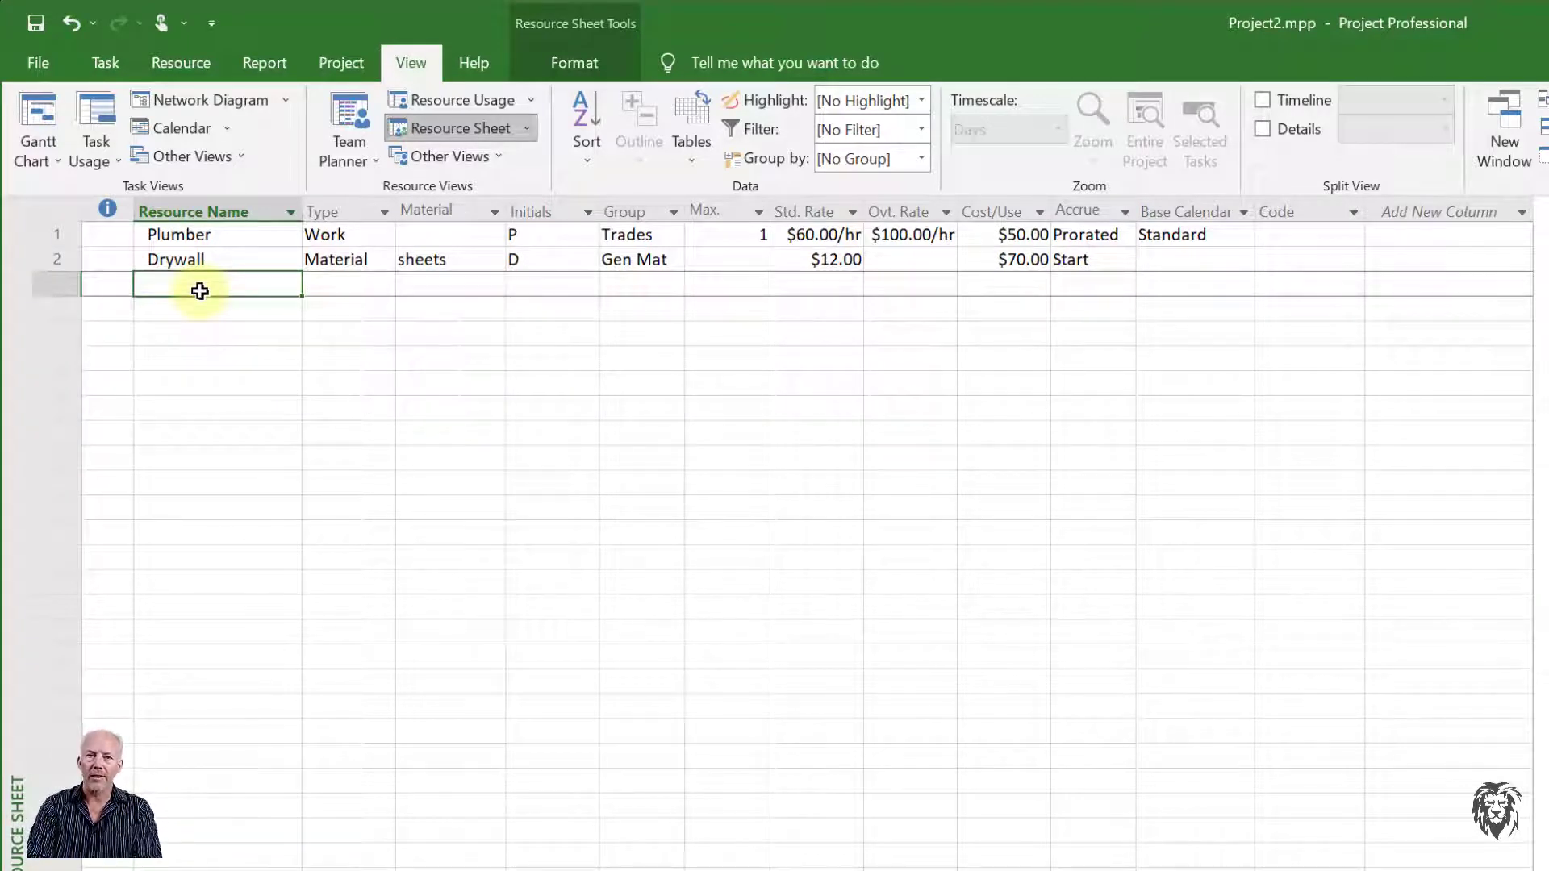
type("AB")
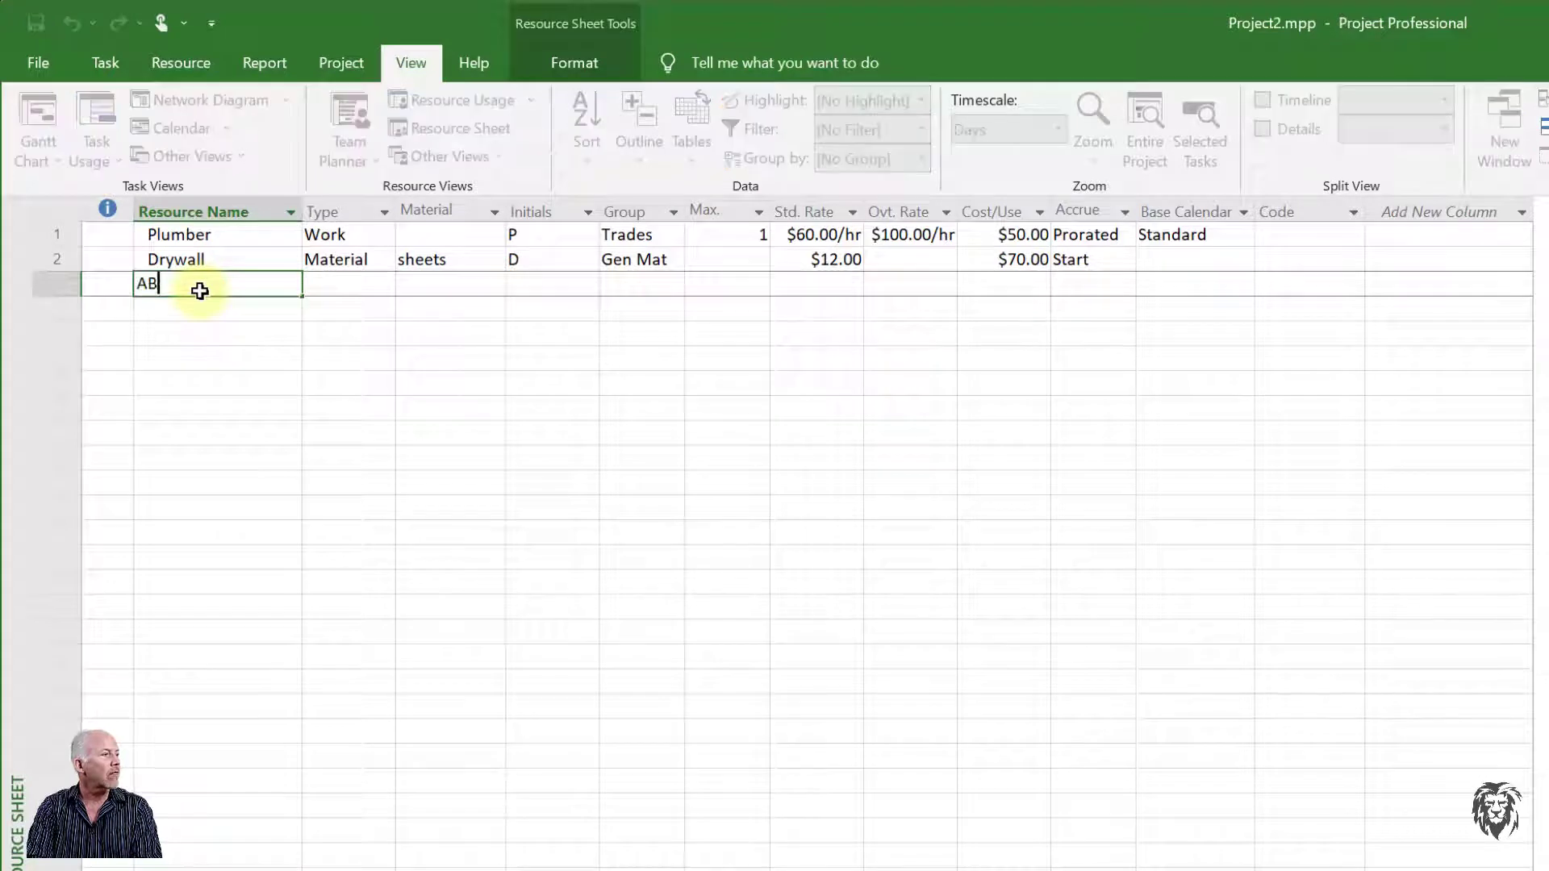
type("C Cabinets")
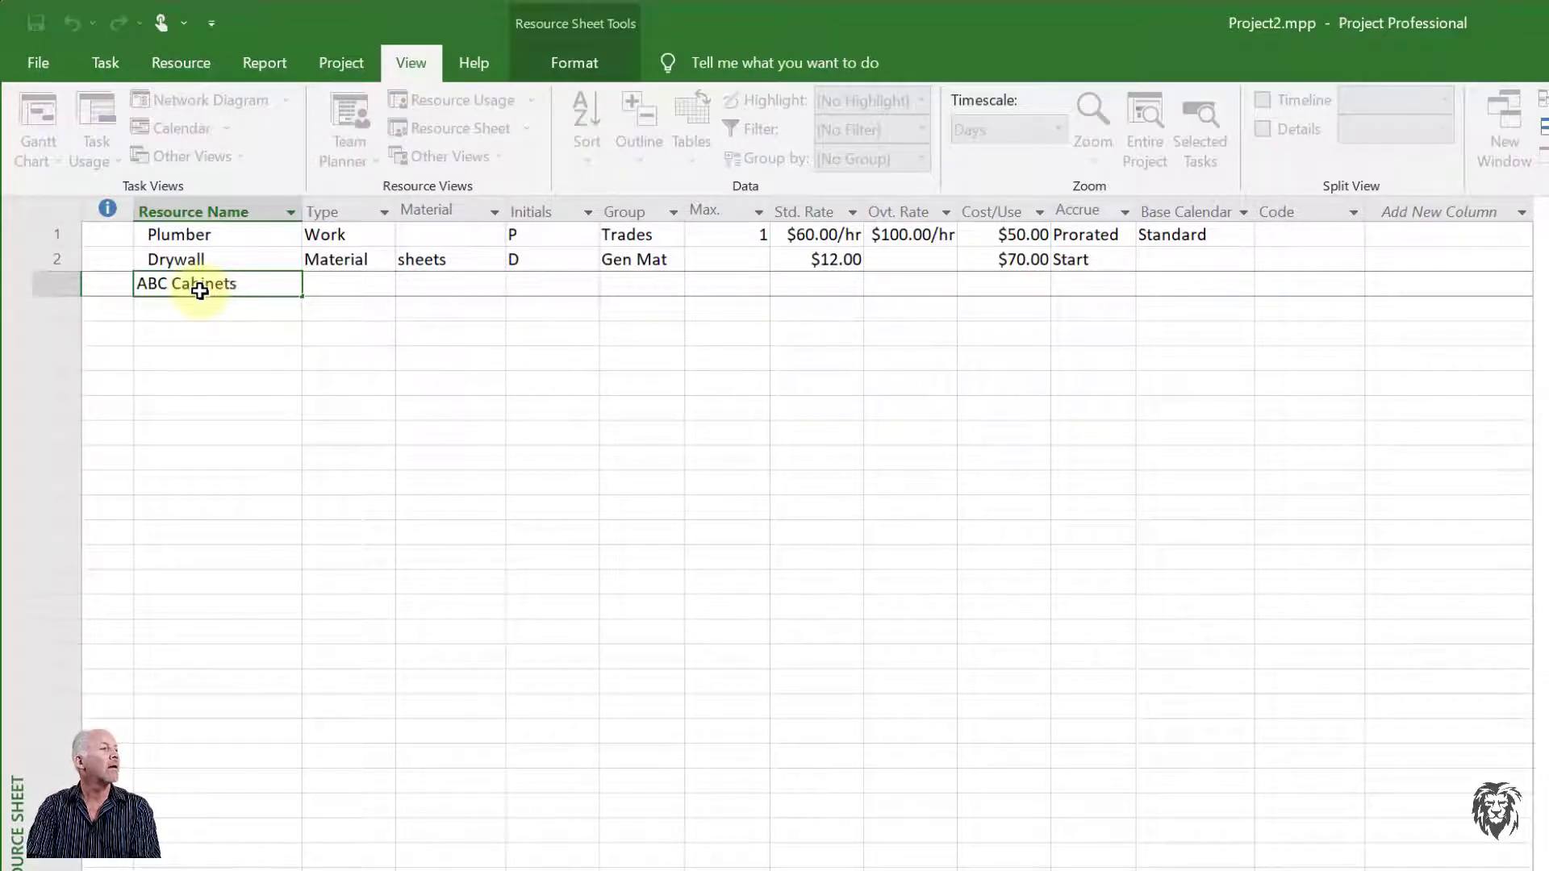
key("Tab")
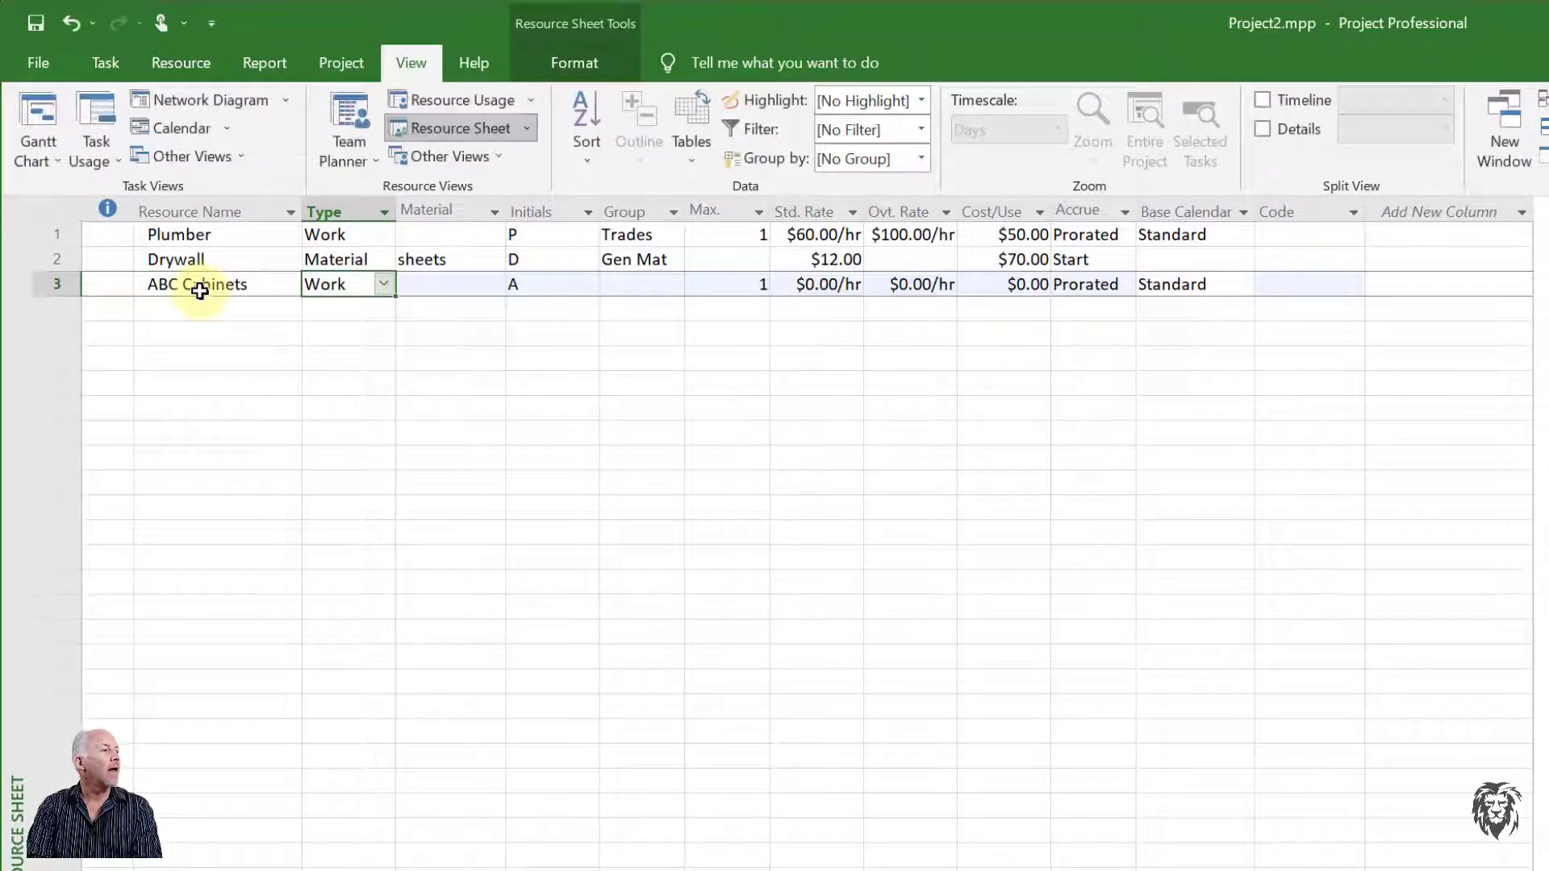
left_click(383, 283)
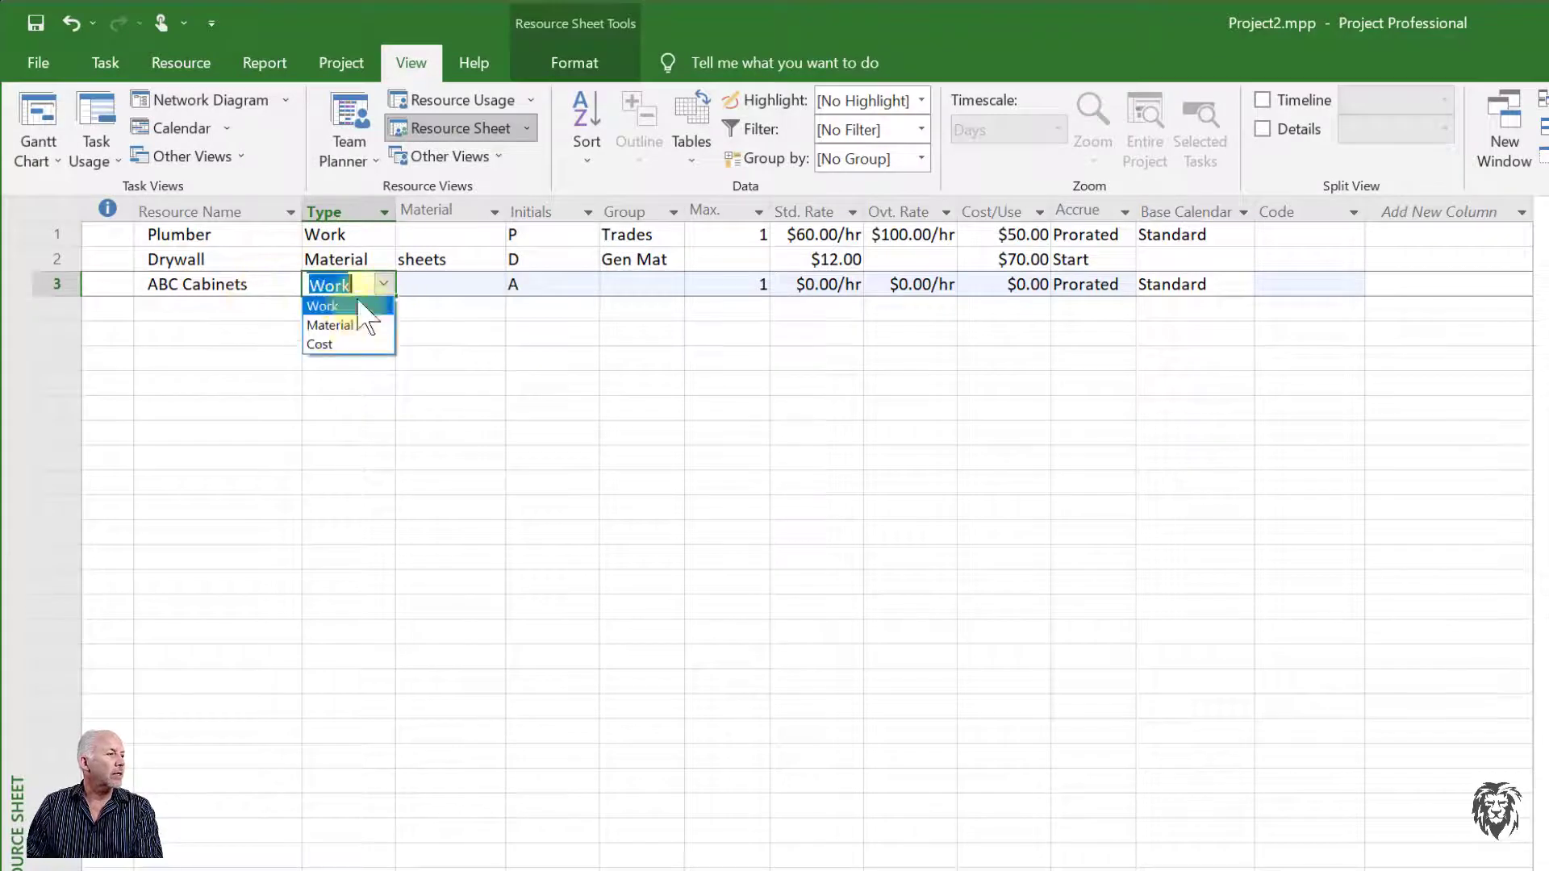
left_click(339, 344)
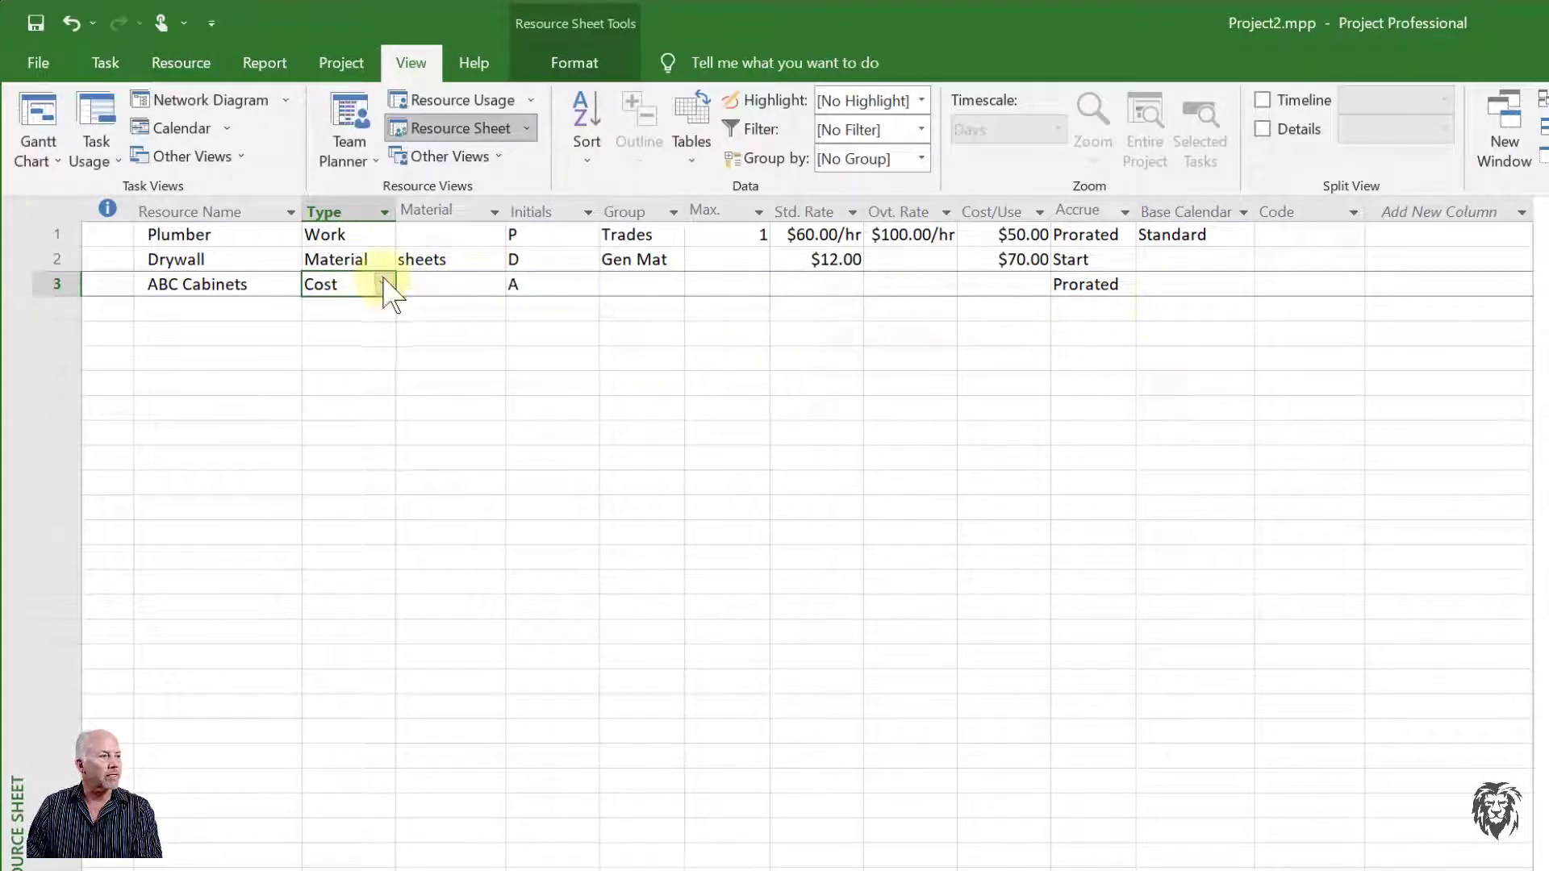
Step: Set the accrual method of the ABC Cabinets resource to End
left_click(1121, 284)
left_click(1125, 283)
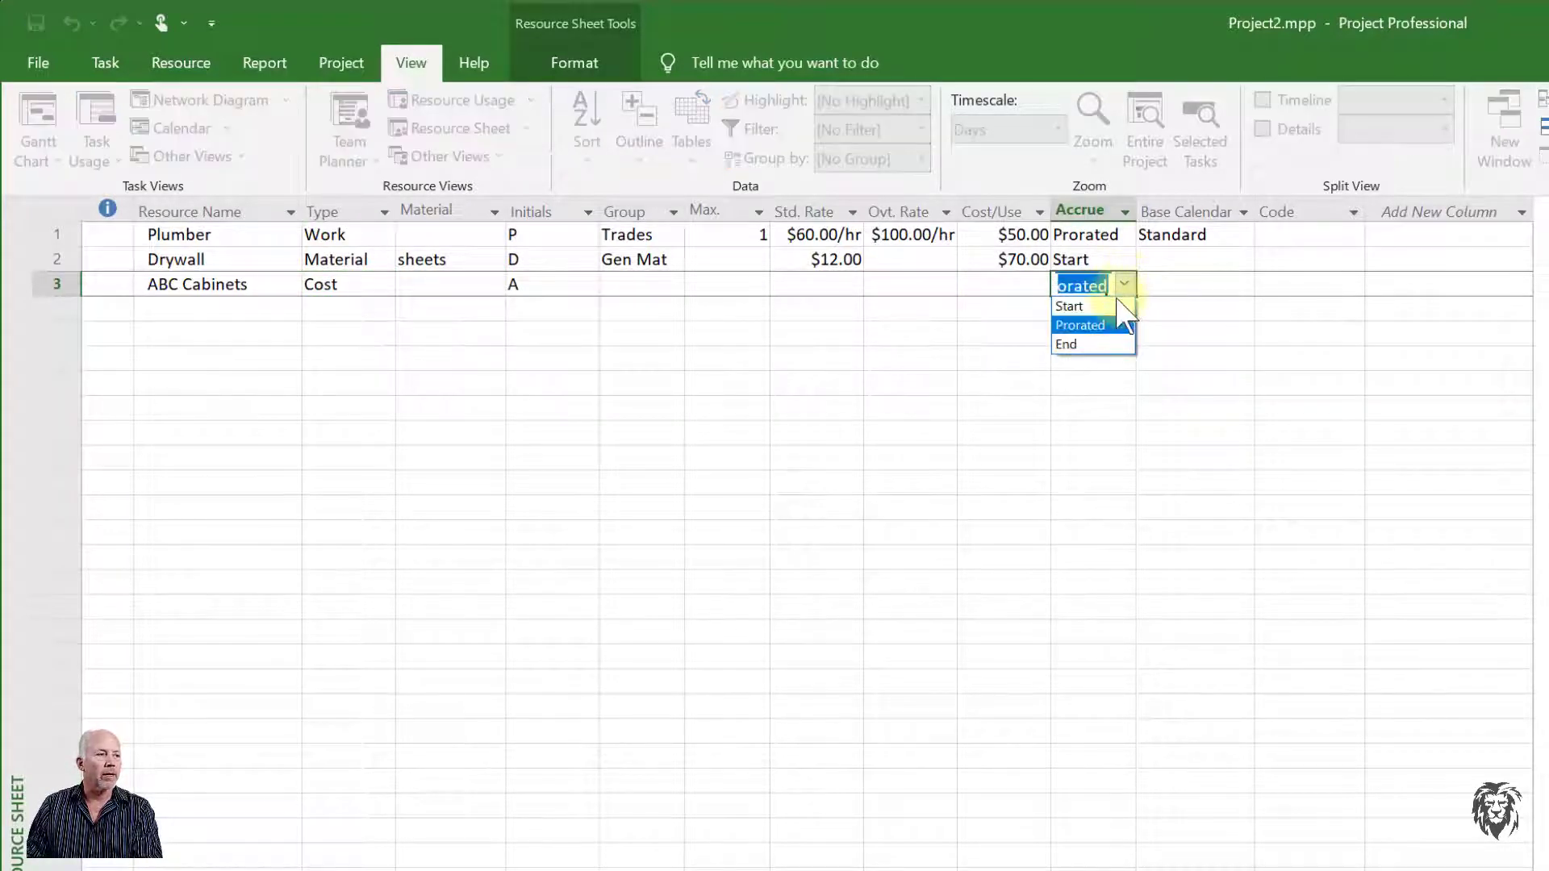
left_click(1095, 345)
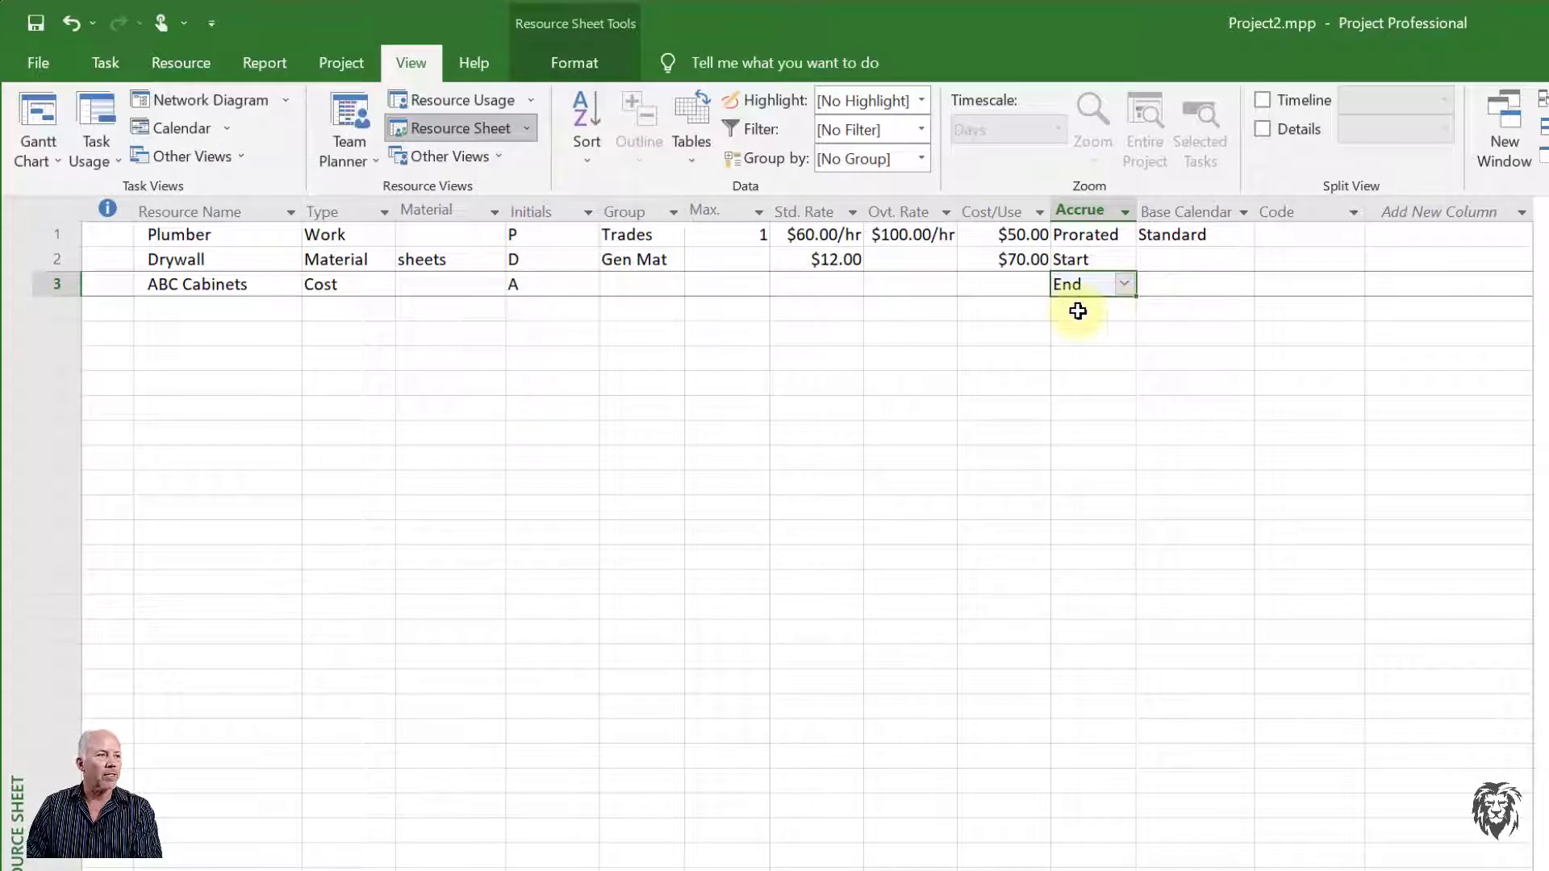
left_click(1078, 310)
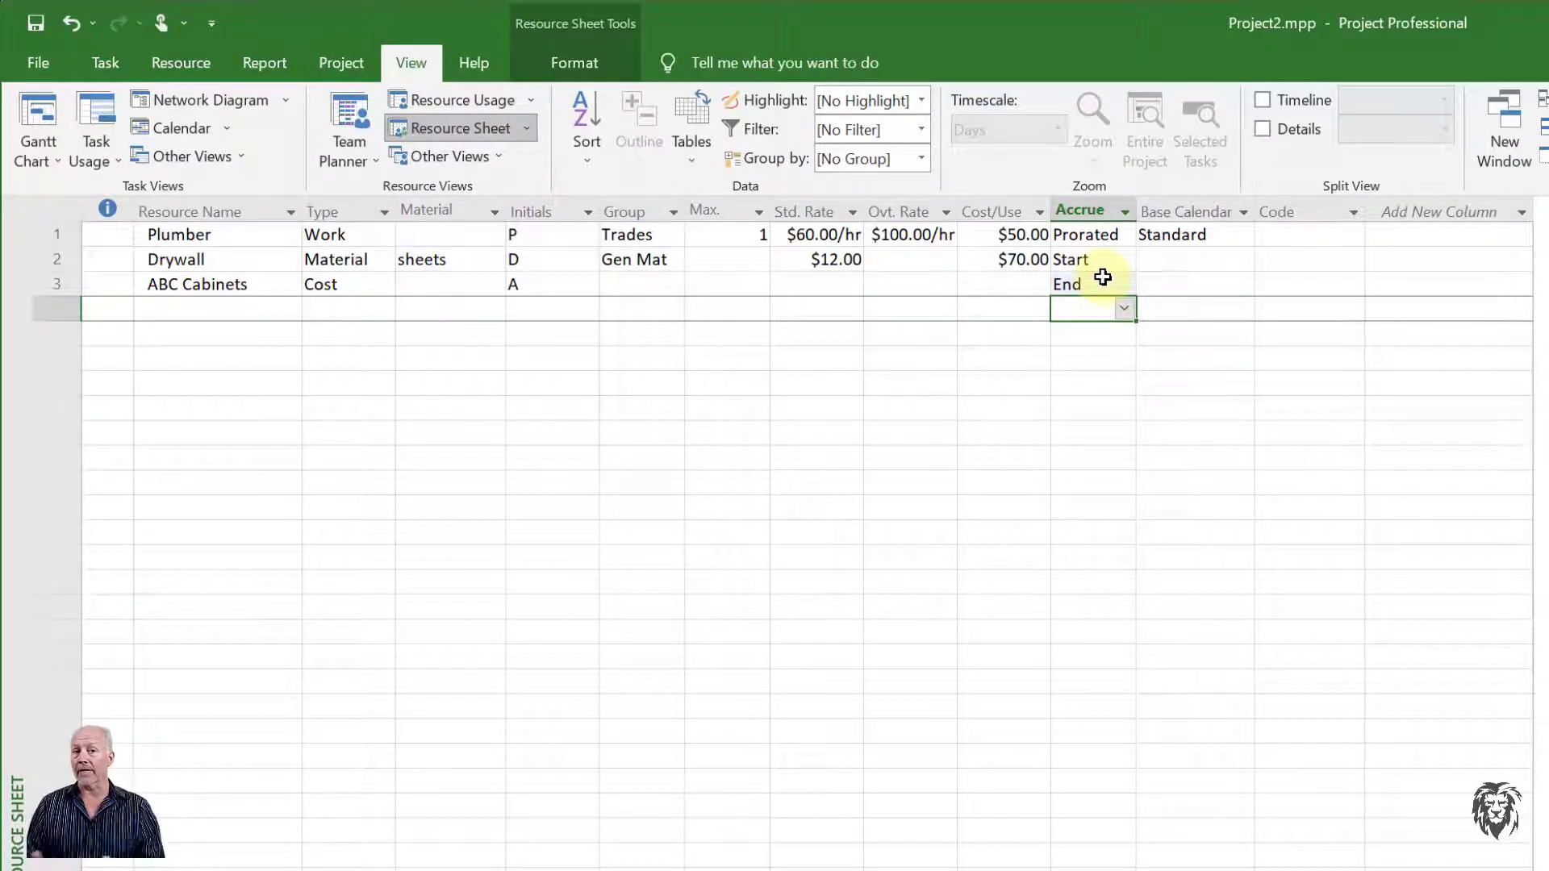
left_click(980, 285)
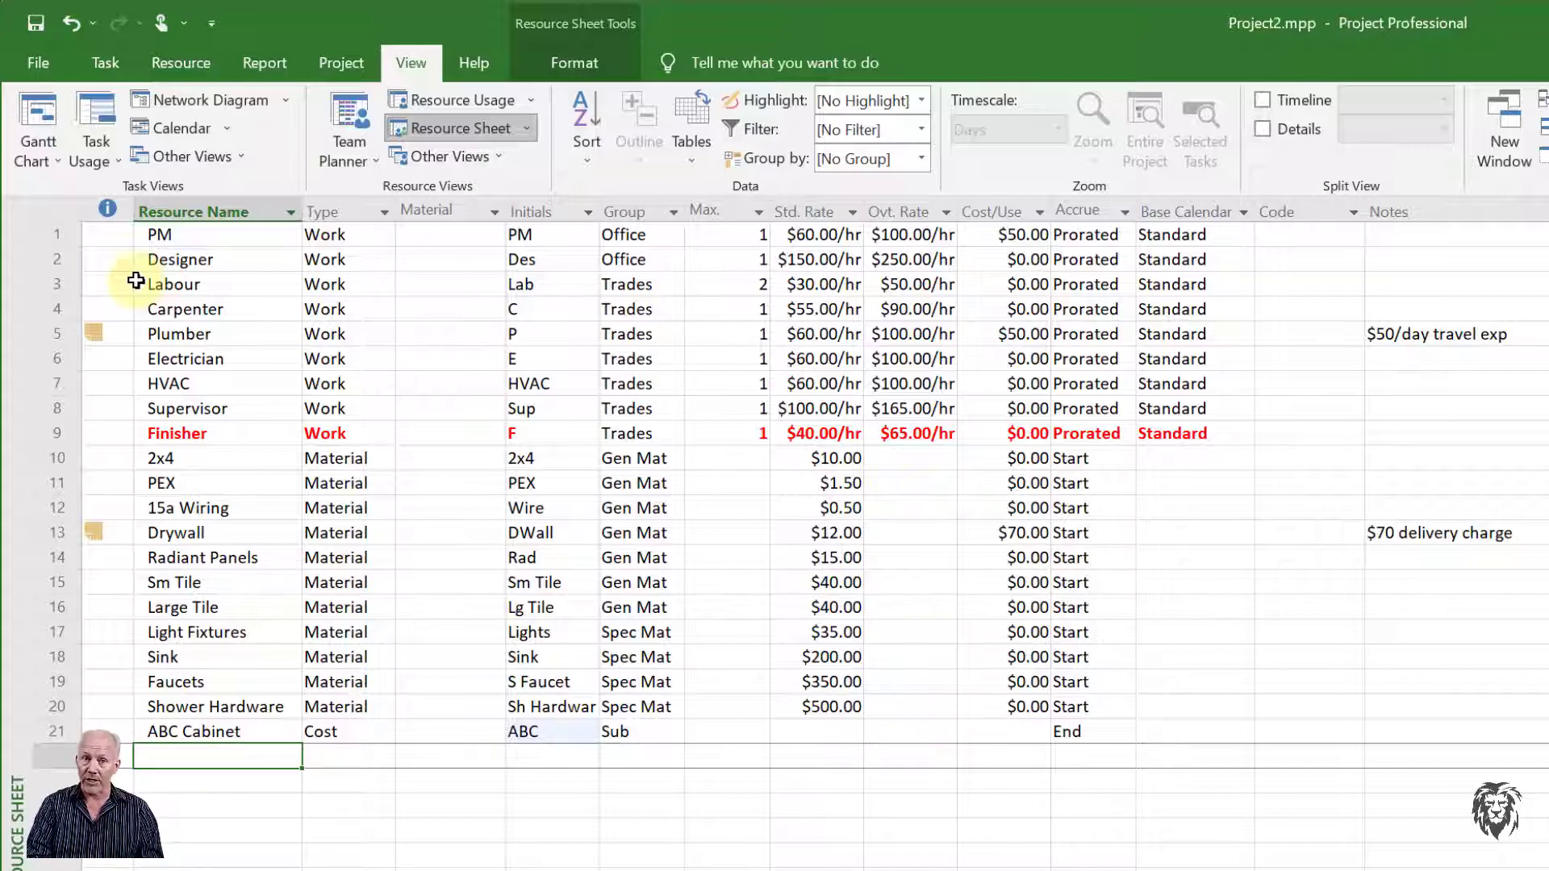
Step: Switch to the Gantt Chart view and widen the task table to show the full Resource Names column
right_click(17, 290)
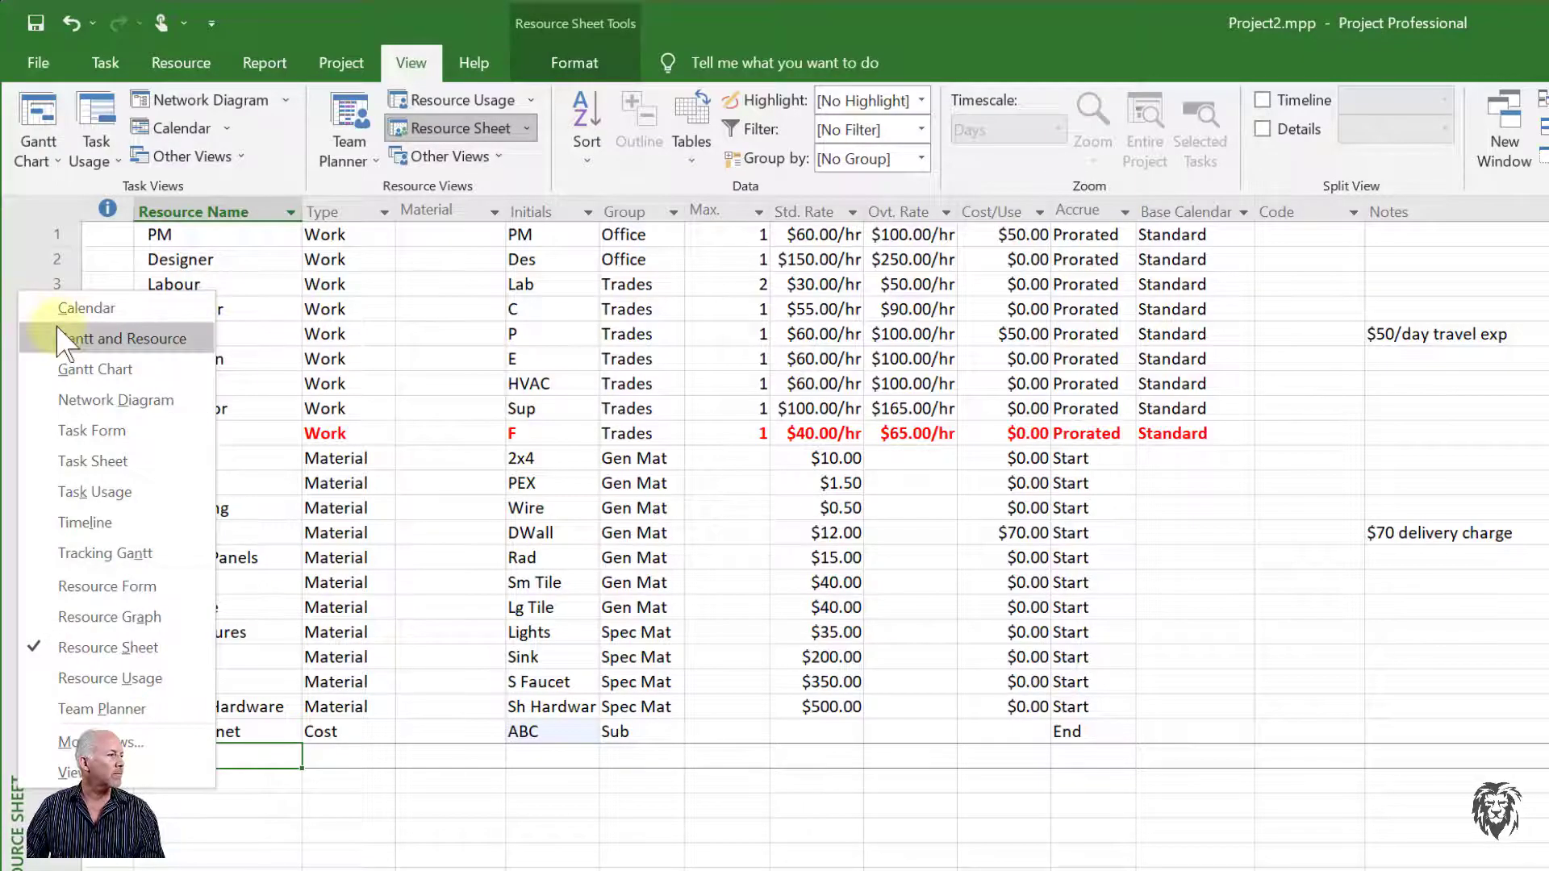
left_click(65, 370)
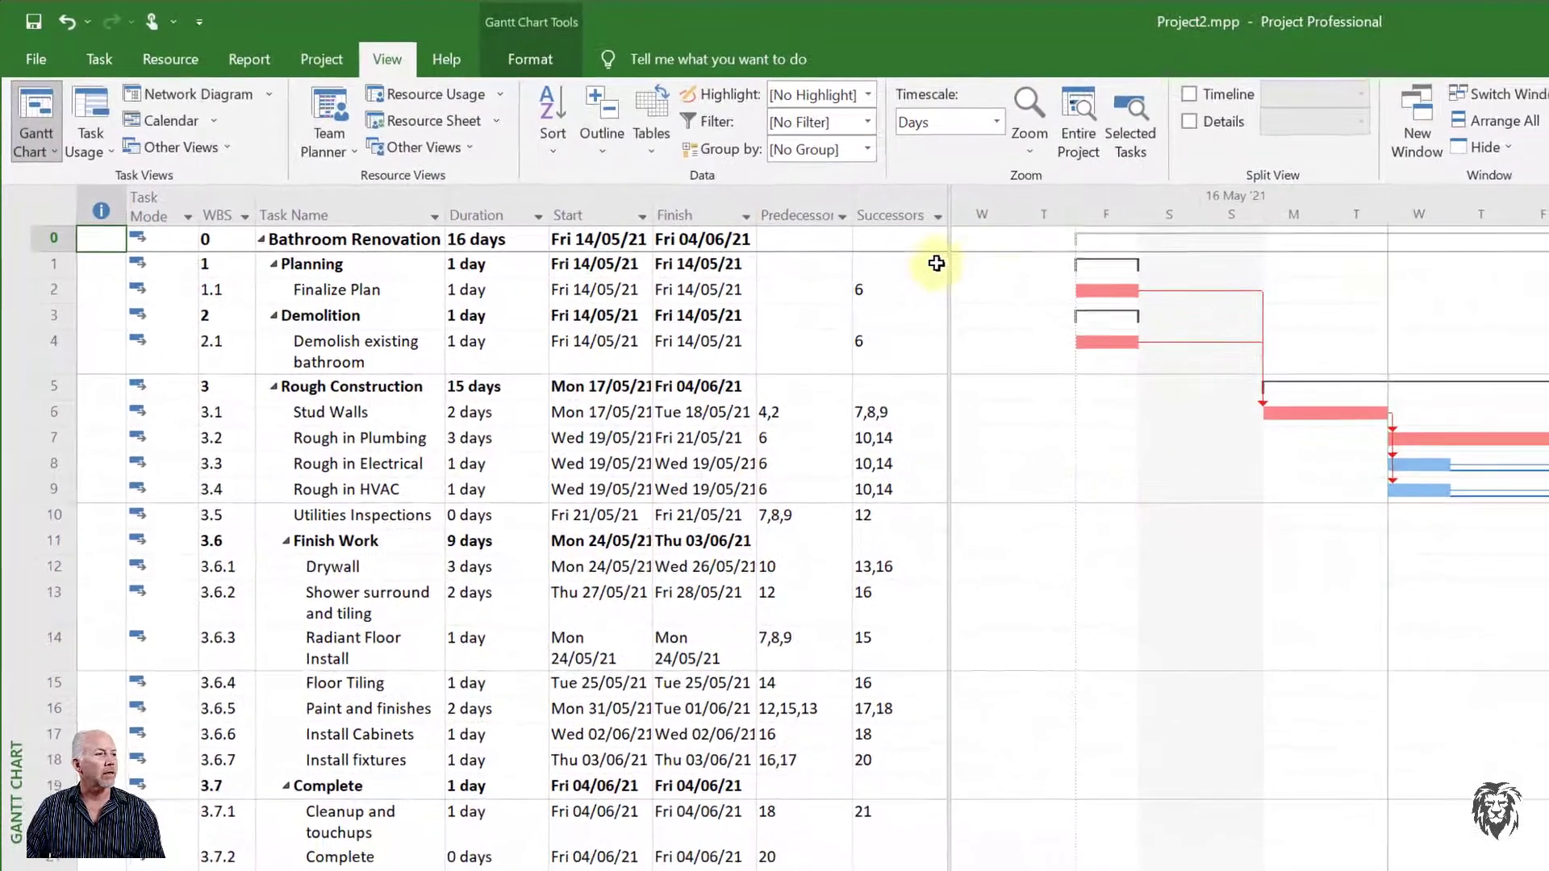
left_click_drag(930, 257, 1045, 255)
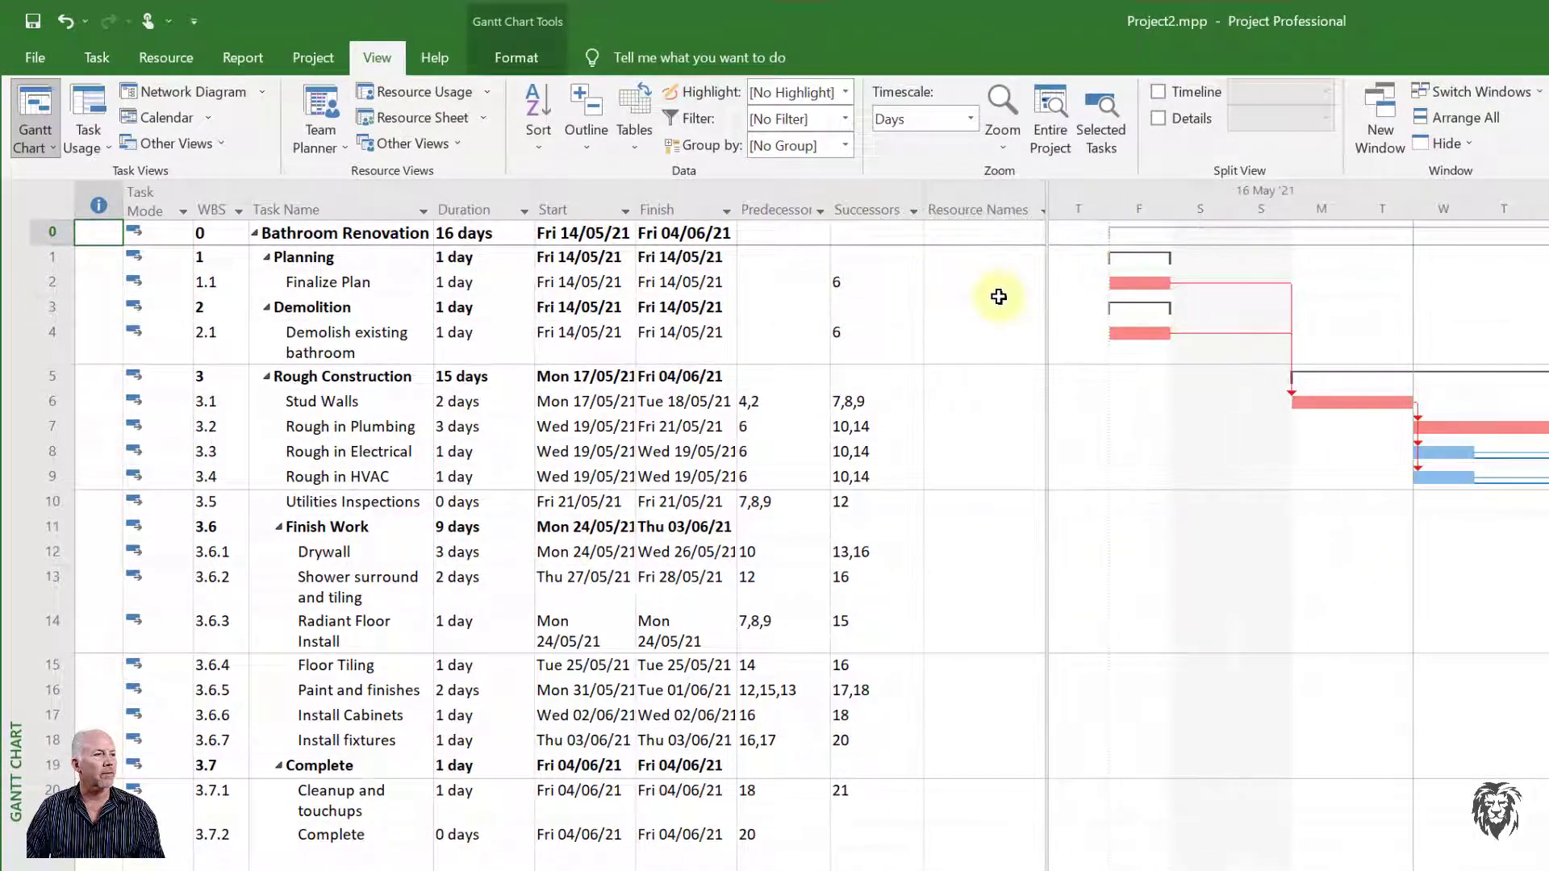
left_click(987, 231)
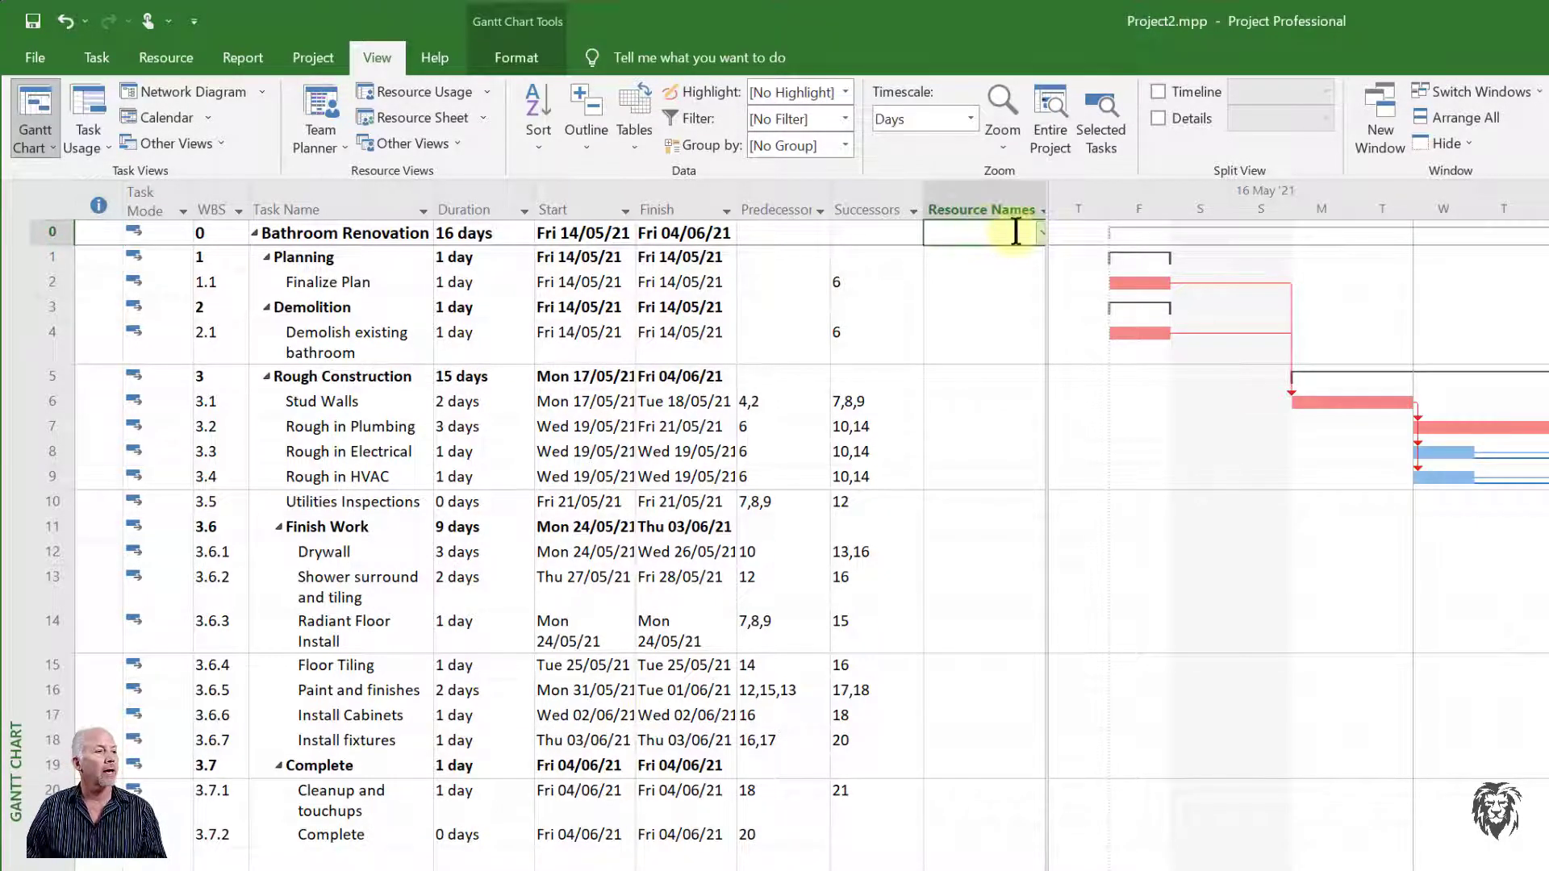
left_click_drag(1044, 233, 1057, 234)
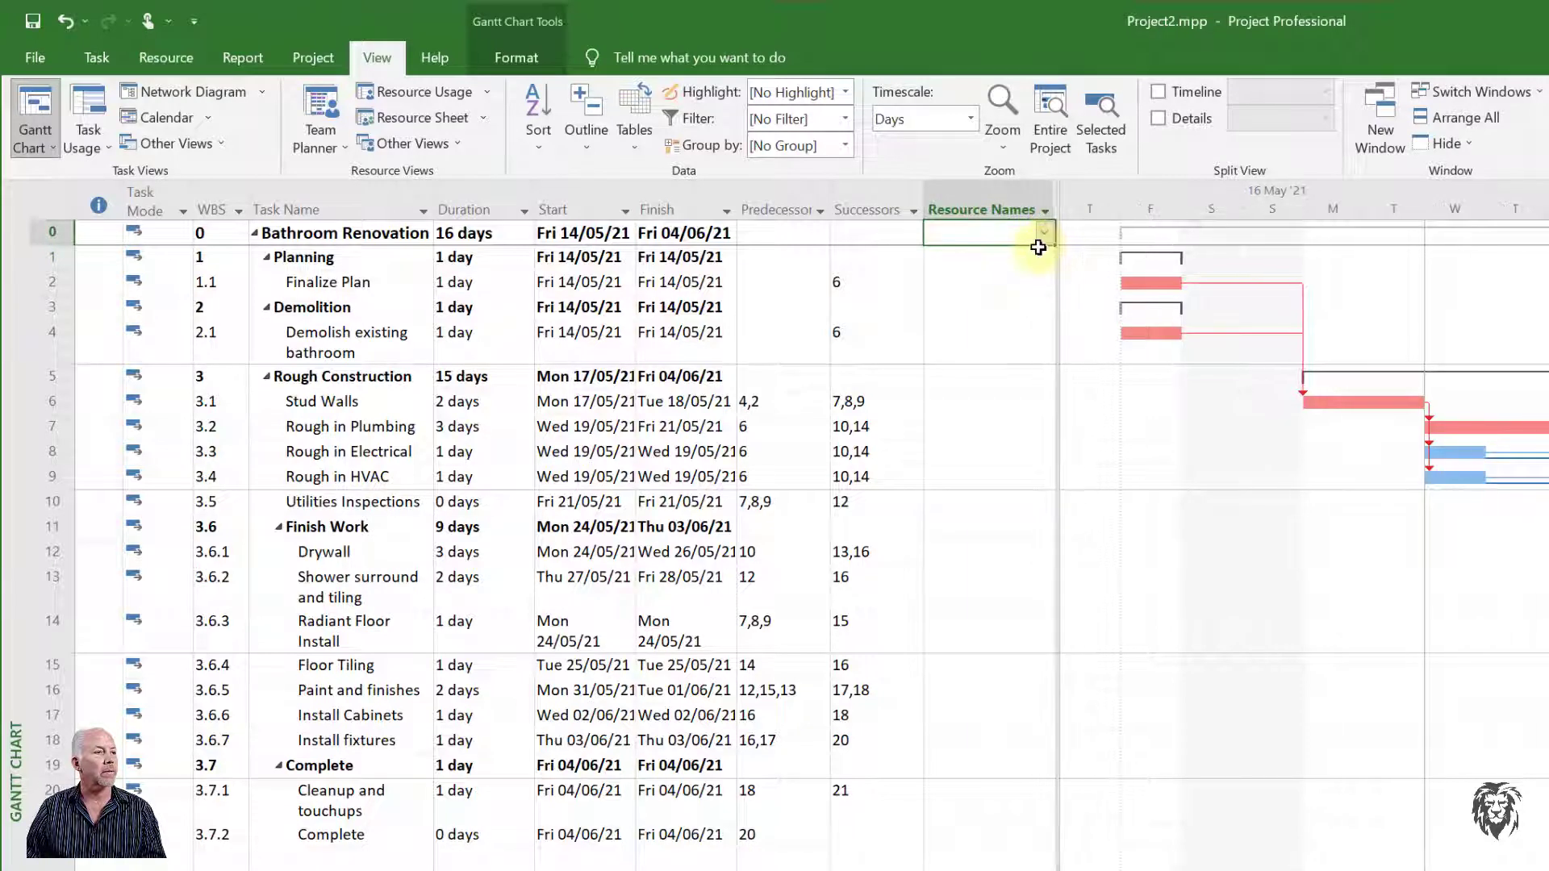
Step: Try to assign the PM resource to the Bathroom Renovation project summary task
left_click(1044, 235)
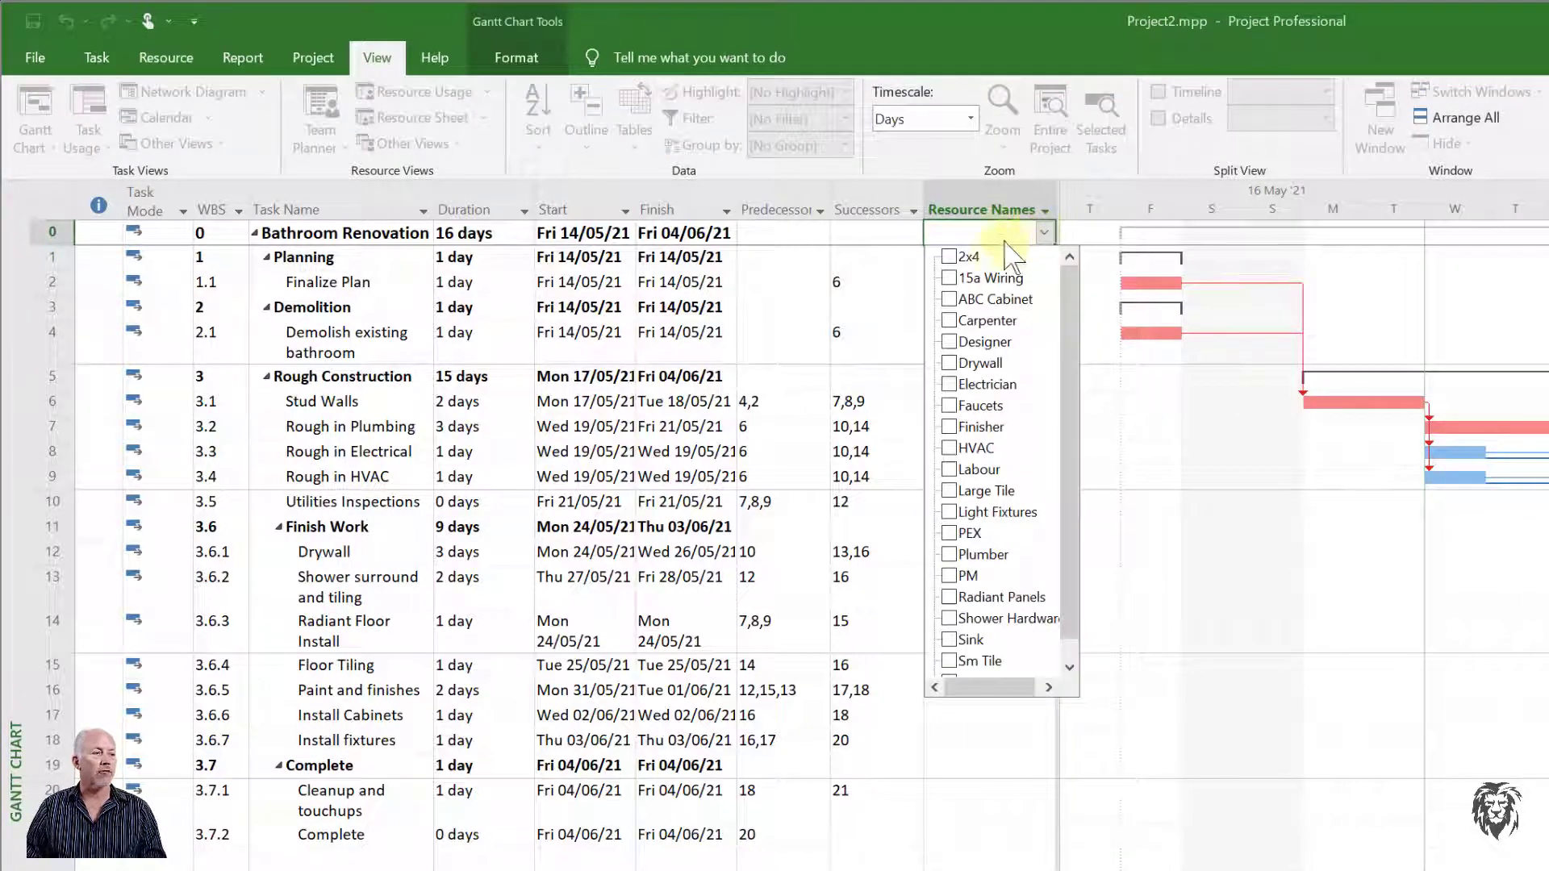
left_click(1070, 666)
scroll(1079, 642, "up", 1)
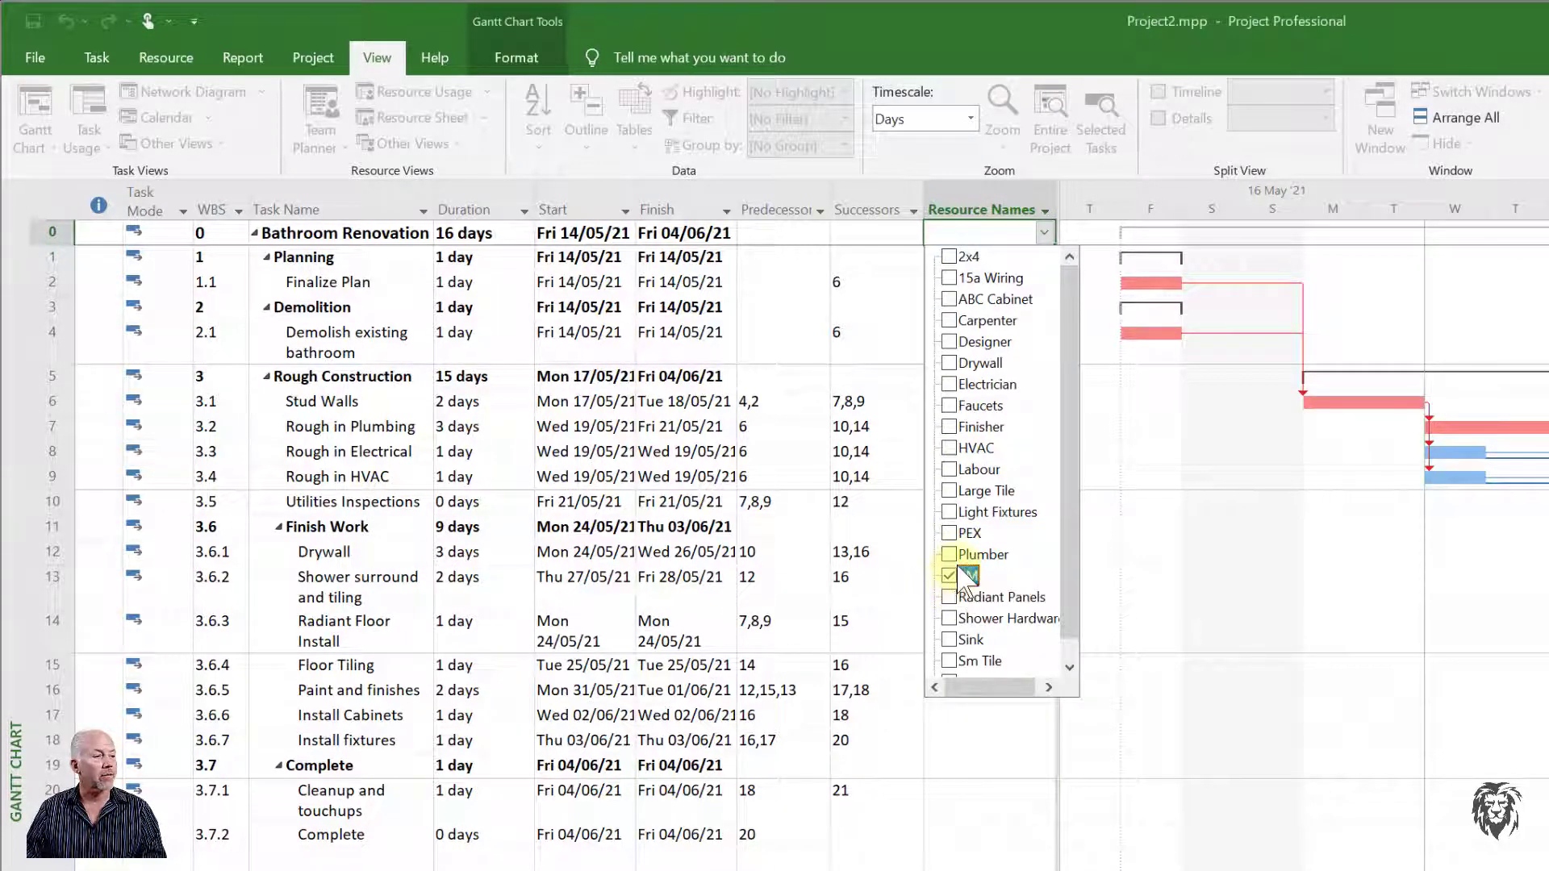
left_click(950, 575)
left_click(946, 869)
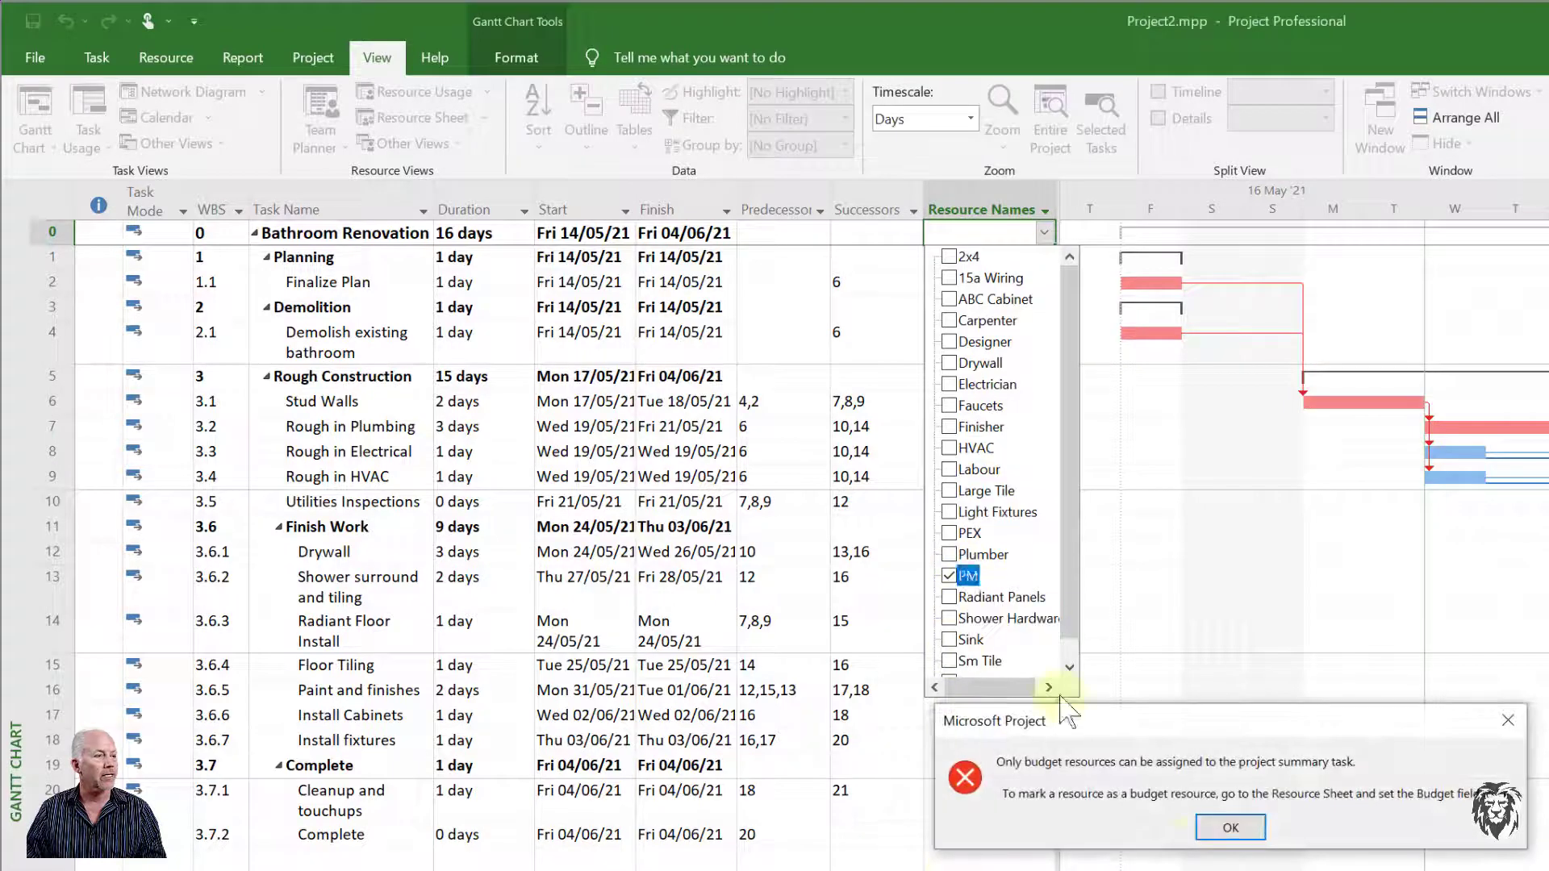
left_click(1226, 828)
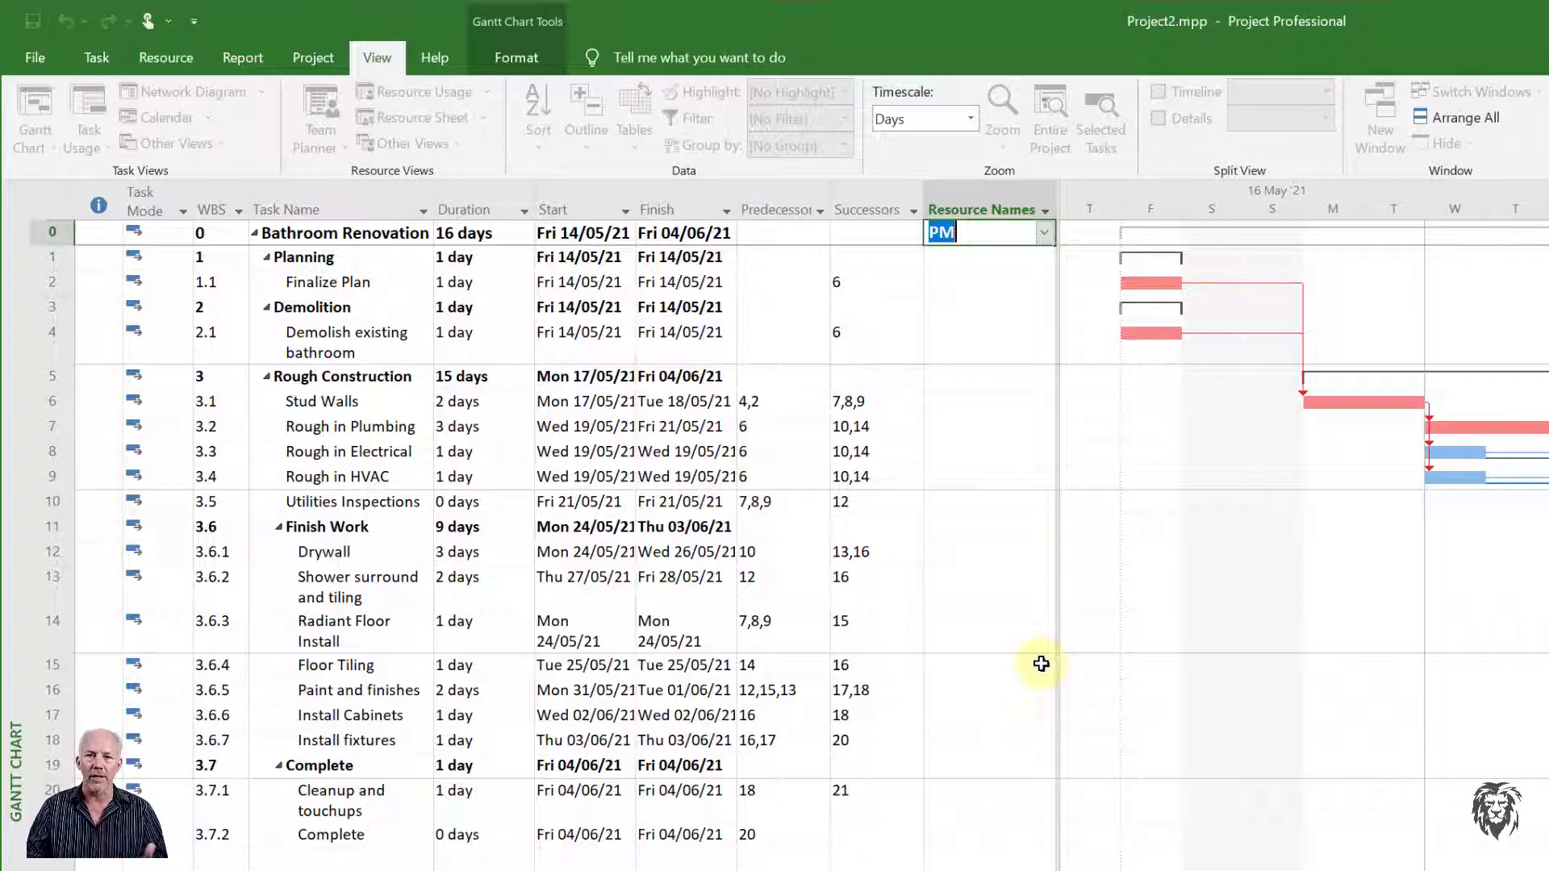
left_click(58, 263)
left_click(1202, 823)
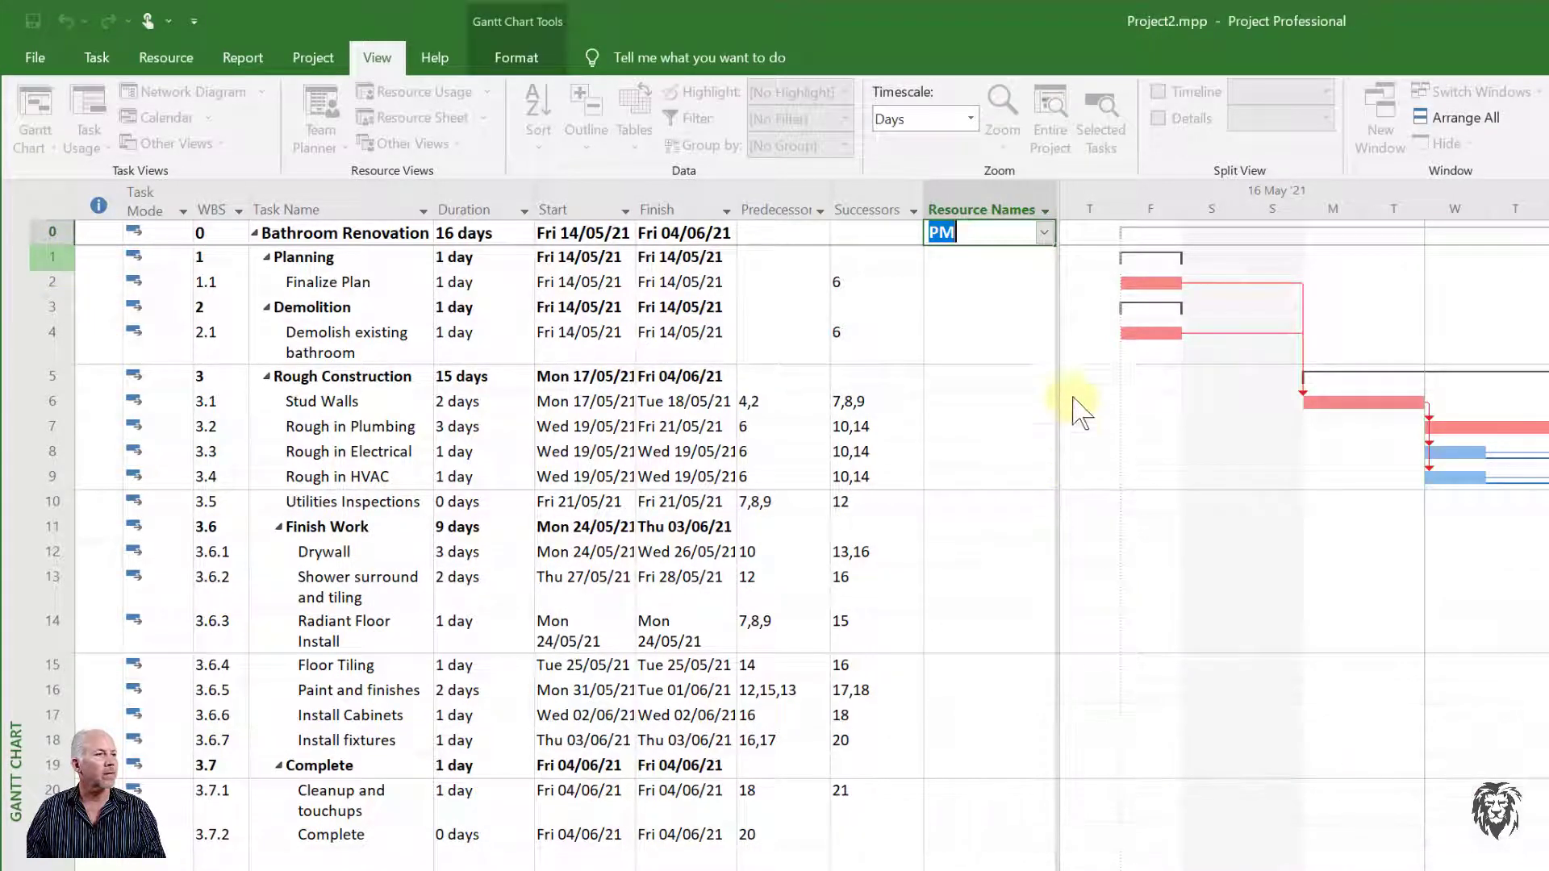
Step: Clear the PM entry from the resource names of the project summary task
key("BackSpace")
left_click(1033, 538)
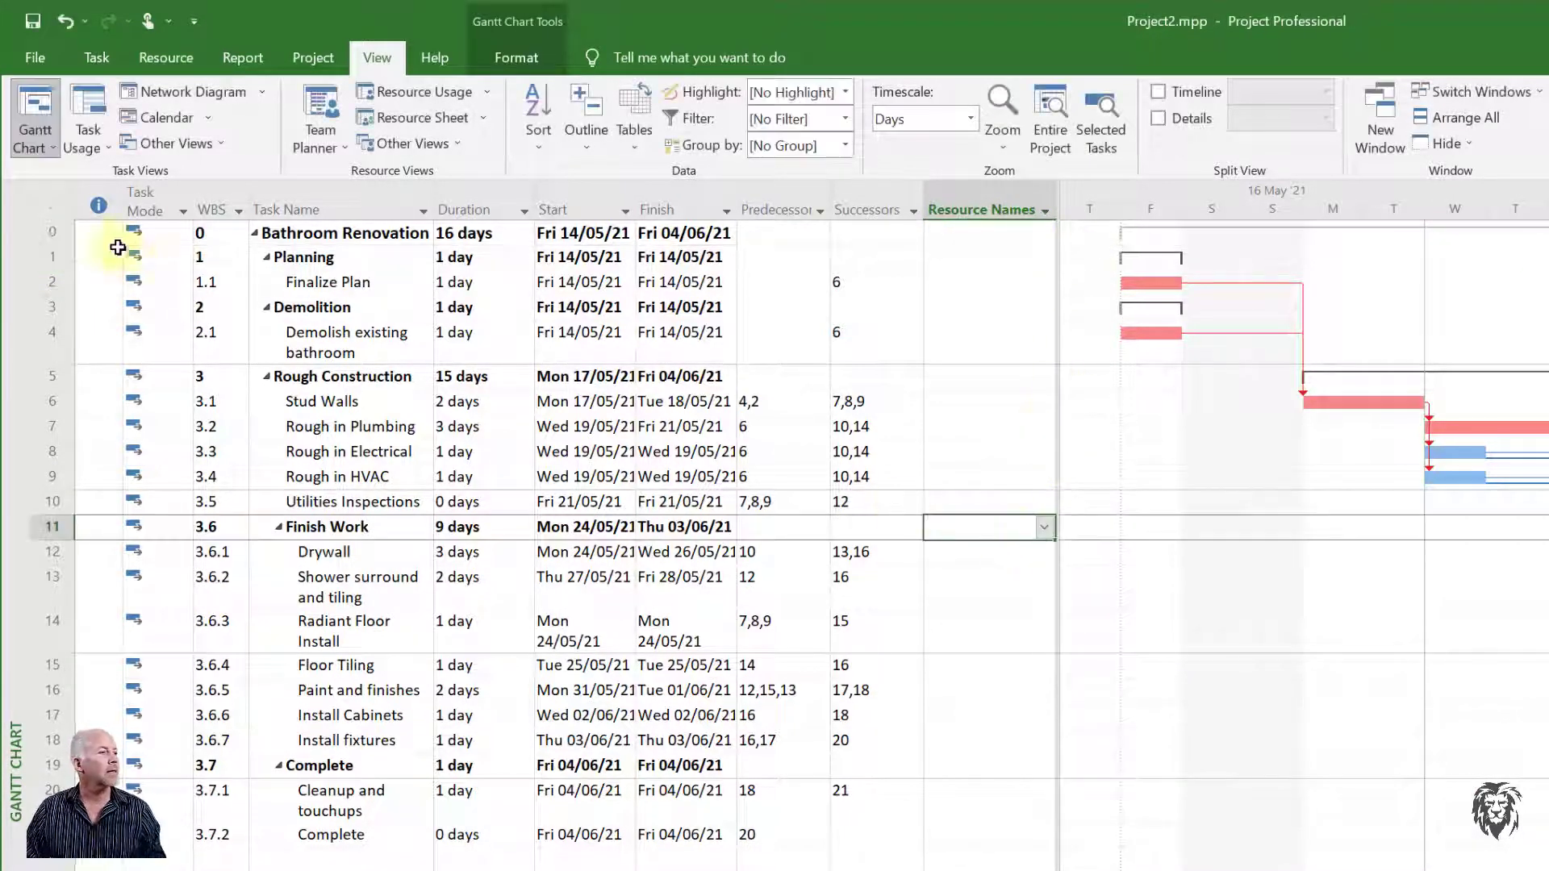
Step: Insert a new task above the Planning summary task
left_click(57, 255)
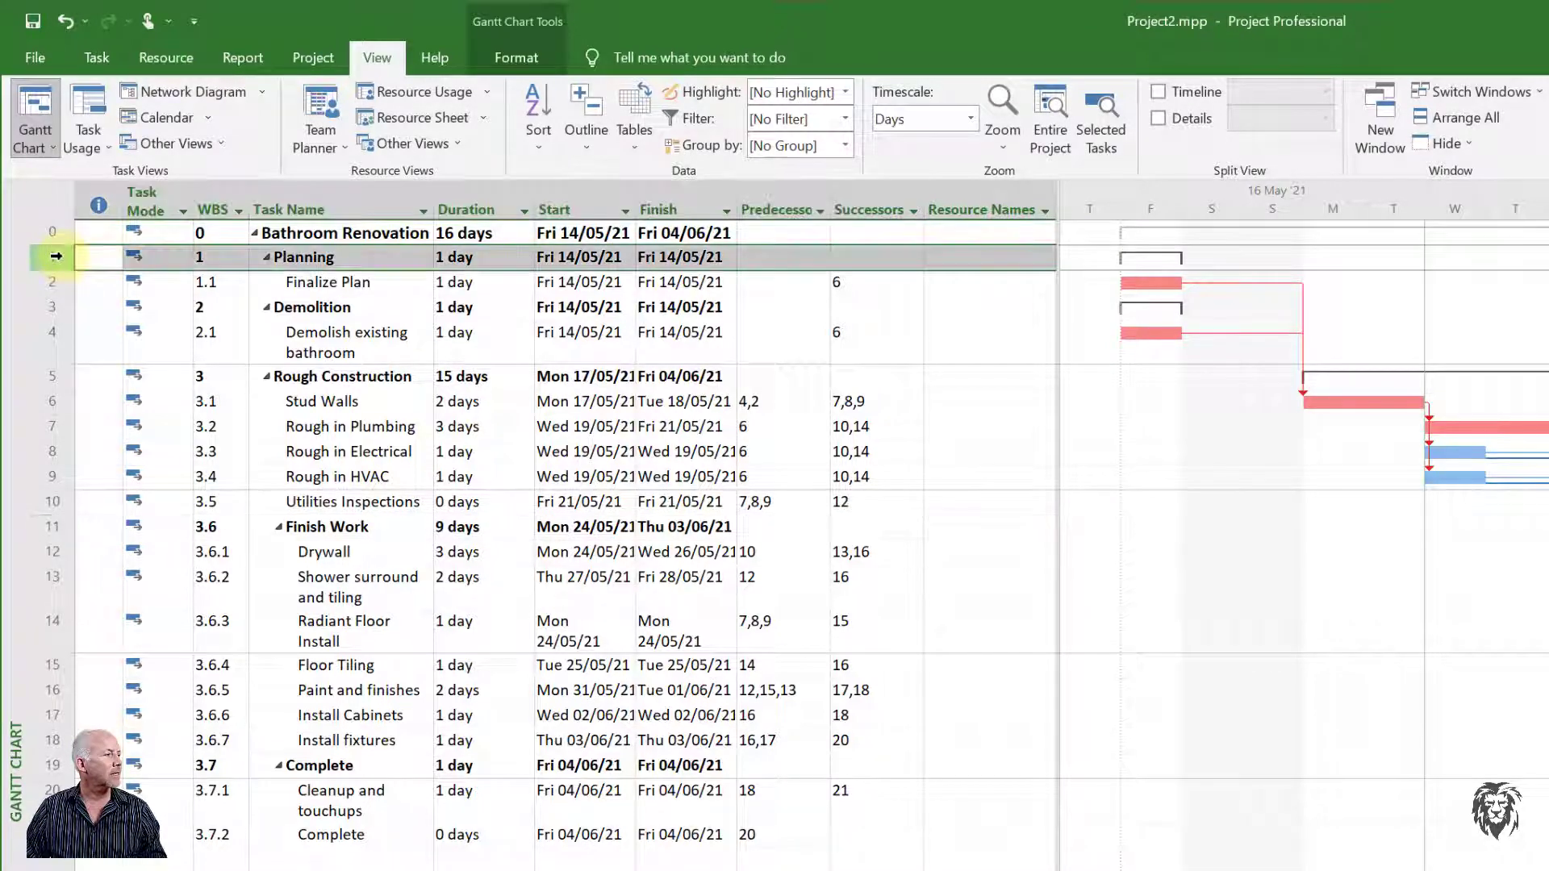
right_click(56, 256)
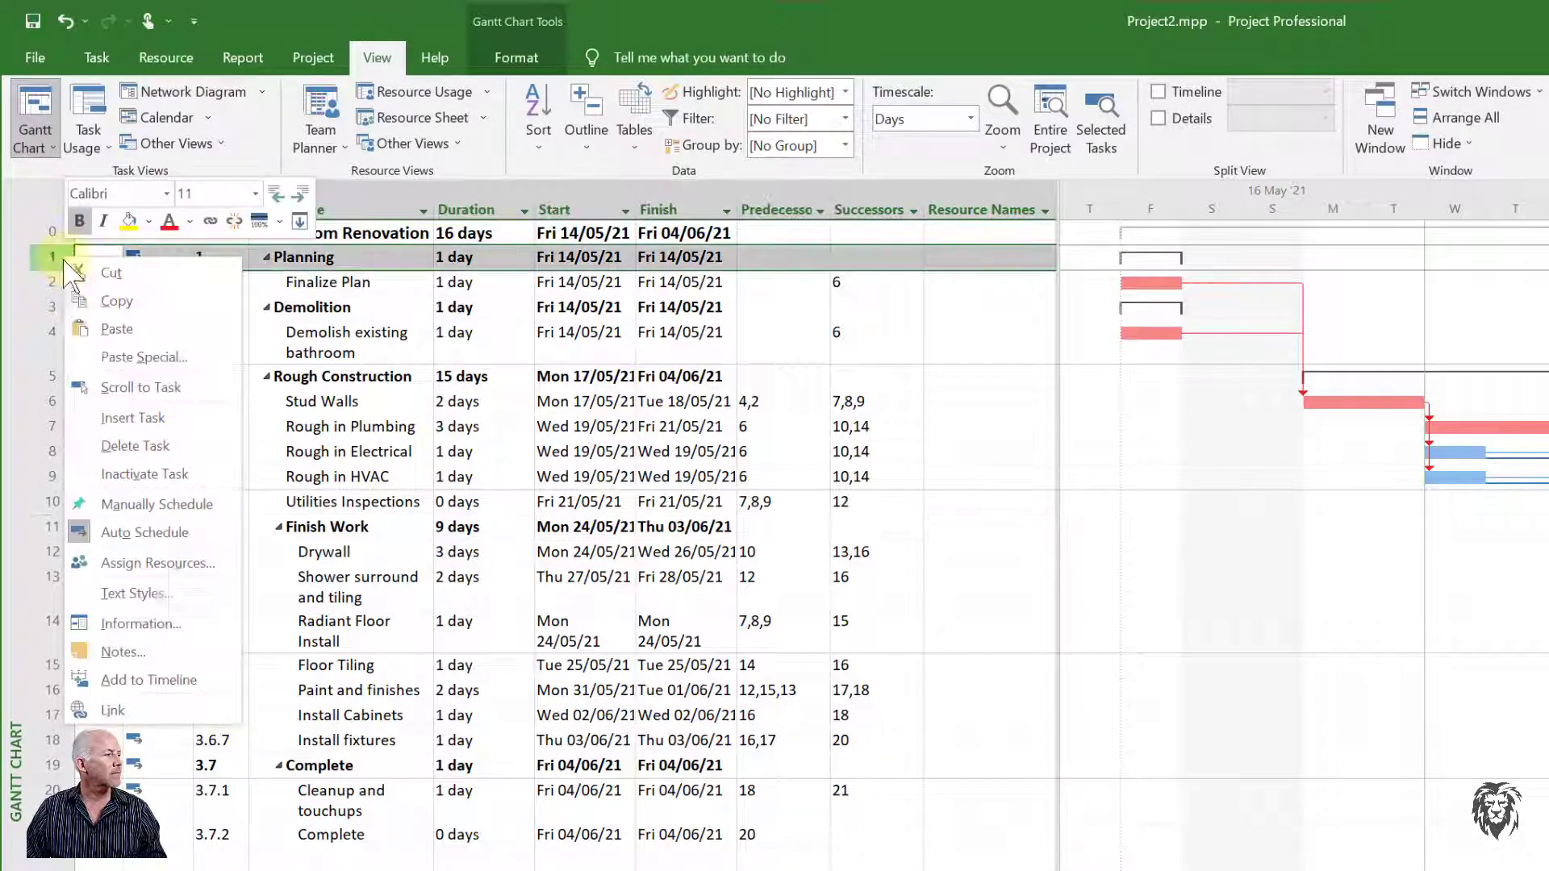
left_click(132, 417)
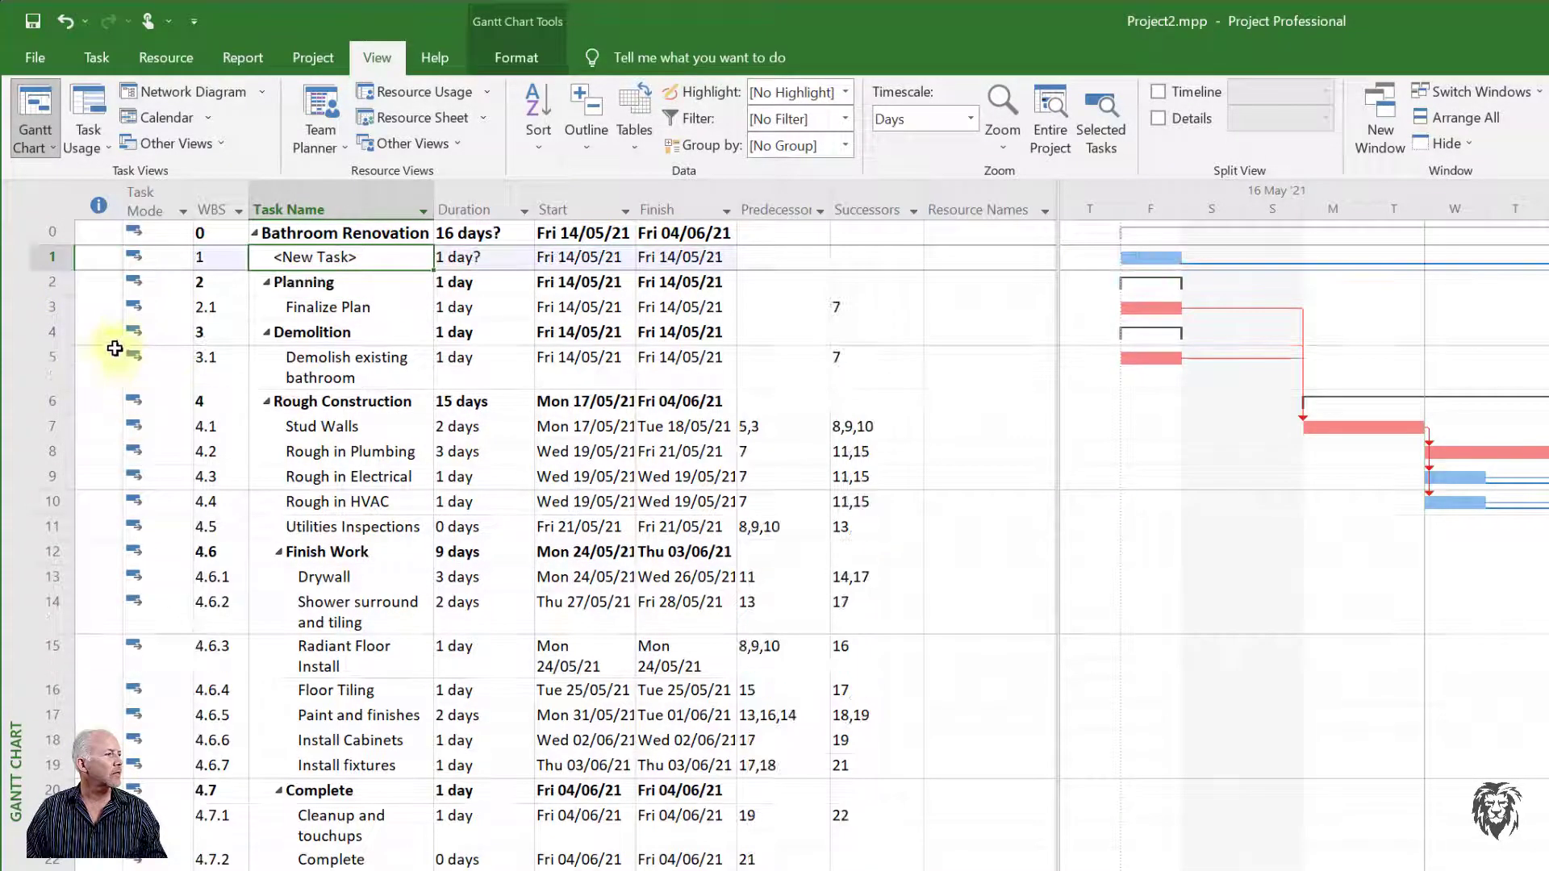
Step: Name the newly inserted task Bathroom Renovation
left_click(295, 255)
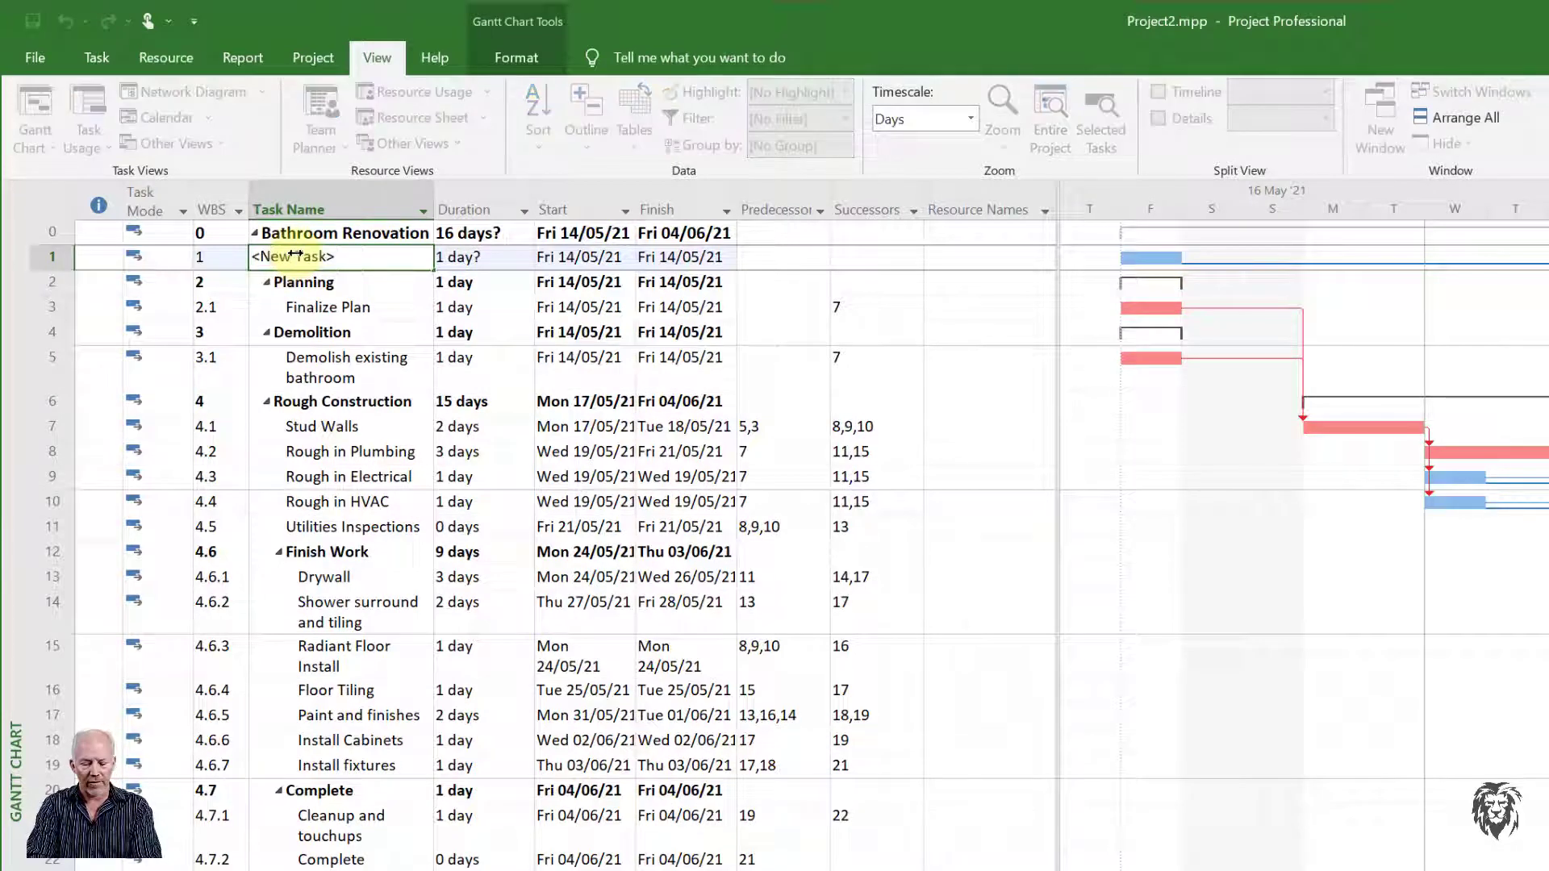
type("Bathroom")
key("BackSpace")
key("BackSpace")
key("BackSpace")
key("BackSpace")
key("BackSpace")
key("BackSpace")
key("BackSpace")
key("BackSpace")
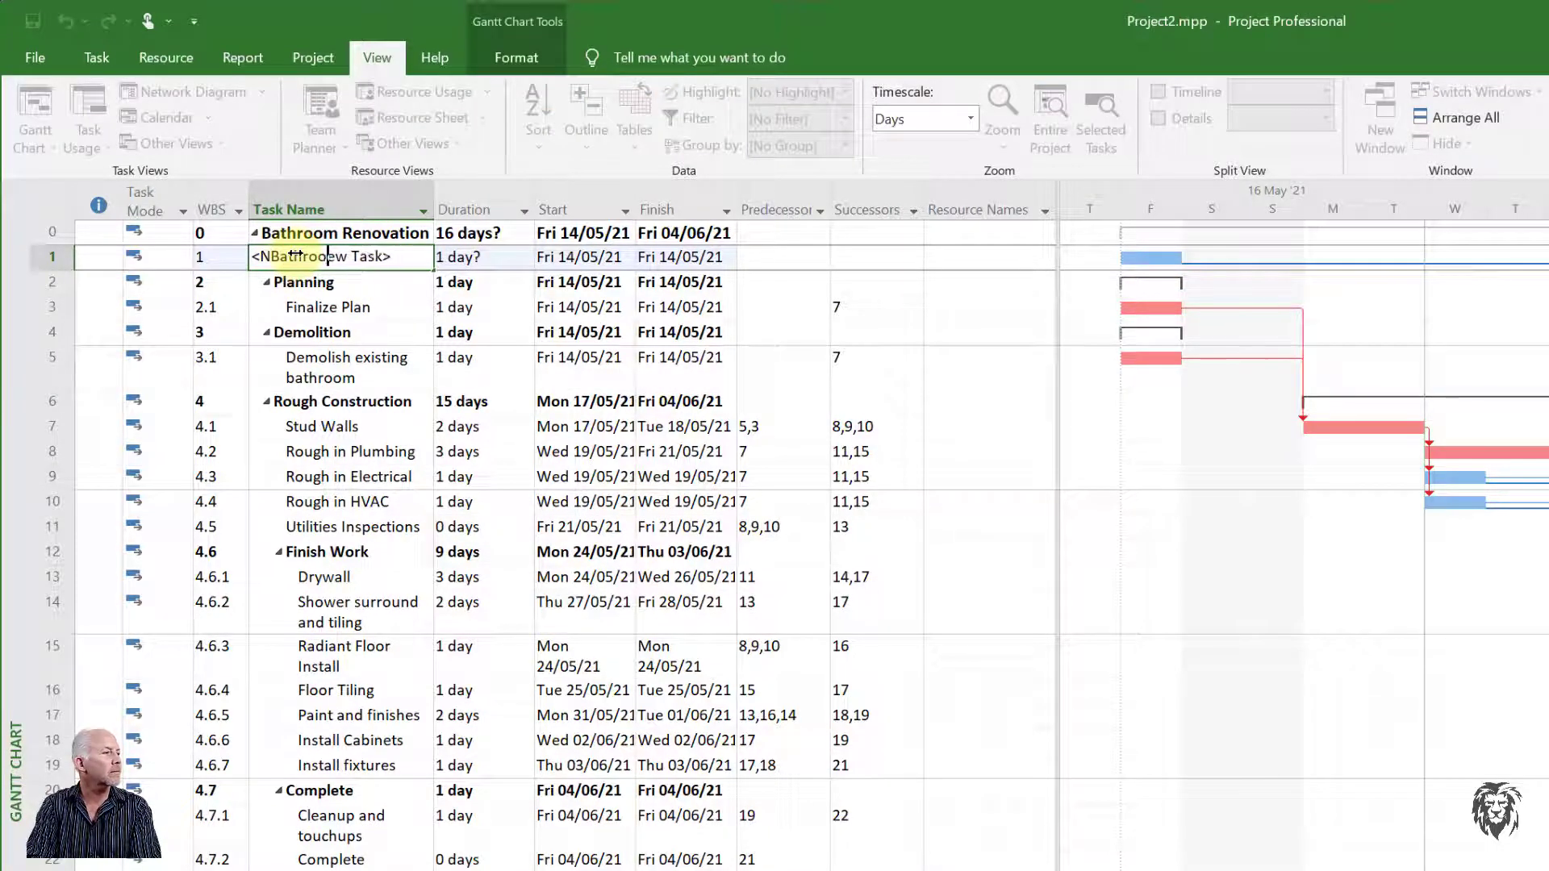
key("BackSpace")
key("BackSpace")
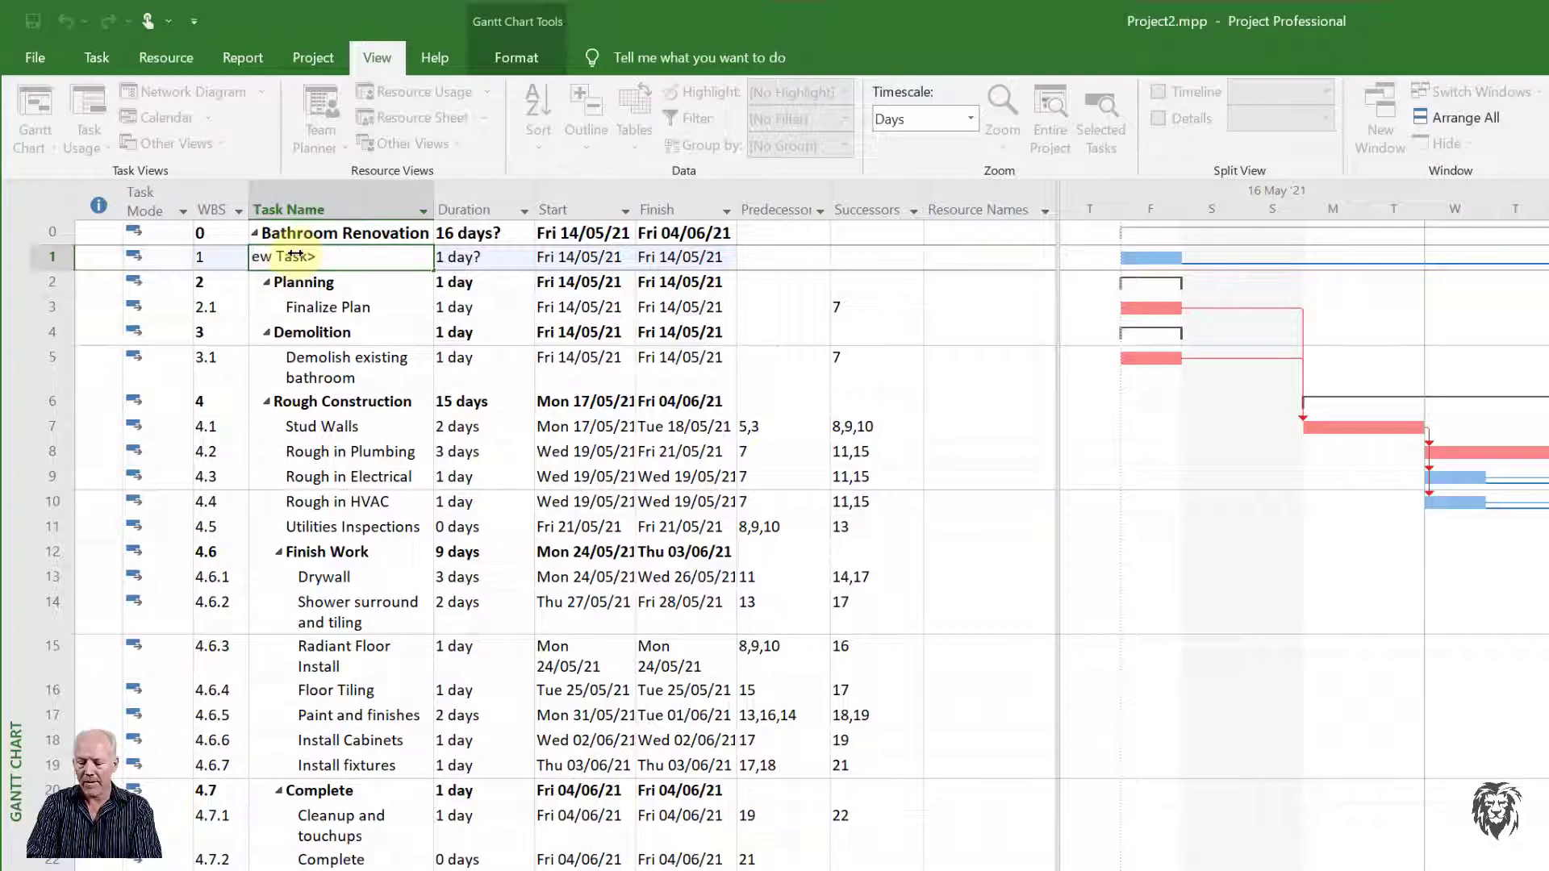
key("Delete")
key("Delete")
key("Delete")
key("Delete")
key("Delete")
key("Delete")
key("Delete")
key("Delete")
type("Bath")
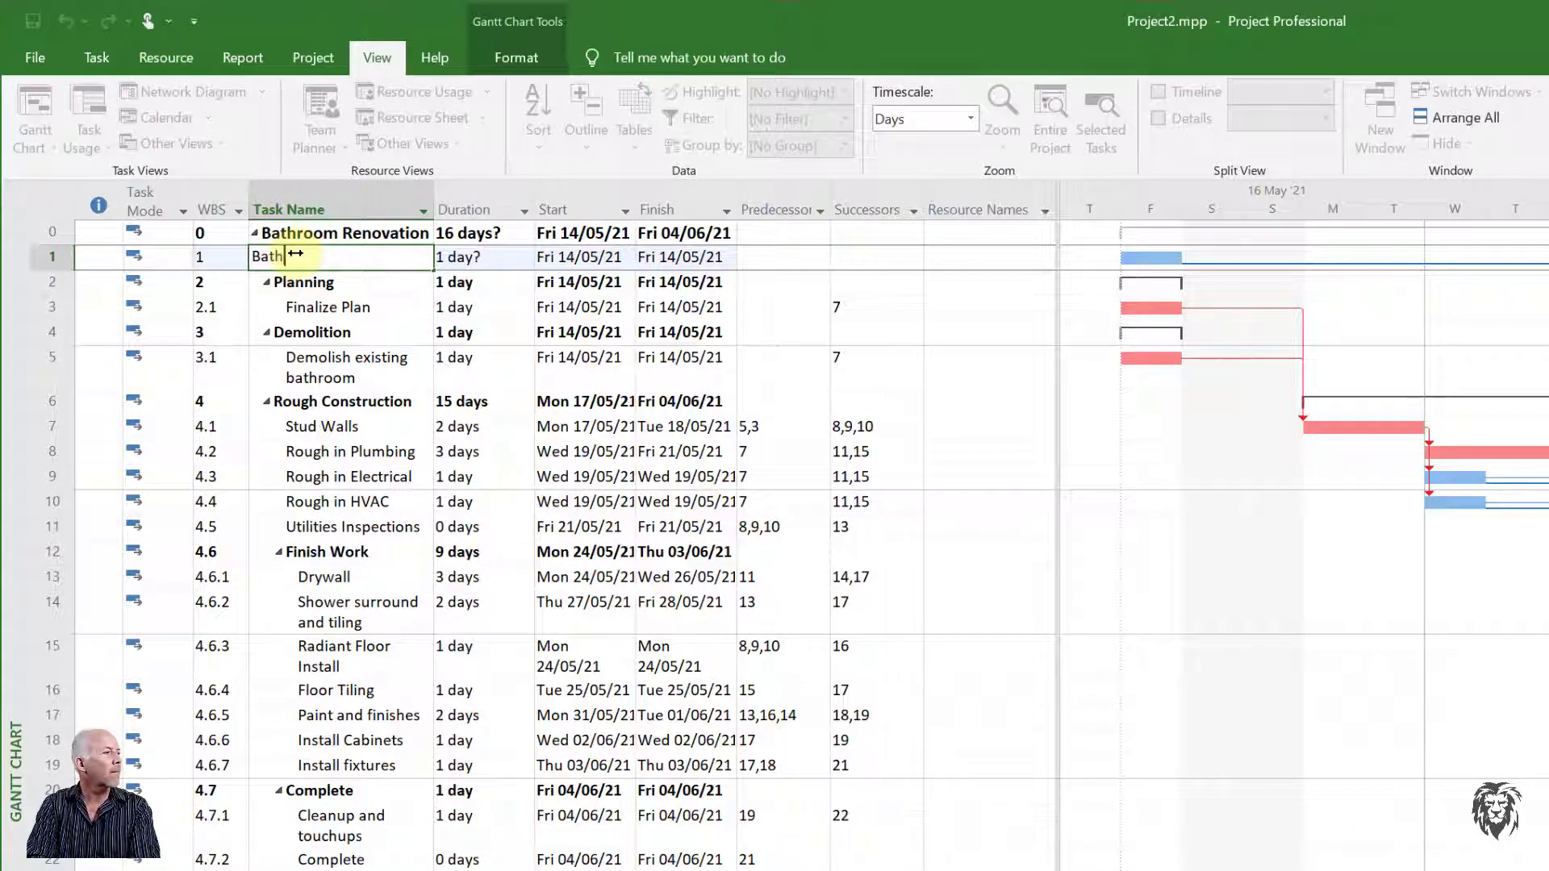
type("room Renovatio")
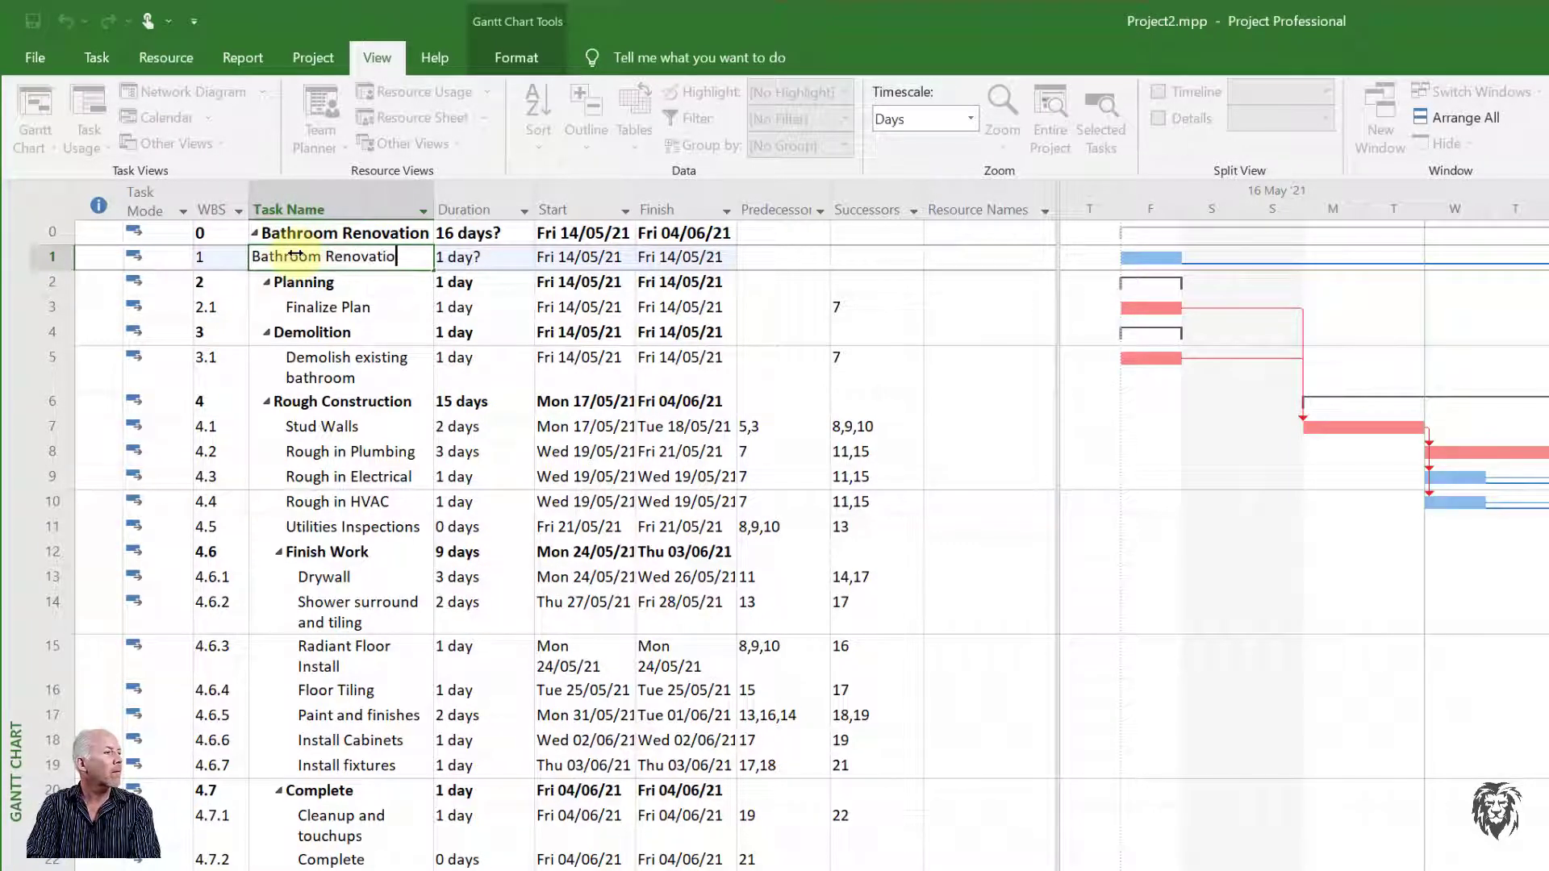
type("n")
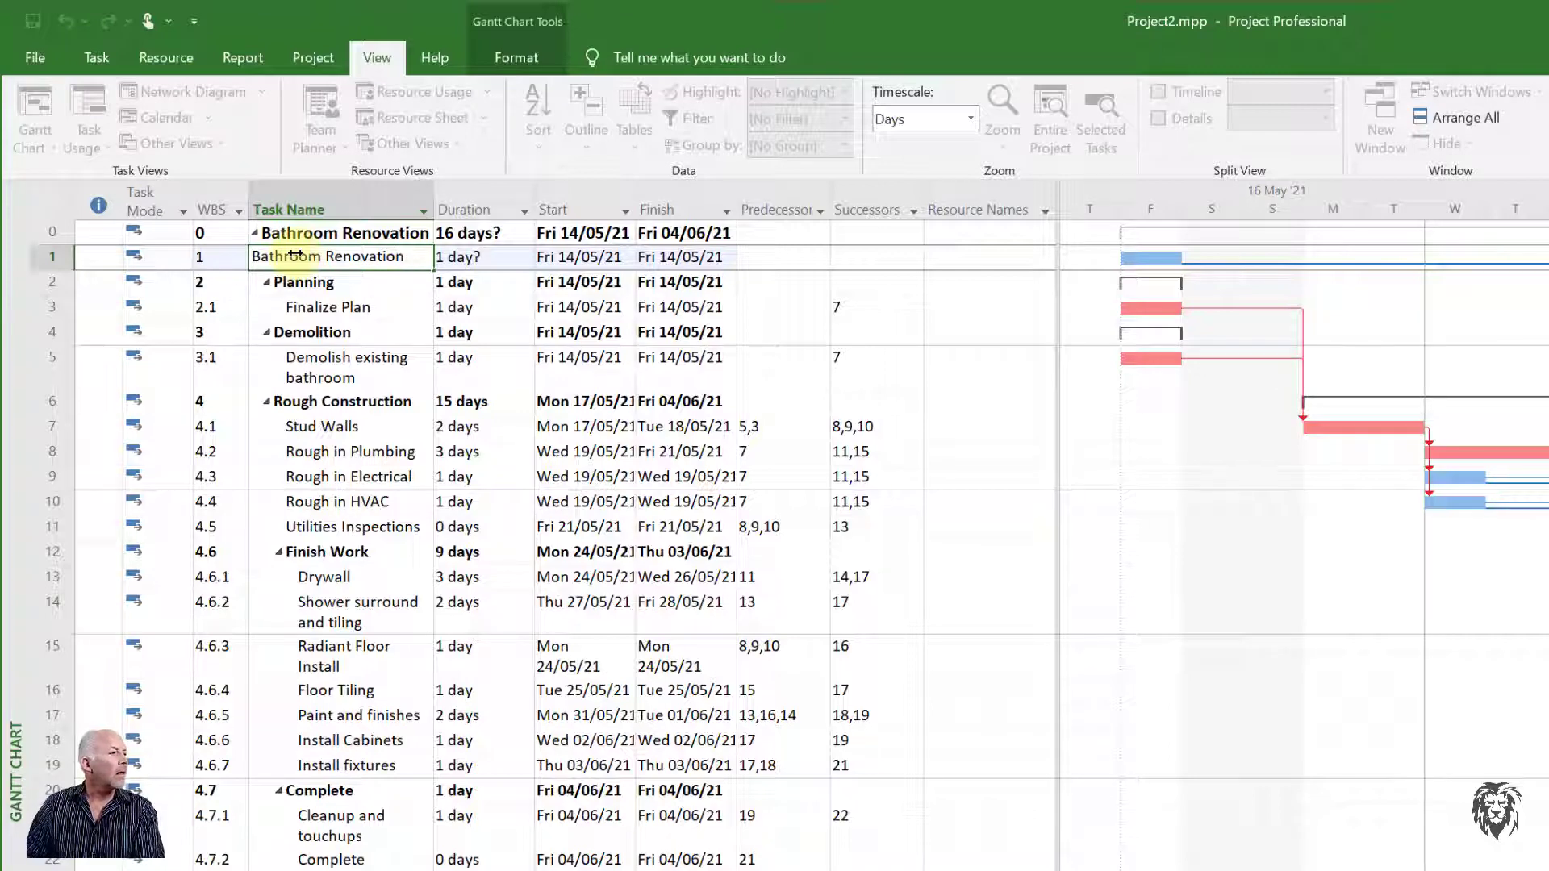
left_click(775, 254)
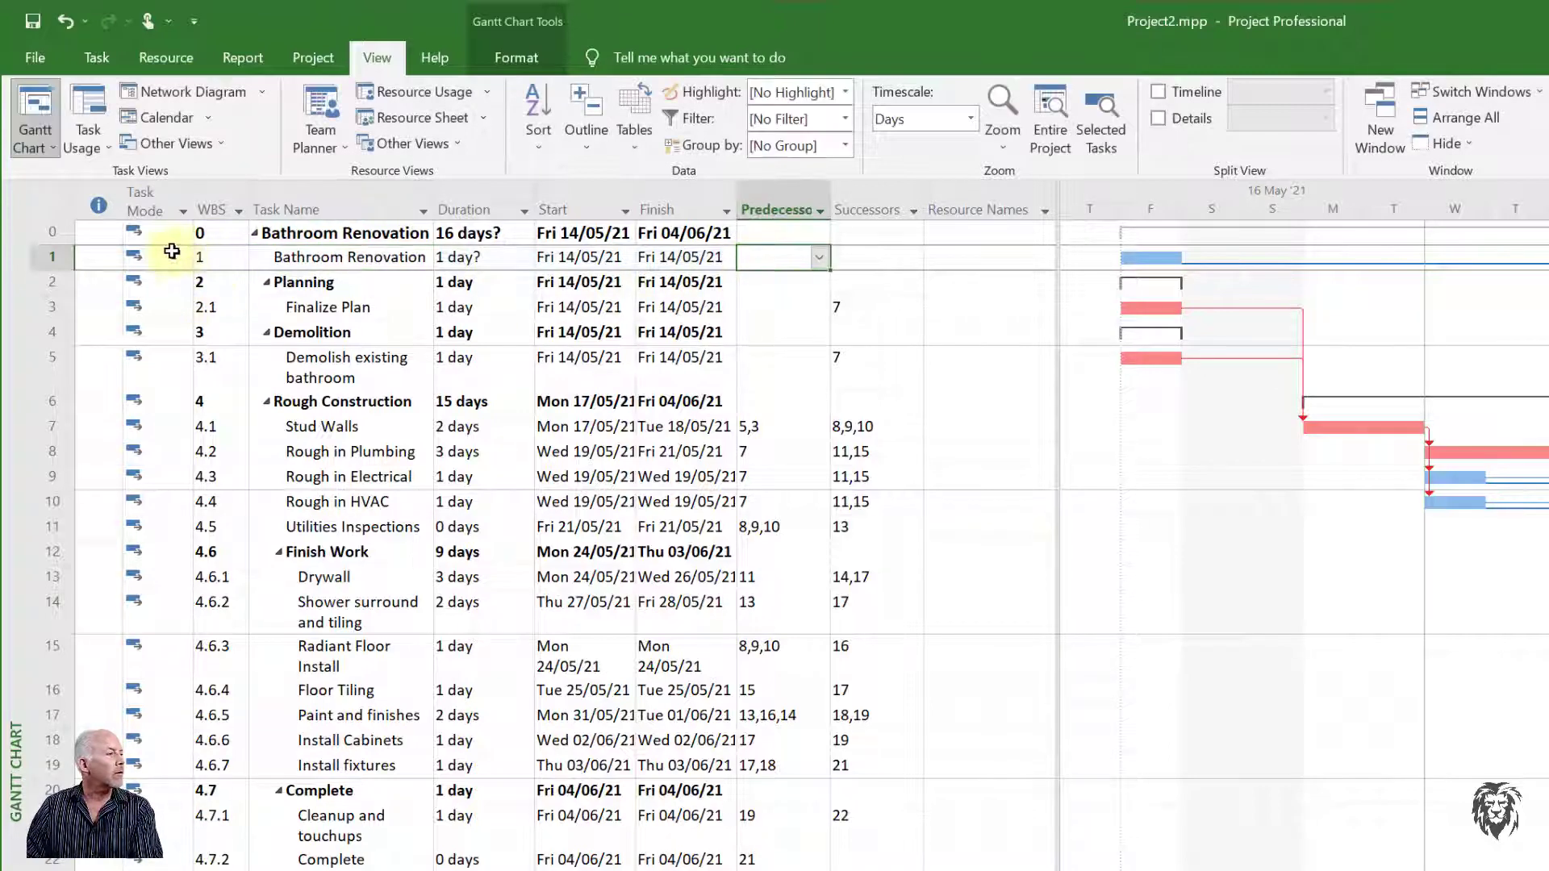
Step: Indent all tasks from Planning down to Complete one level beneath the new Bathroom Renovation task
left_click_drag(39, 280, 24, 865)
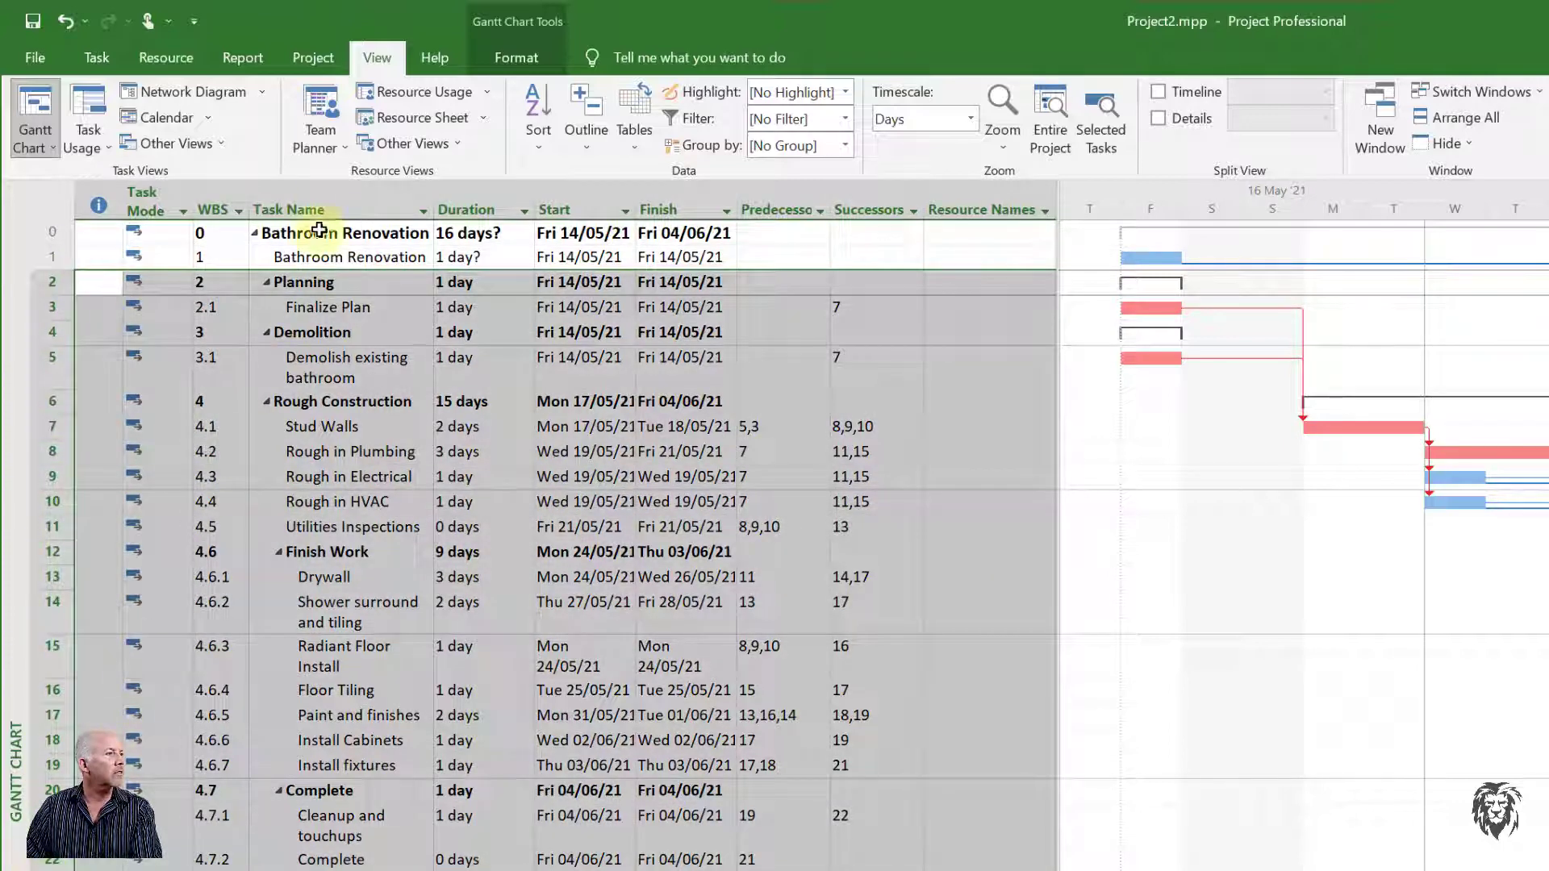
left_click(101, 58)
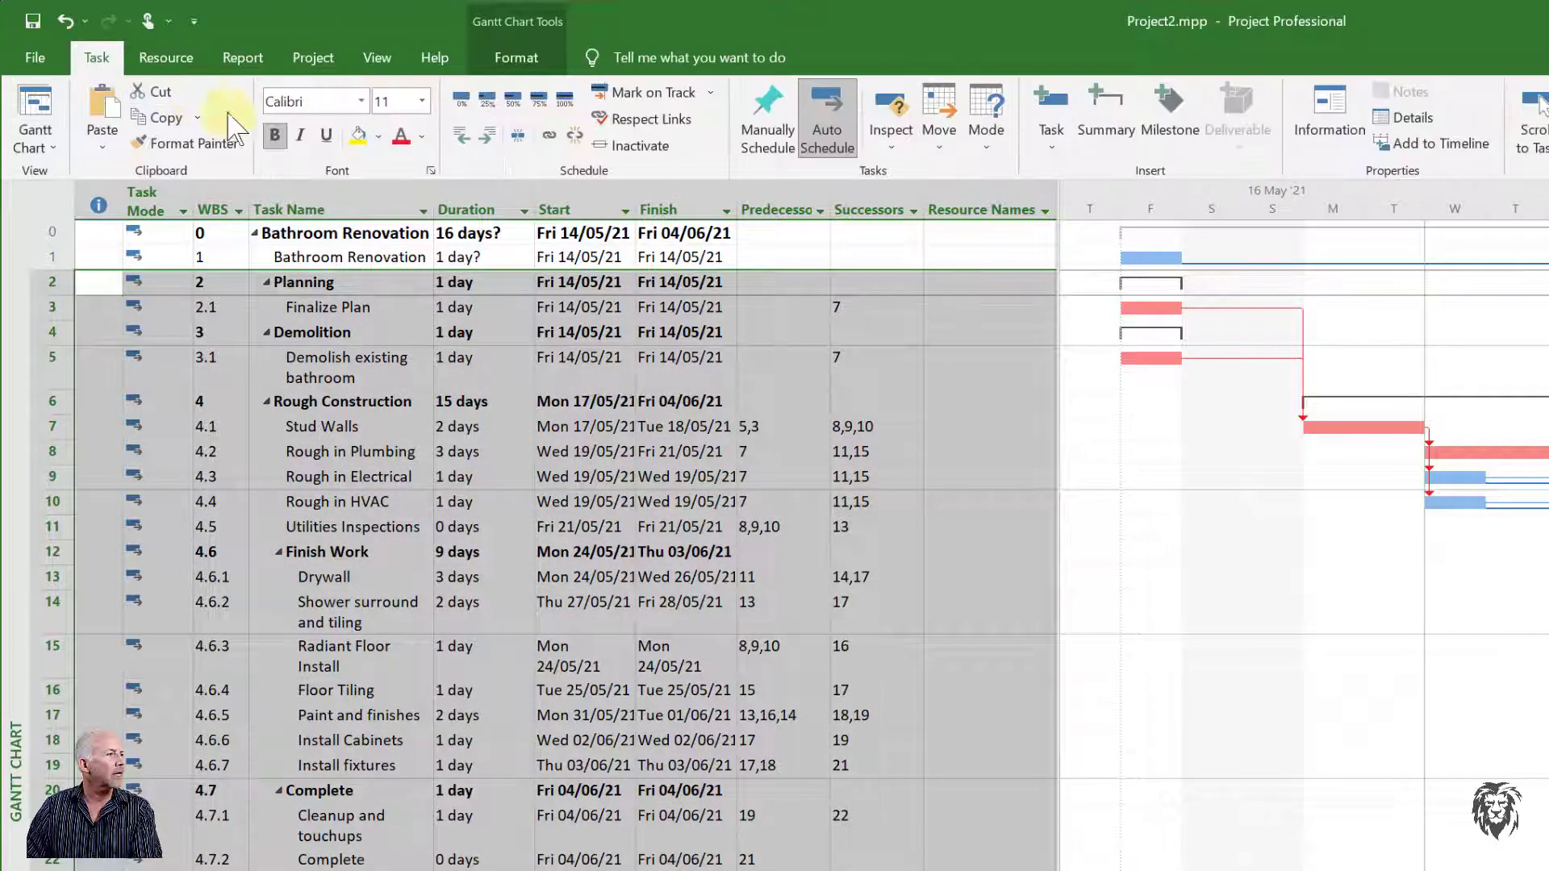
left_click(488, 137)
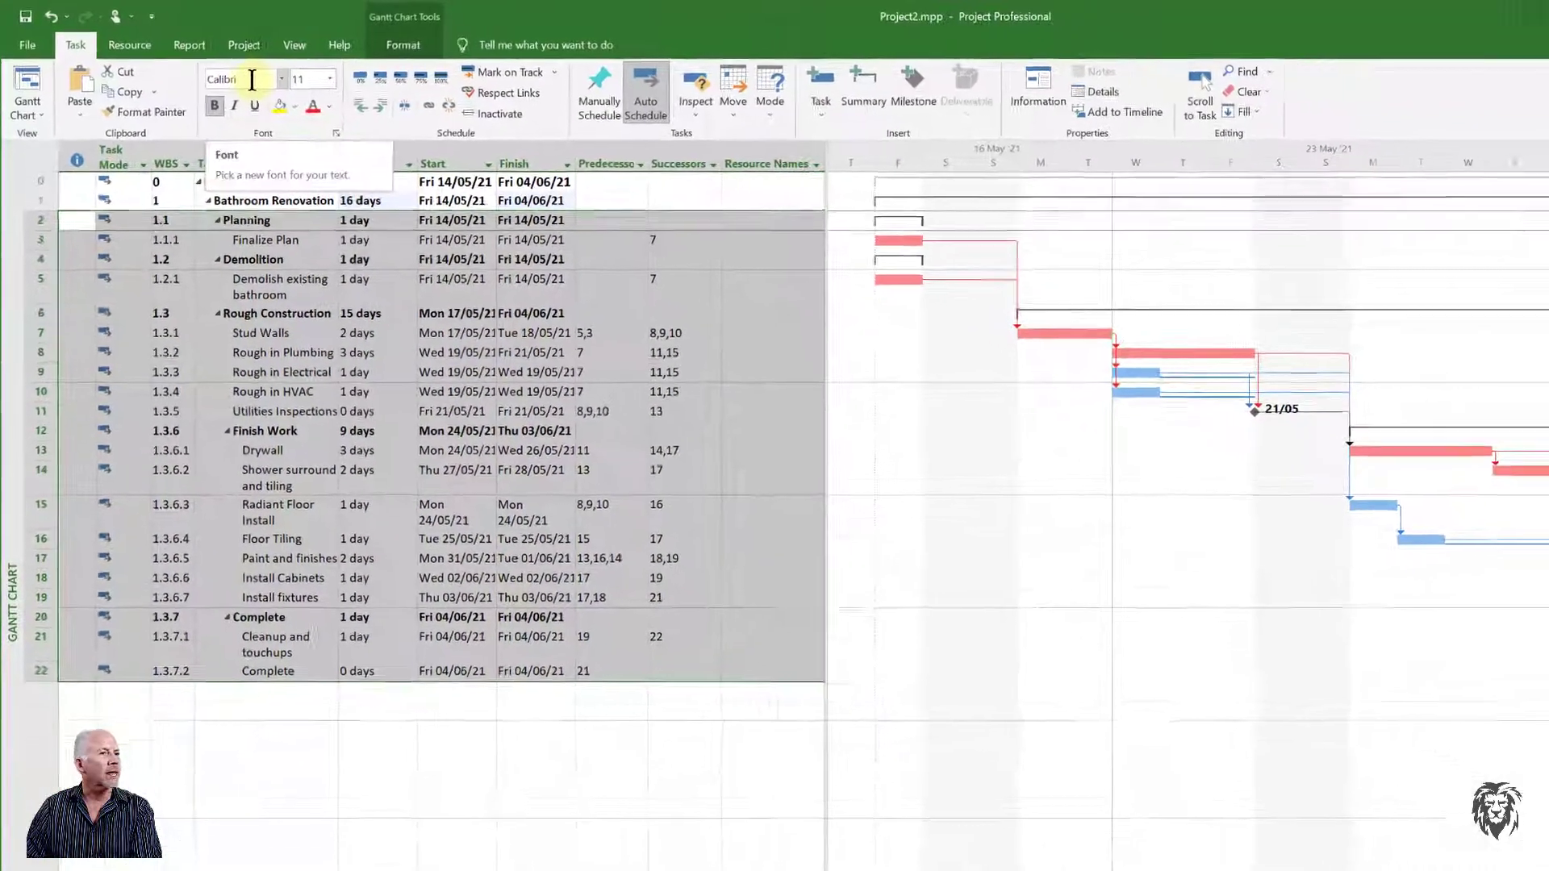
Step: Hide the automatic project summary task from the Gantt Chart
left_click(327, 50)
left_click(450, 51)
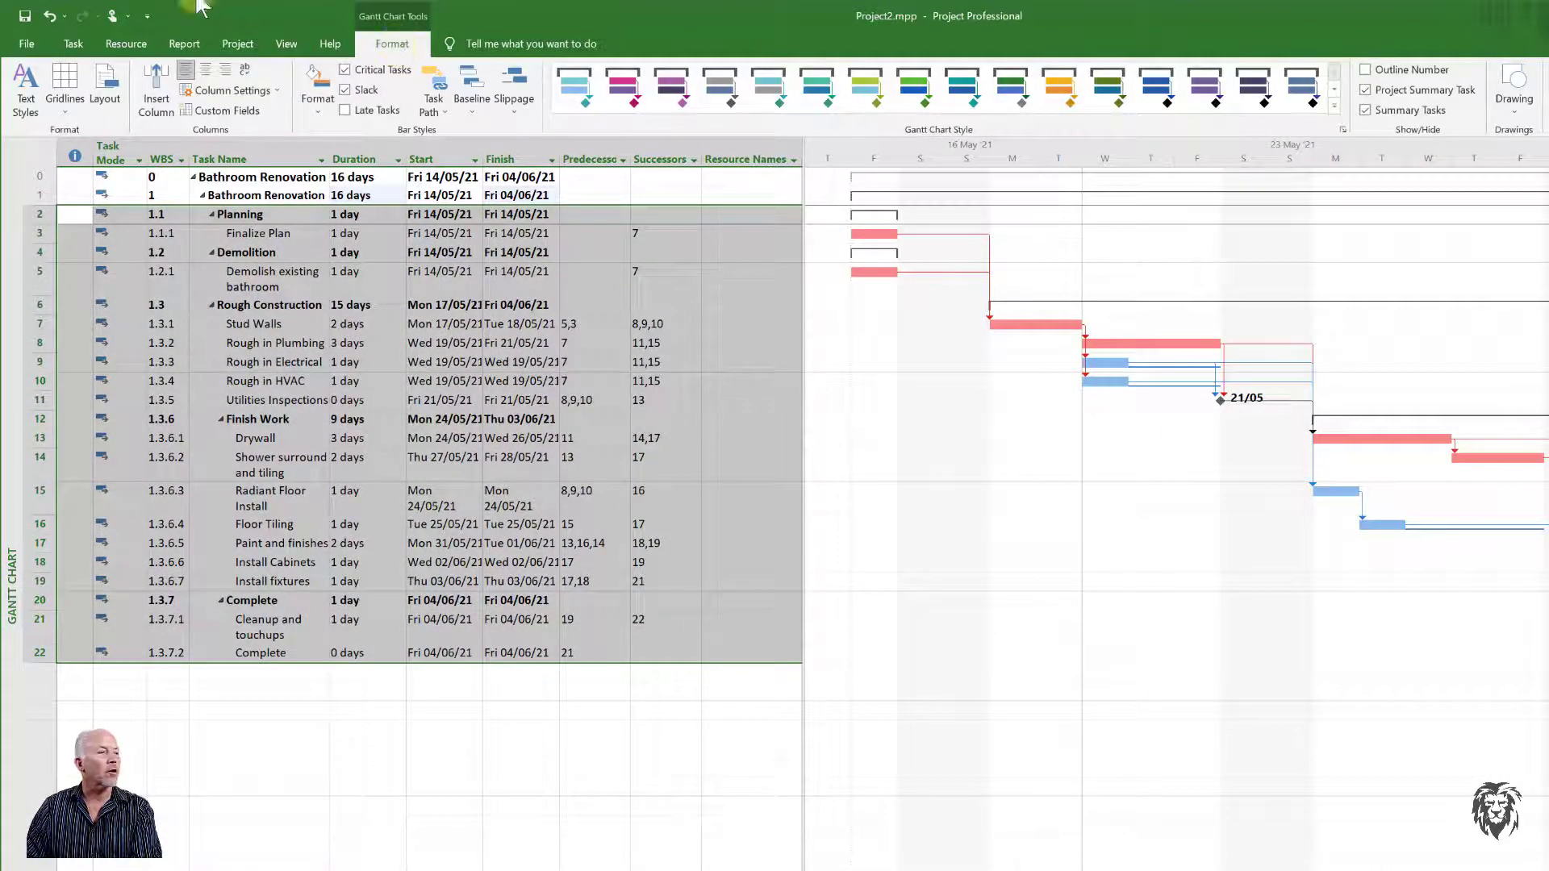
left_click(1364, 90)
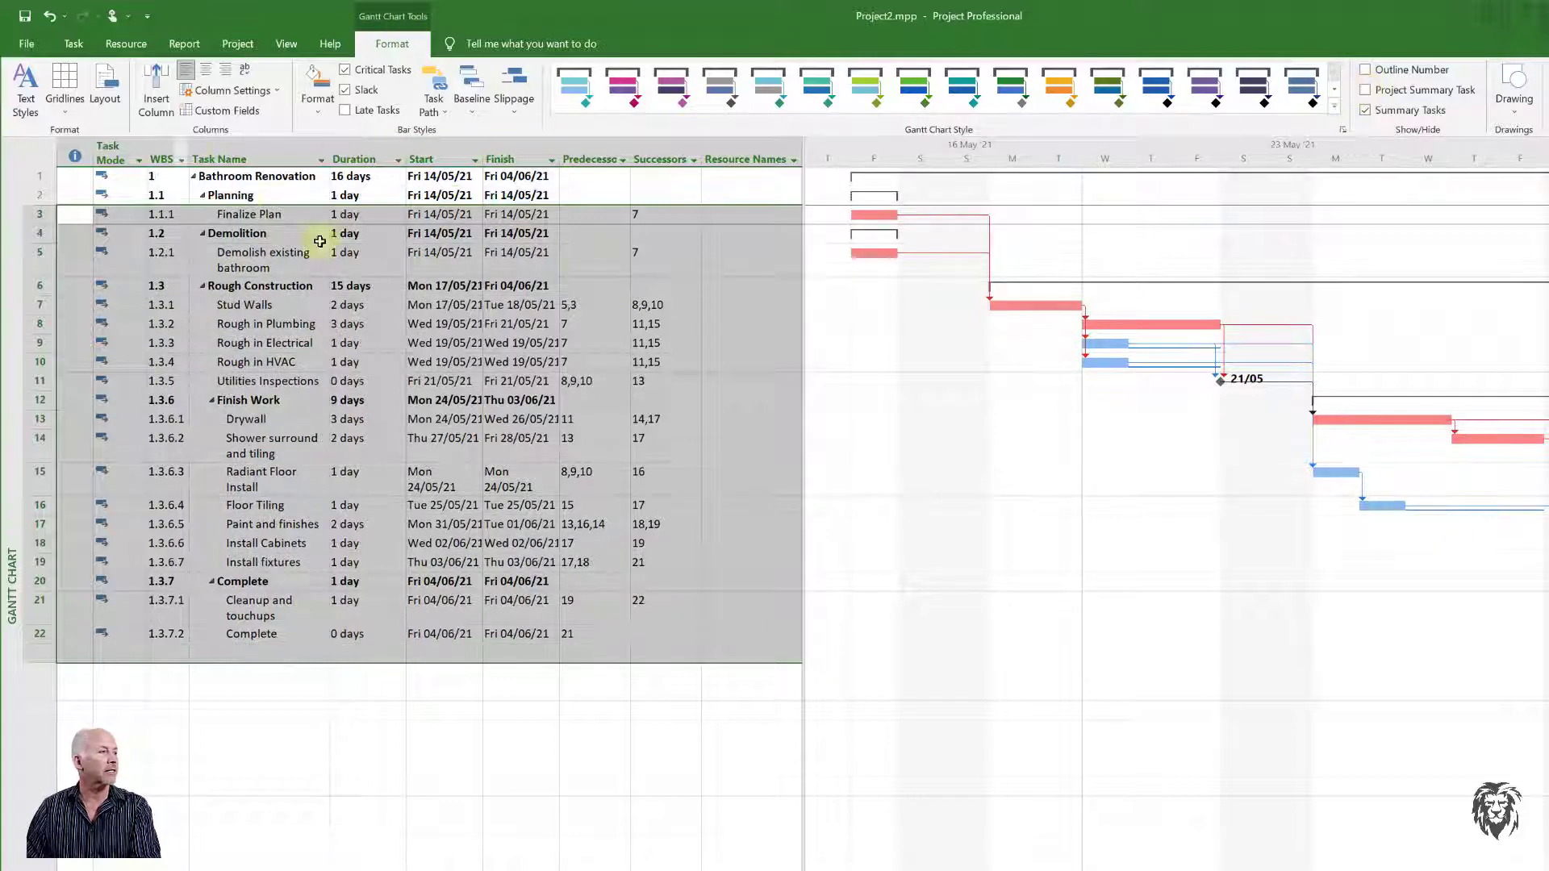
left_click(513, 794)
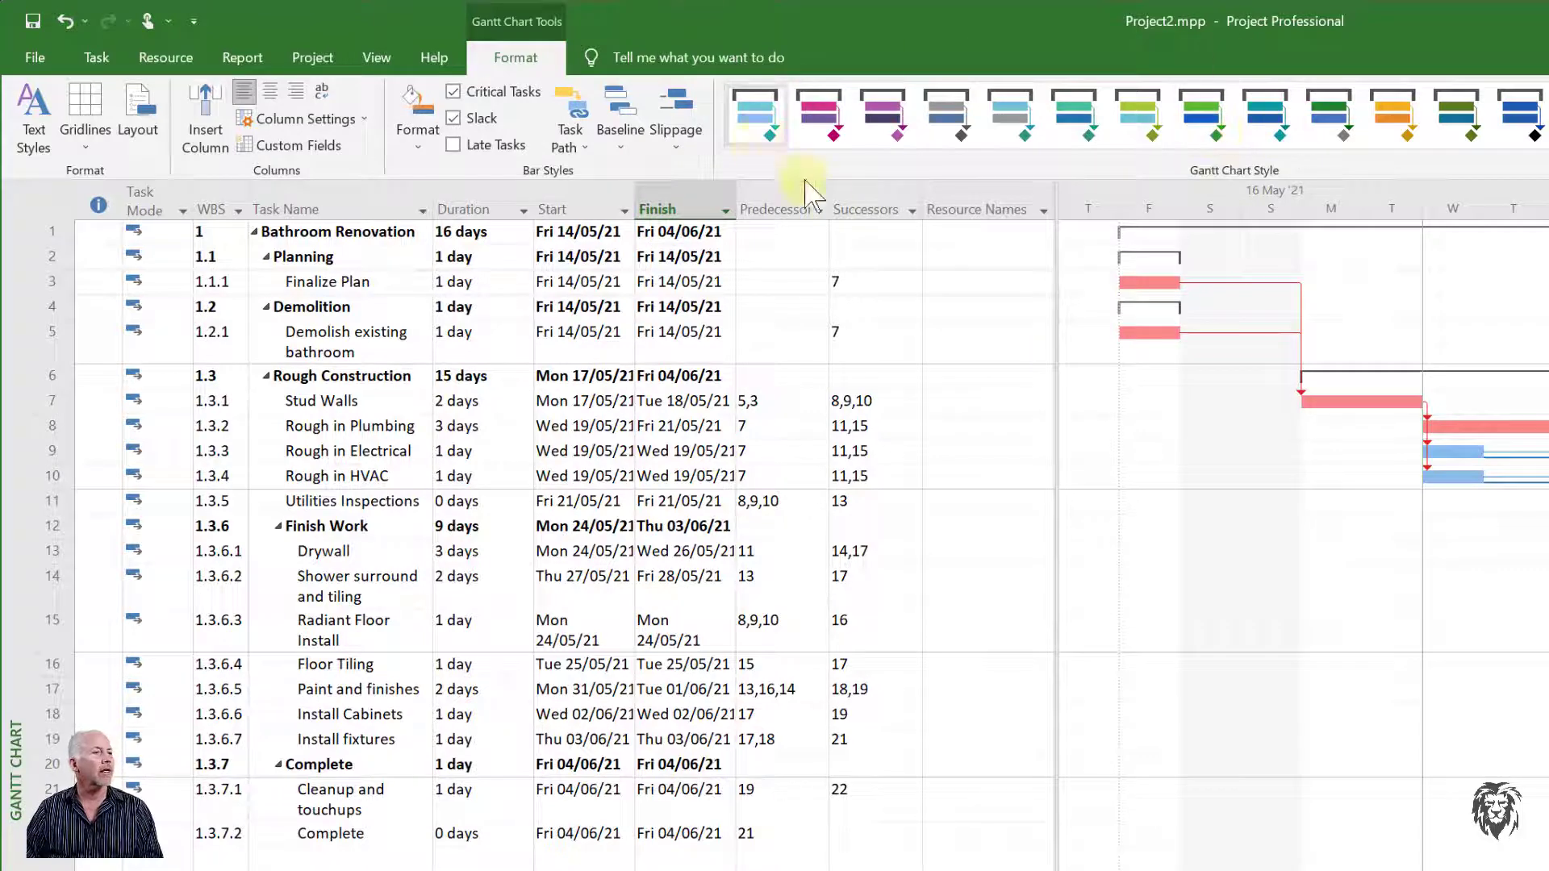
Step: Assign the PM resource to the Bathroom Renovation summary task
left_click(968, 234)
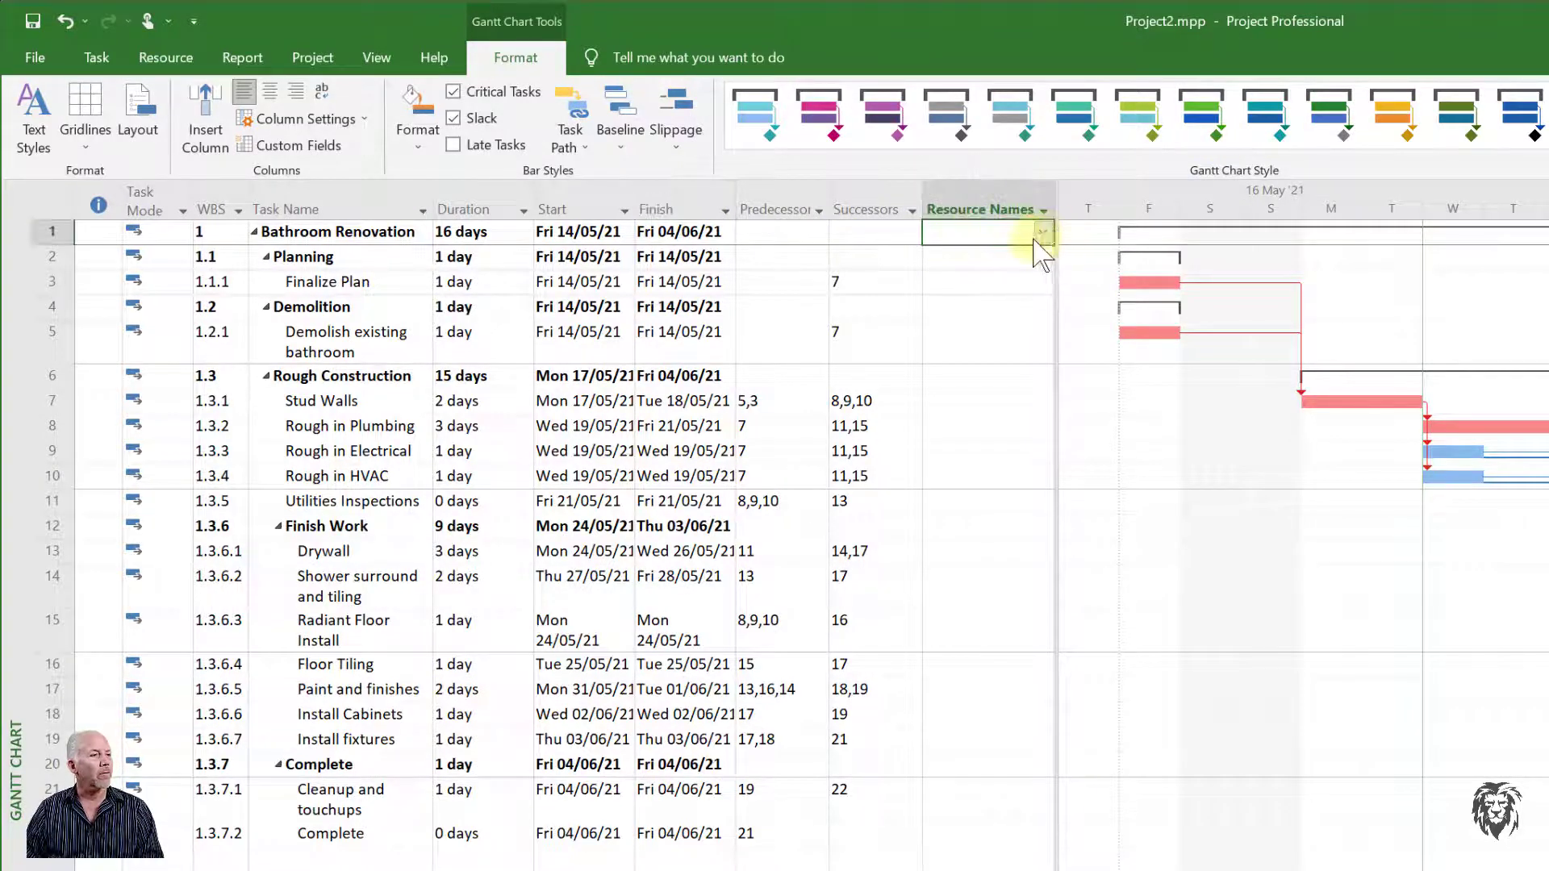
left_click(1043, 233)
left_click(948, 575)
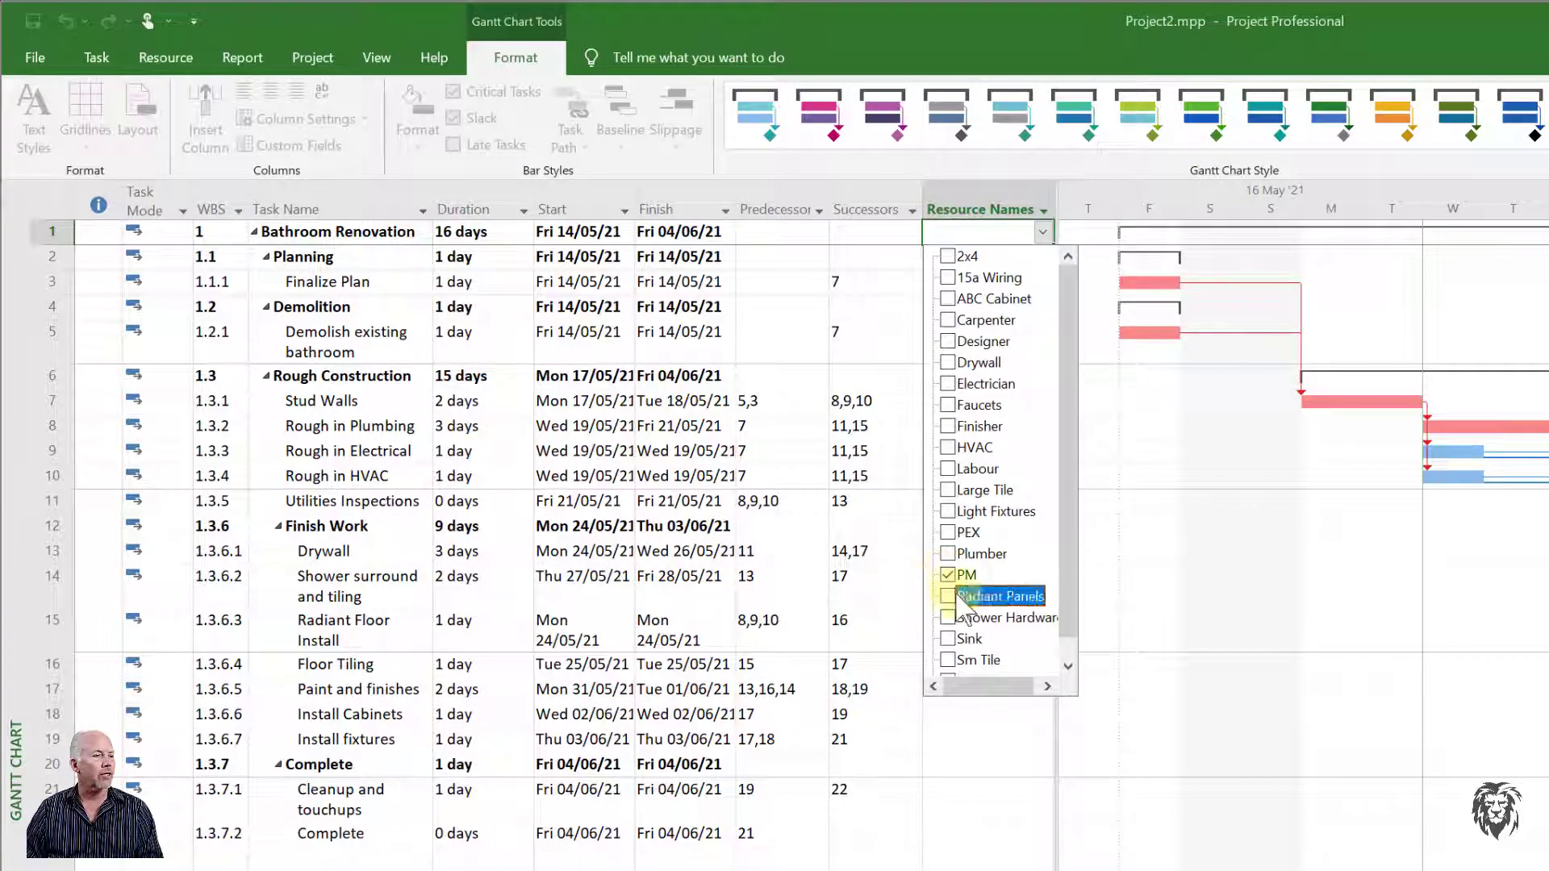
left_click(827, 831)
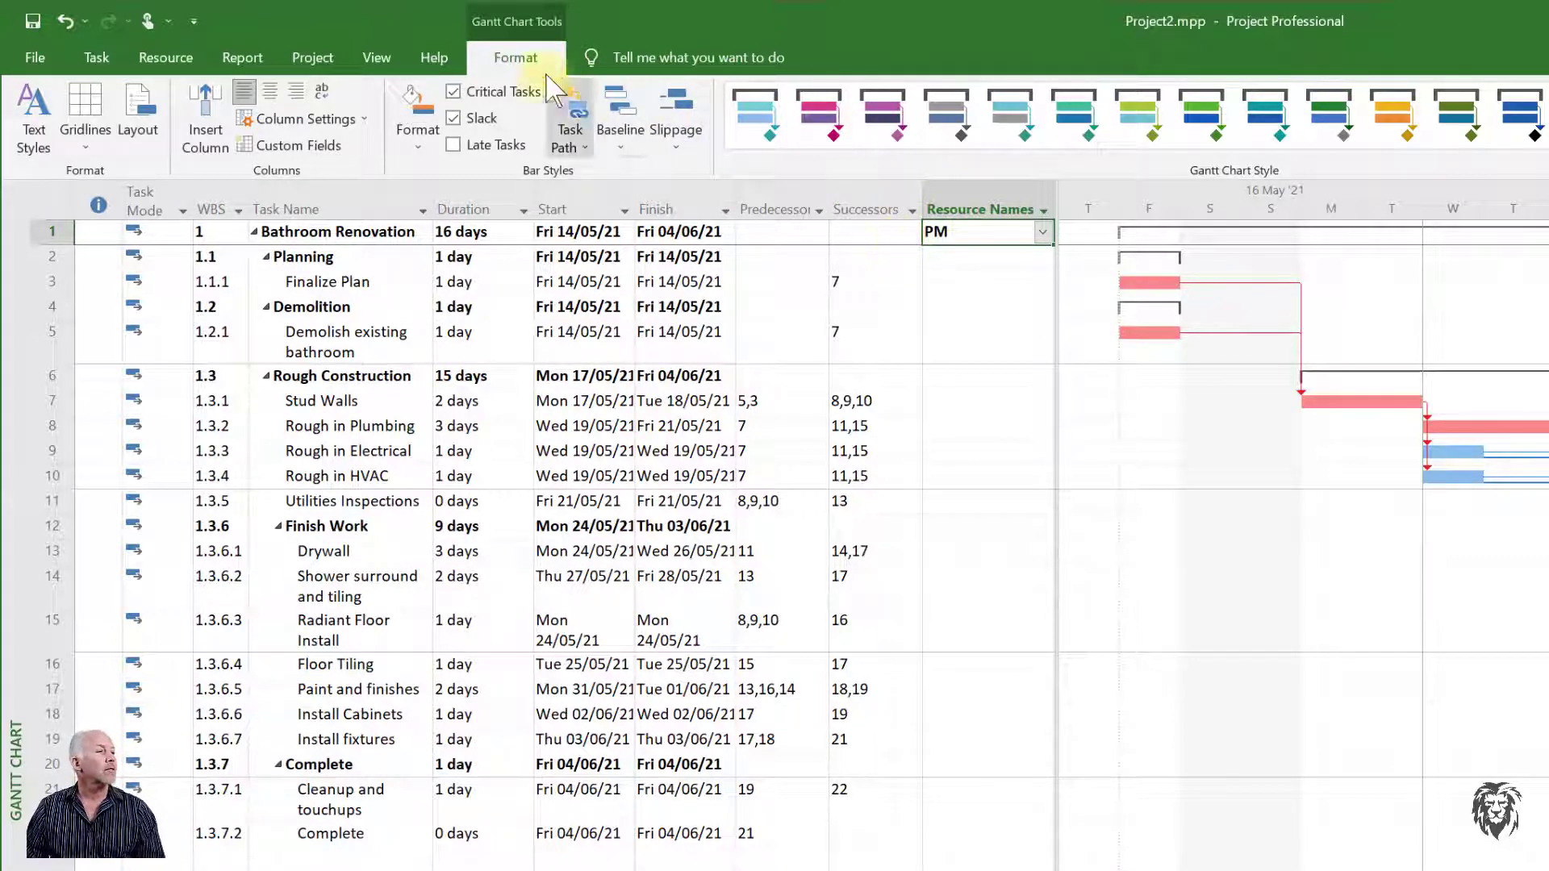
Step: Show the Task Form below the Gantt Chart, examine the PM assignment, and switch the form to Predecessors & Successors
left_click(392, 59)
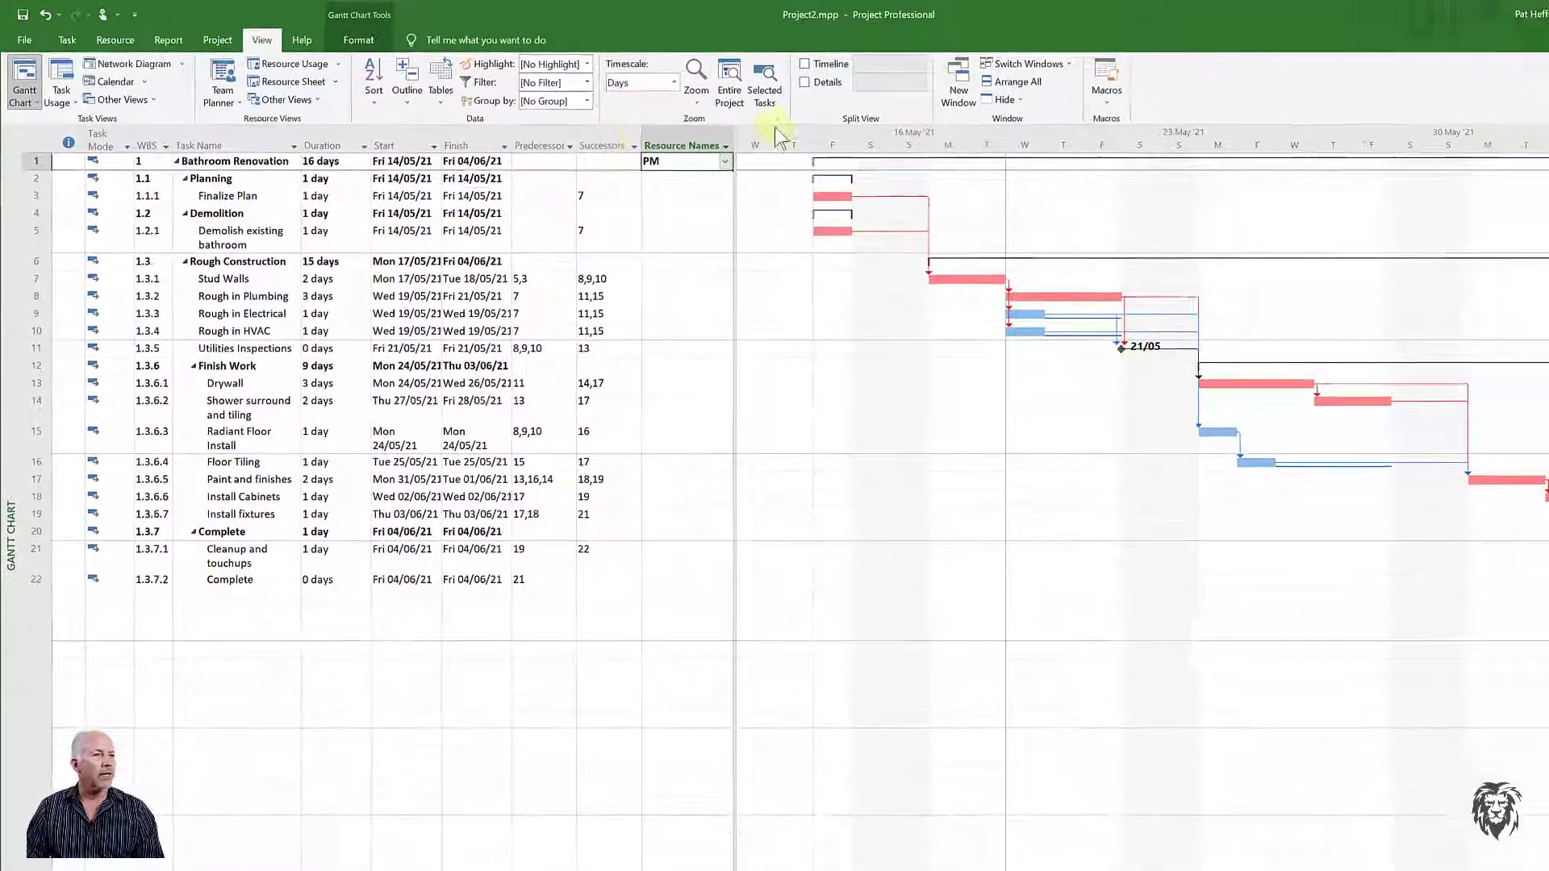
left_click(762, 77)
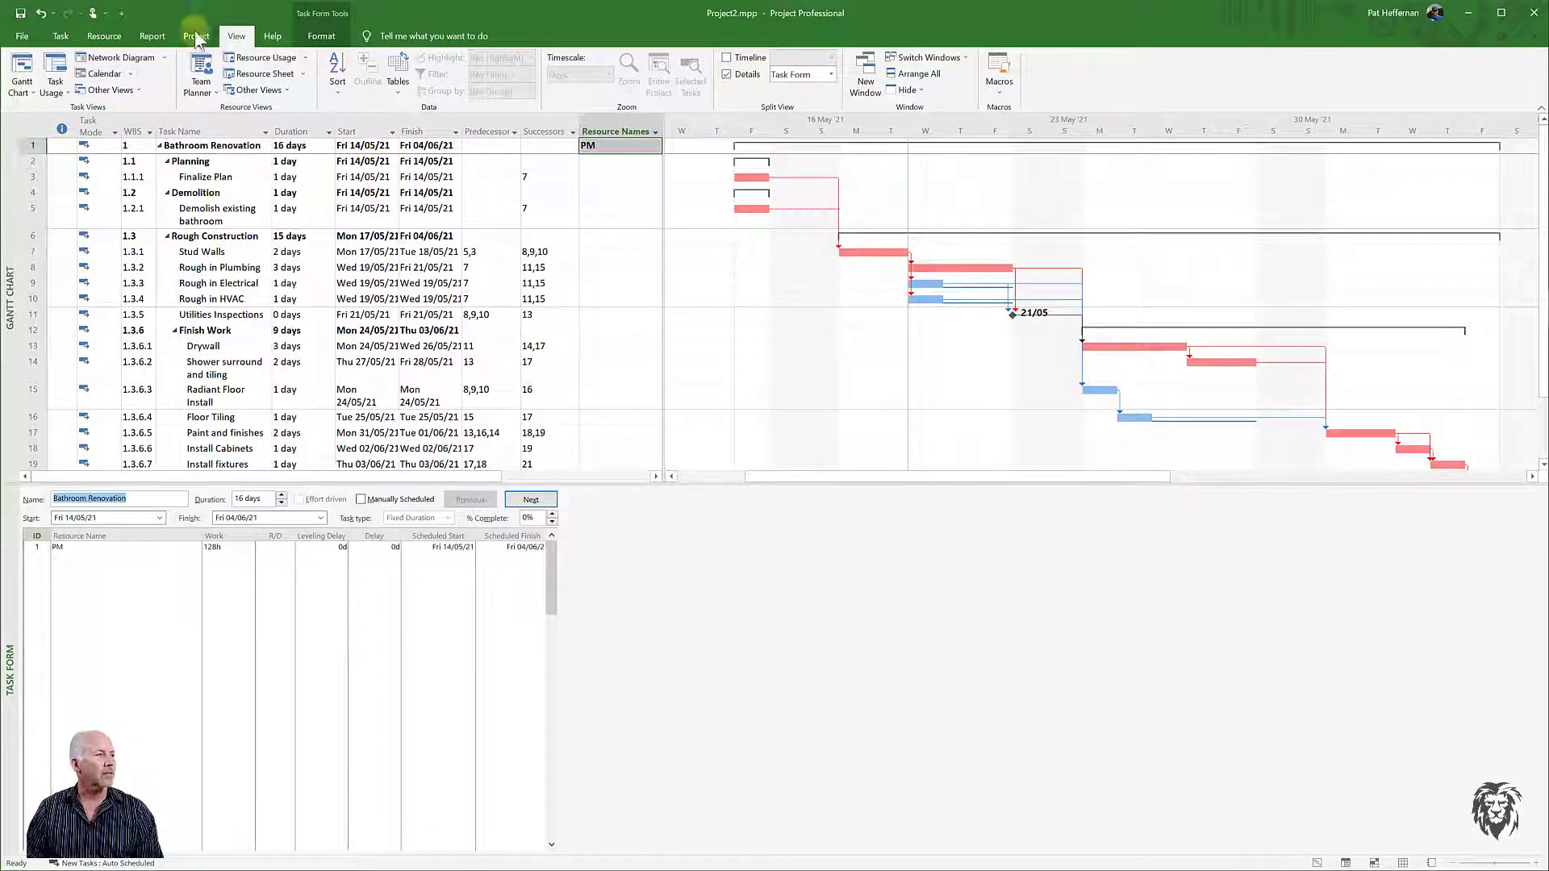
left_click(65, 35)
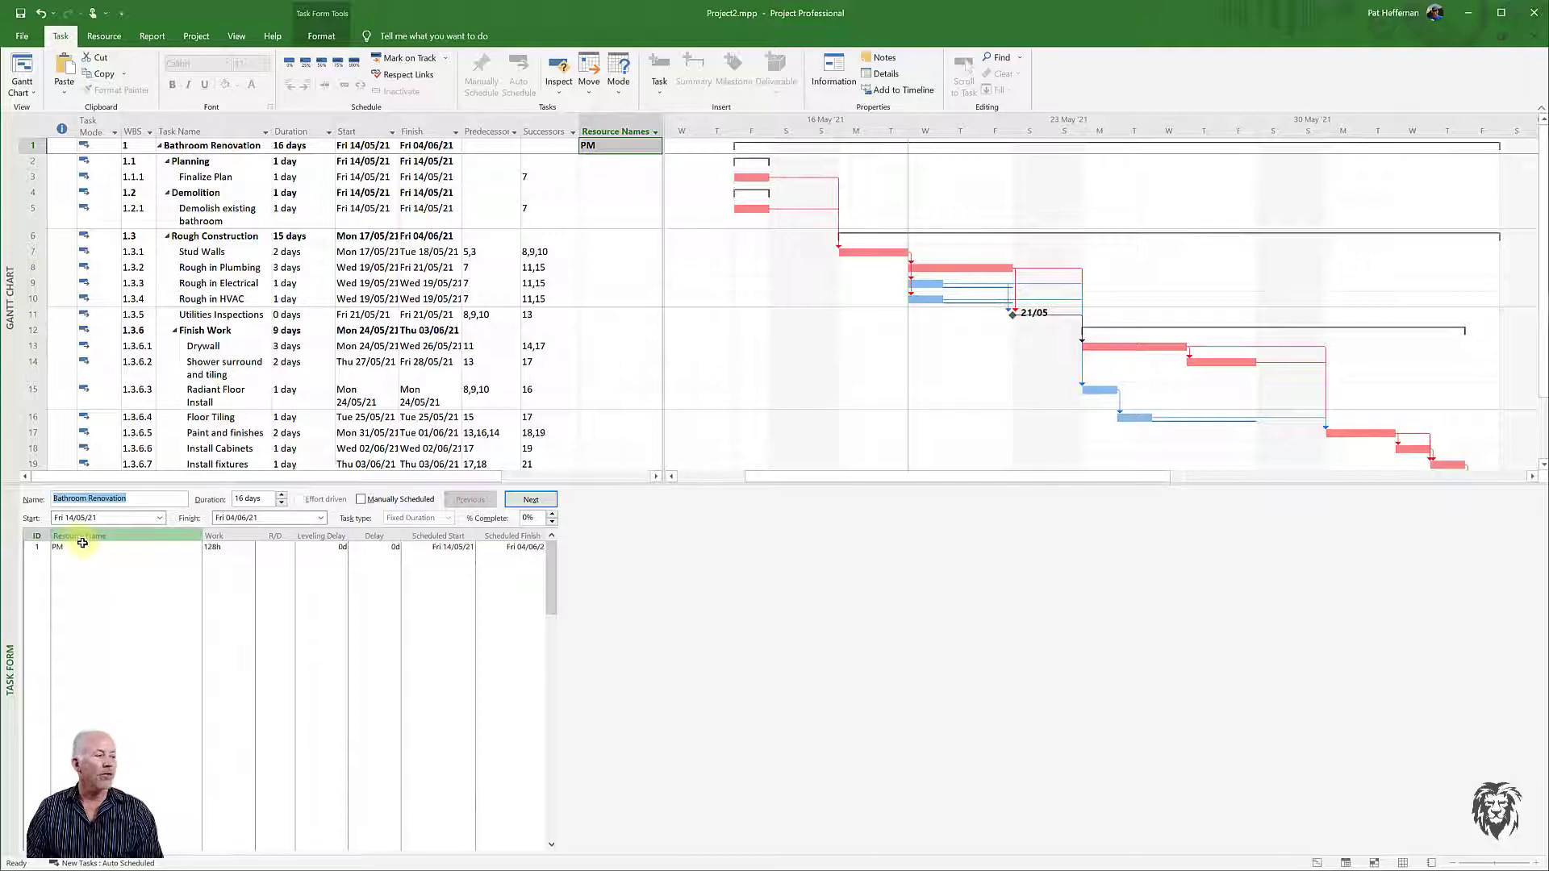
right_click(633, 555)
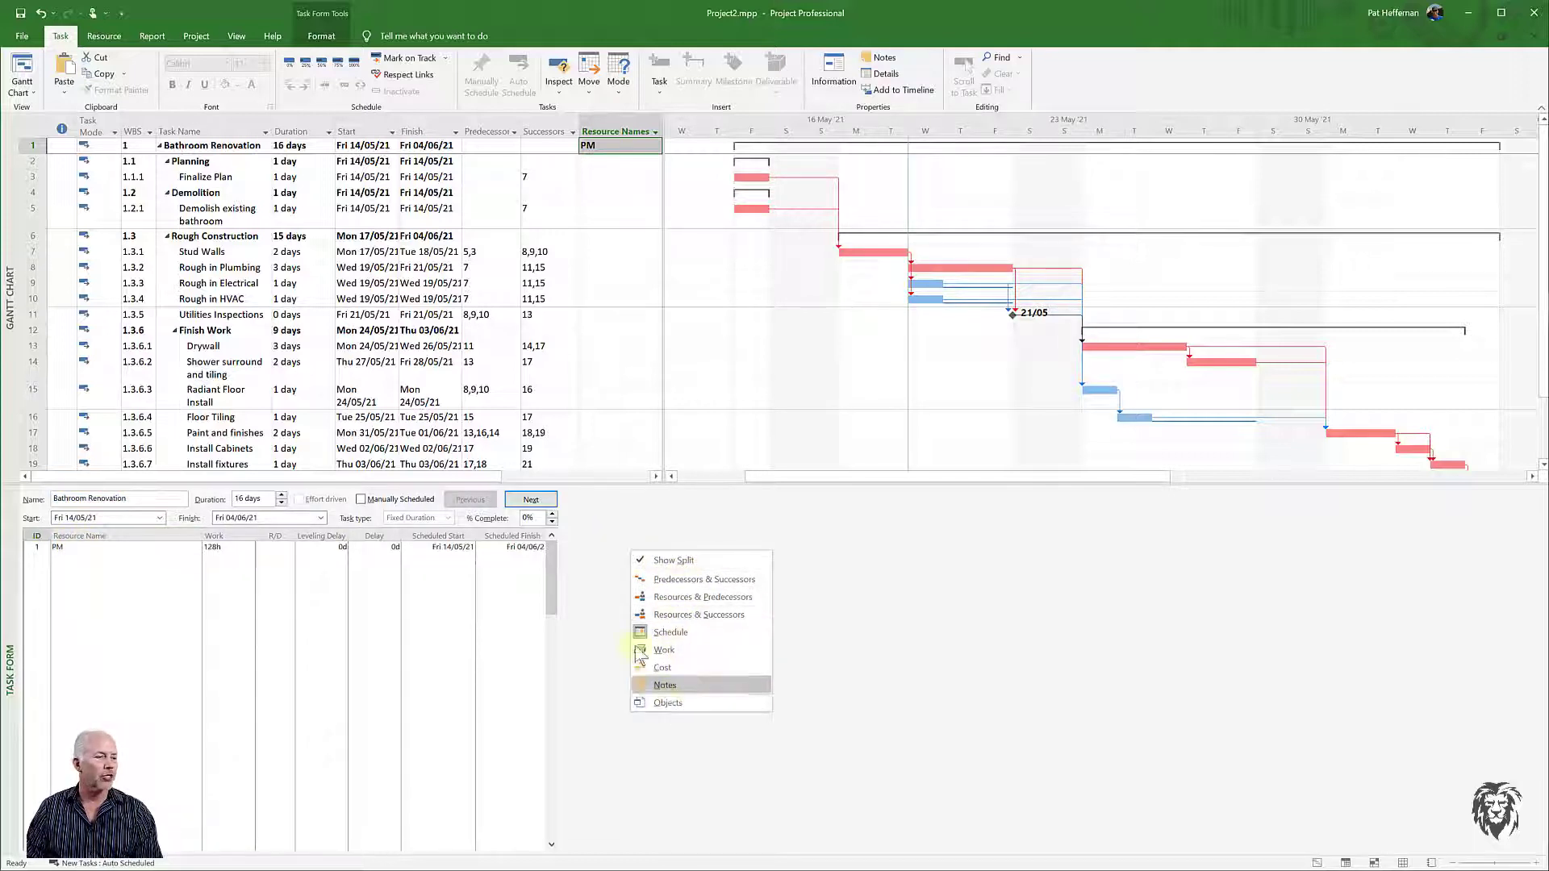
left_click(66, 556)
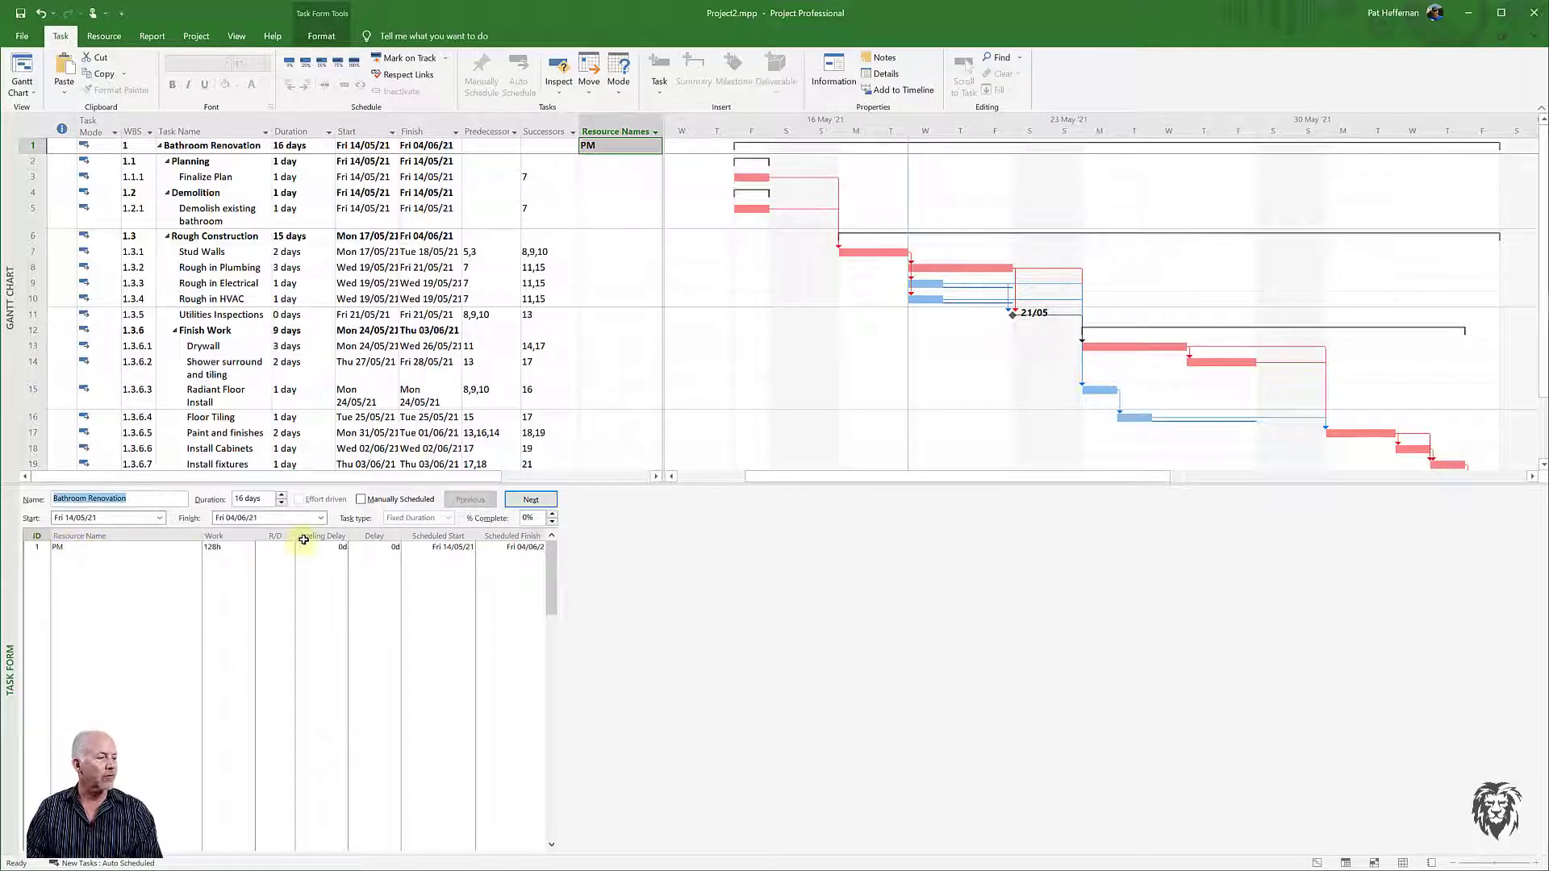
left_click(121, 548)
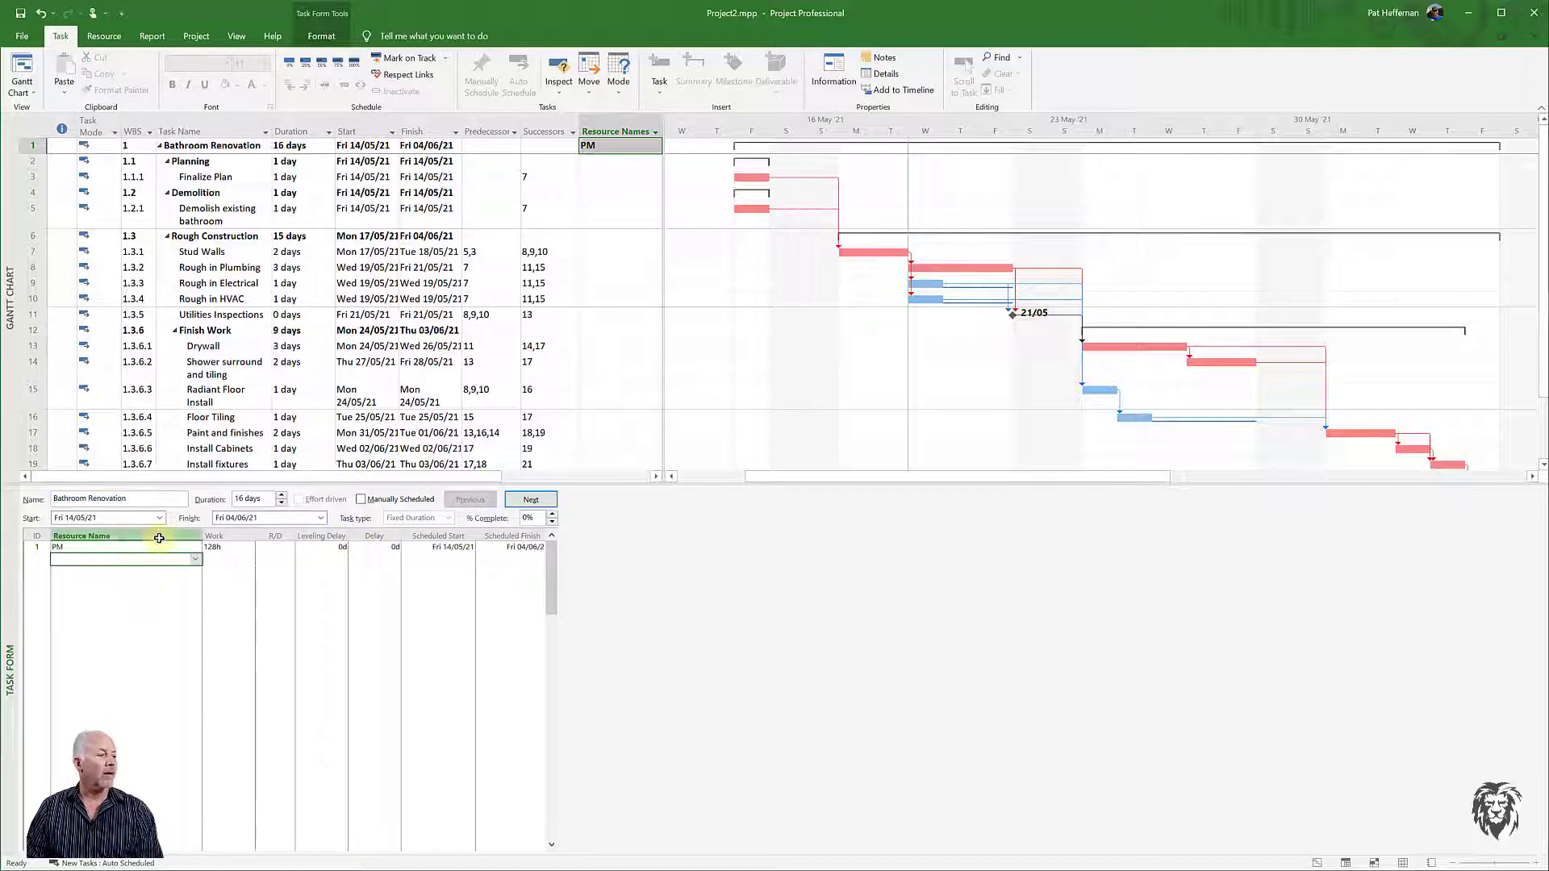
left_click(222, 547)
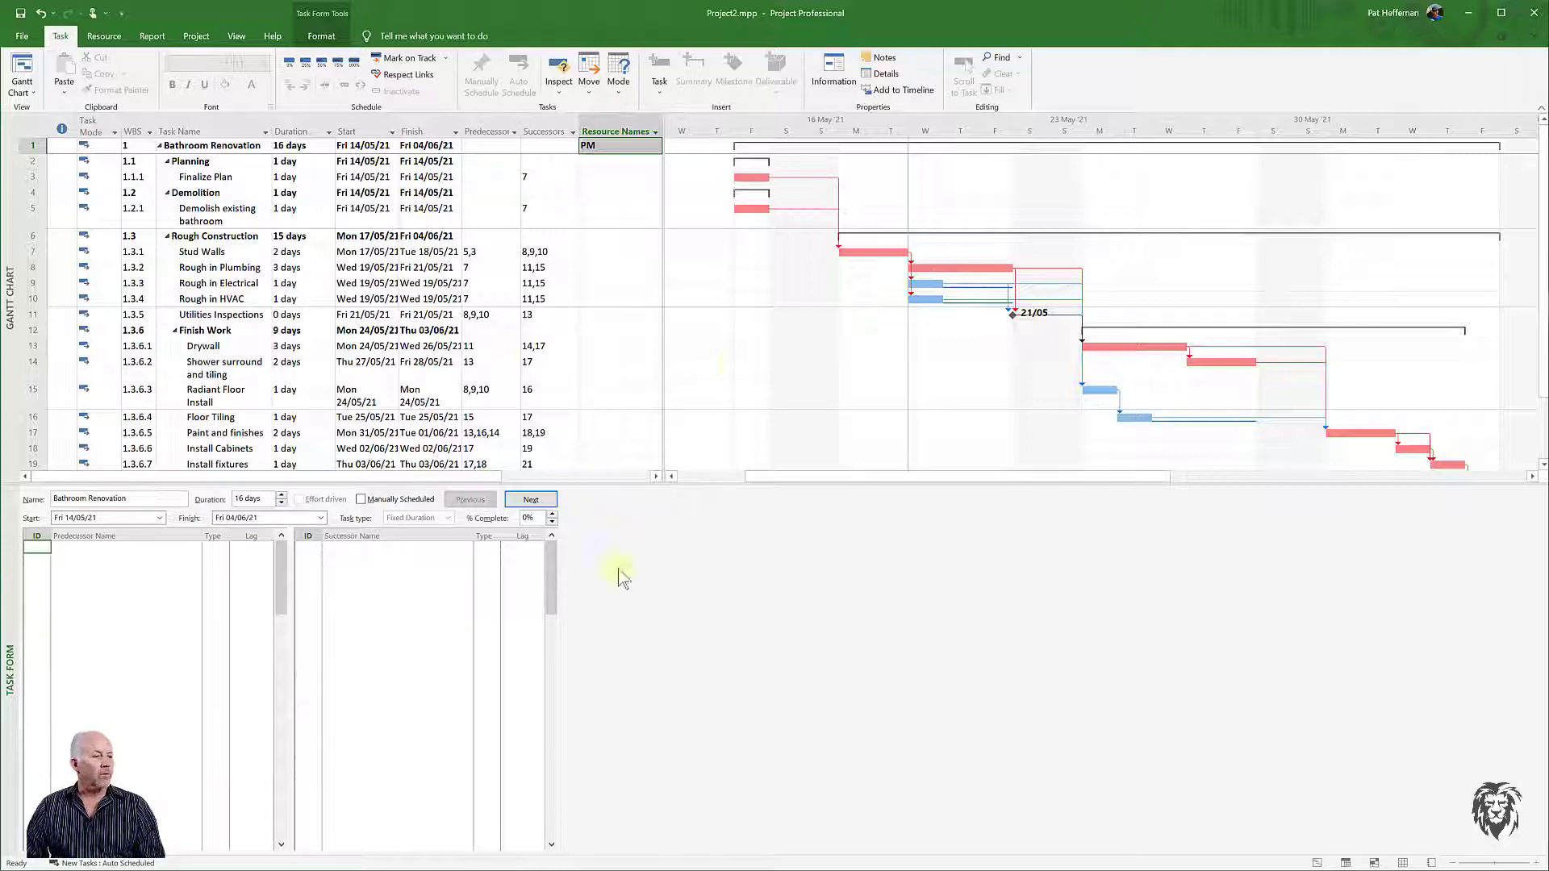
Step: Open and cancel the Bathroom Renovation task information, and hide the details pane below the Gantt Chart
left_click(881, 73)
double_click(217, 147)
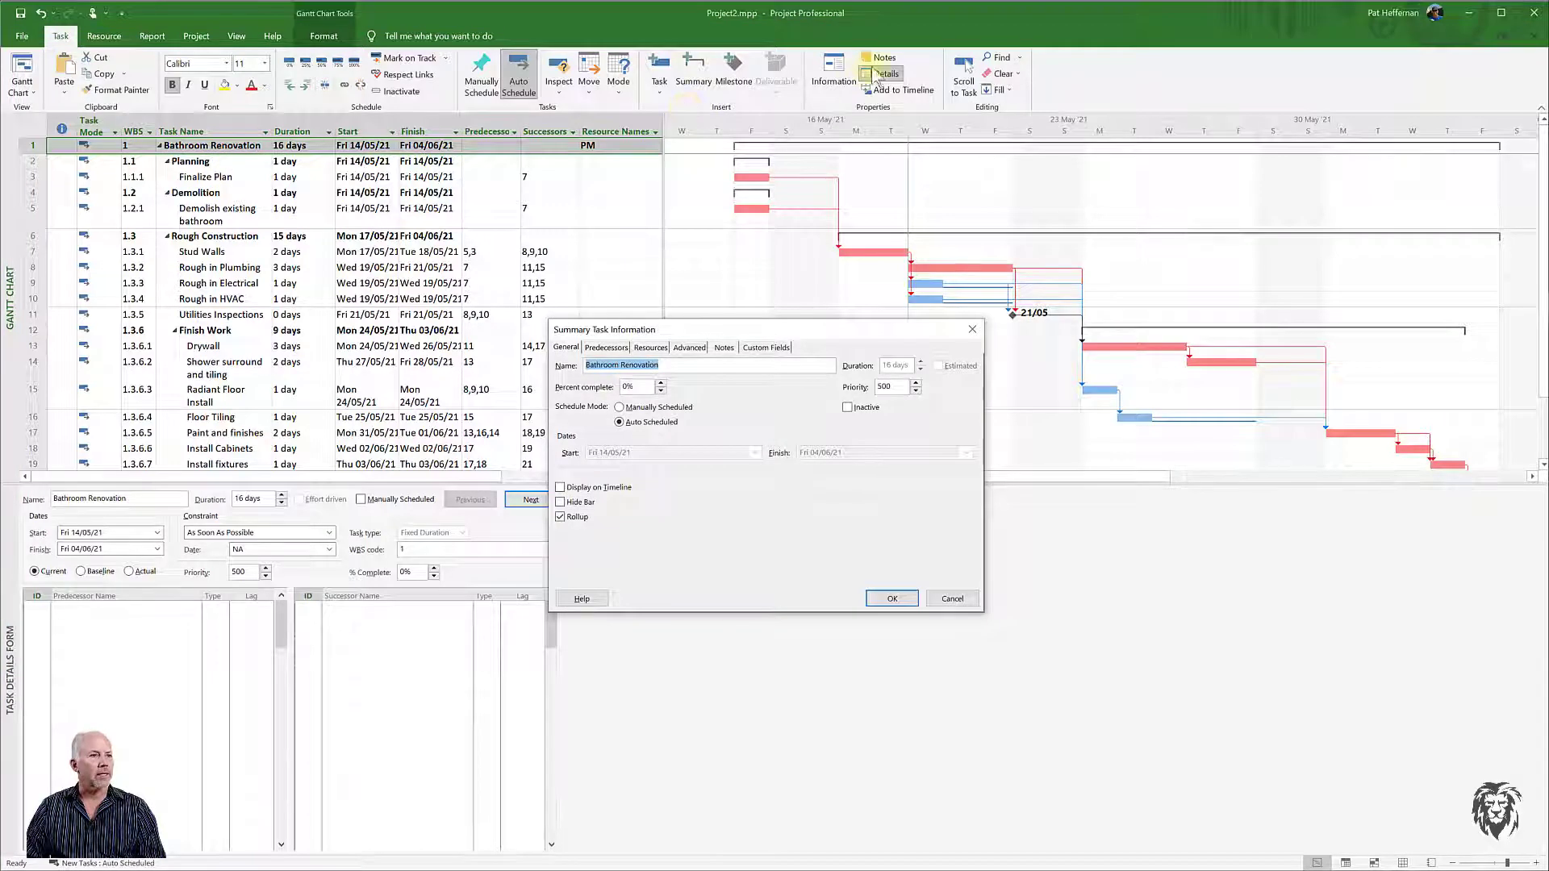
left_click(949, 600)
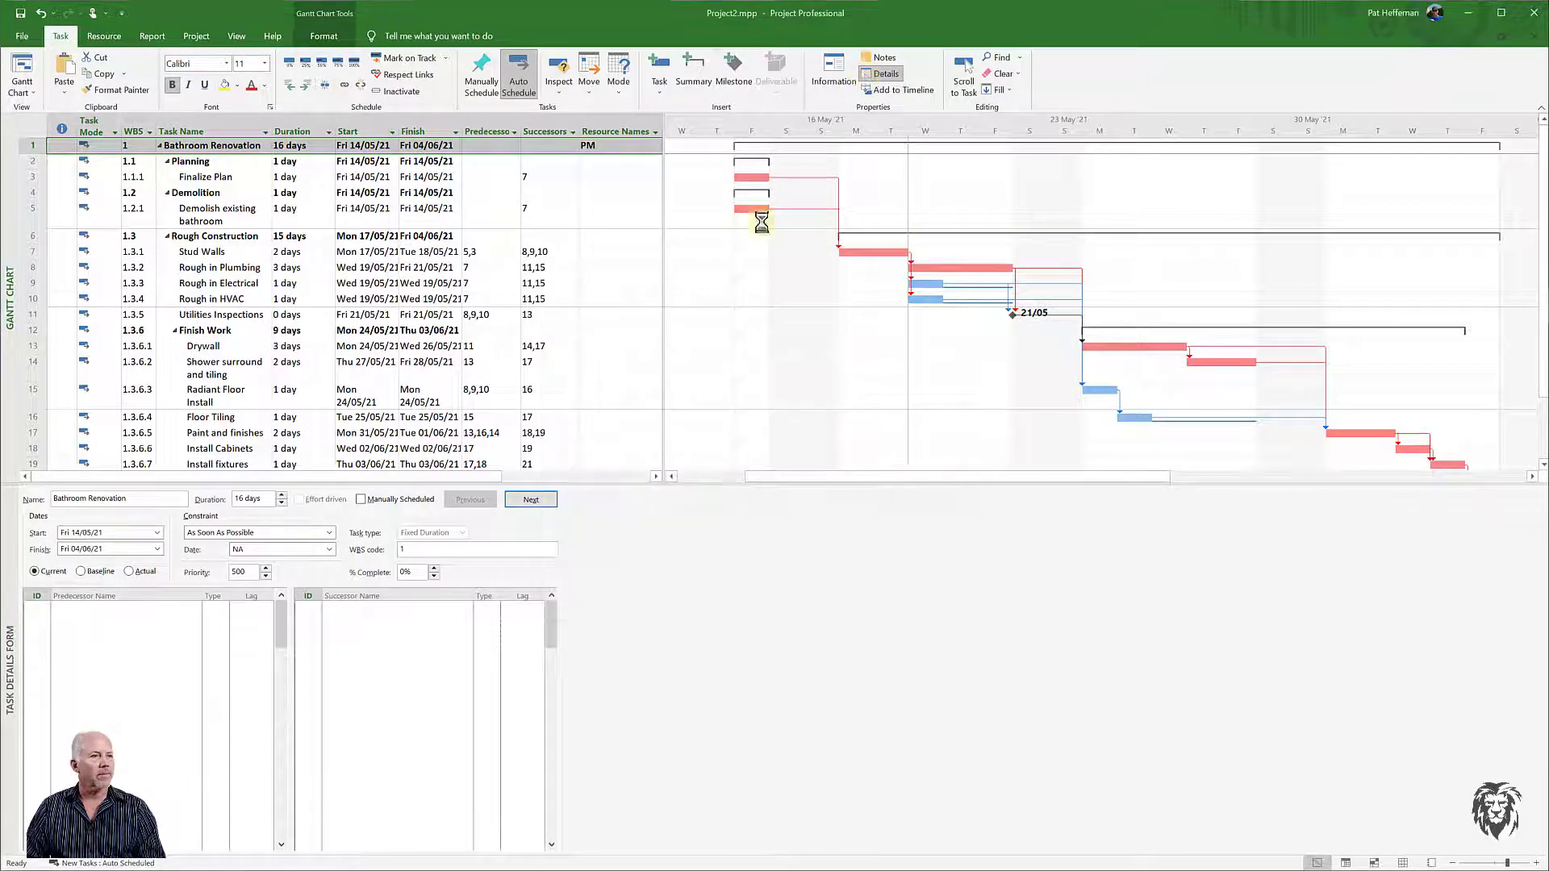
left_click(877, 75)
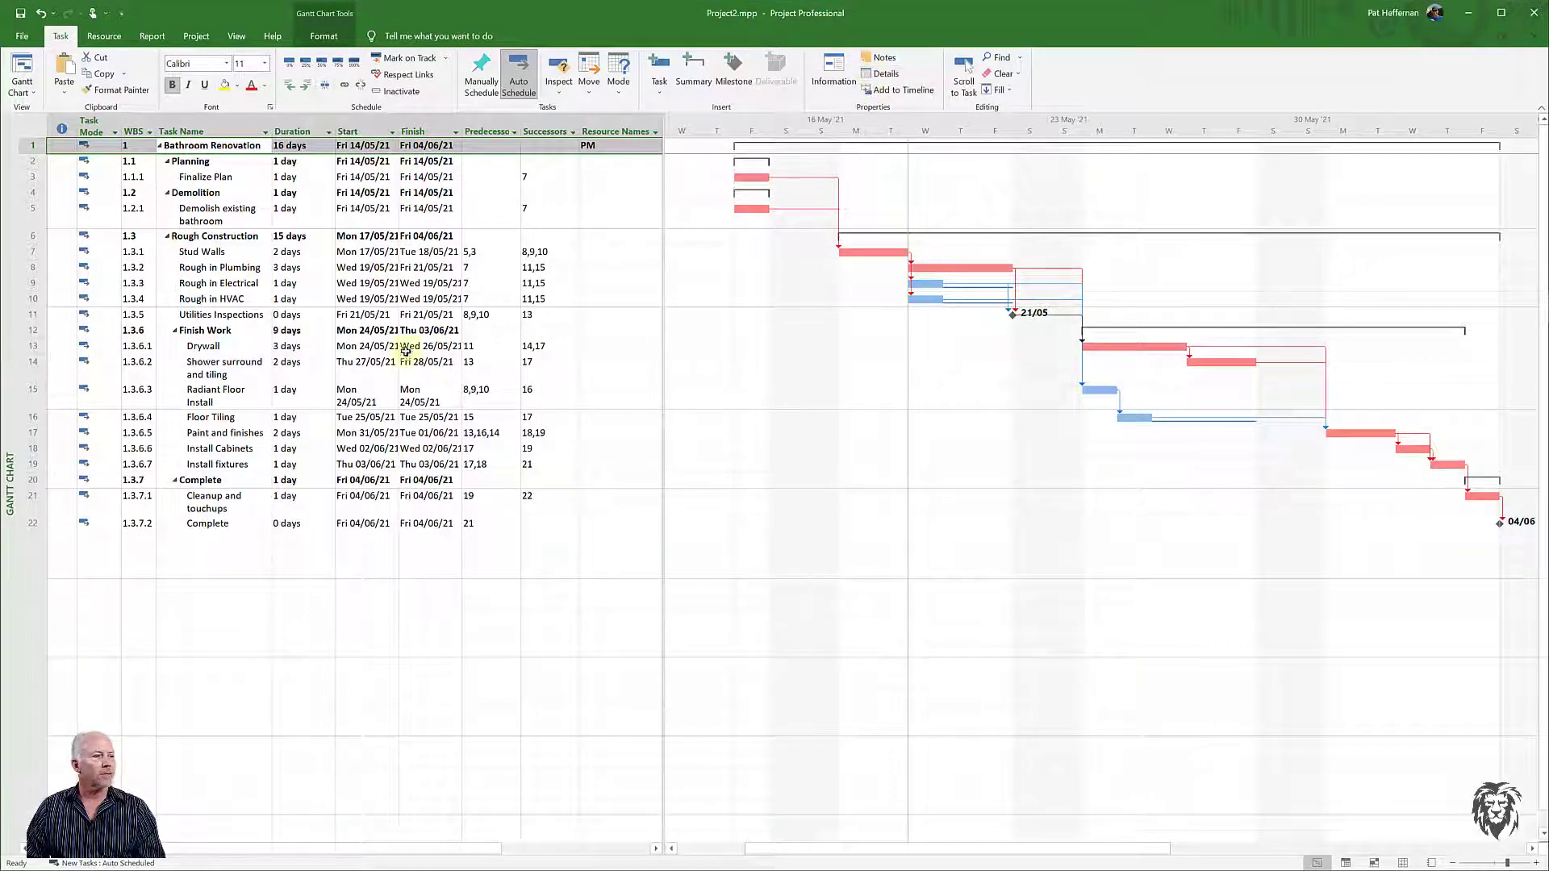
Step: Set the PM resource's units to 0.15 on the Bathroom Renovation summary task
double_click(200, 148)
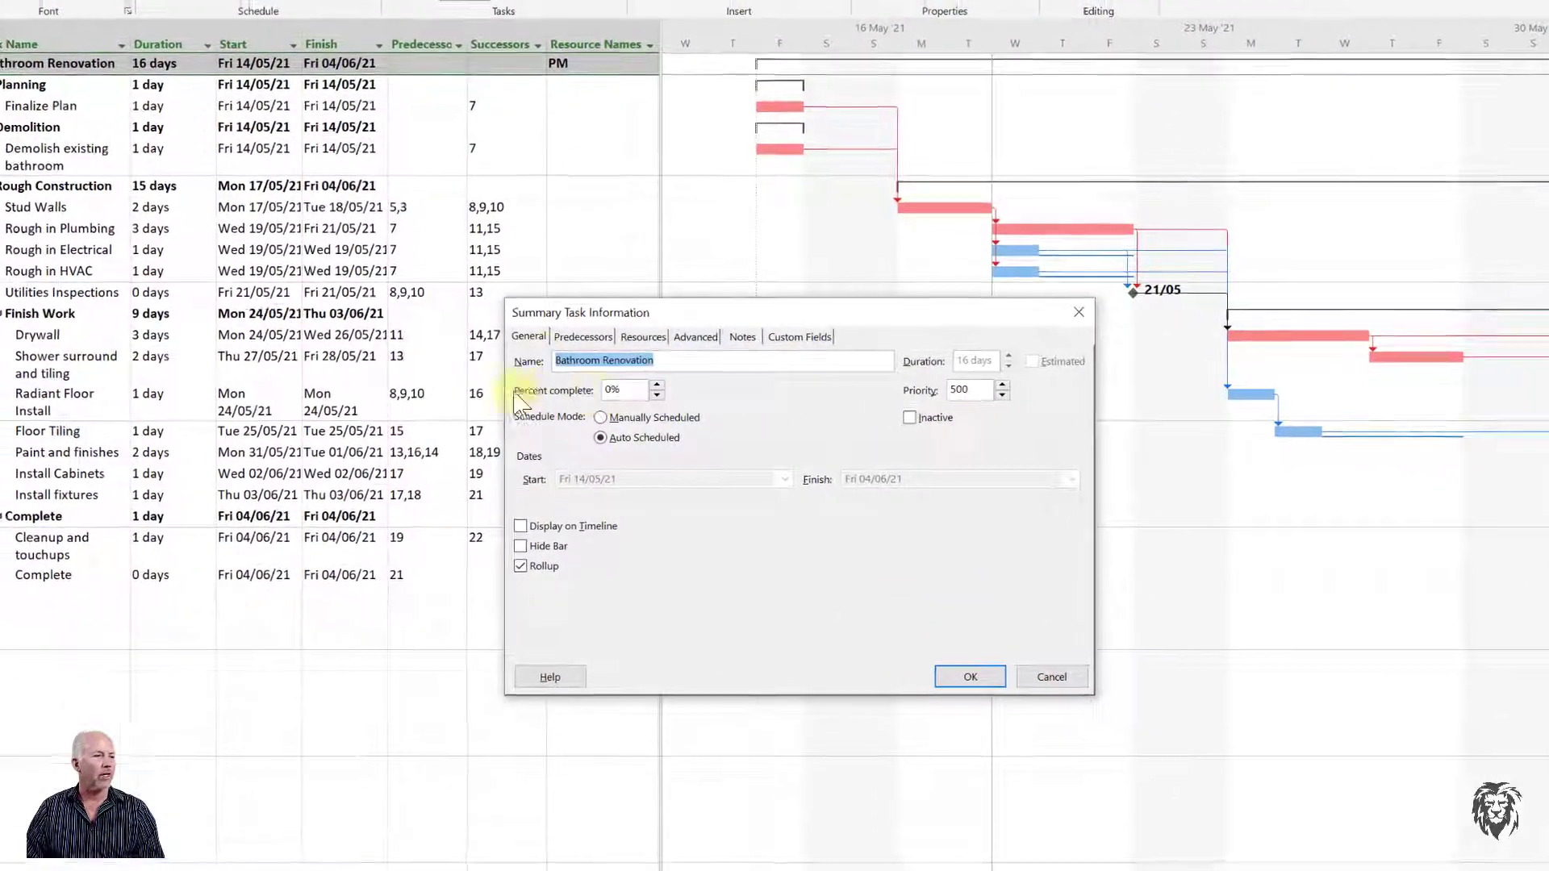
left_click(643, 336)
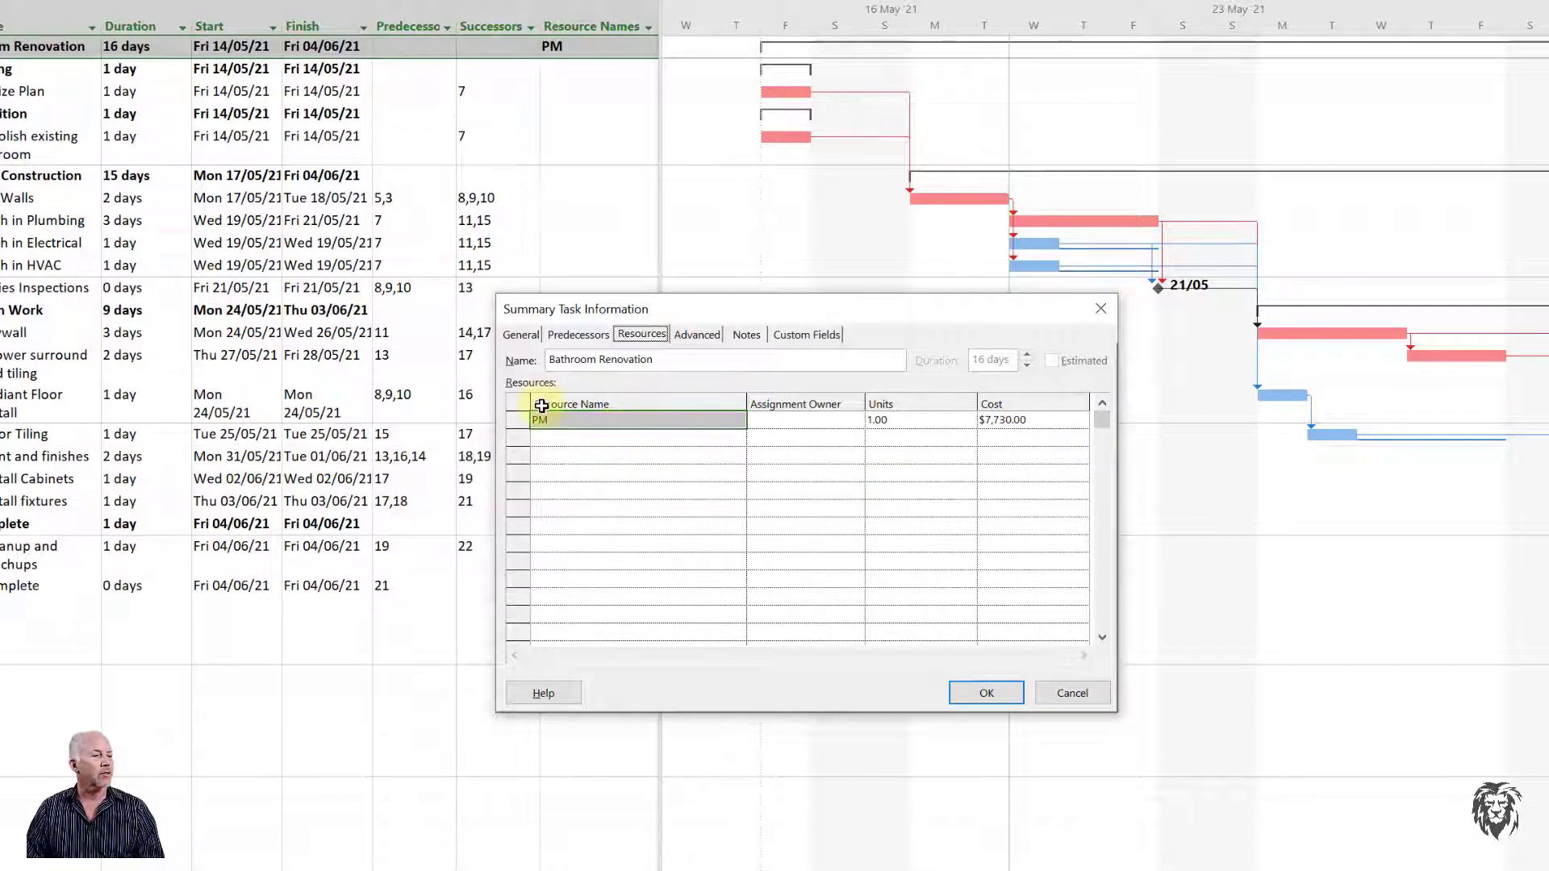
left_click(902, 418)
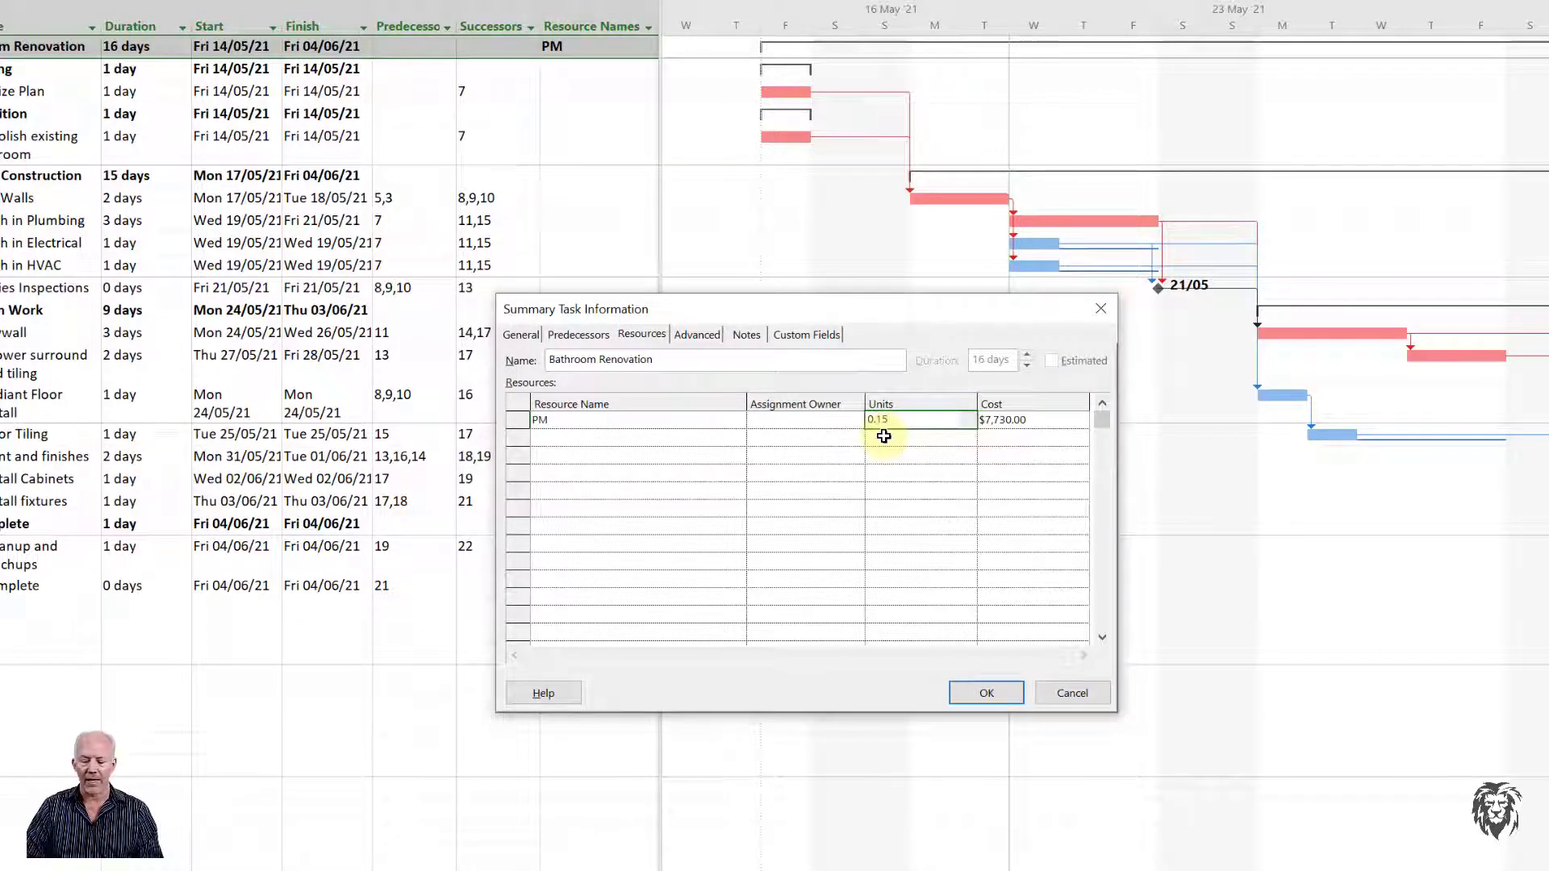
left_click(884, 436)
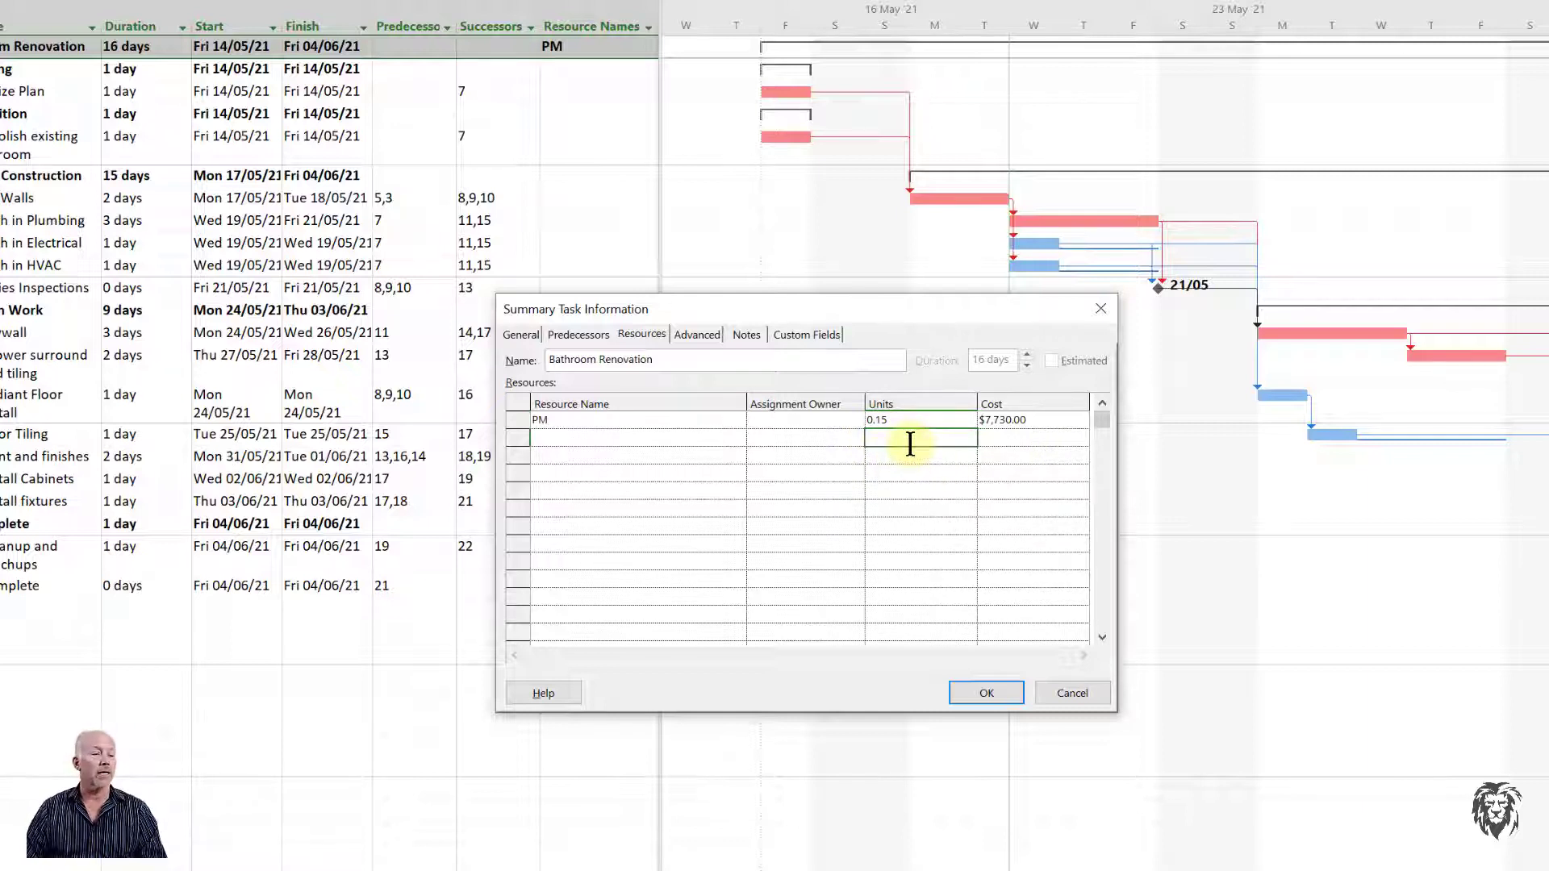
left_click(908, 457)
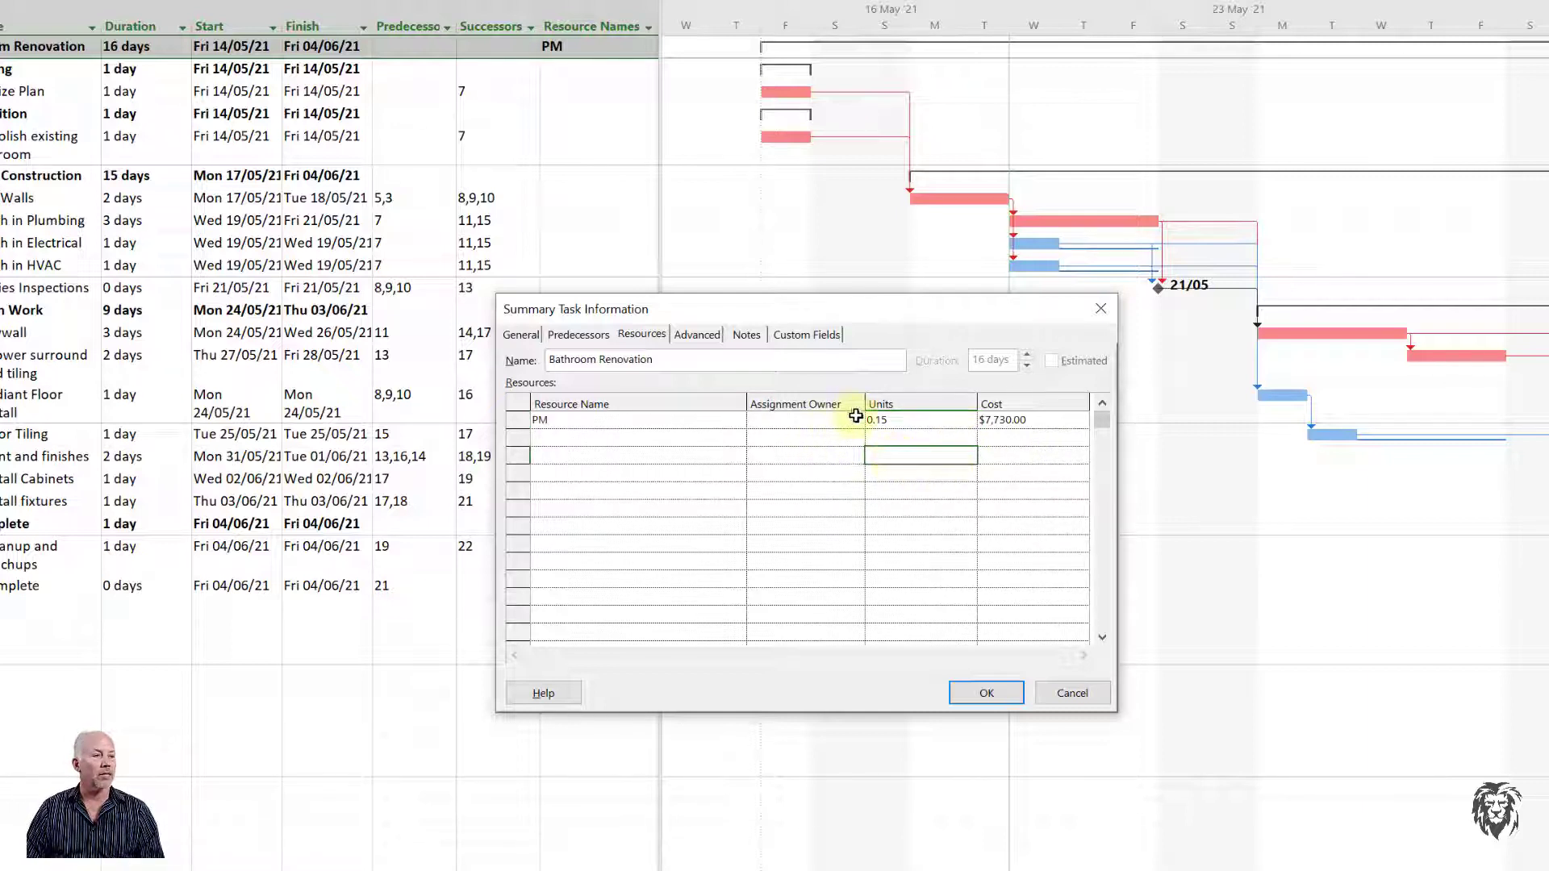
left_click(986, 692)
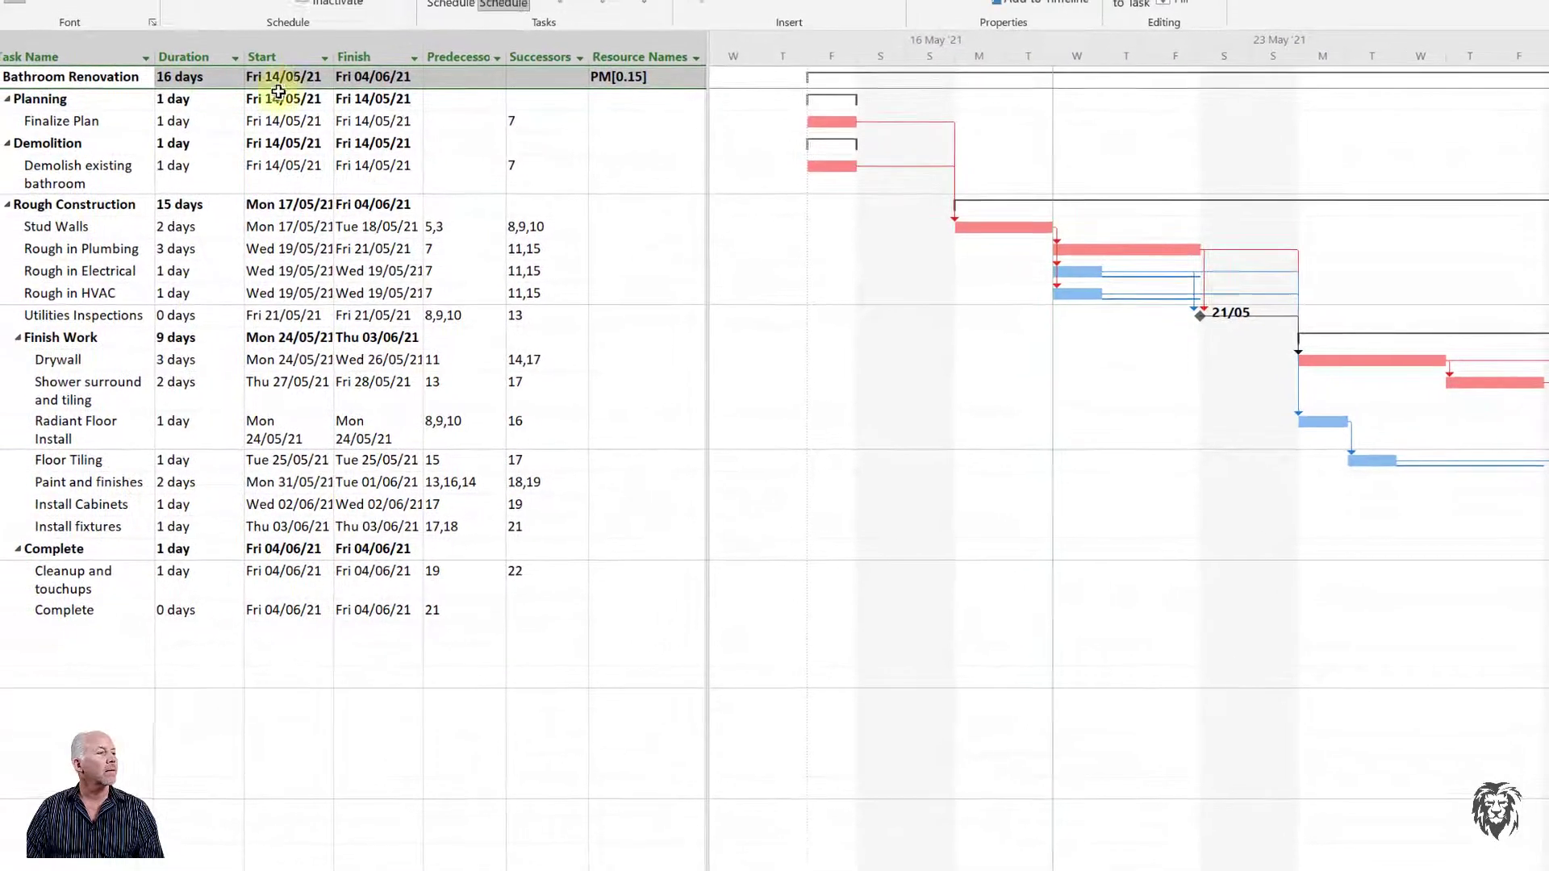
Step: Assign the Designer resource to the Finalize Plan task at 1 unit
left_click(61, 89)
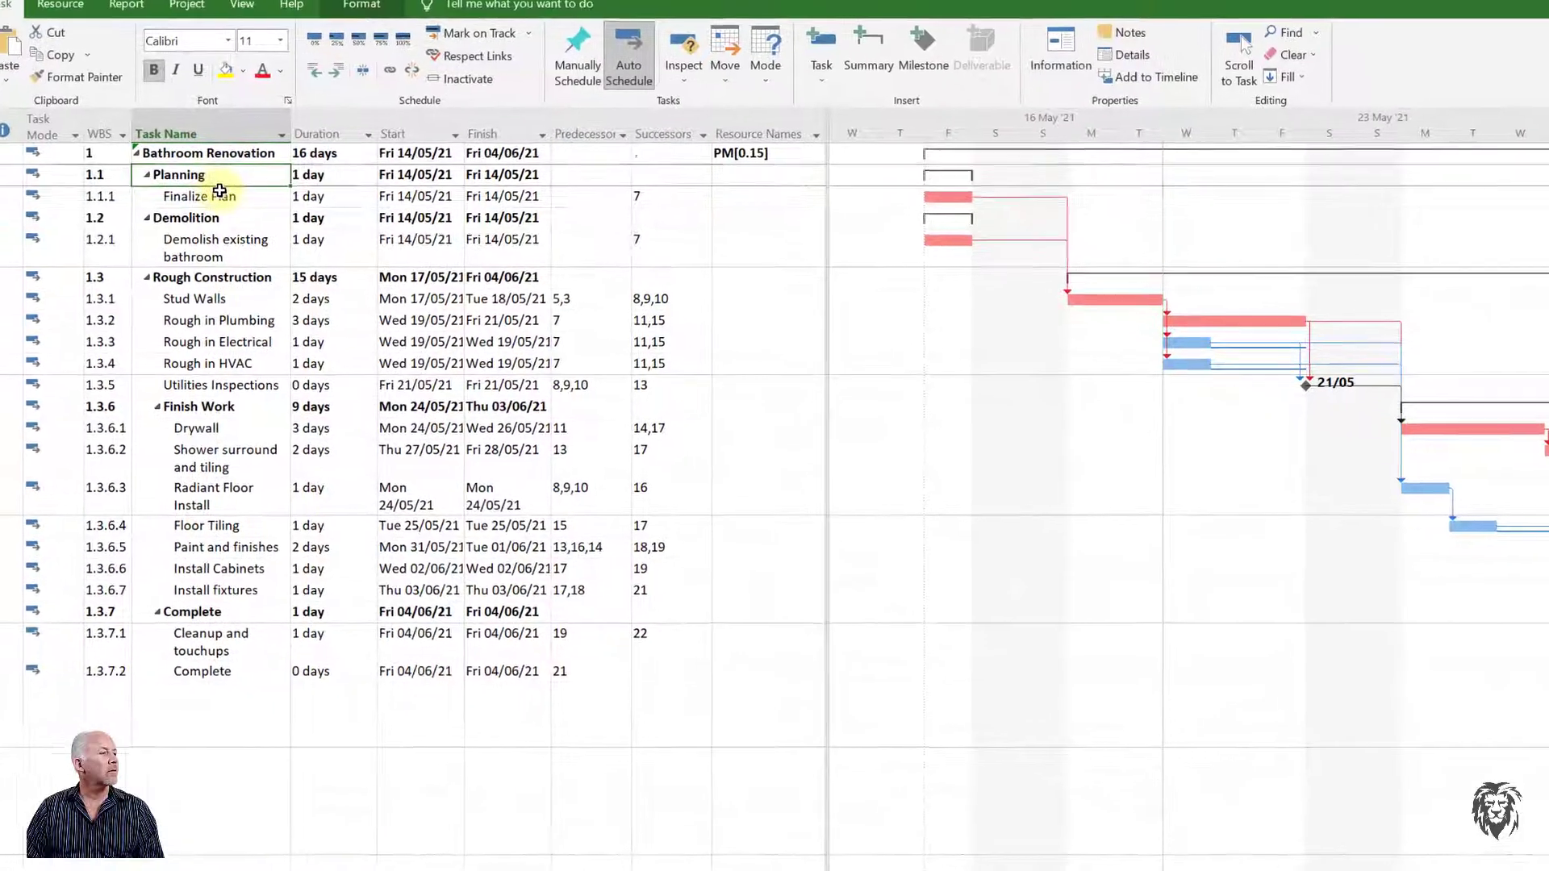
left_click(194, 178)
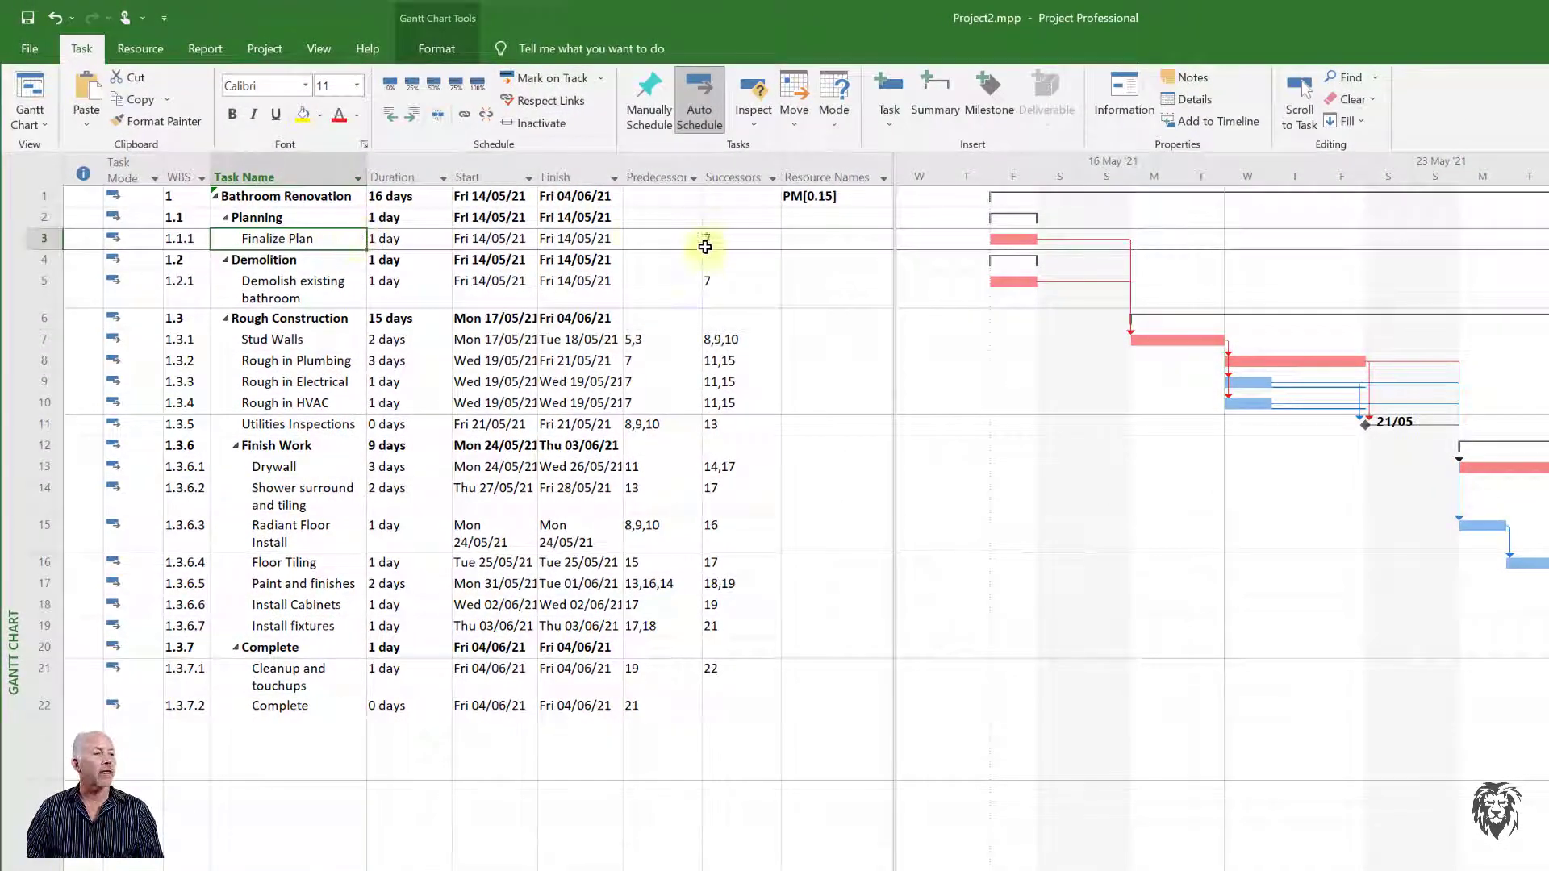
double_click(352, 253)
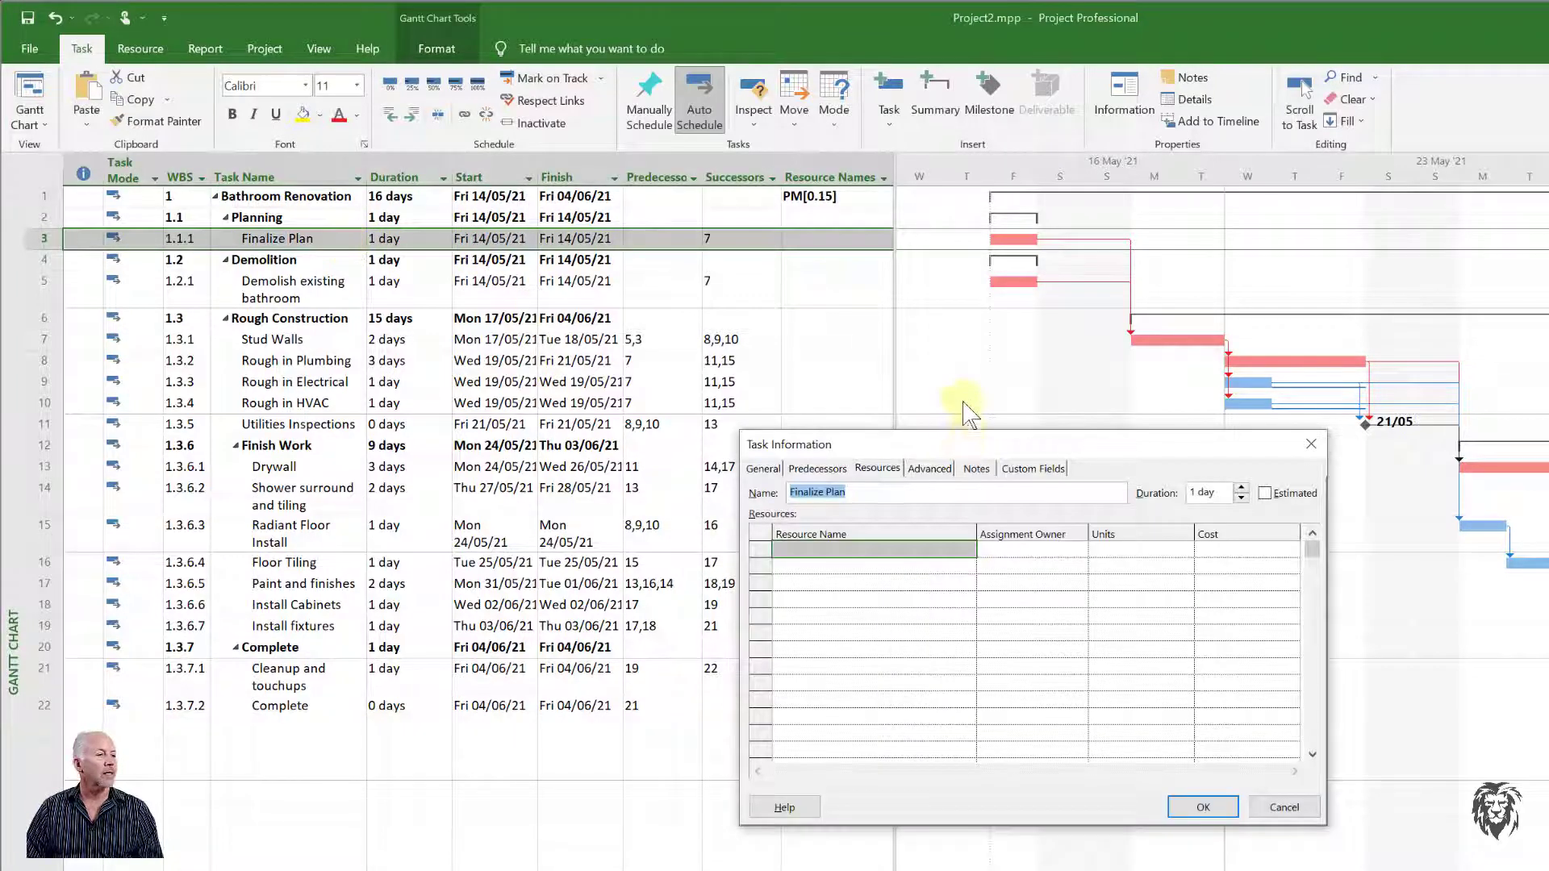
left_click(881, 471)
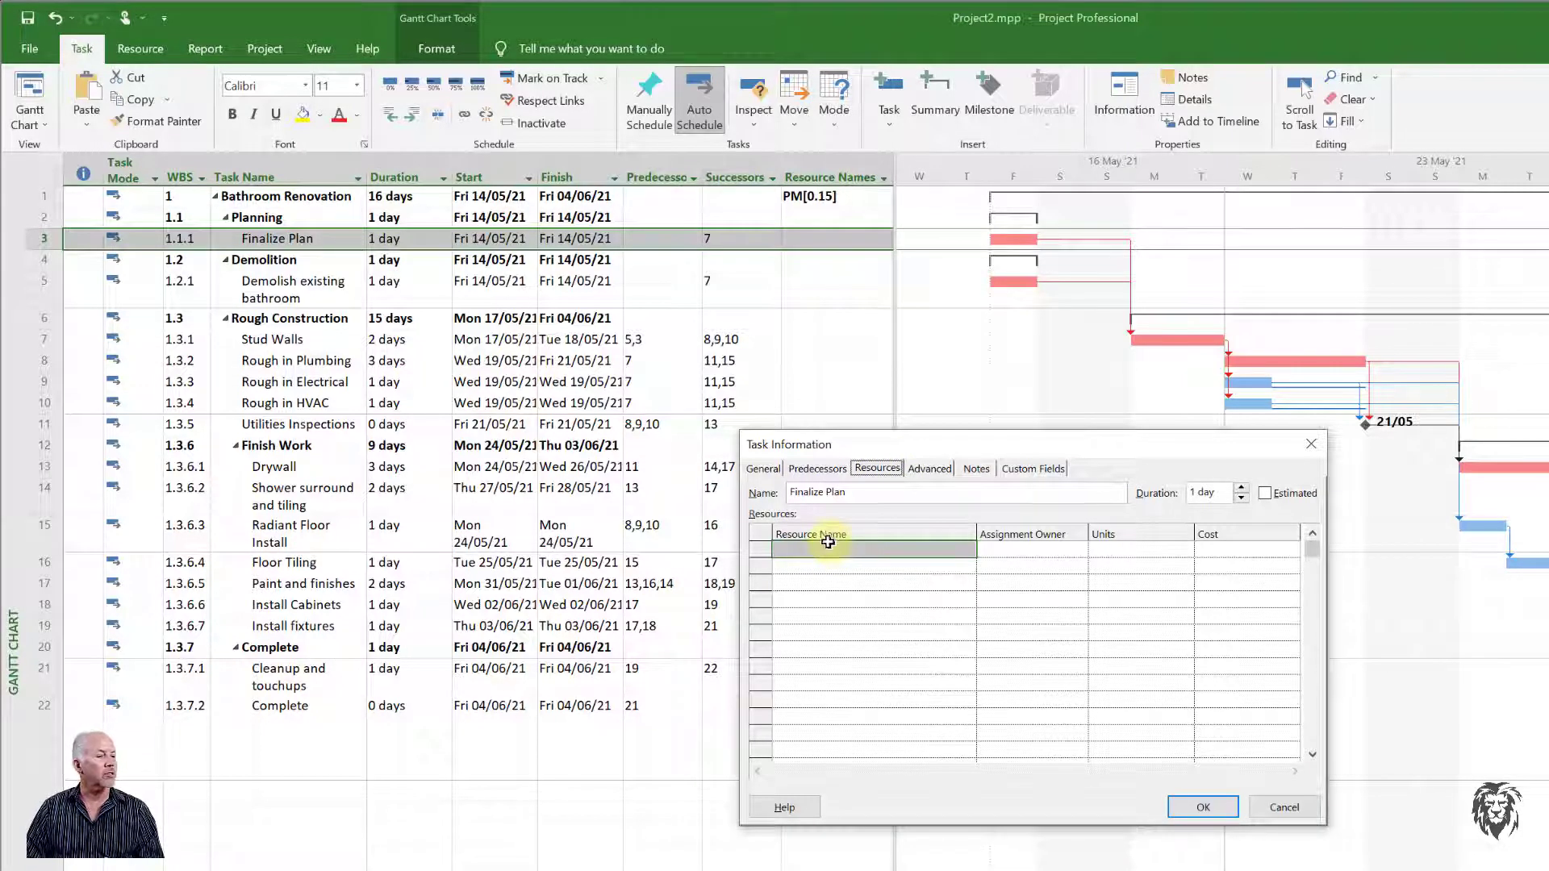
left_click(857, 547)
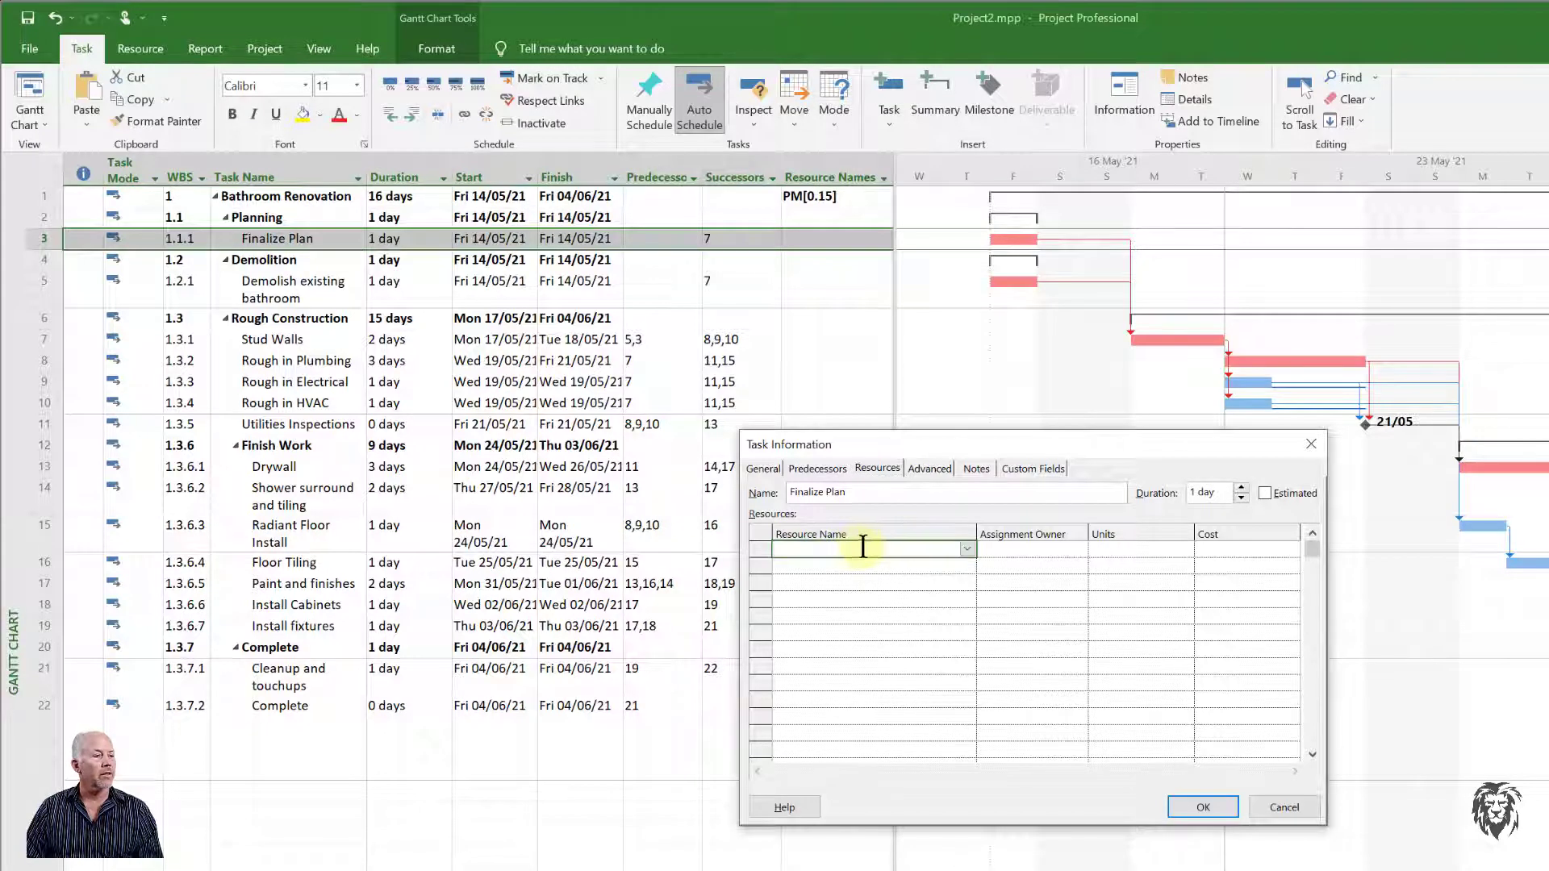
left_click(968, 550)
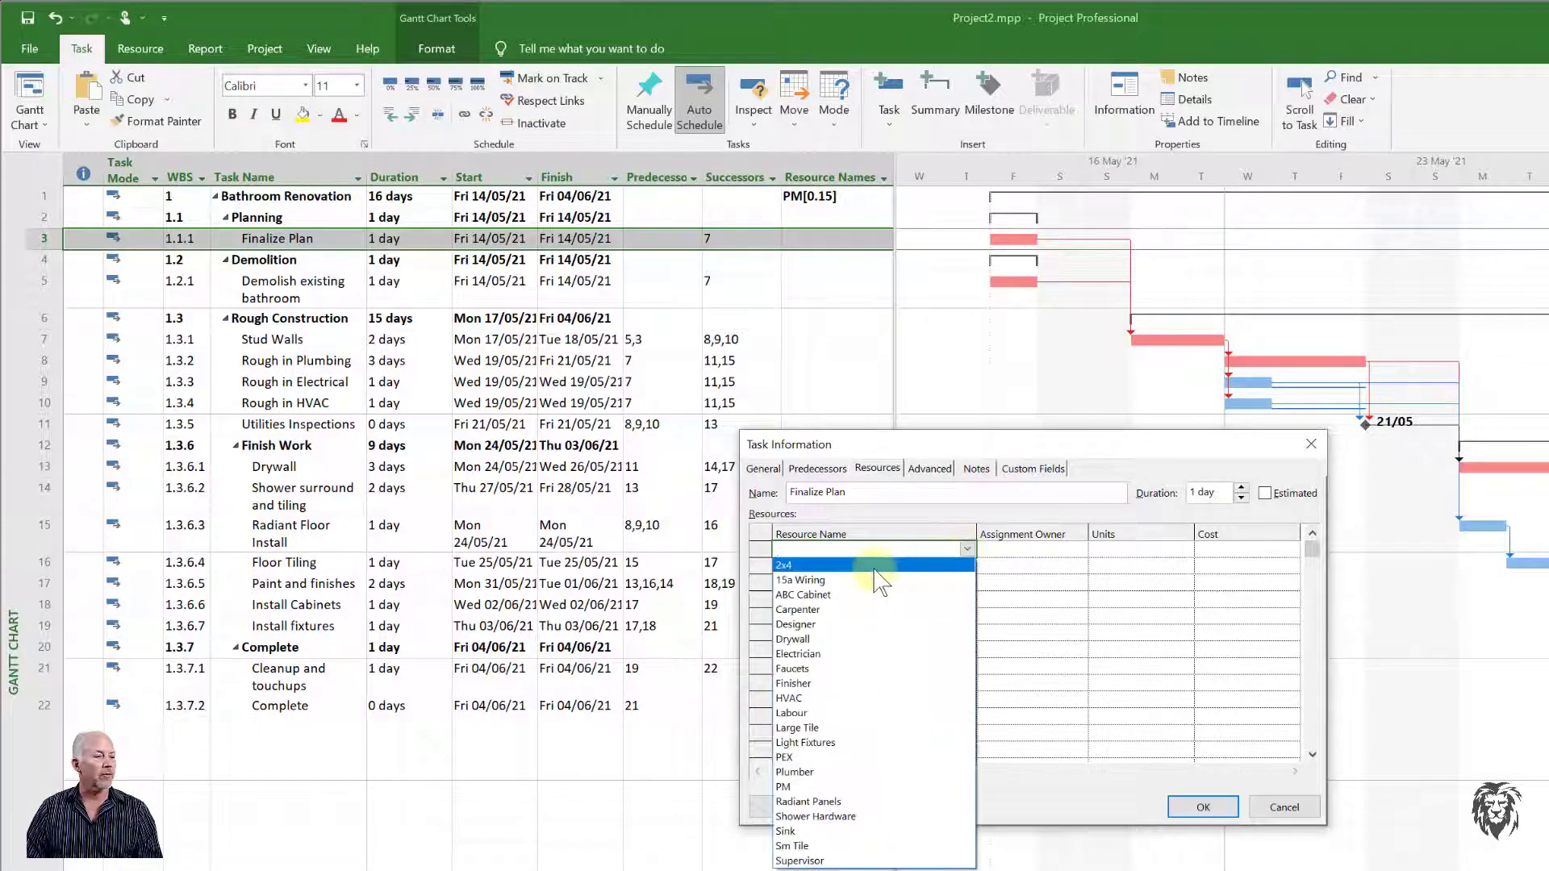
left_click(846, 625)
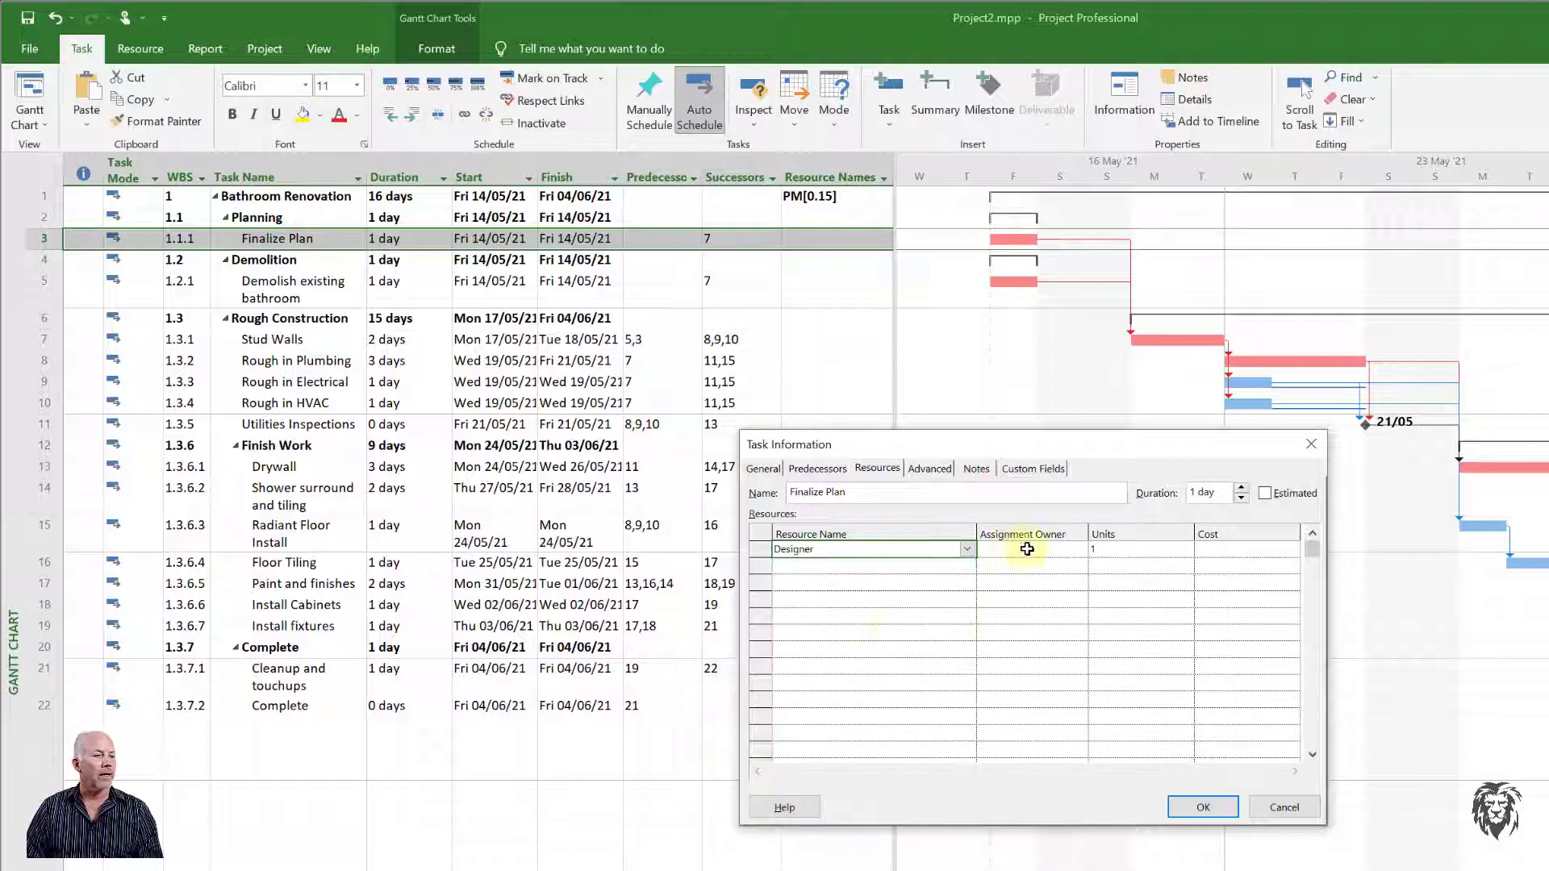
left_click(1147, 549)
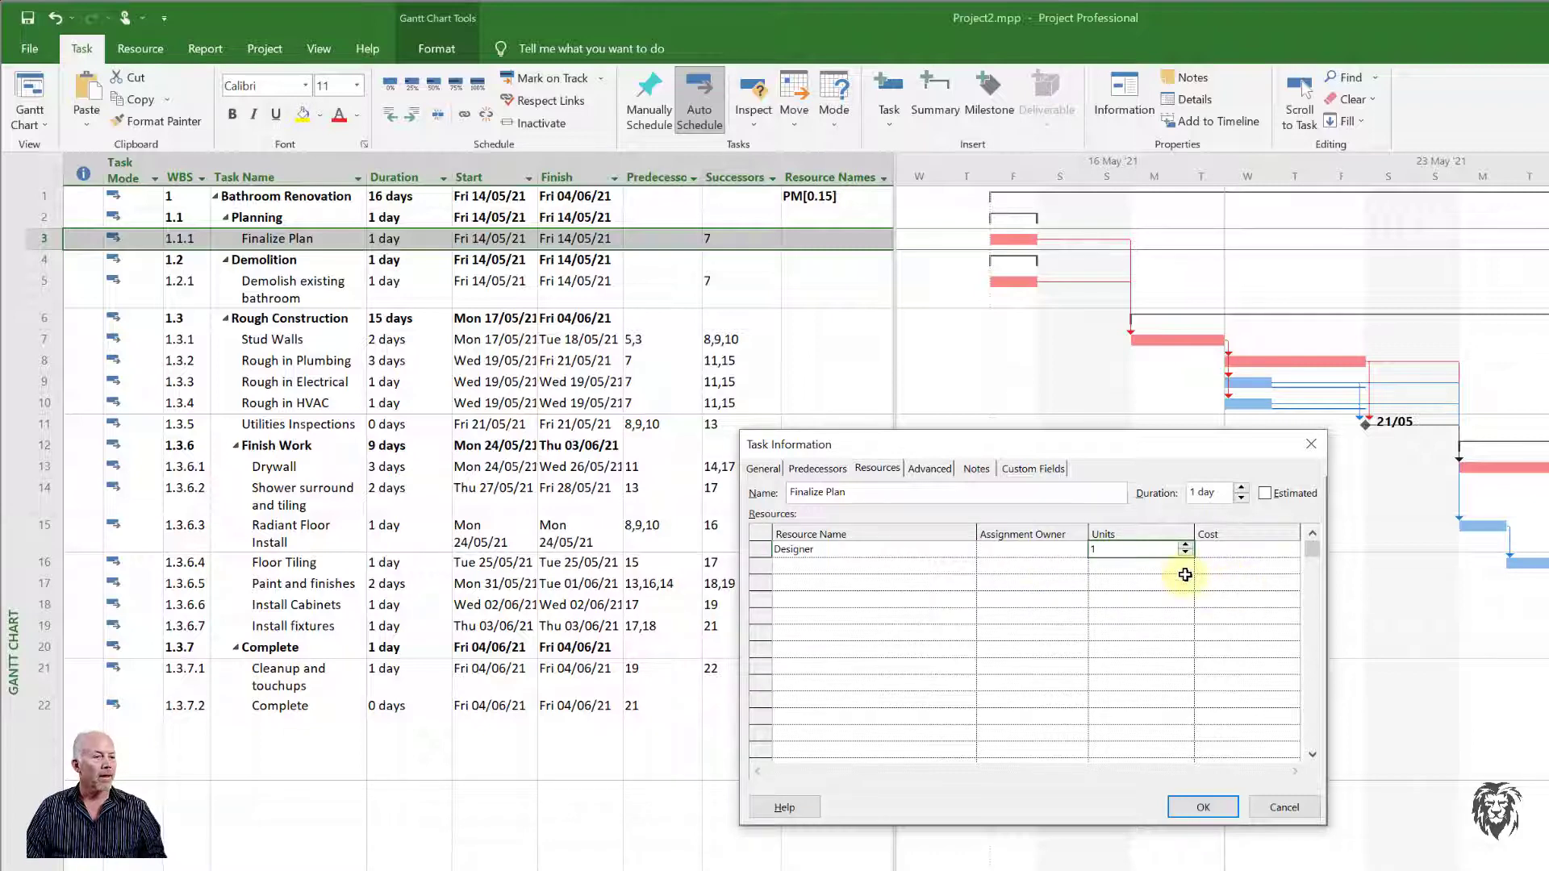
left_click(1202, 807)
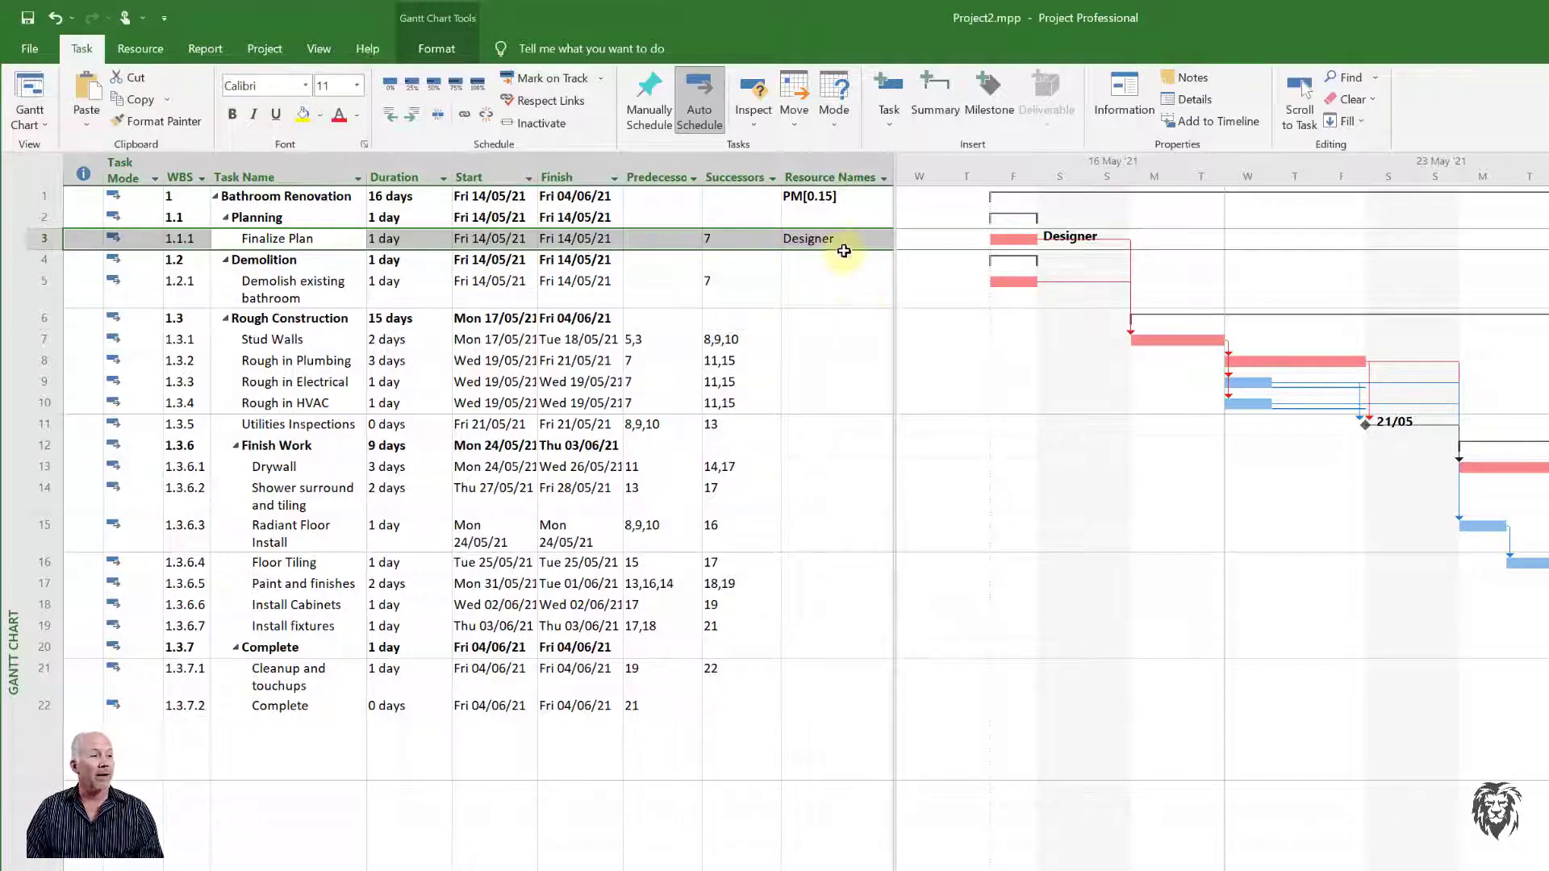
Step: Examine the list of assignable resources for the Finalize Plan task without changing the assignment
left_click(879, 237)
left_click(885, 240)
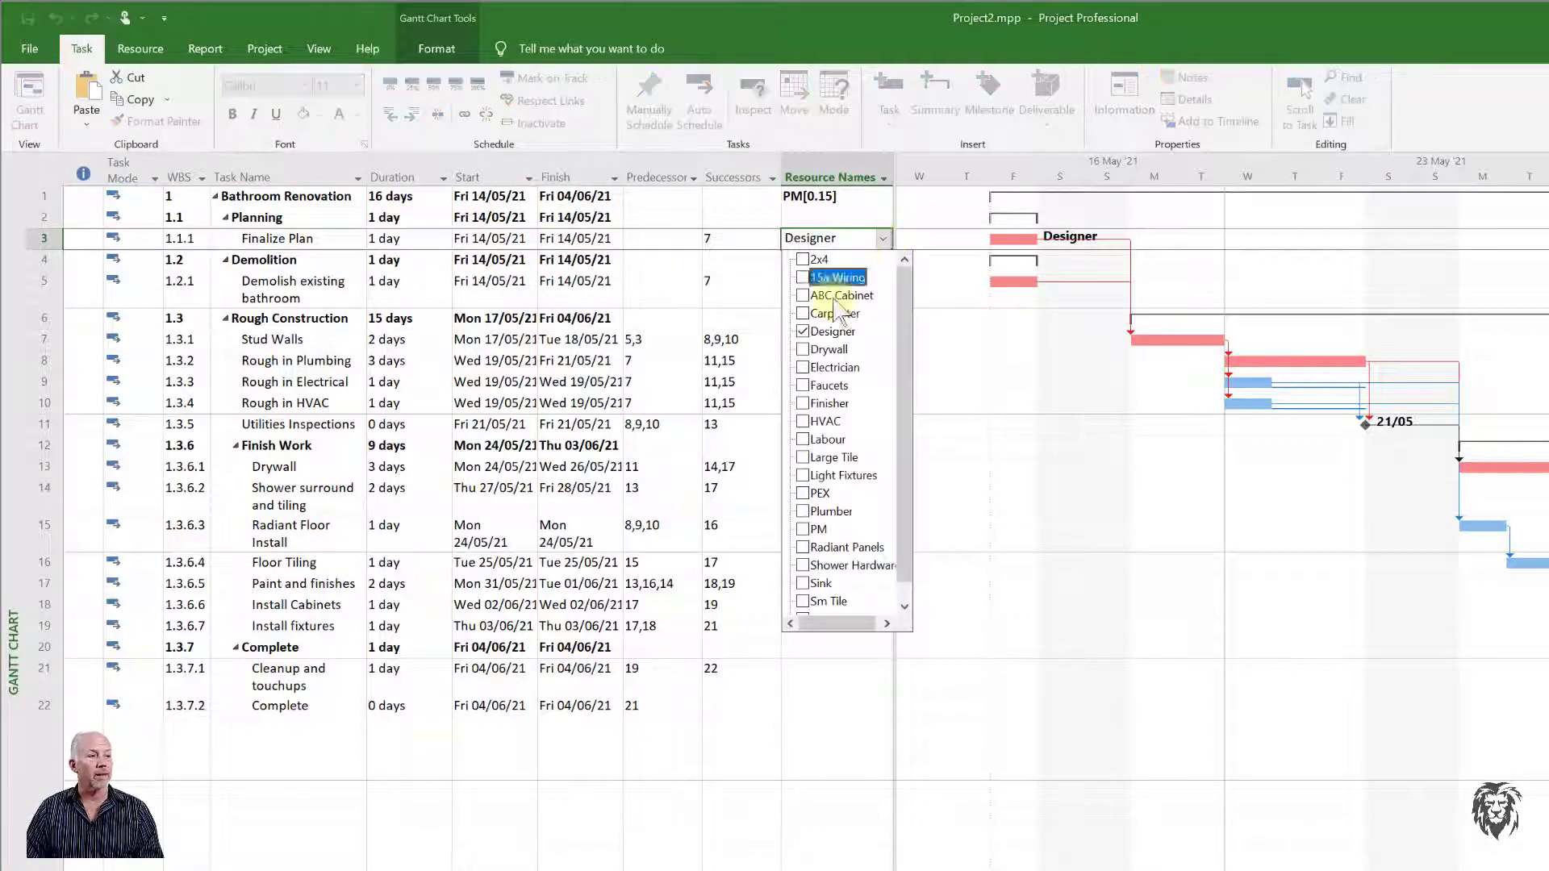
left_click(885, 240)
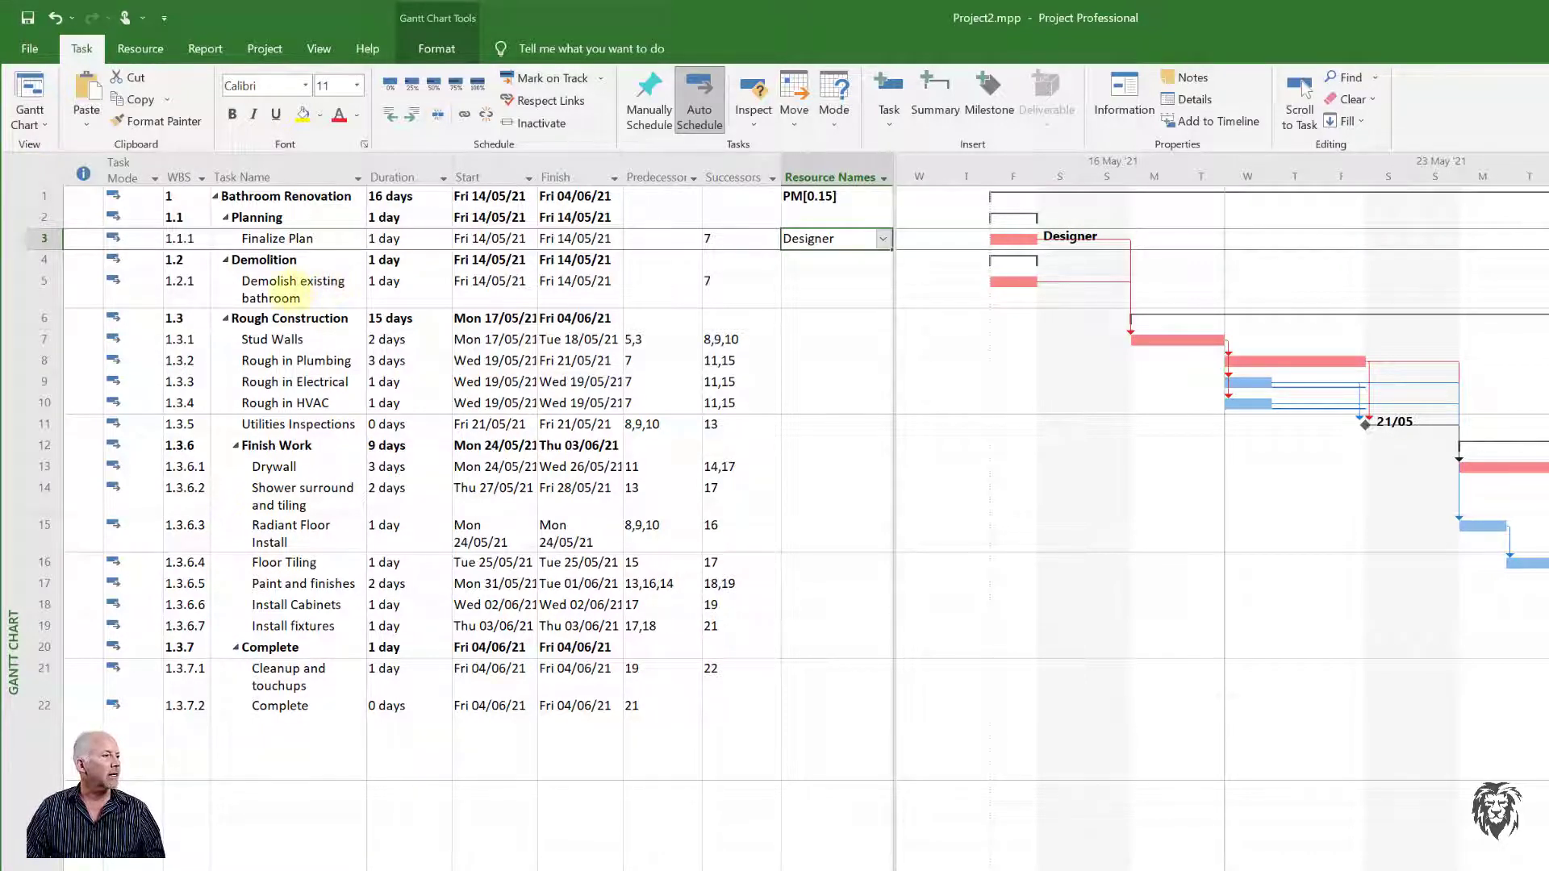
Step: Add the Labour resource to the Demolish existing bathroom task through its task information
left_click(336, 290)
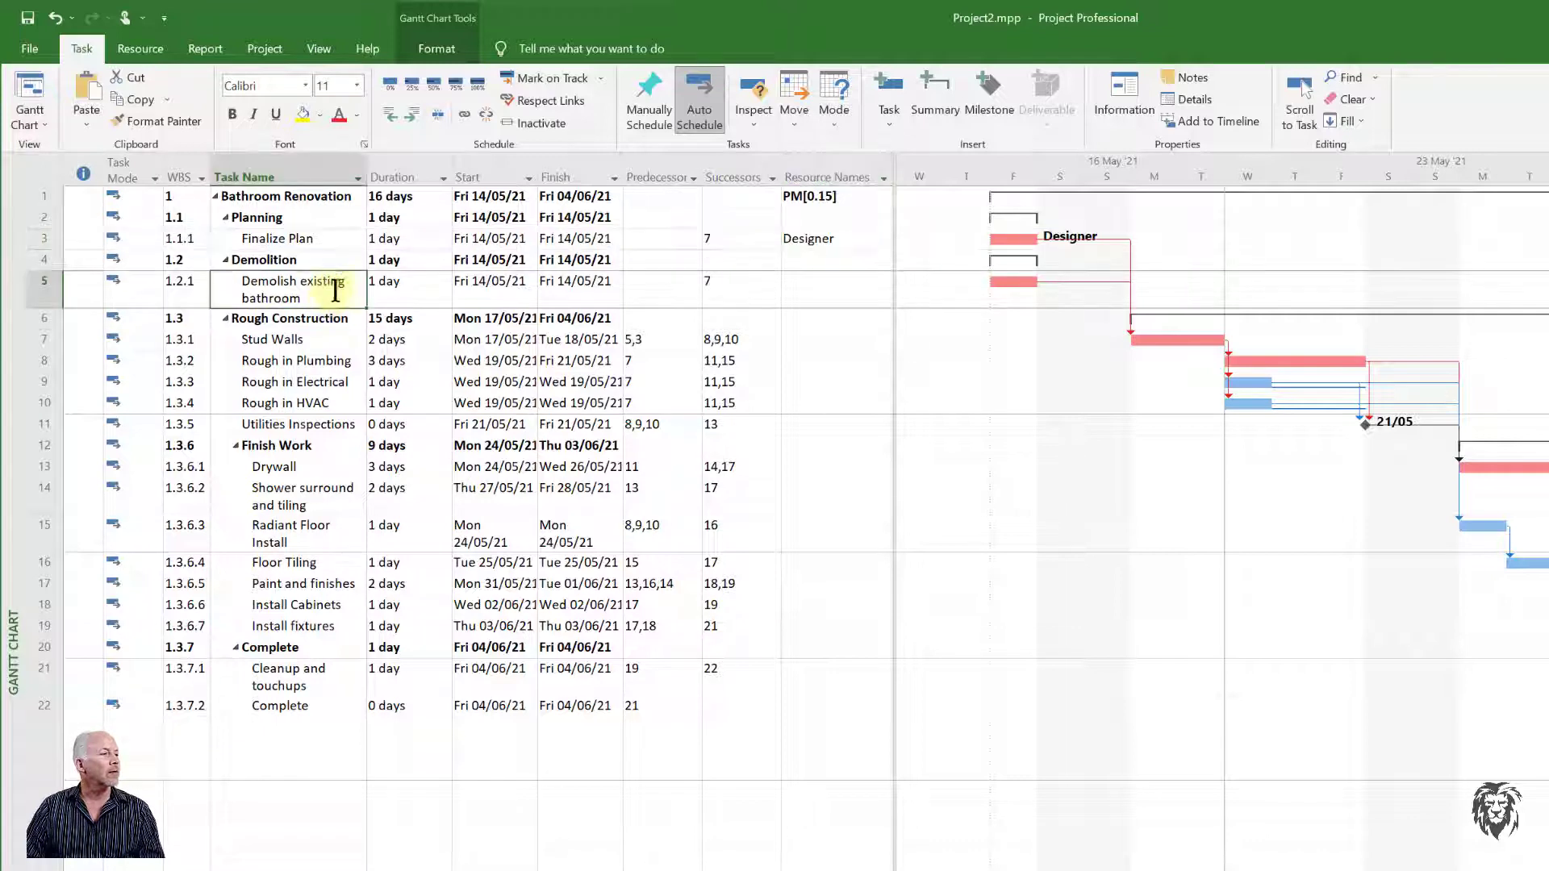
left_click(781, 287)
left_click_drag(878, 308, 884, 308)
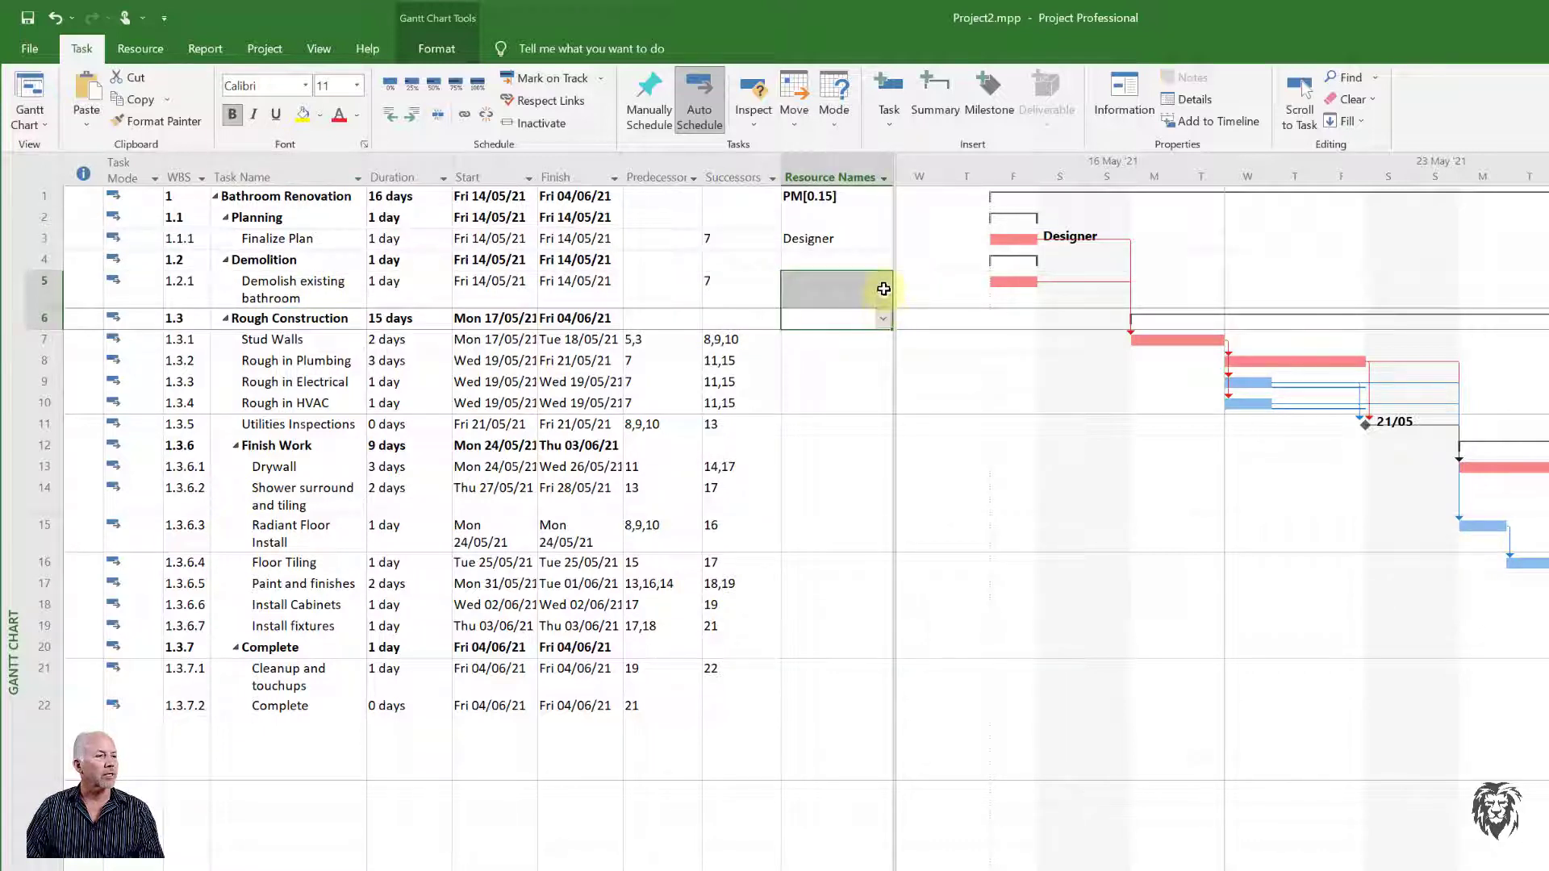
left_click(884, 291)
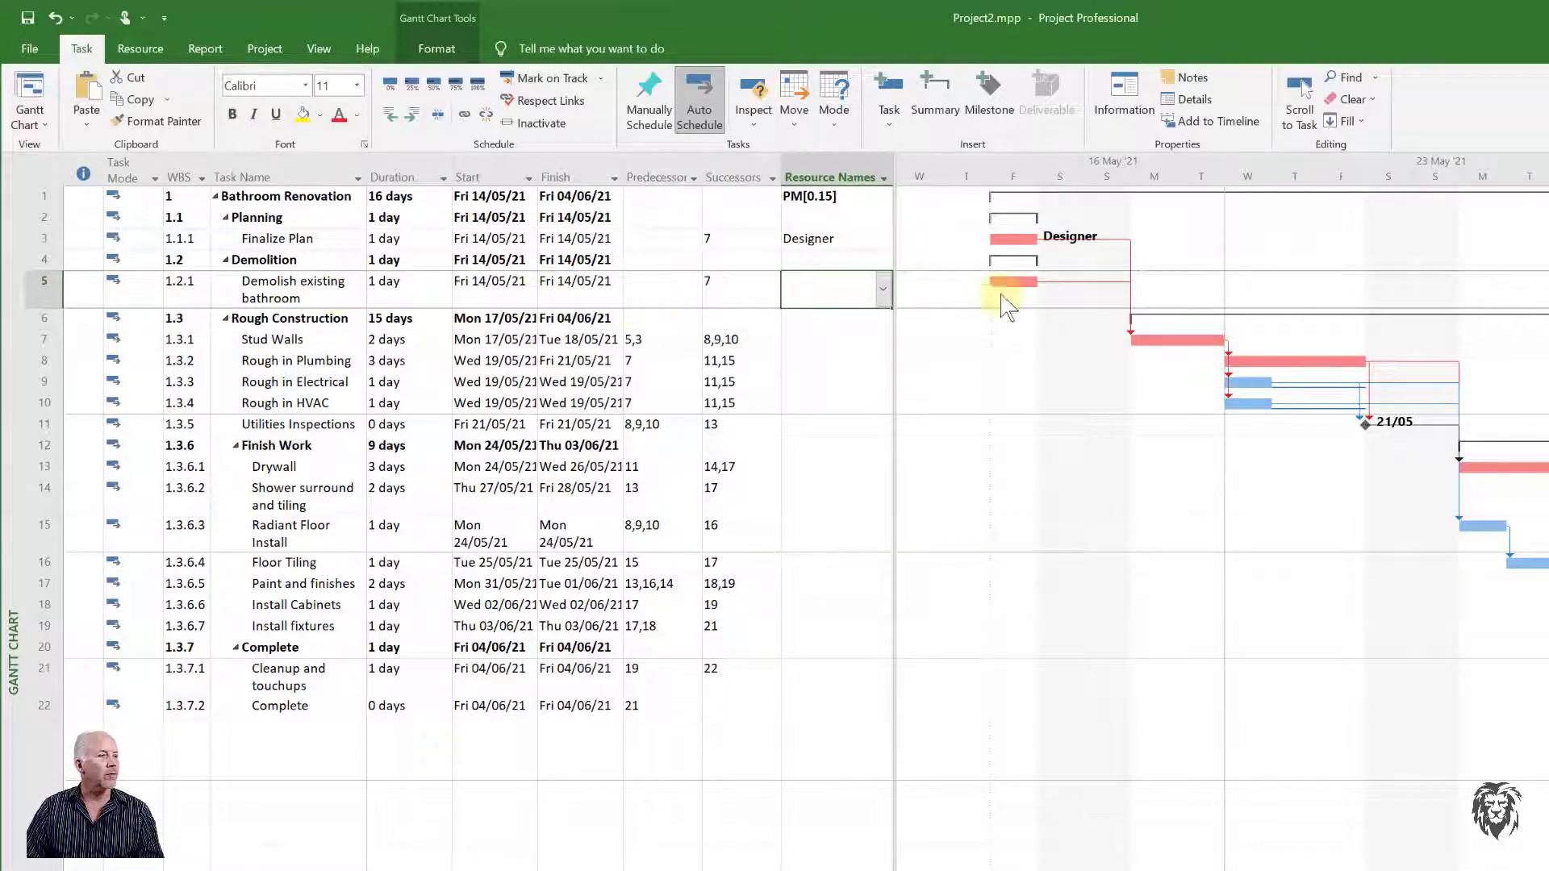
double_click(301, 279)
left_click(875, 468)
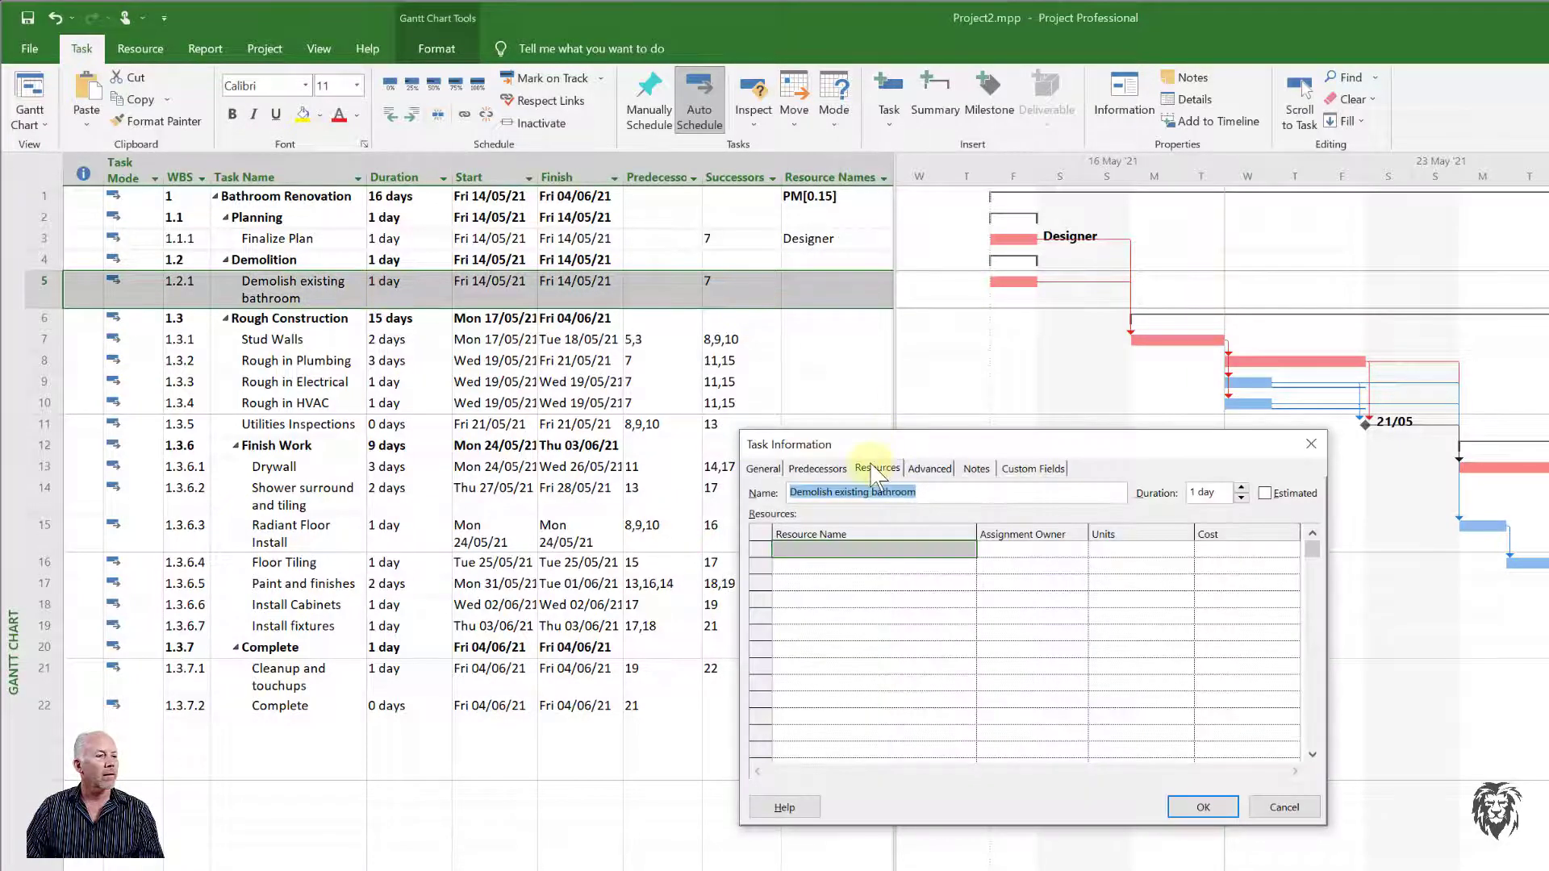
left_click(969, 551)
left_click(967, 549)
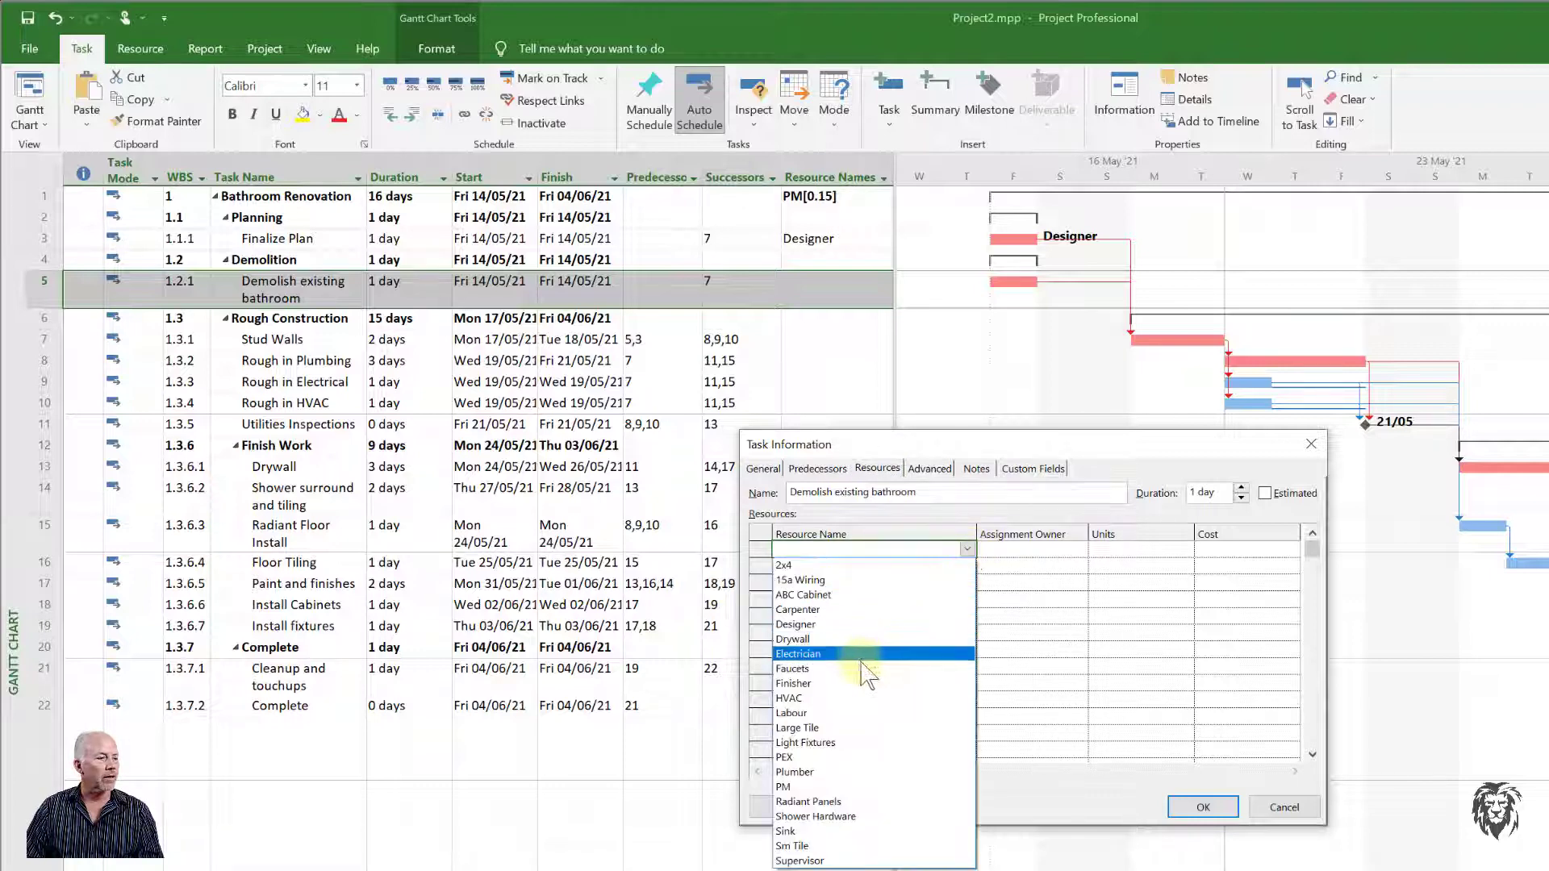
left_click(854, 714)
Step: Set Labour's units to 2 for the Demolish existing bathroom task and apply the assignment
left_click(1125, 551)
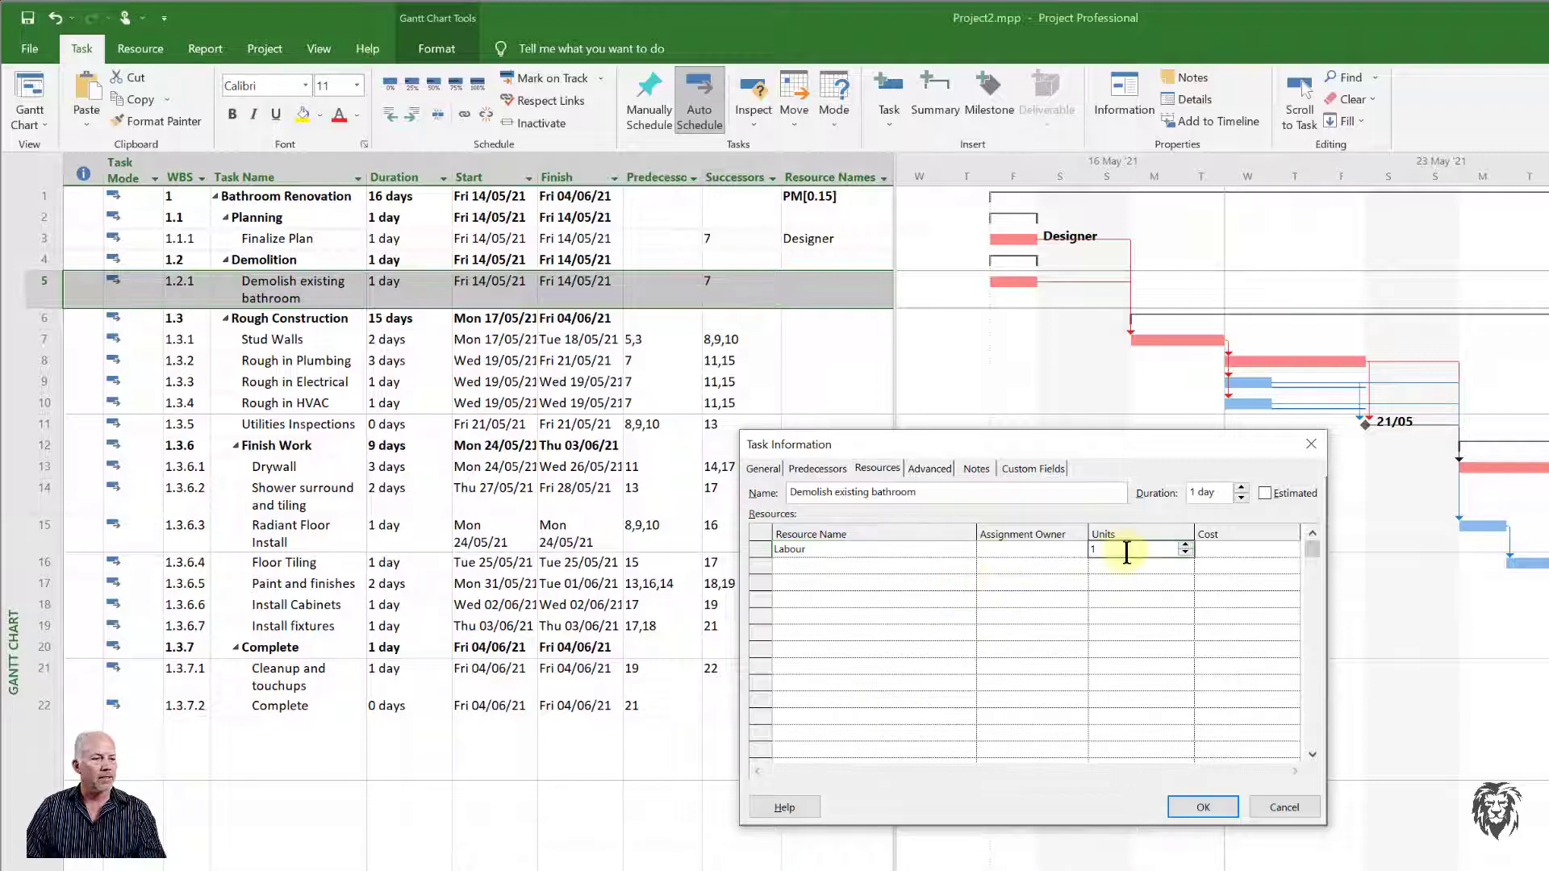
left_click(1184, 545)
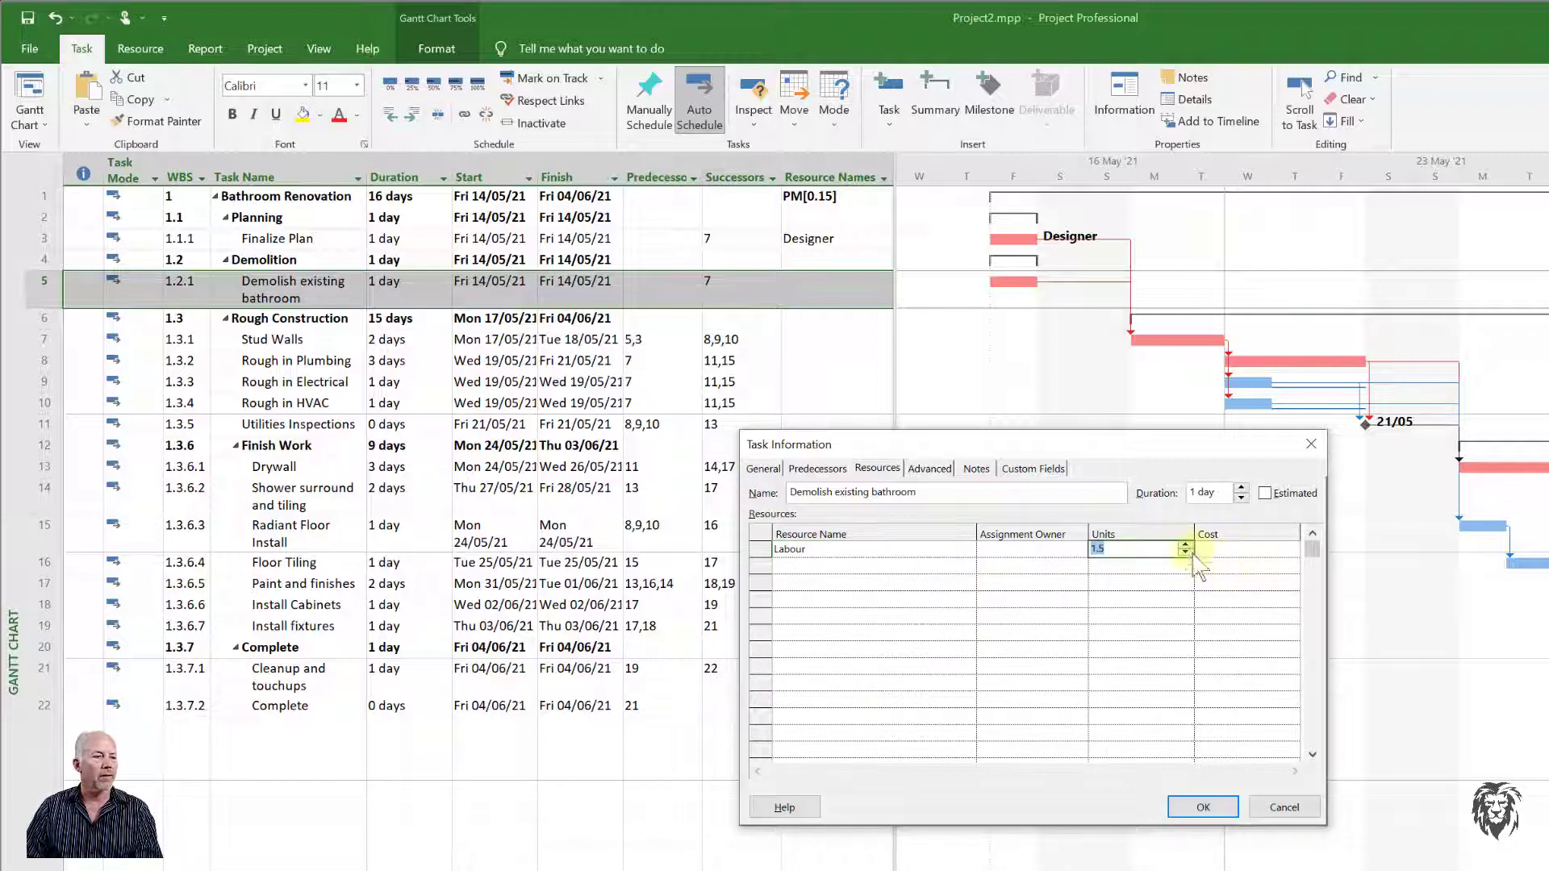
left_click(1185, 546)
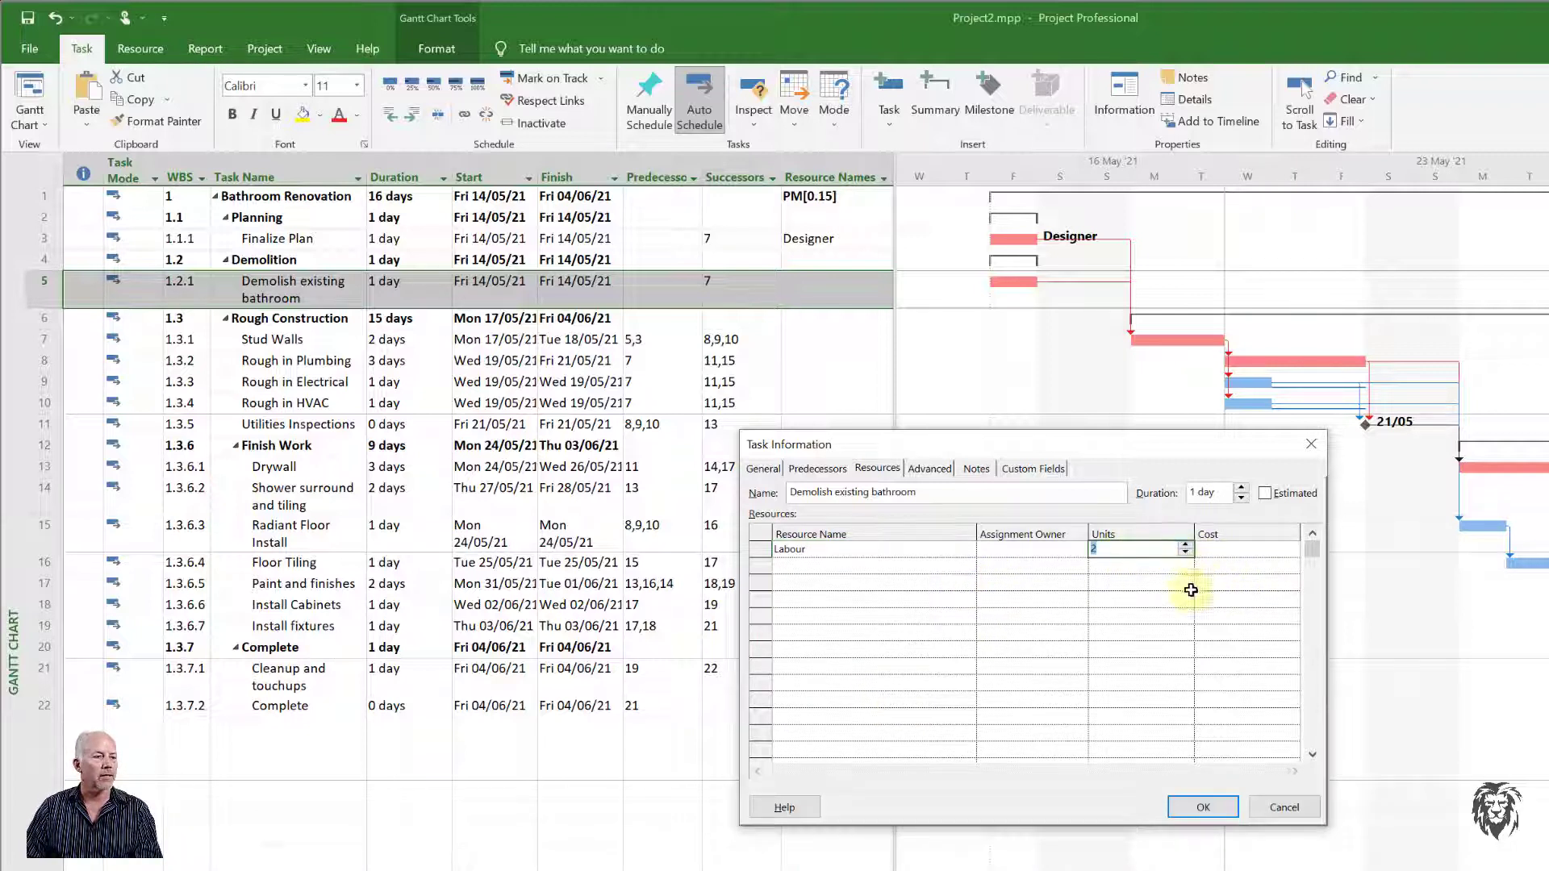
left_click(1204, 807)
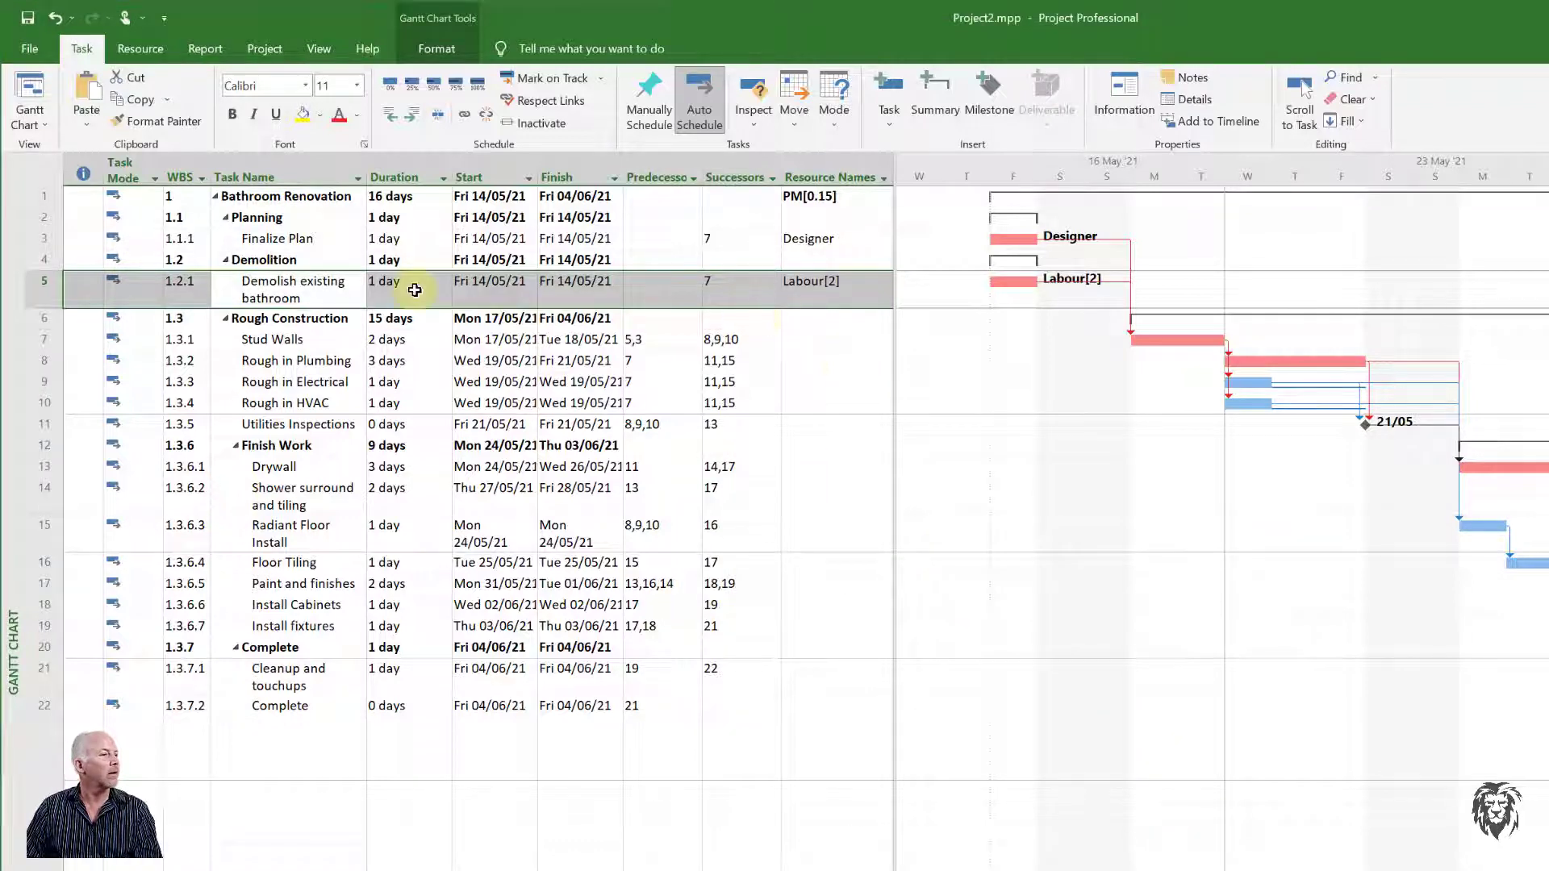
Step: Add the Finisher resource to the Drywall task through its task information
left_click(297, 339)
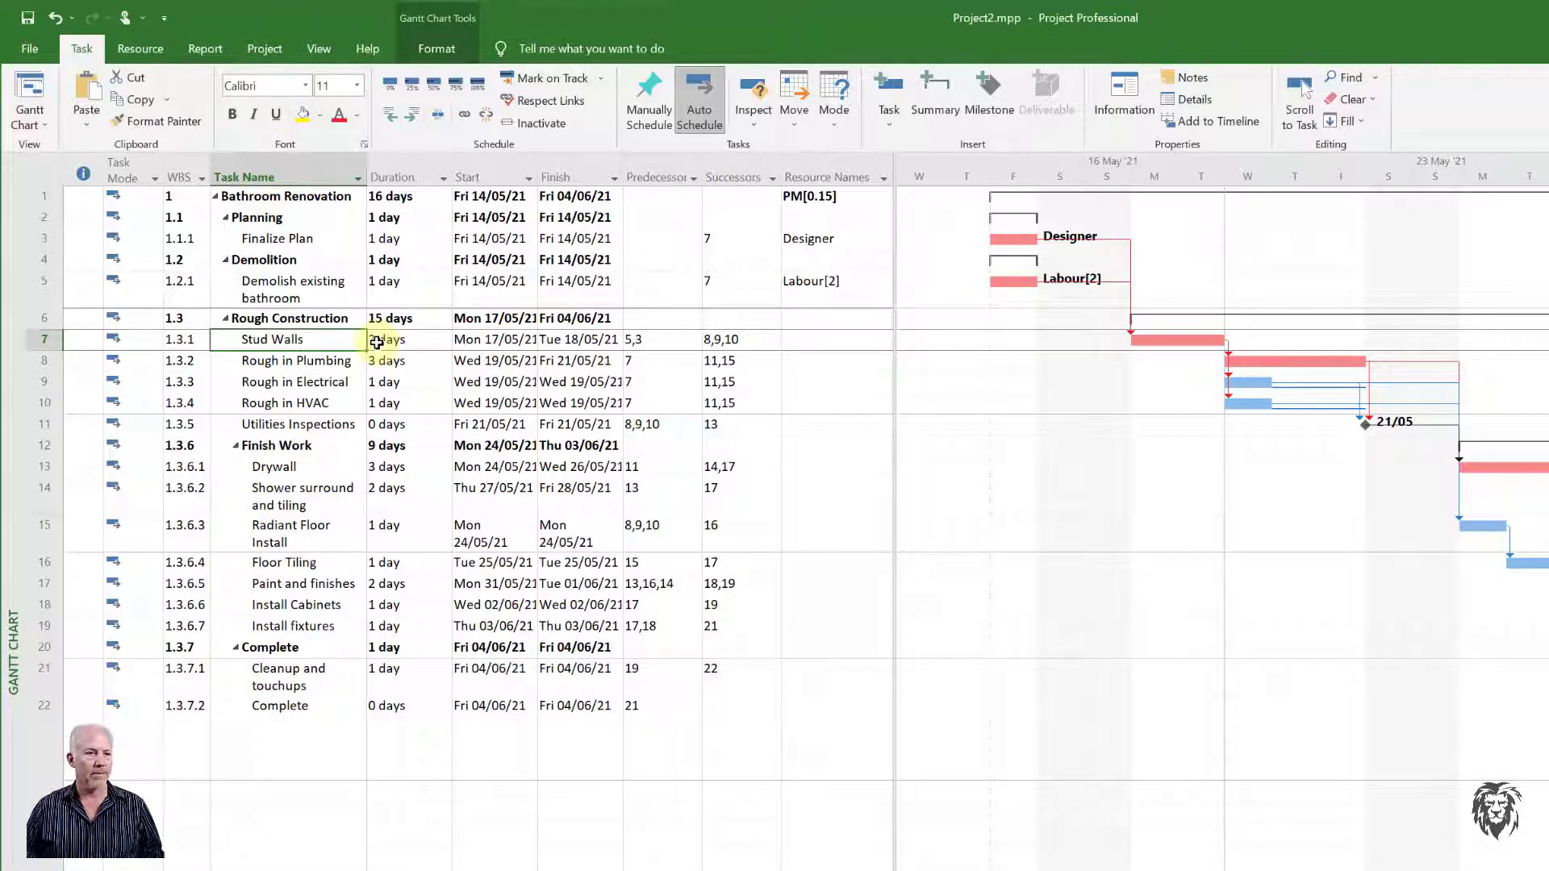
left_click(278, 464)
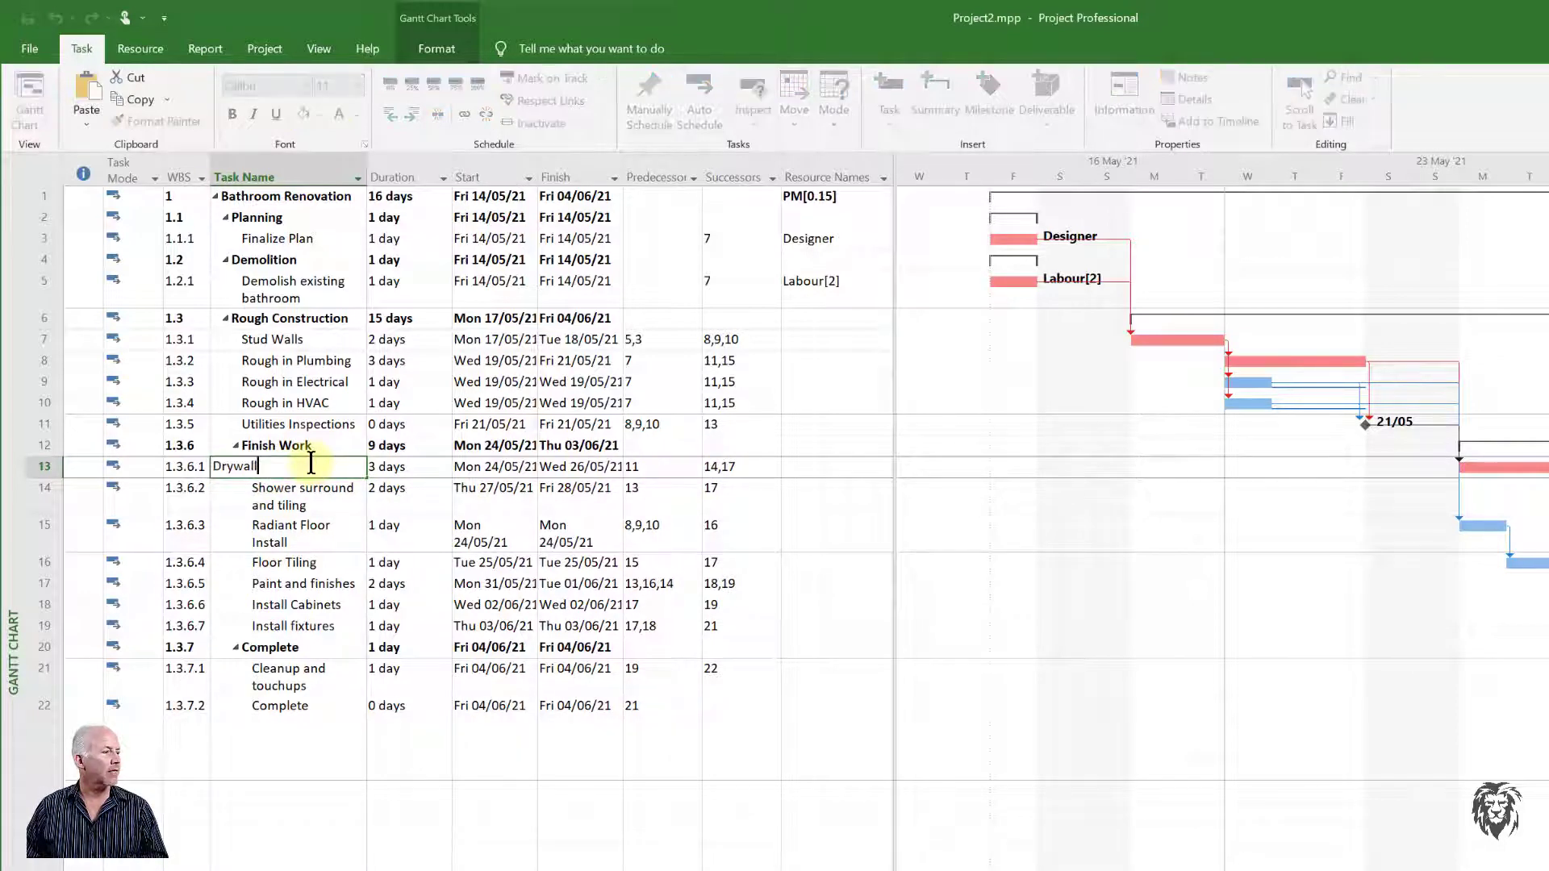
left_click(408, 468)
double_click(418, 475)
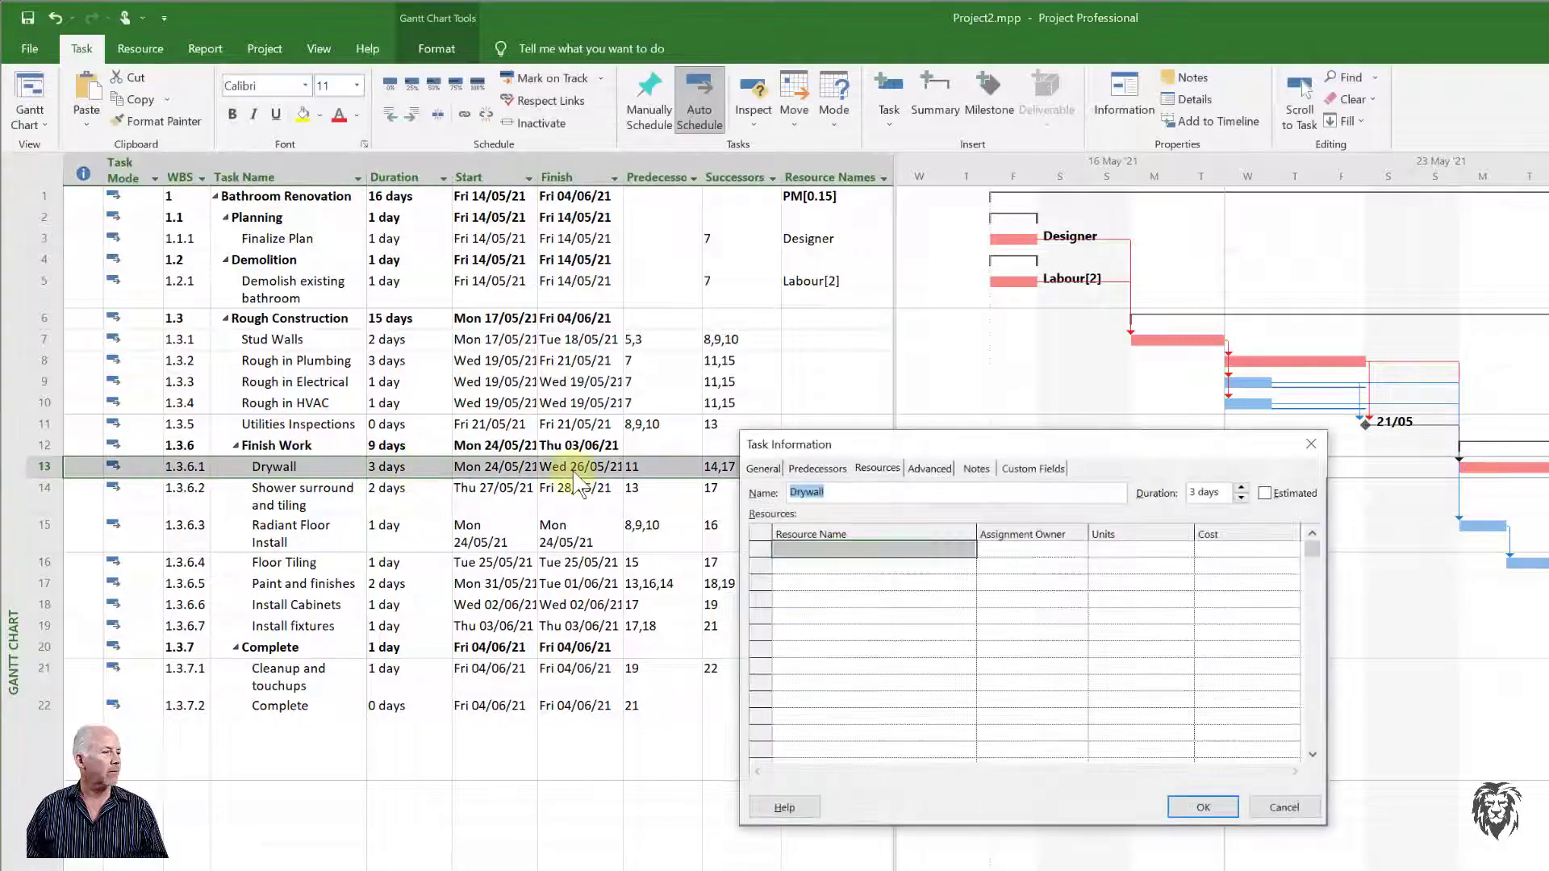
left_click(870, 472)
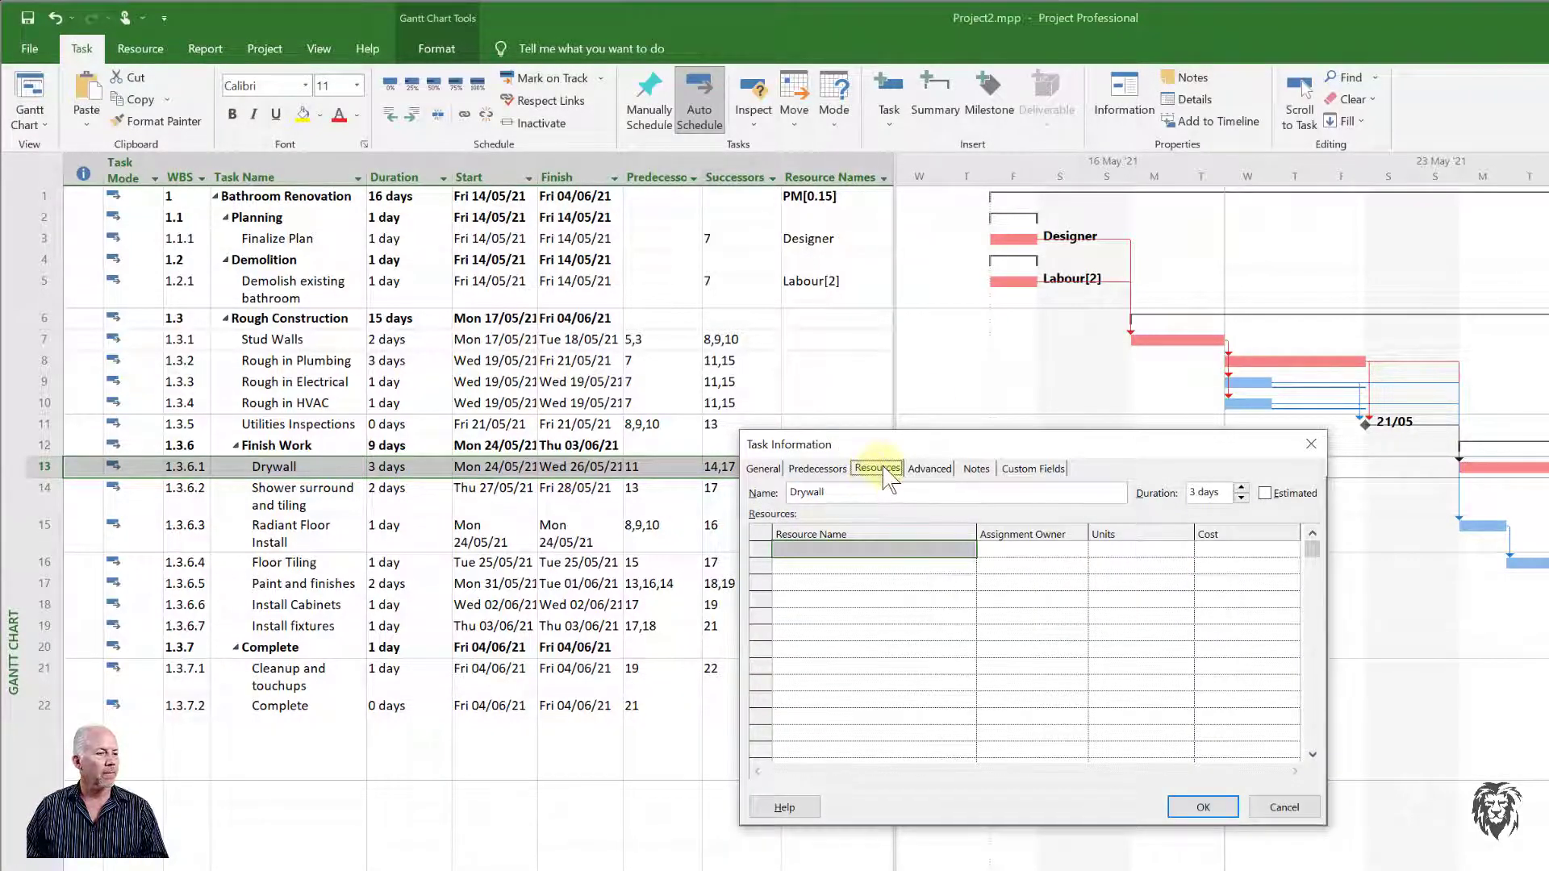
left_click(964, 555)
left_click(967, 551)
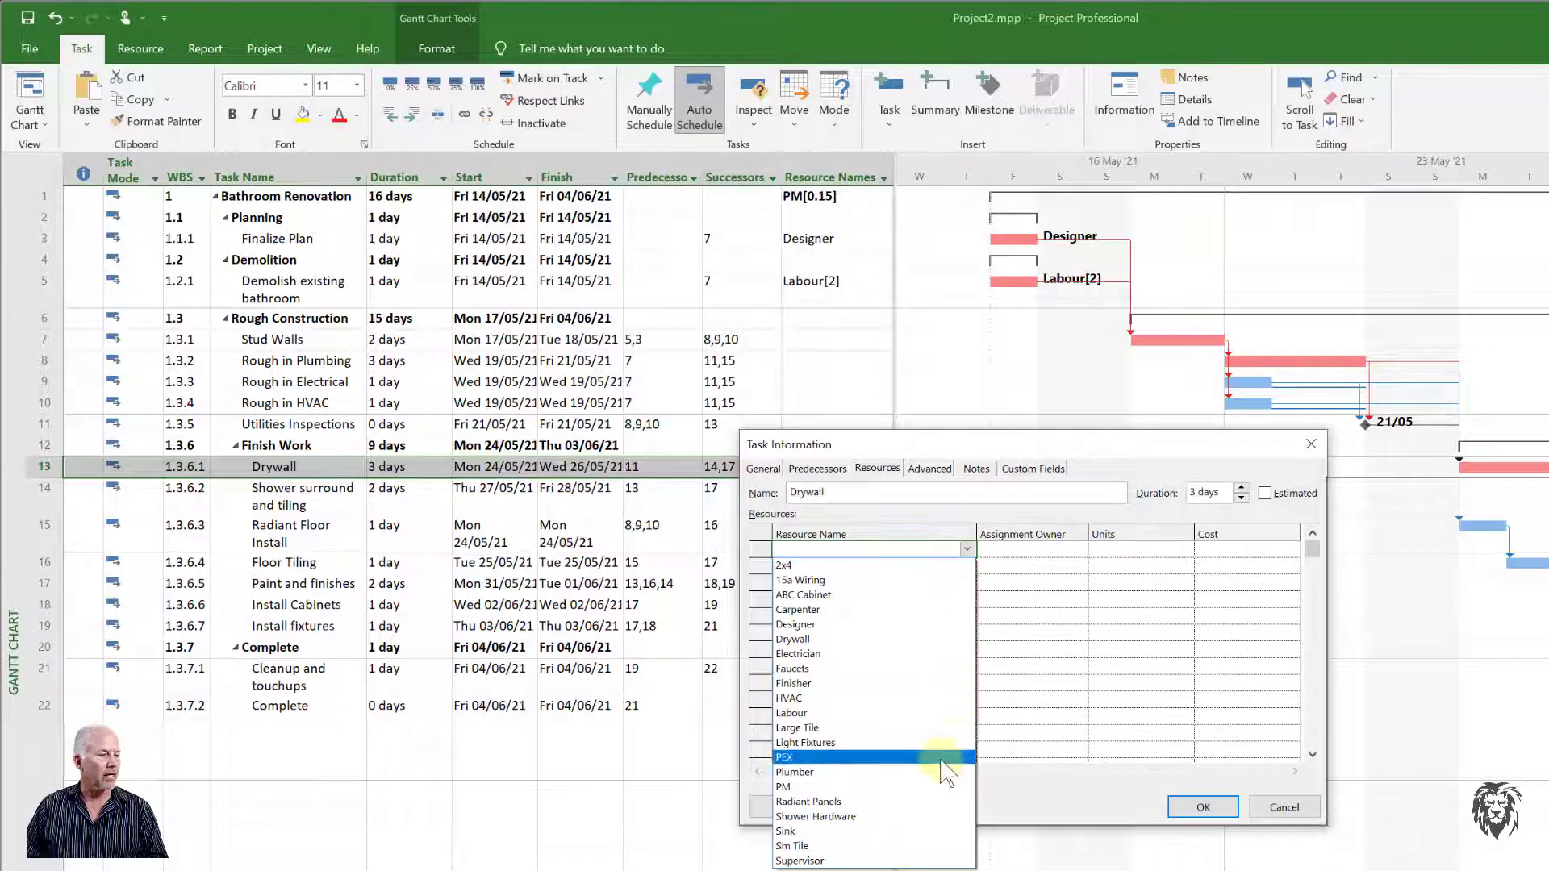
left_click(865, 686)
Step: Set Finisher's units to 2 for the Drywall task and start a second resource row
left_click(1117, 550)
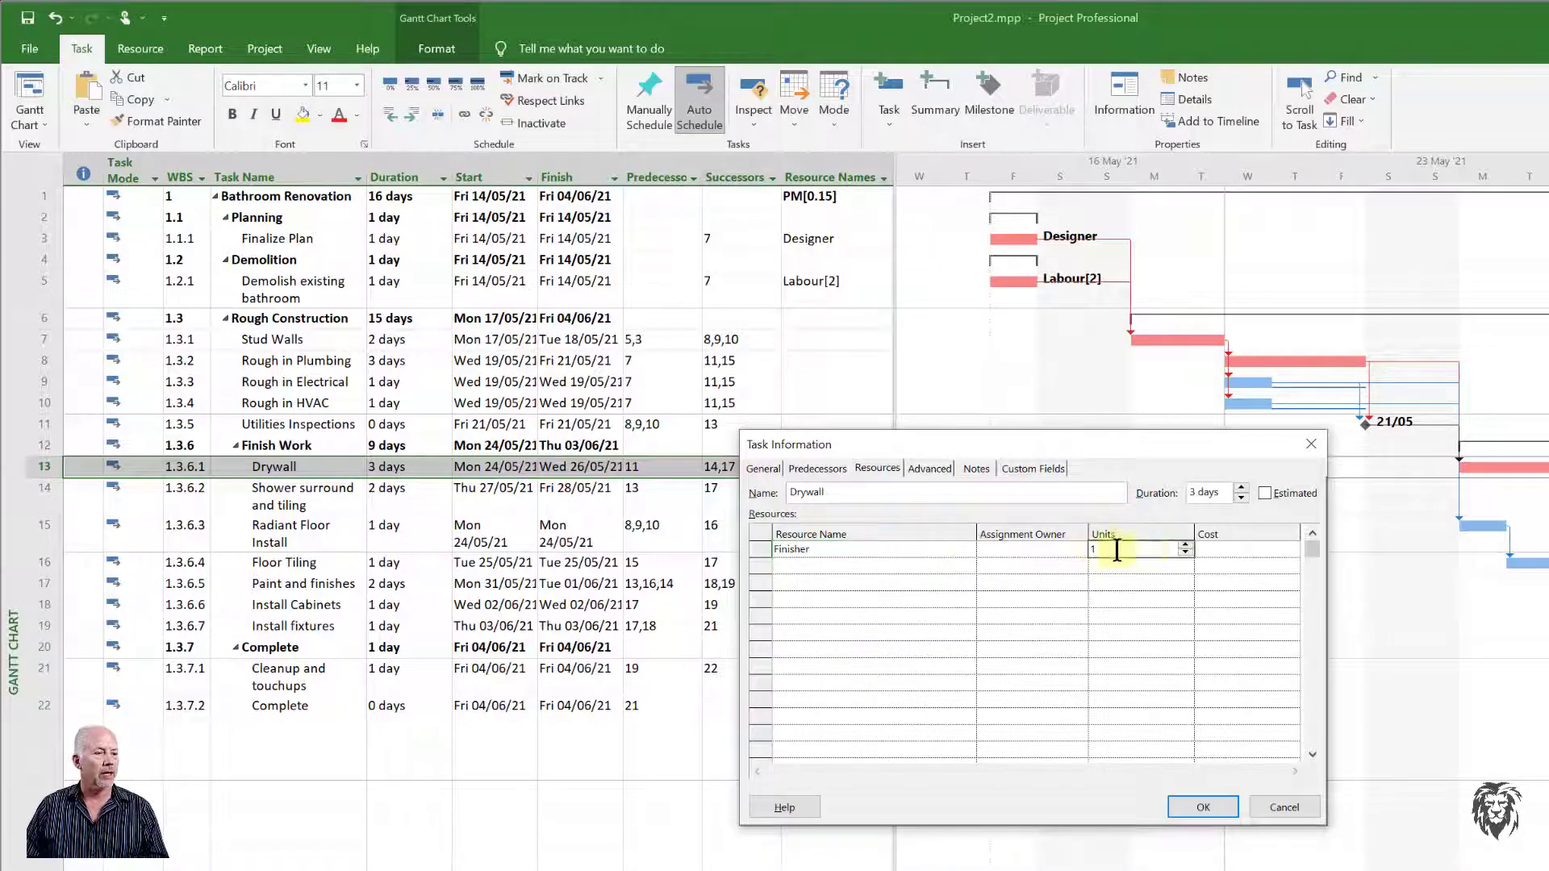
left_click(1184, 545)
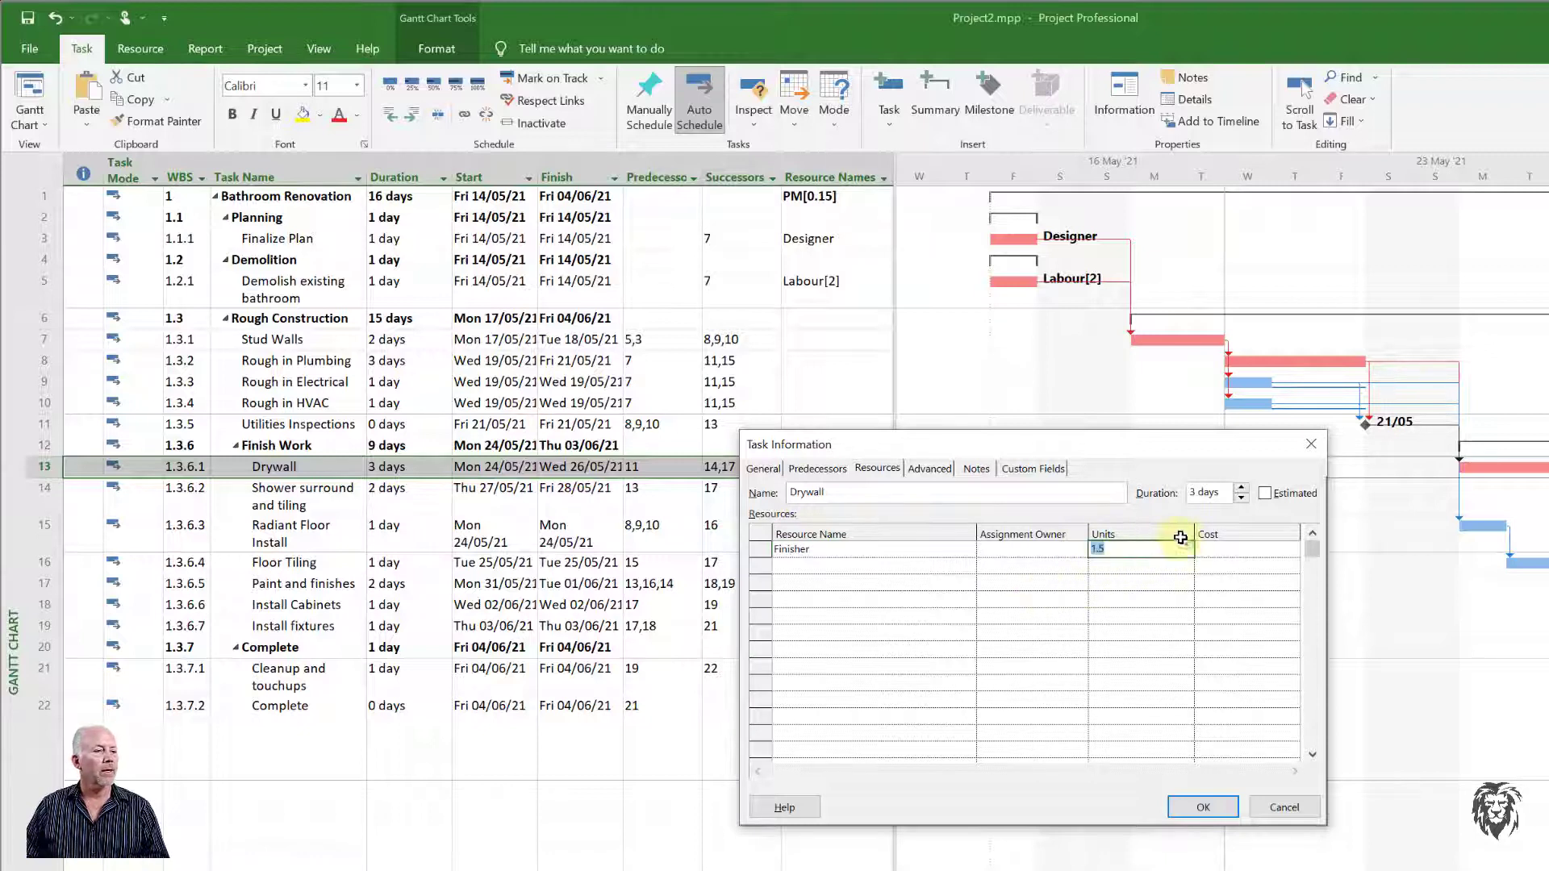
left_click(1184, 544)
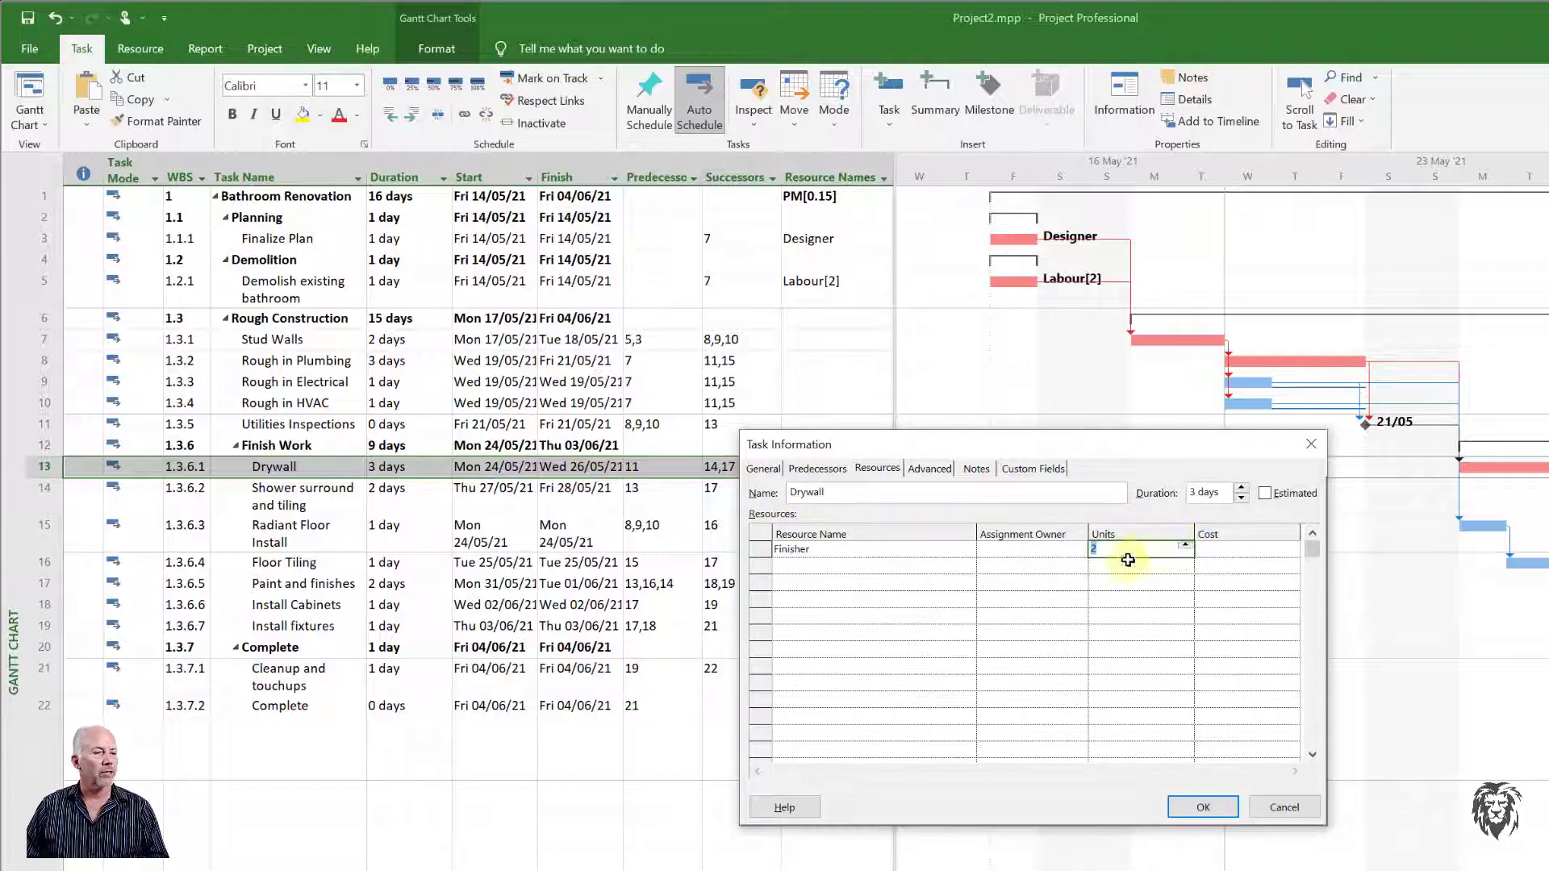
left_click(881, 564)
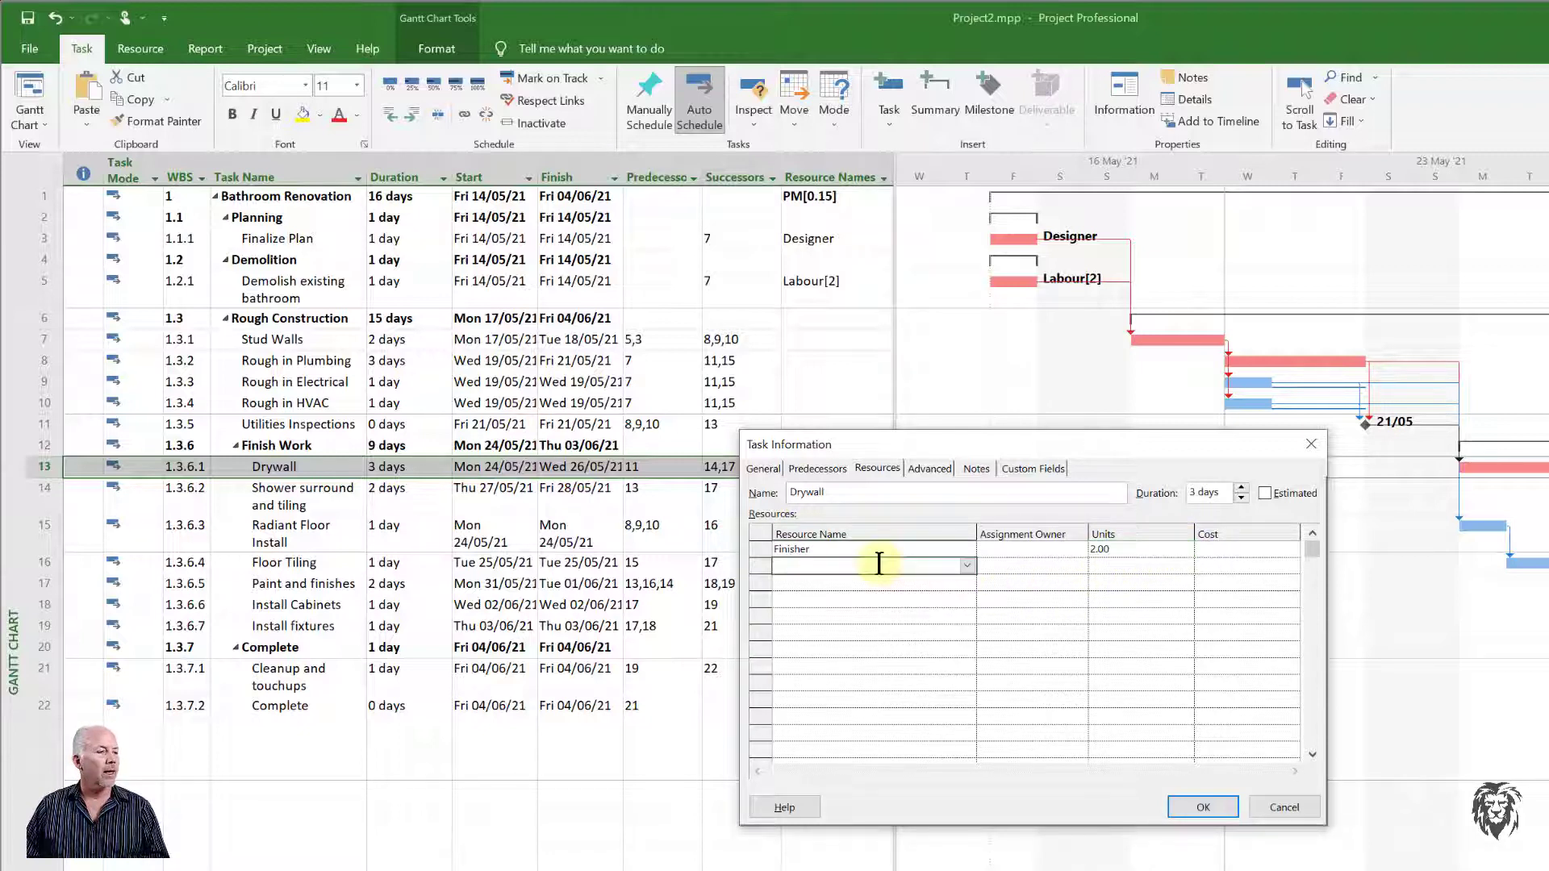
Step: Add the Drywall material to the Drywall task with 12 units and apply the resource assignments
left_click(968, 566)
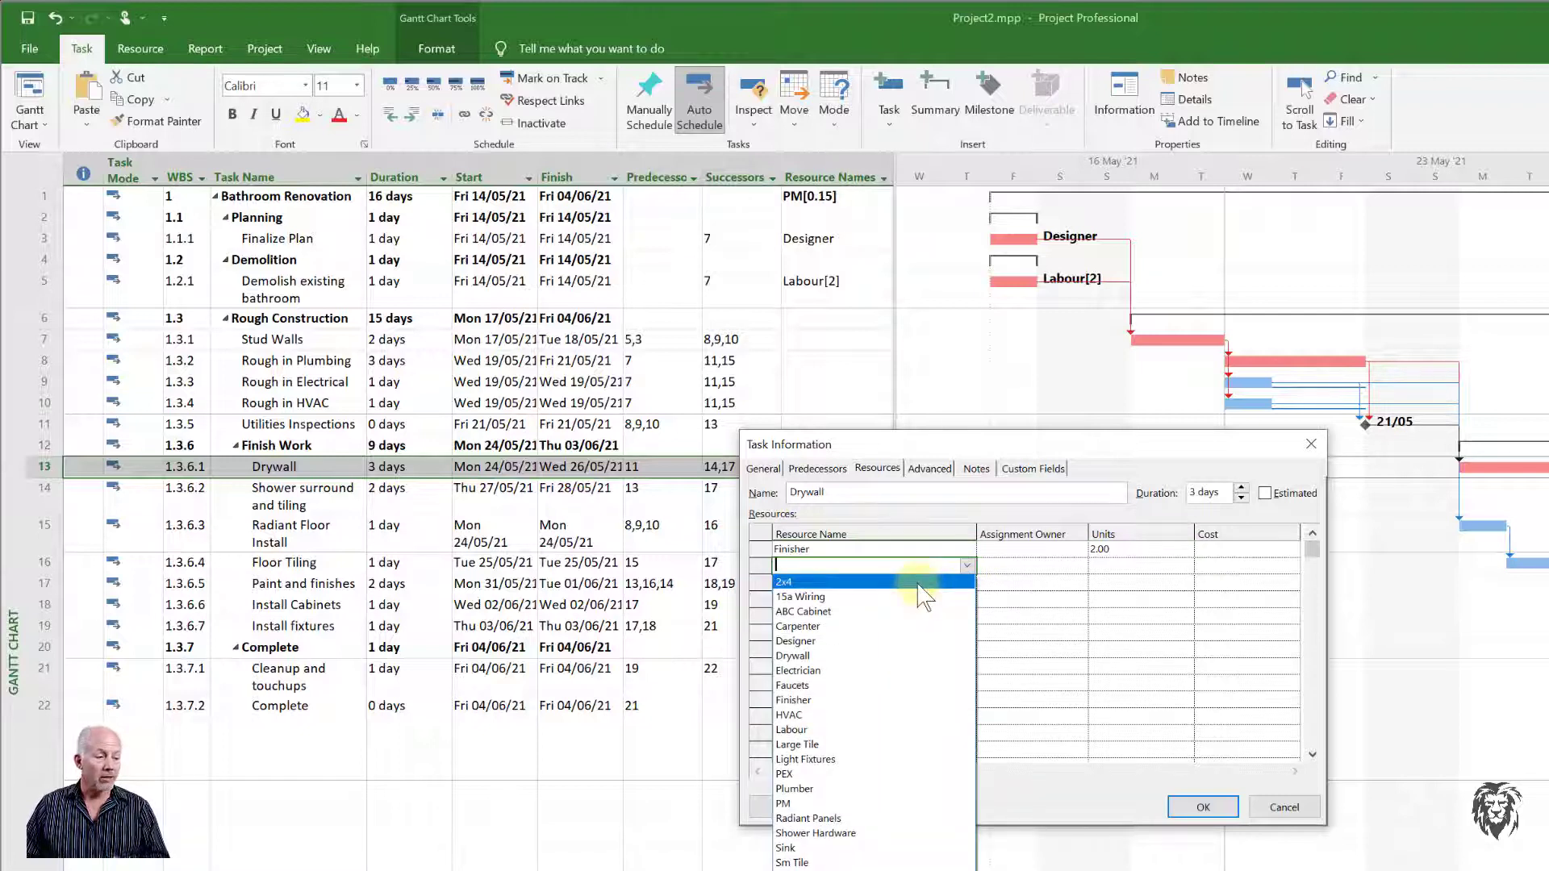
left_click(876, 656)
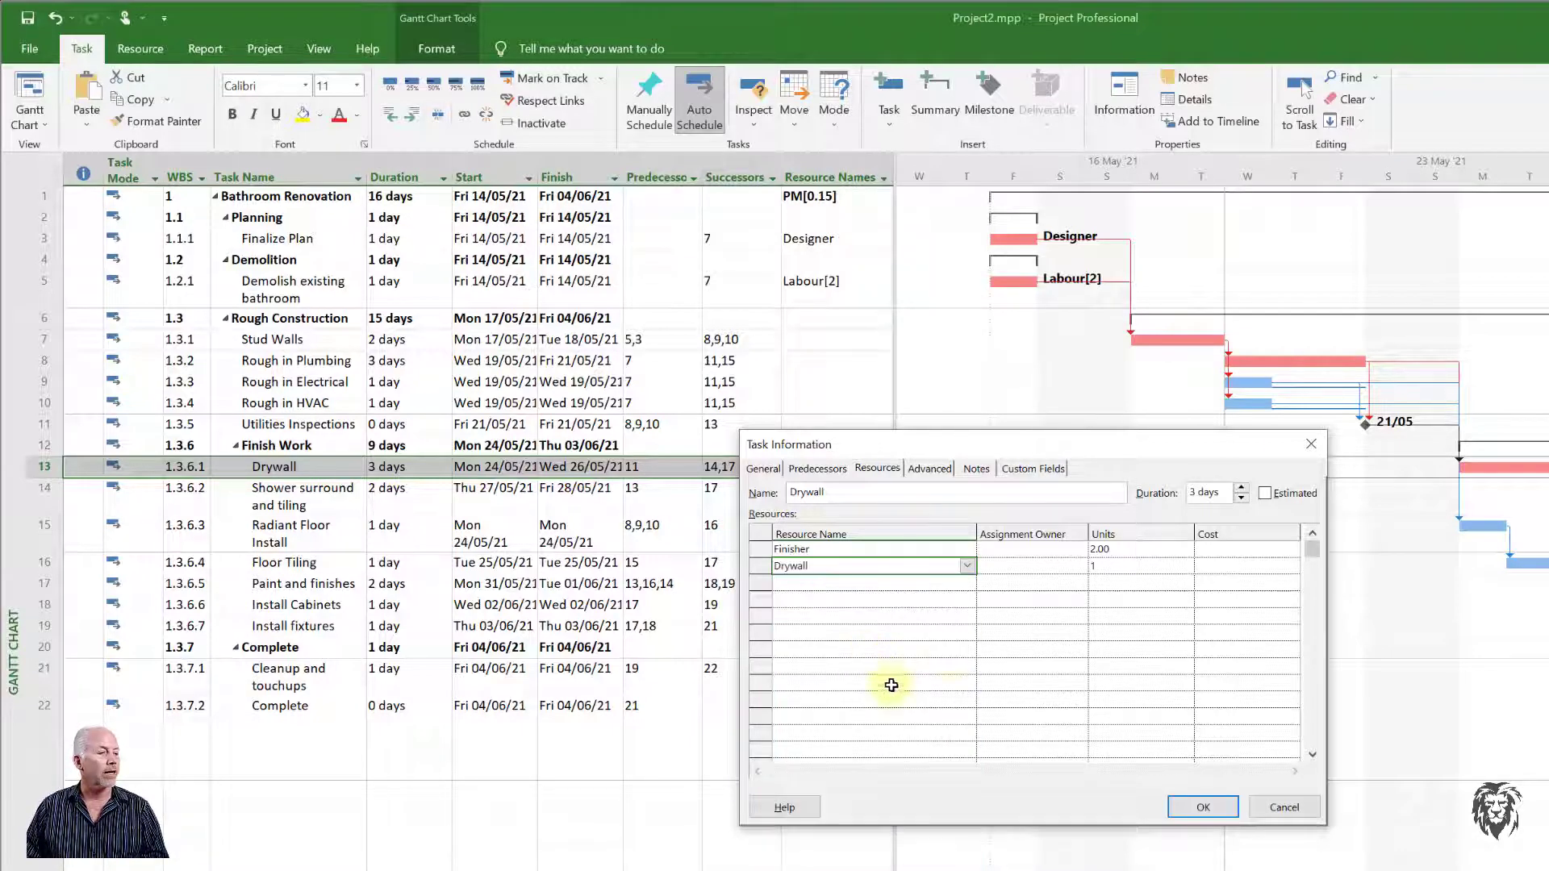
left_click(1105, 568)
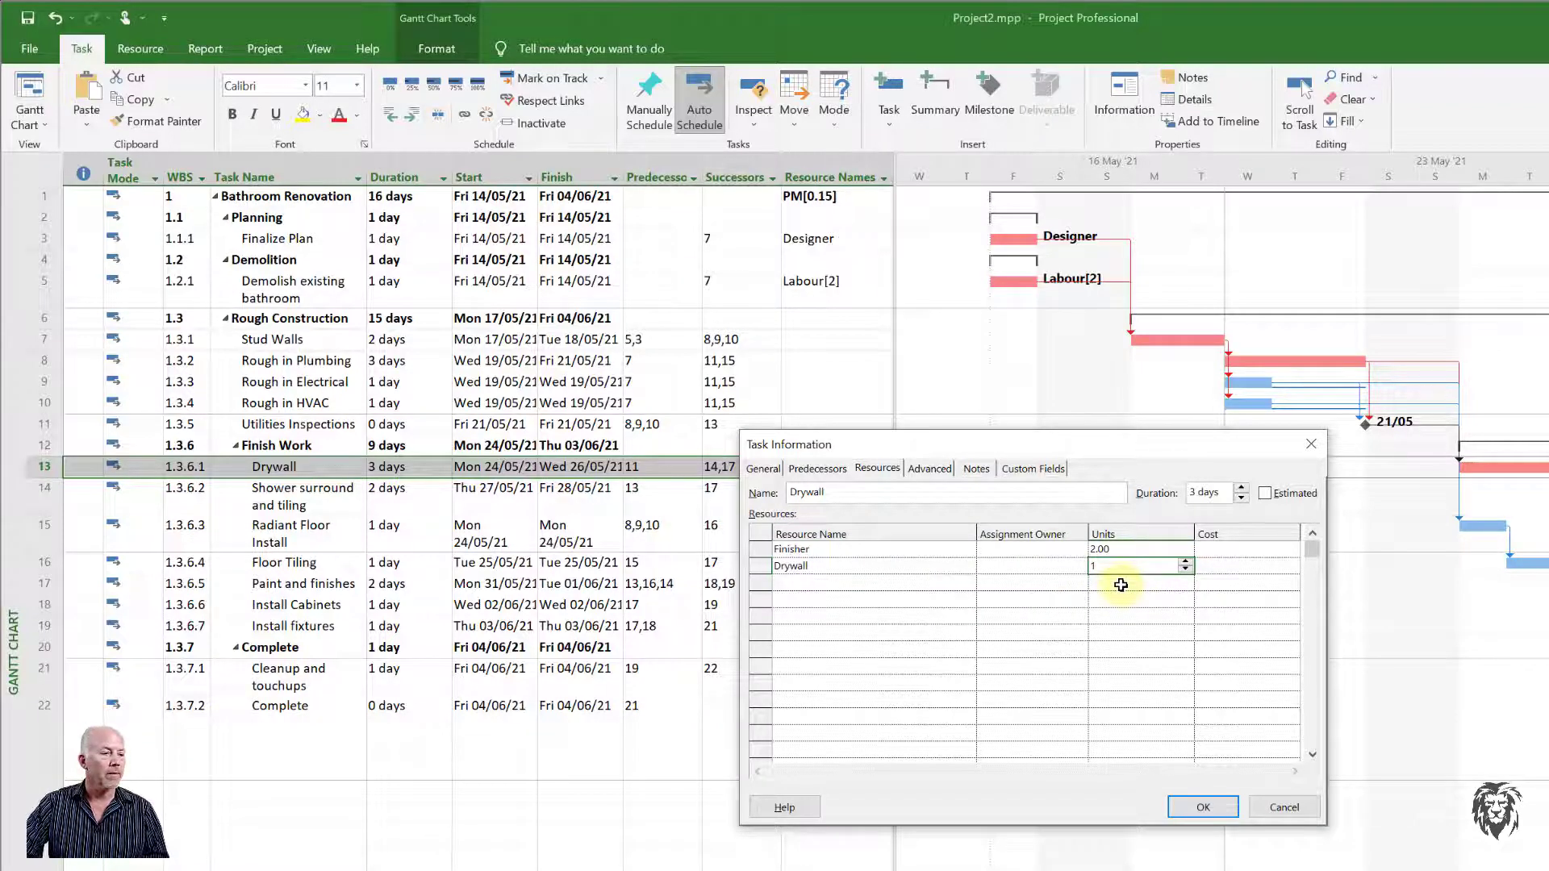
type("2")
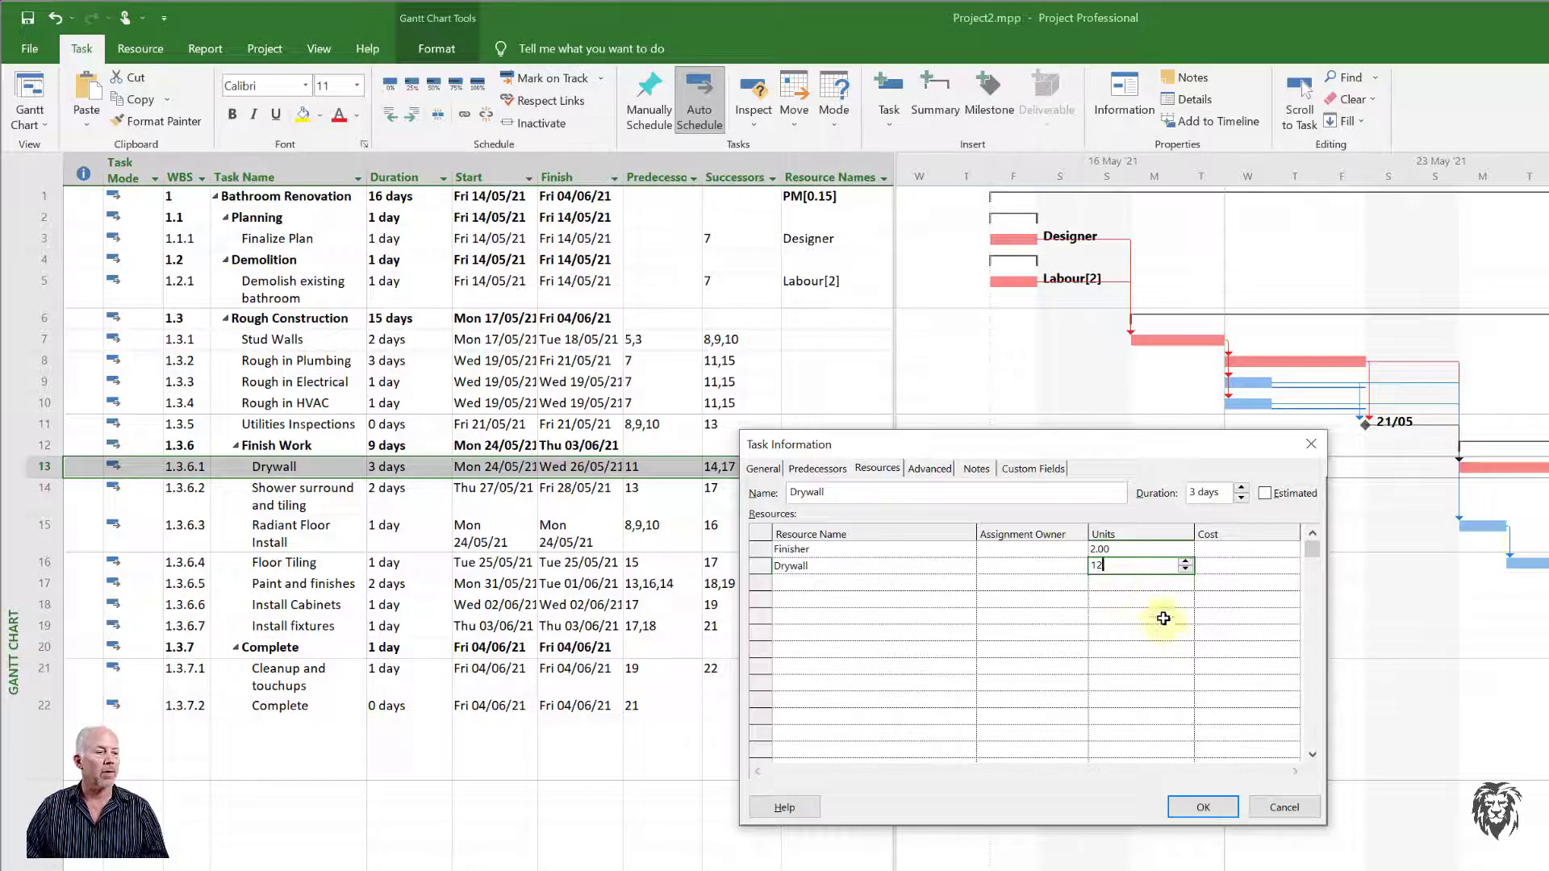
left_click(1129, 583)
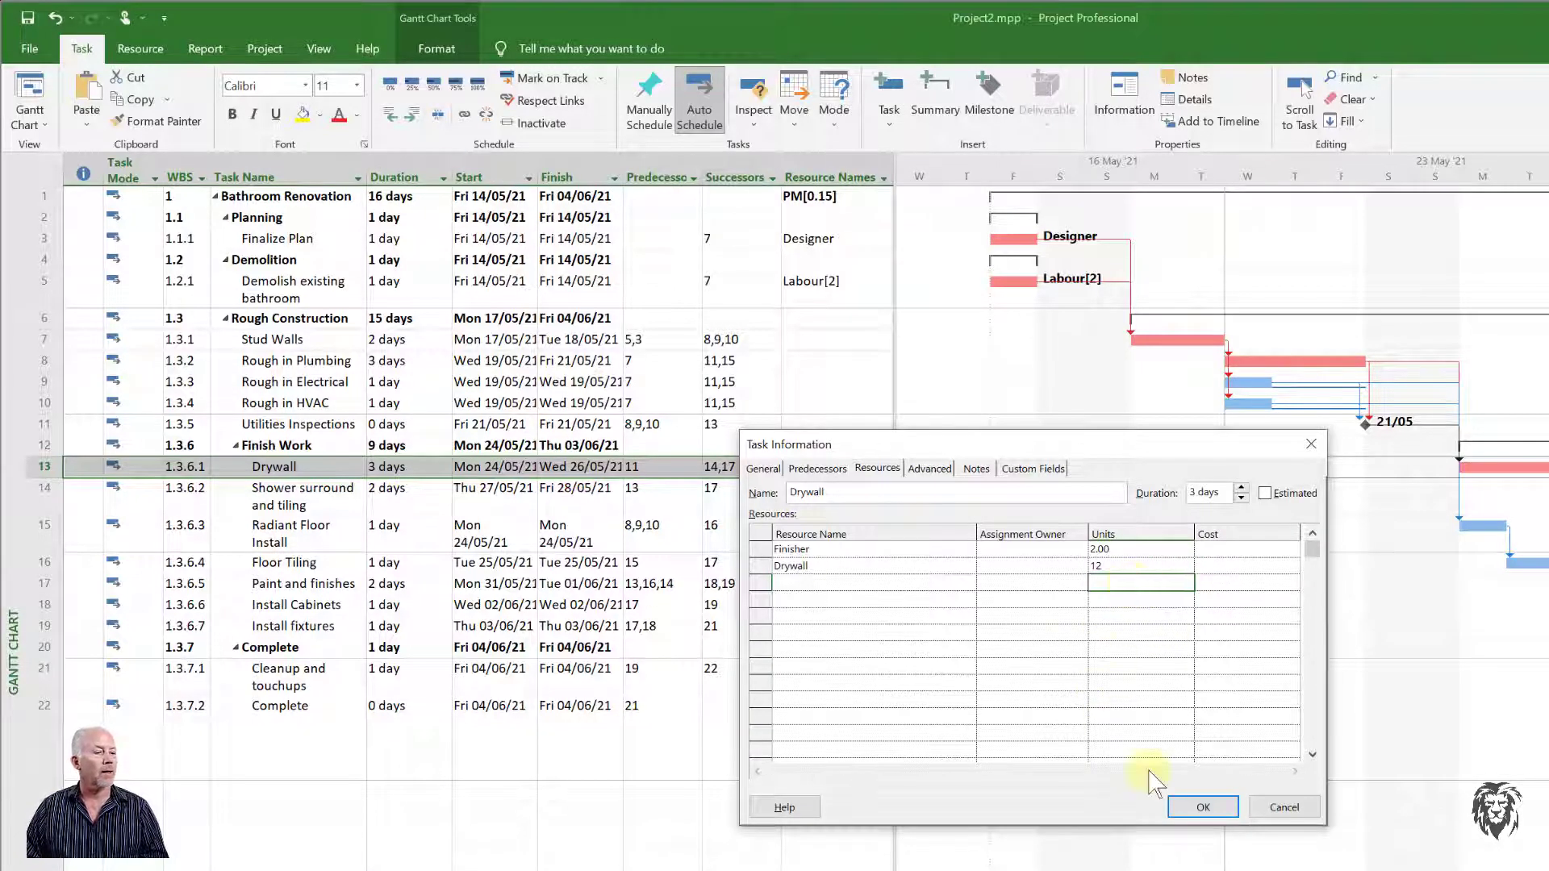
left_click(1201, 807)
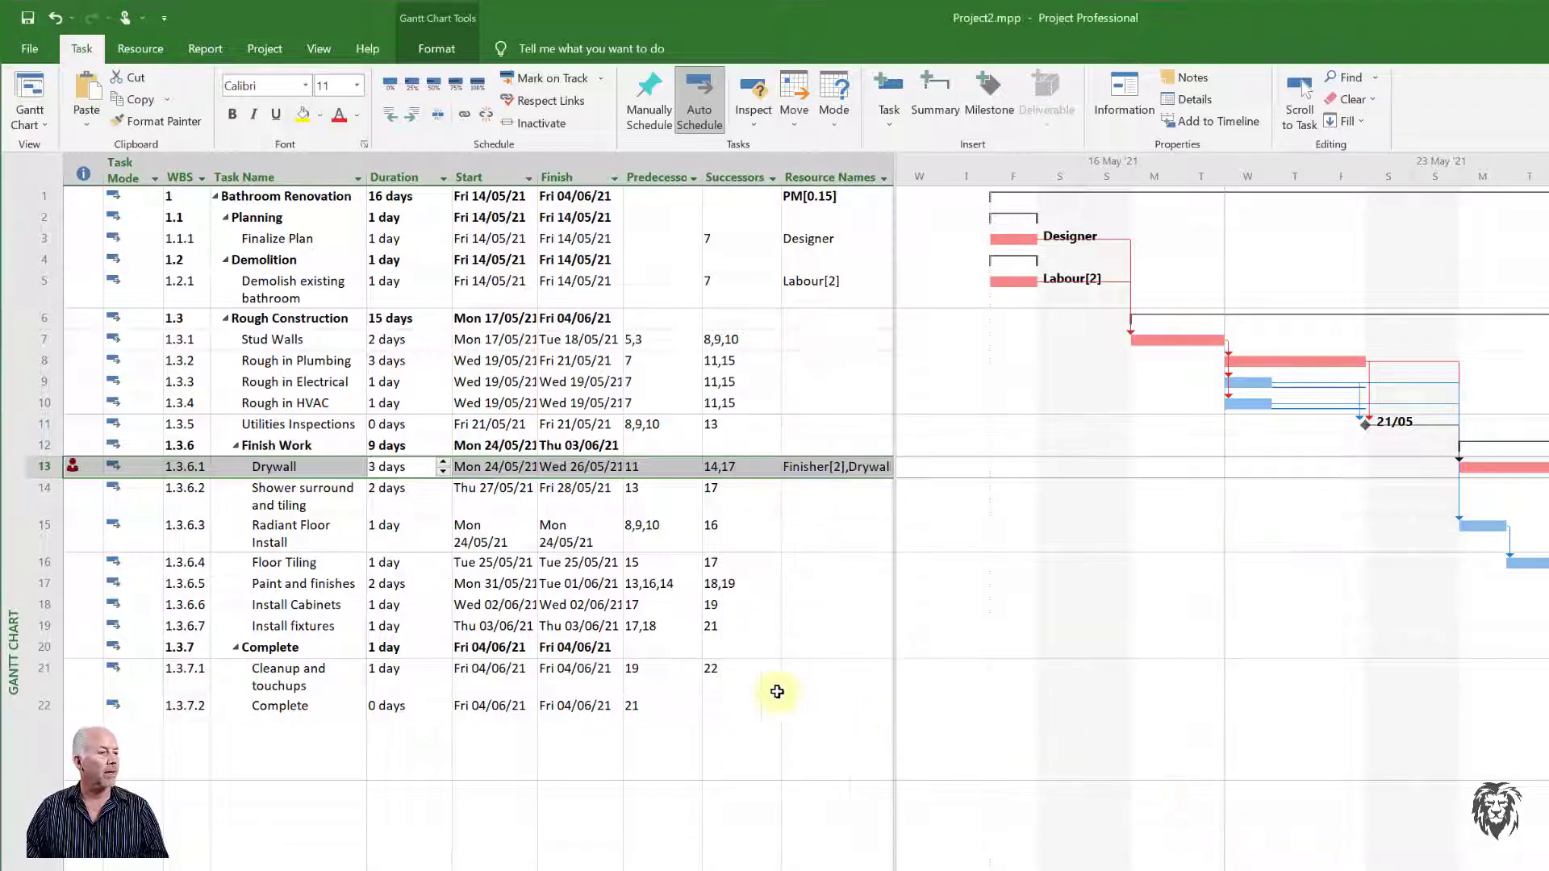
Step: Widen the task table area and the Resource Names column to show more of the assigned resources
left_click_drag(894, 501, 917, 501)
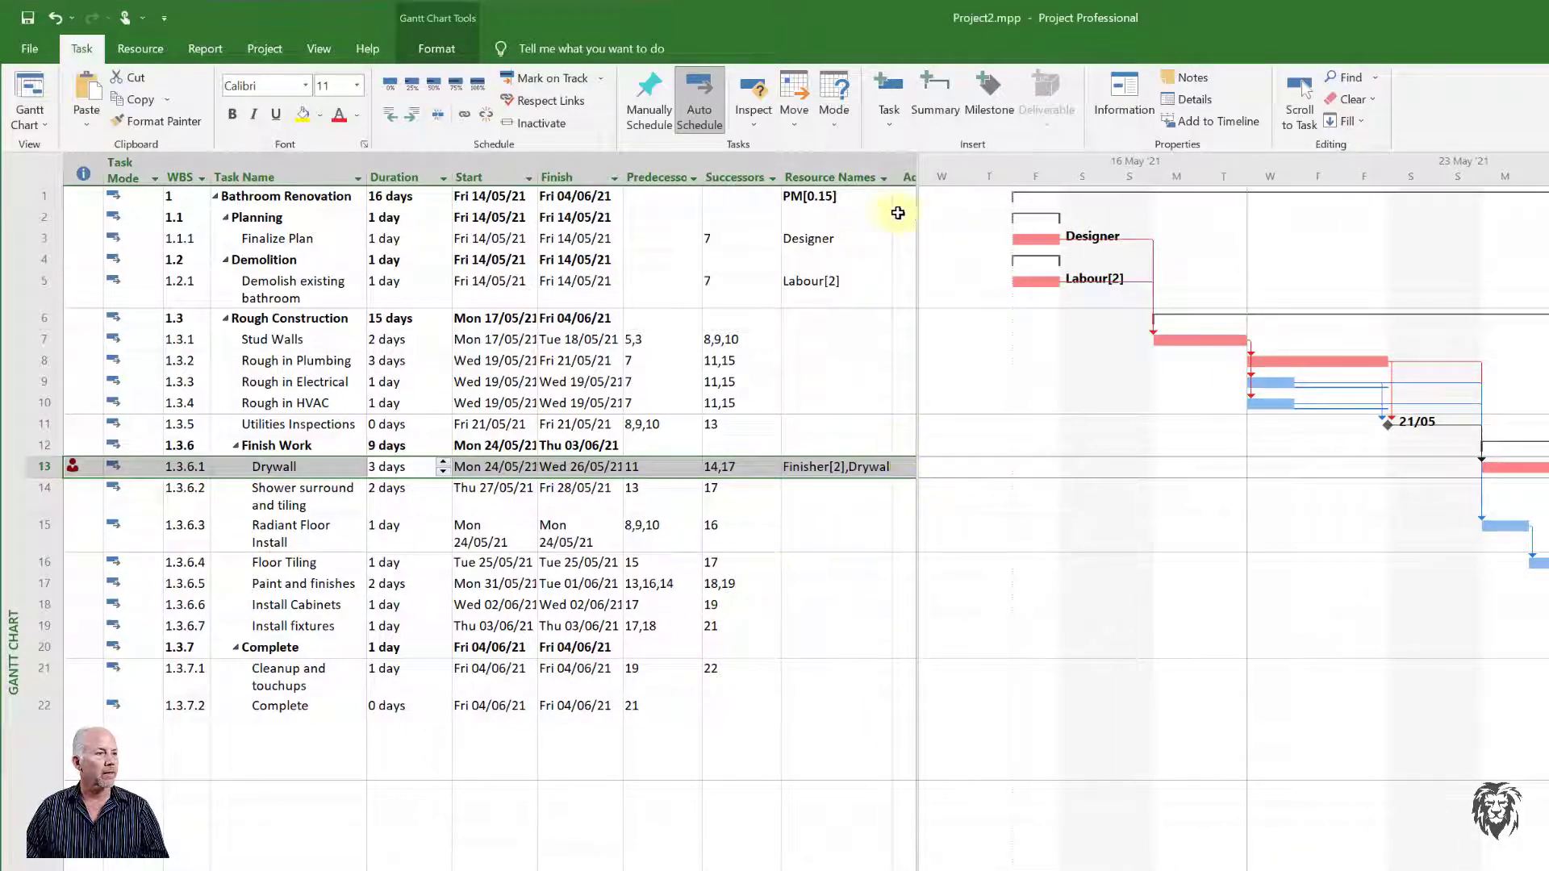
left_click(884, 179)
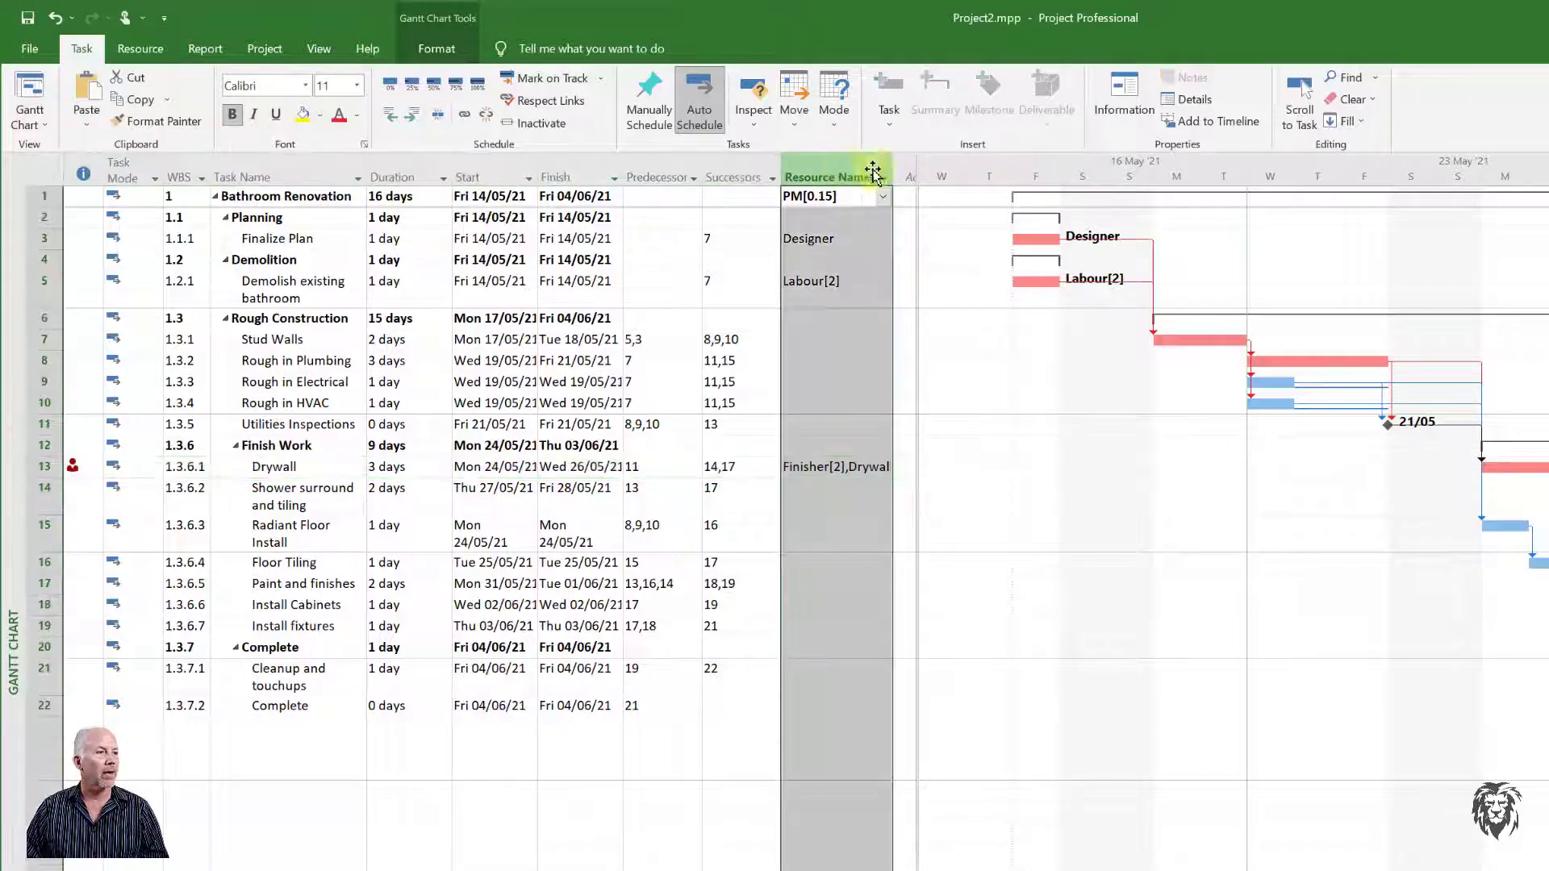
left_click_drag(893, 177, 907, 179)
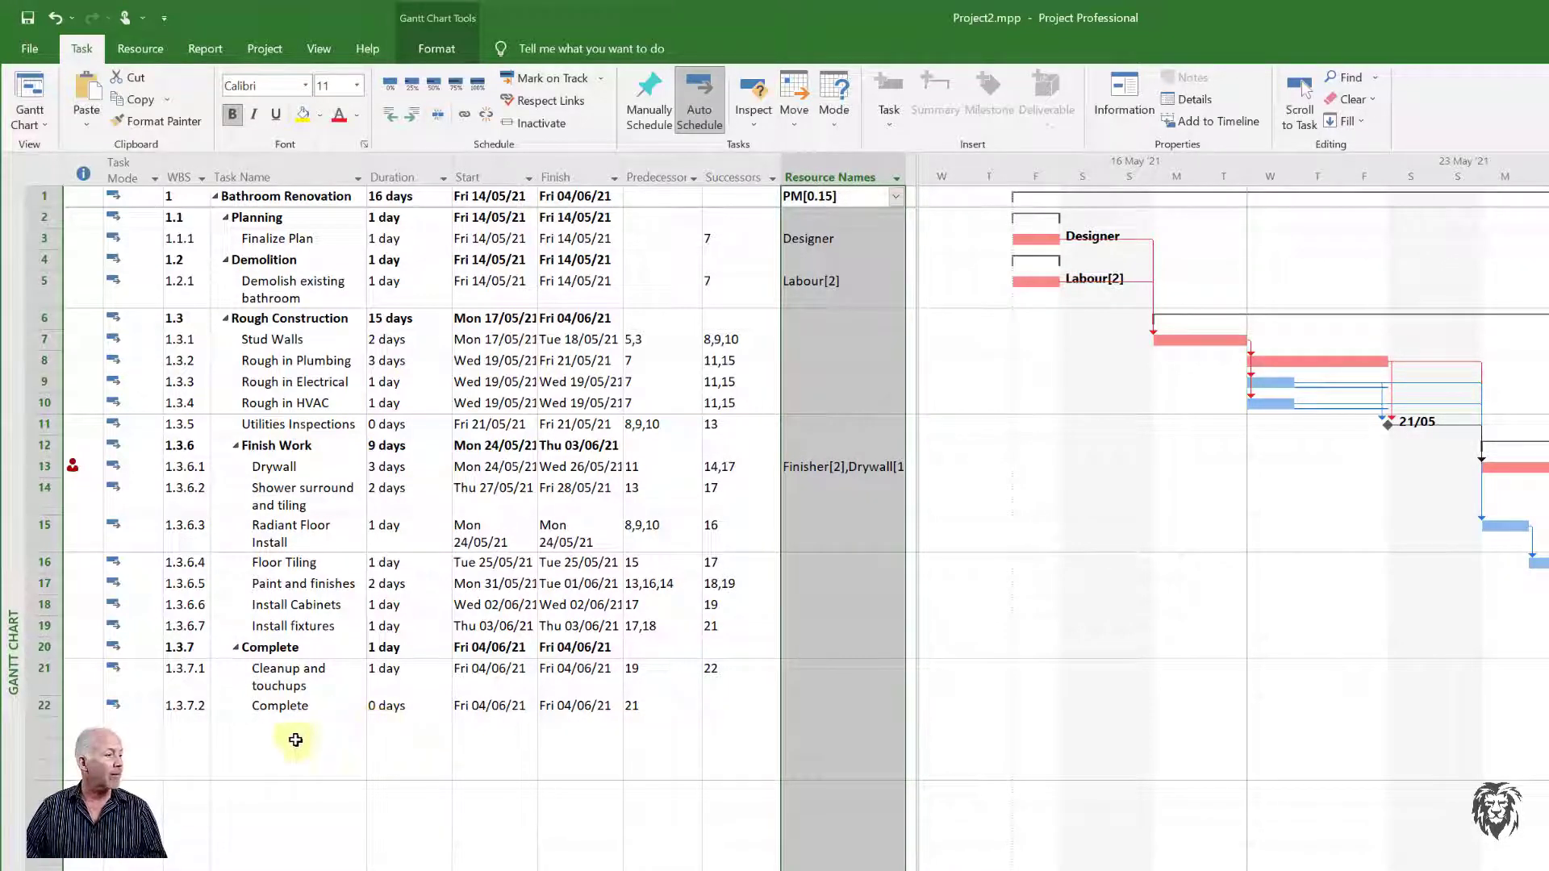
Step: Add the ABC Cabinet resource to the Install Cabinets task through its task information
left_click(311, 605)
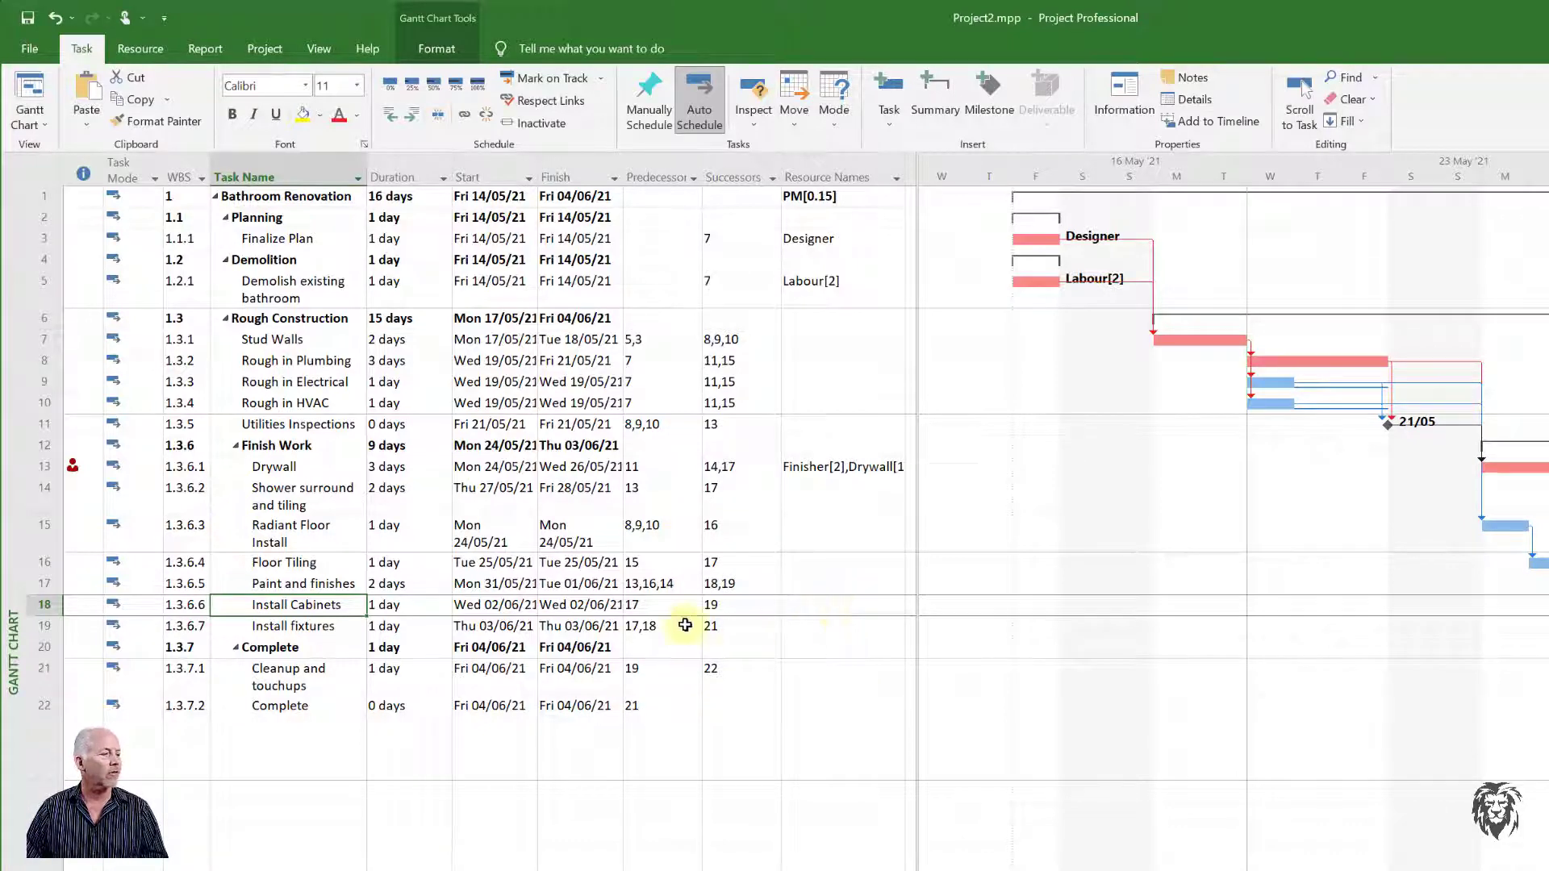
double_click(321, 609)
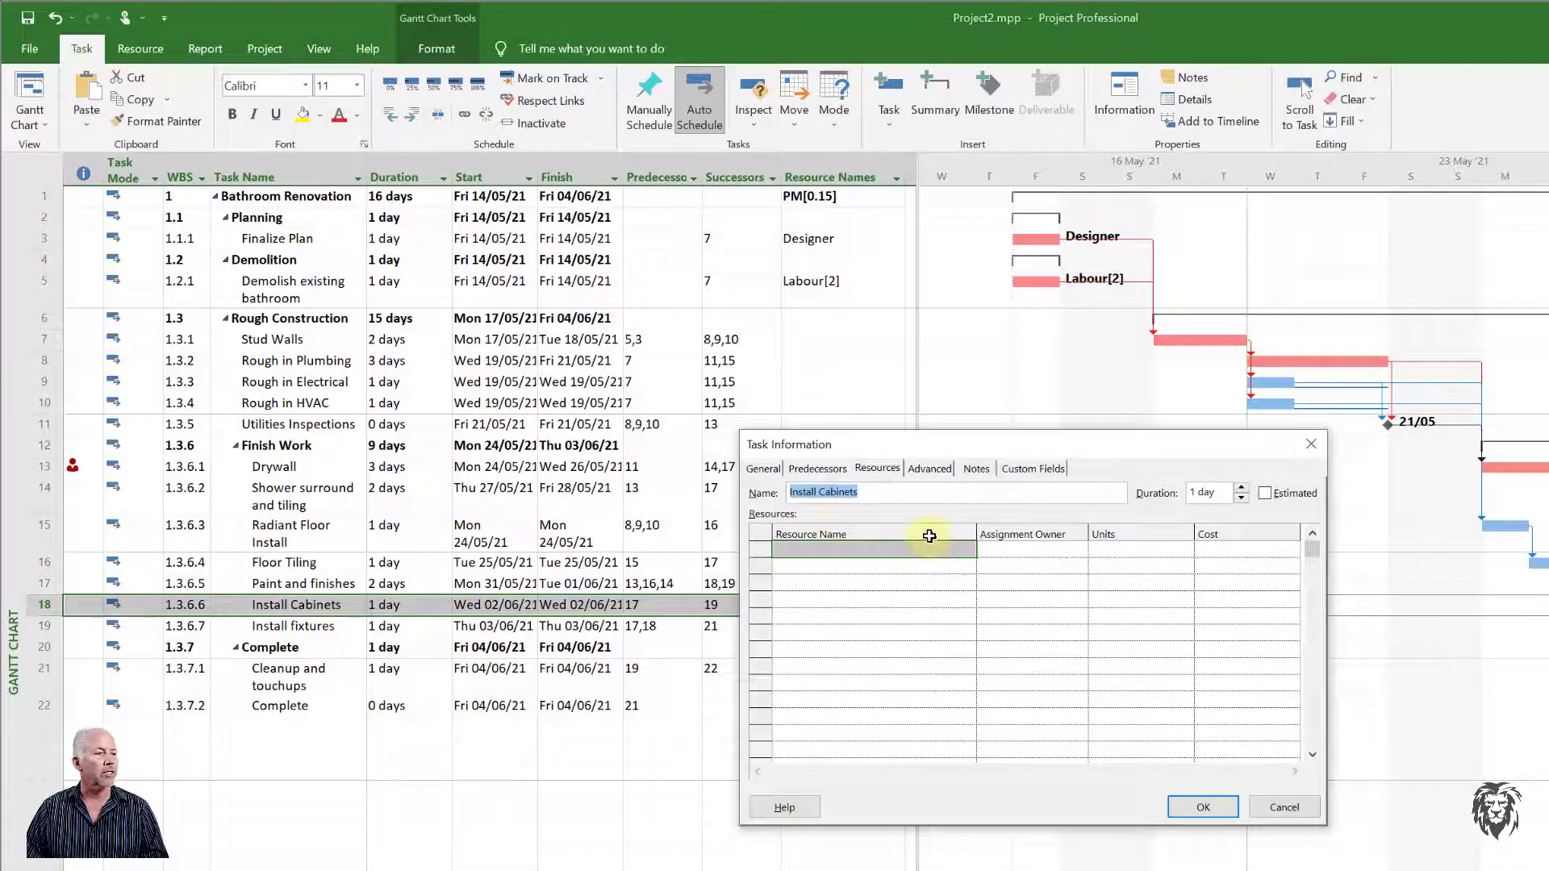
left_click(878, 470)
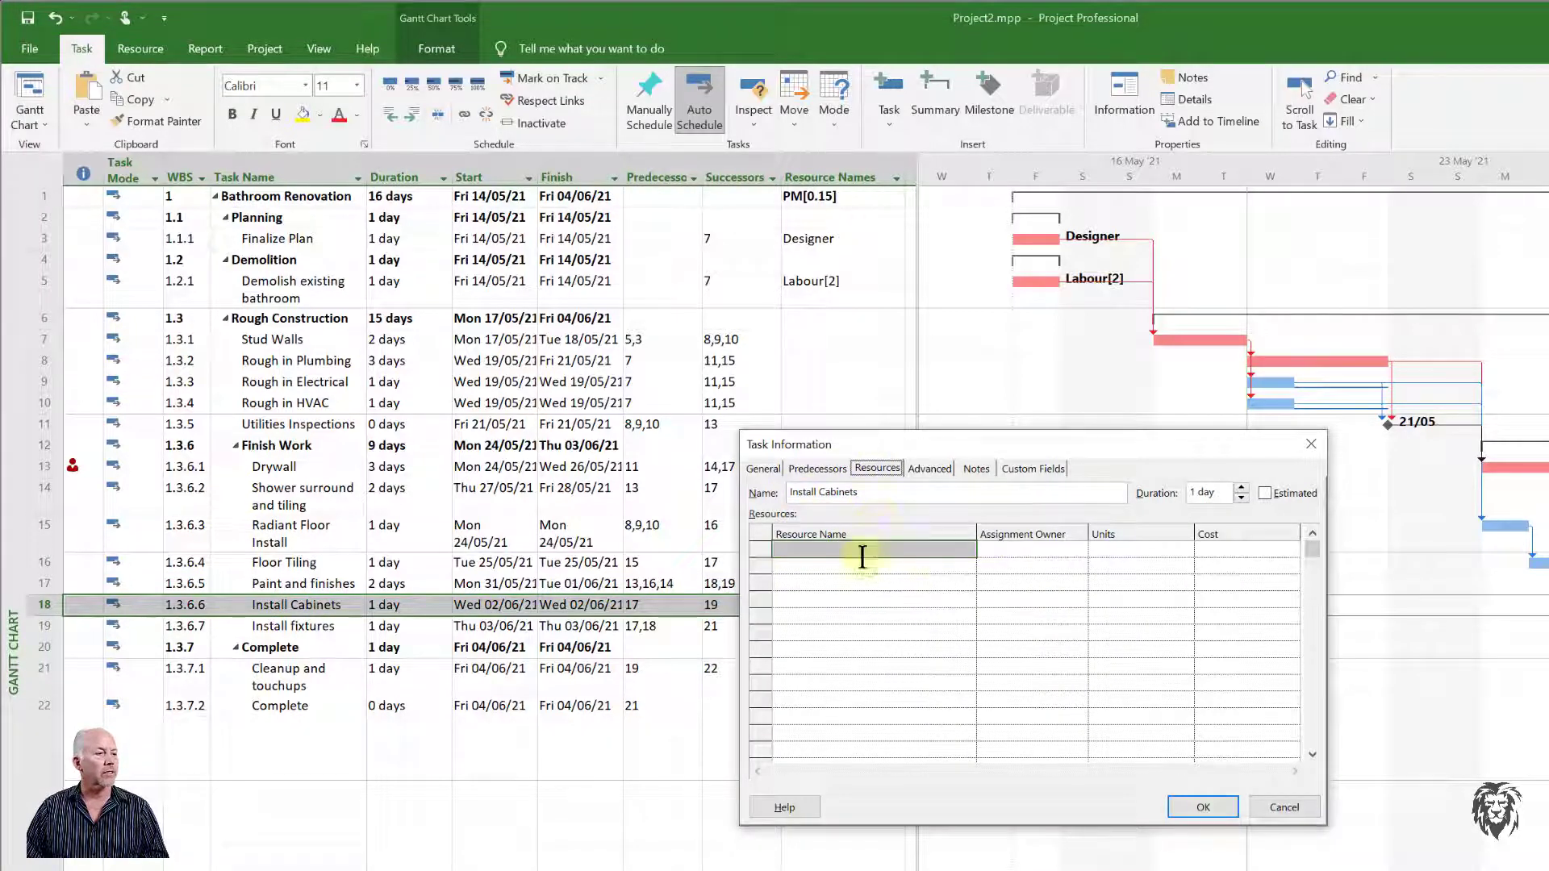
left_click(932, 548)
left_click(966, 549)
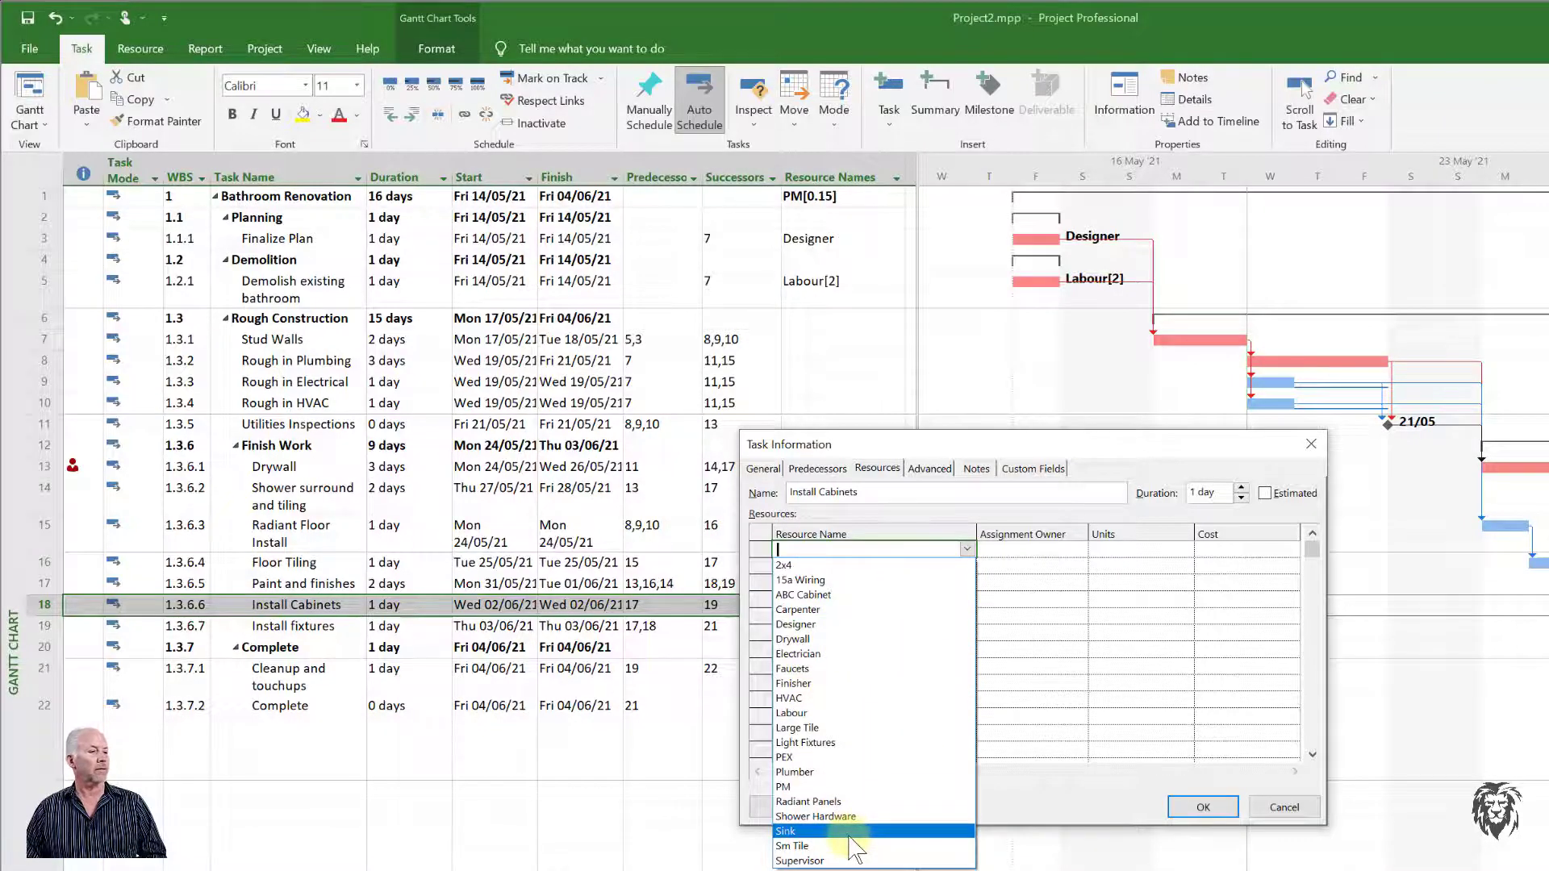
left_click(843, 597)
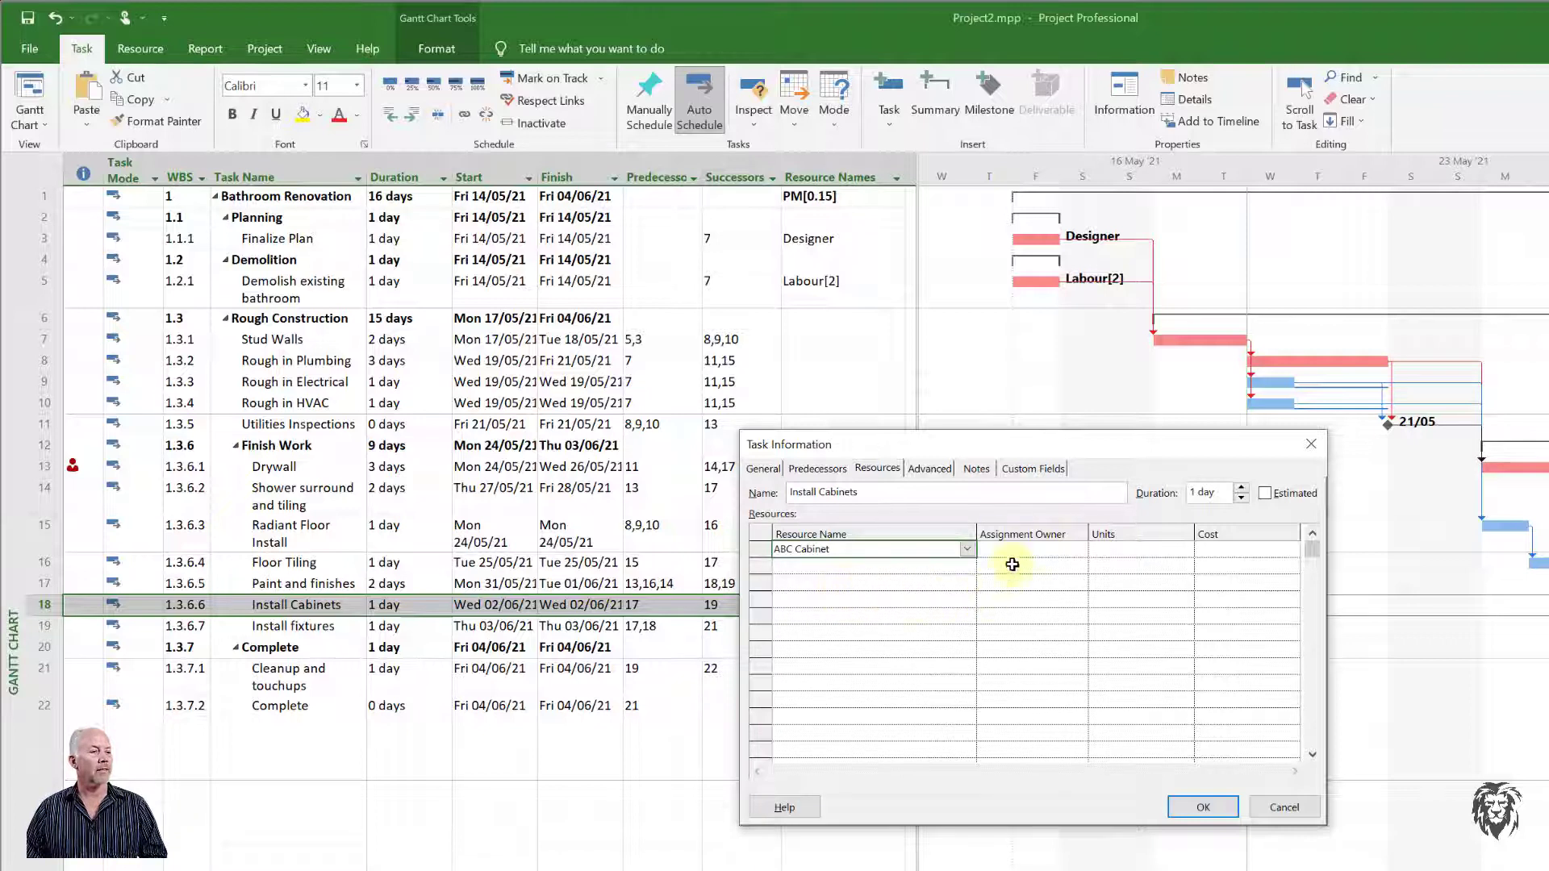
Step: Set ABC Cabinet's cost to 4000 for the Install Cabinets task
left_click(1214, 548)
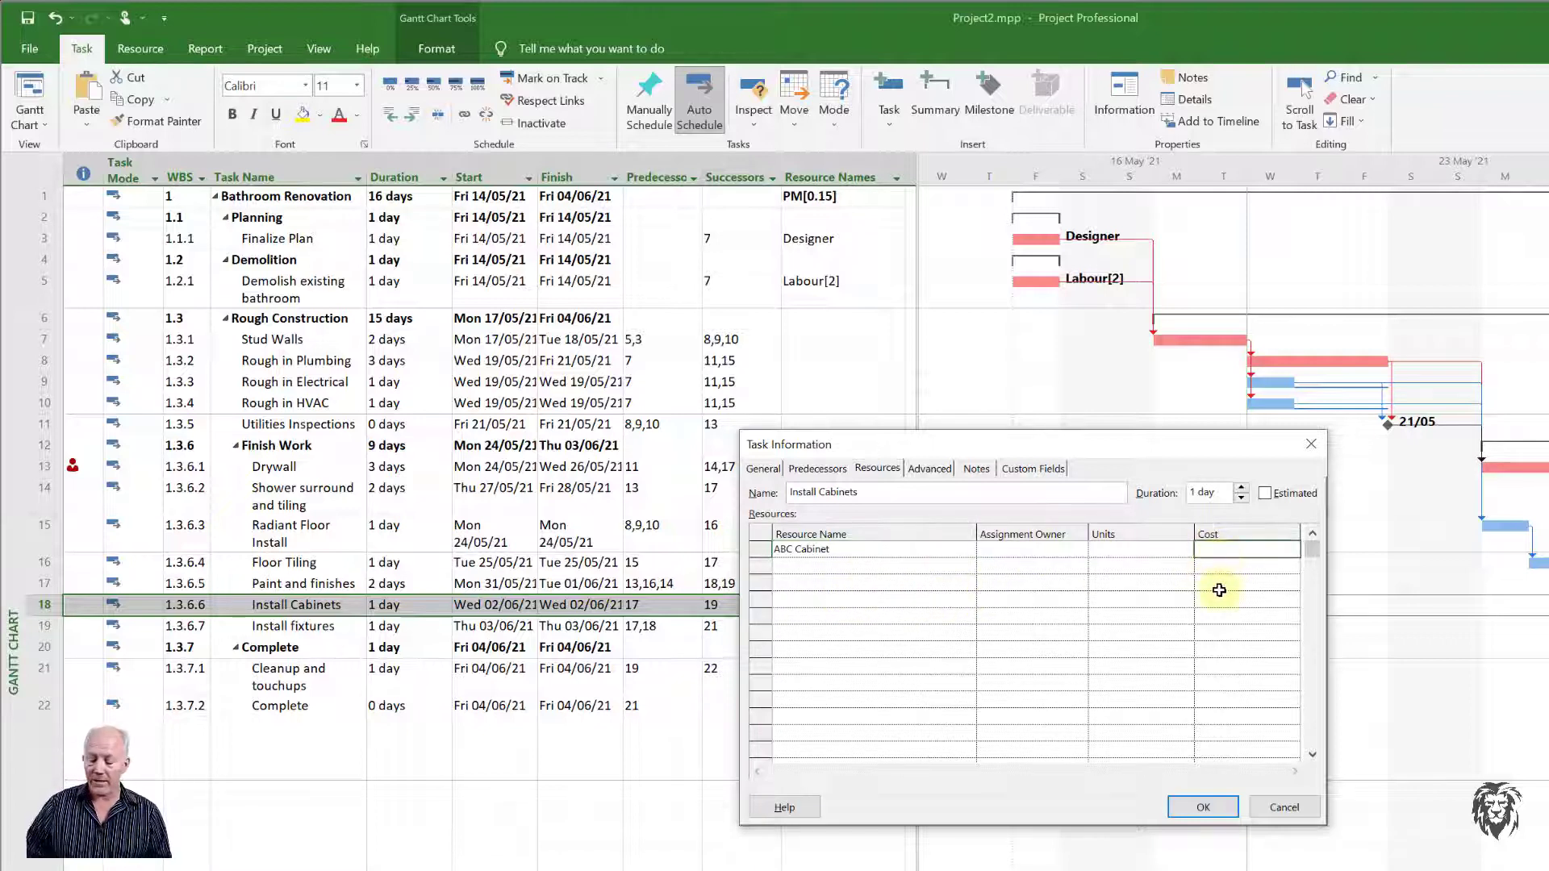
type("4000")
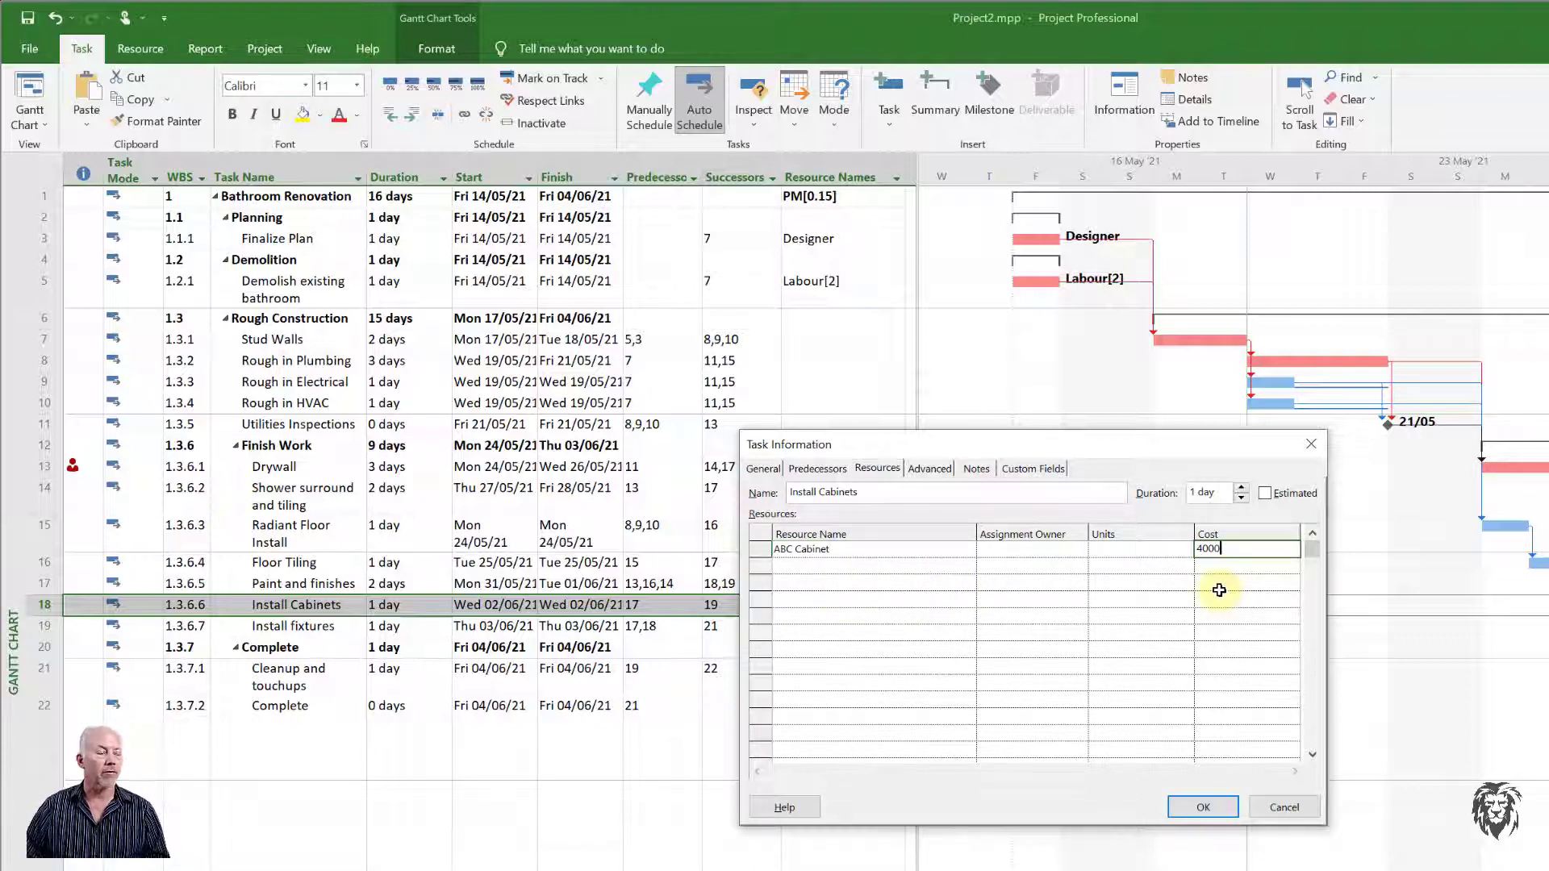
left_click(1122, 582)
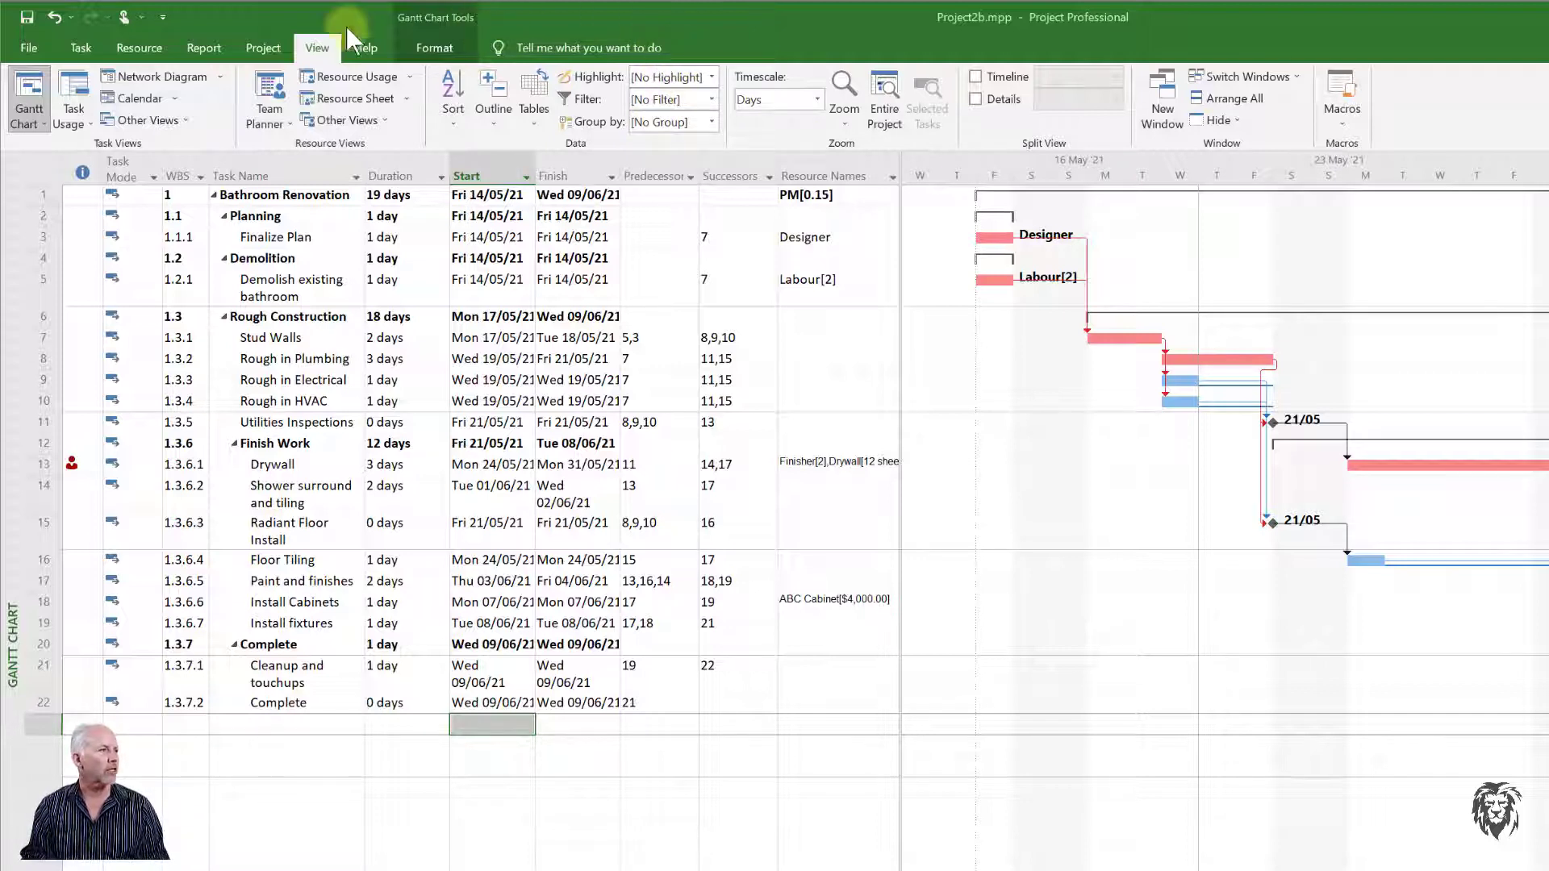
Step: Open the Assign Resources dialog and place it over the chart, clear of the task table
left_click(142, 48)
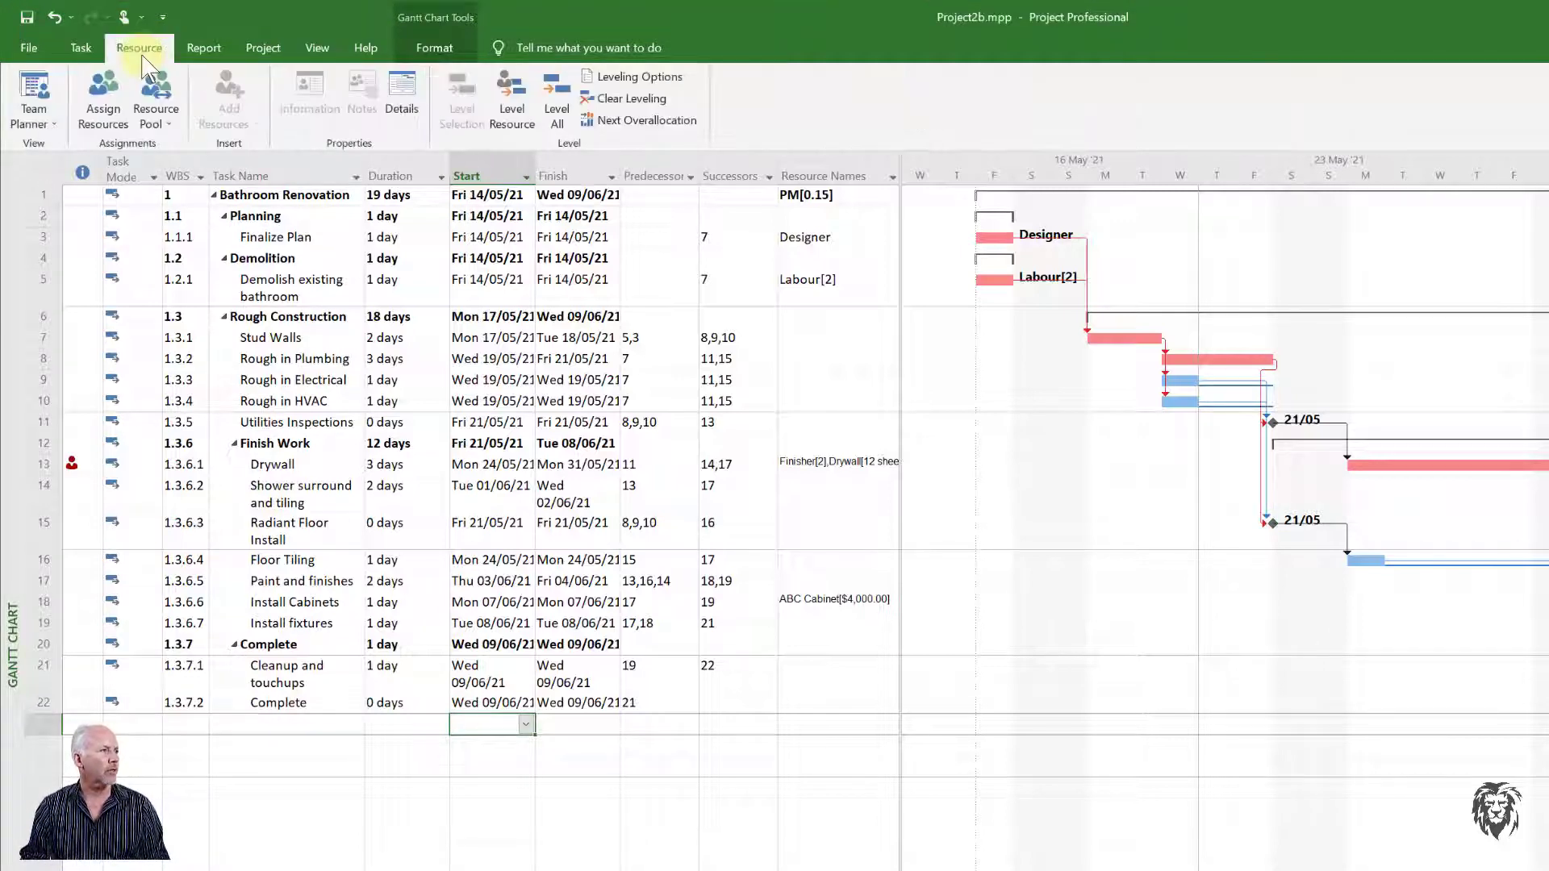
left_click(107, 95)
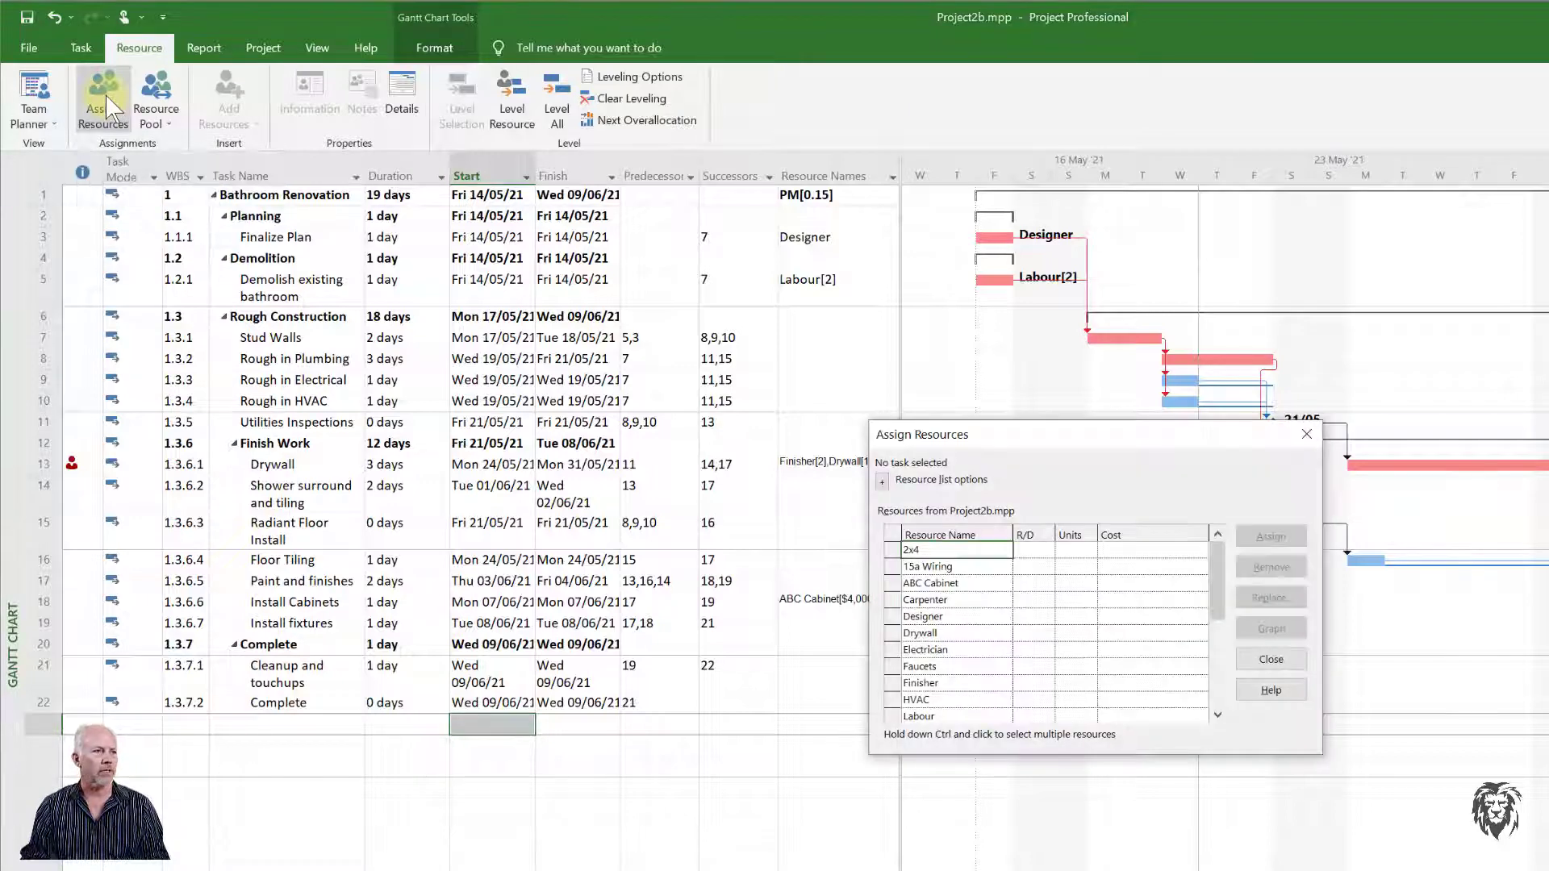
left_click_drag(1111, 427, 1235, 259)
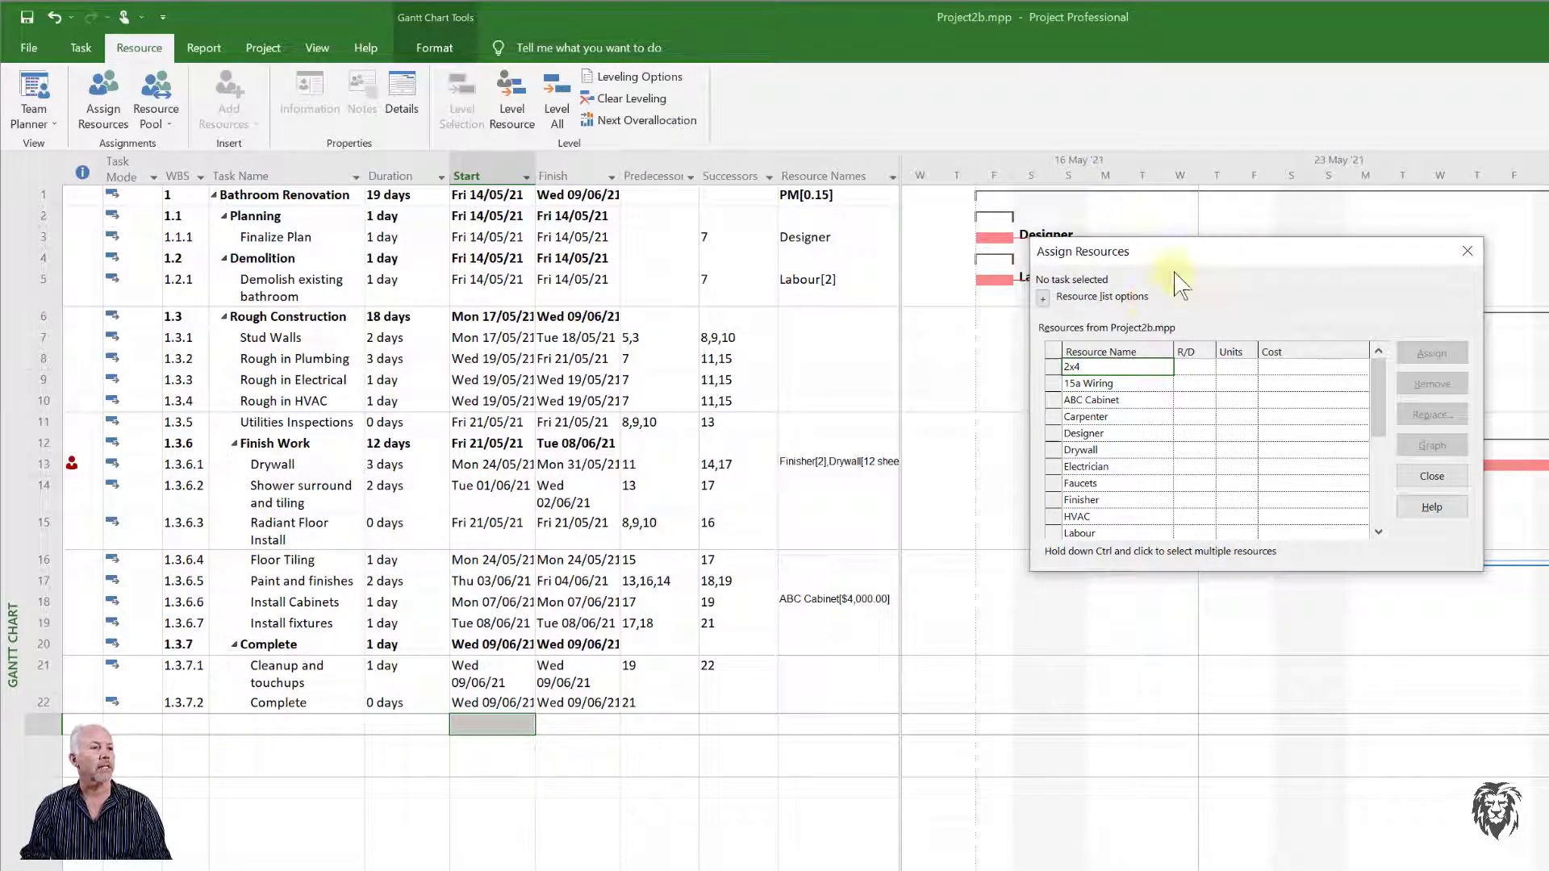
left_click_drag(1174, 249, 1177, 224)
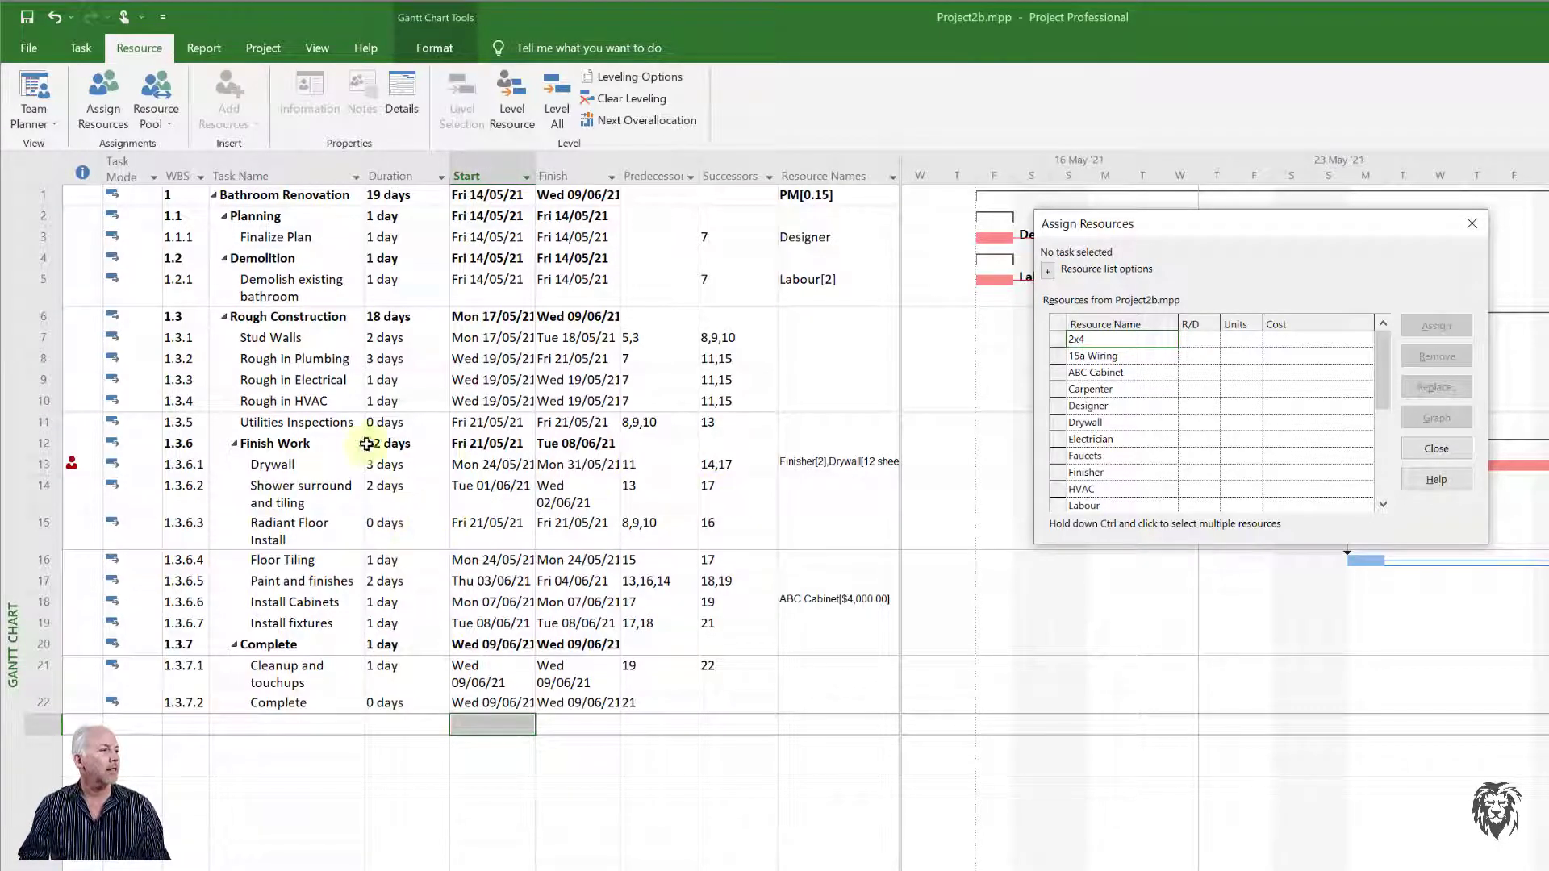
Step: Assign the Carpenter resource to the Stud Walls task with 1 unit
left_click(254, 340)
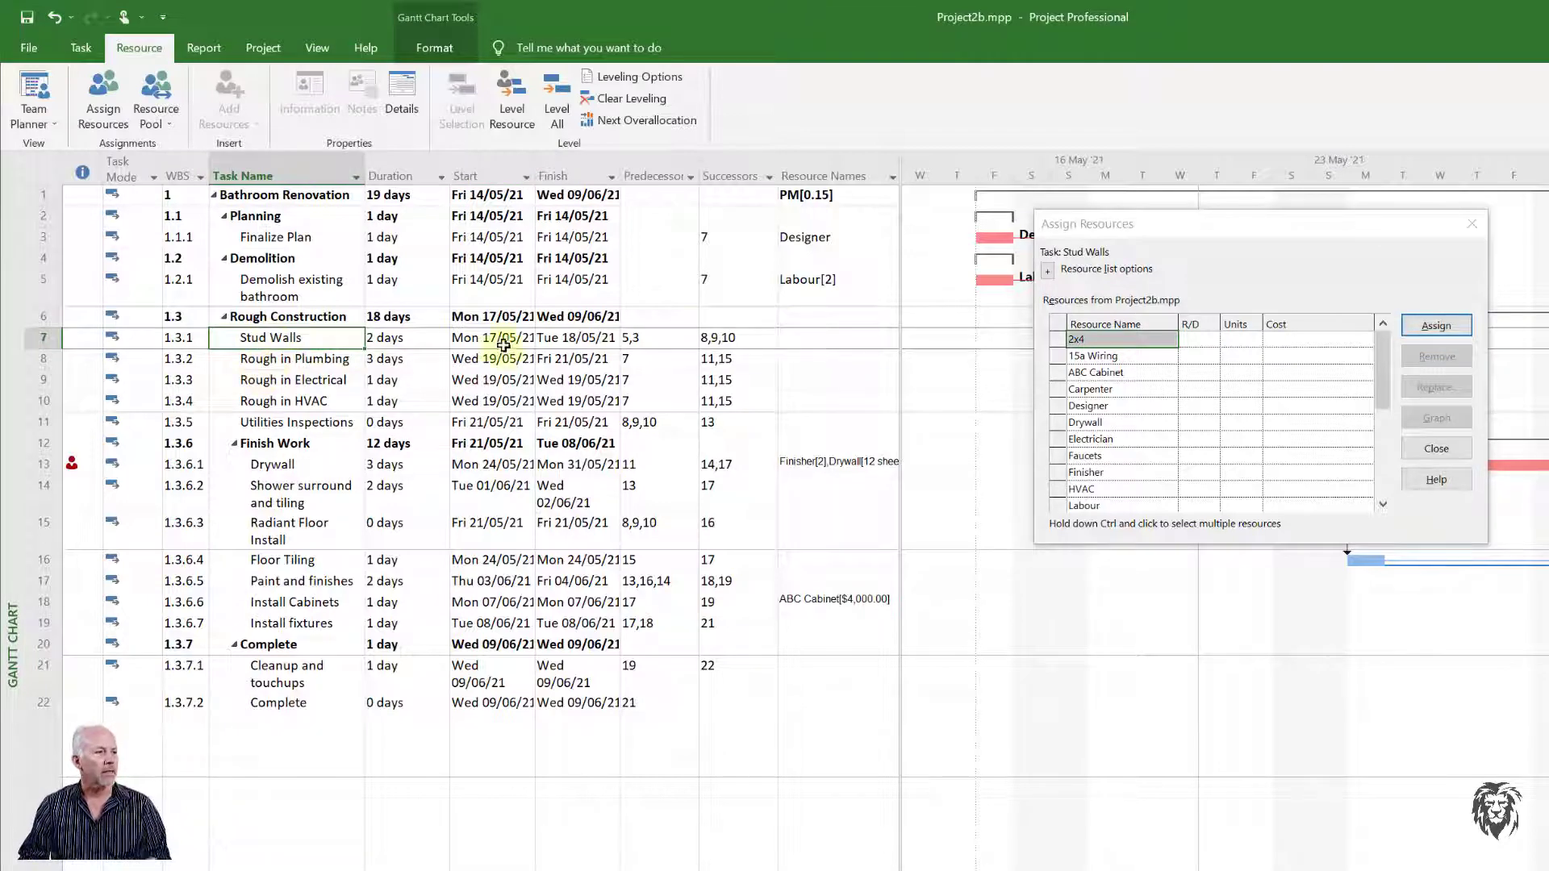
left_click(302, 361)
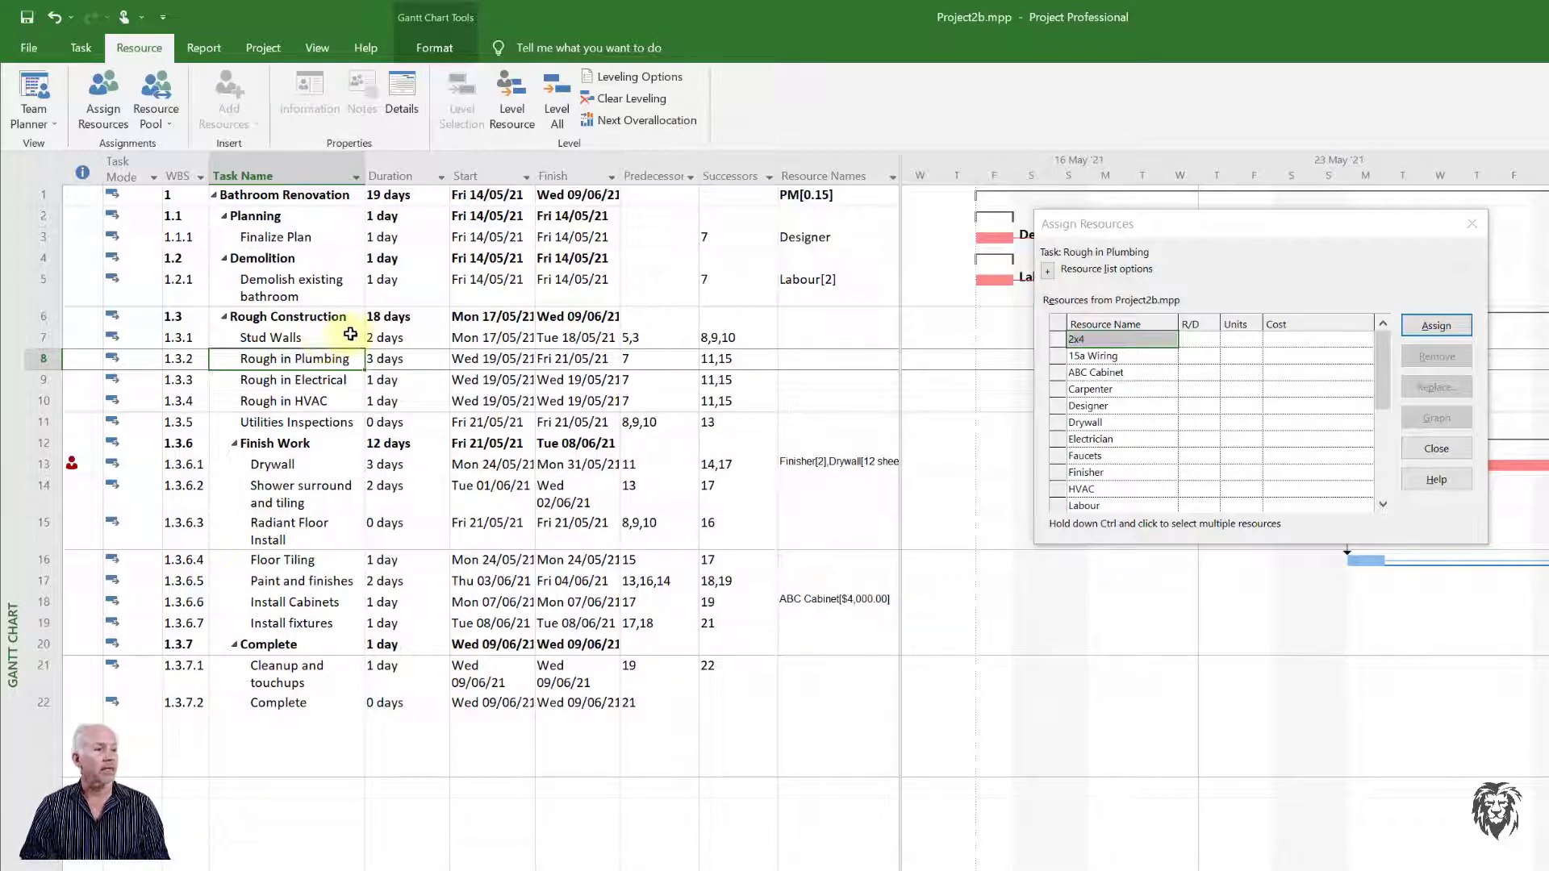
left_click(307, 337)
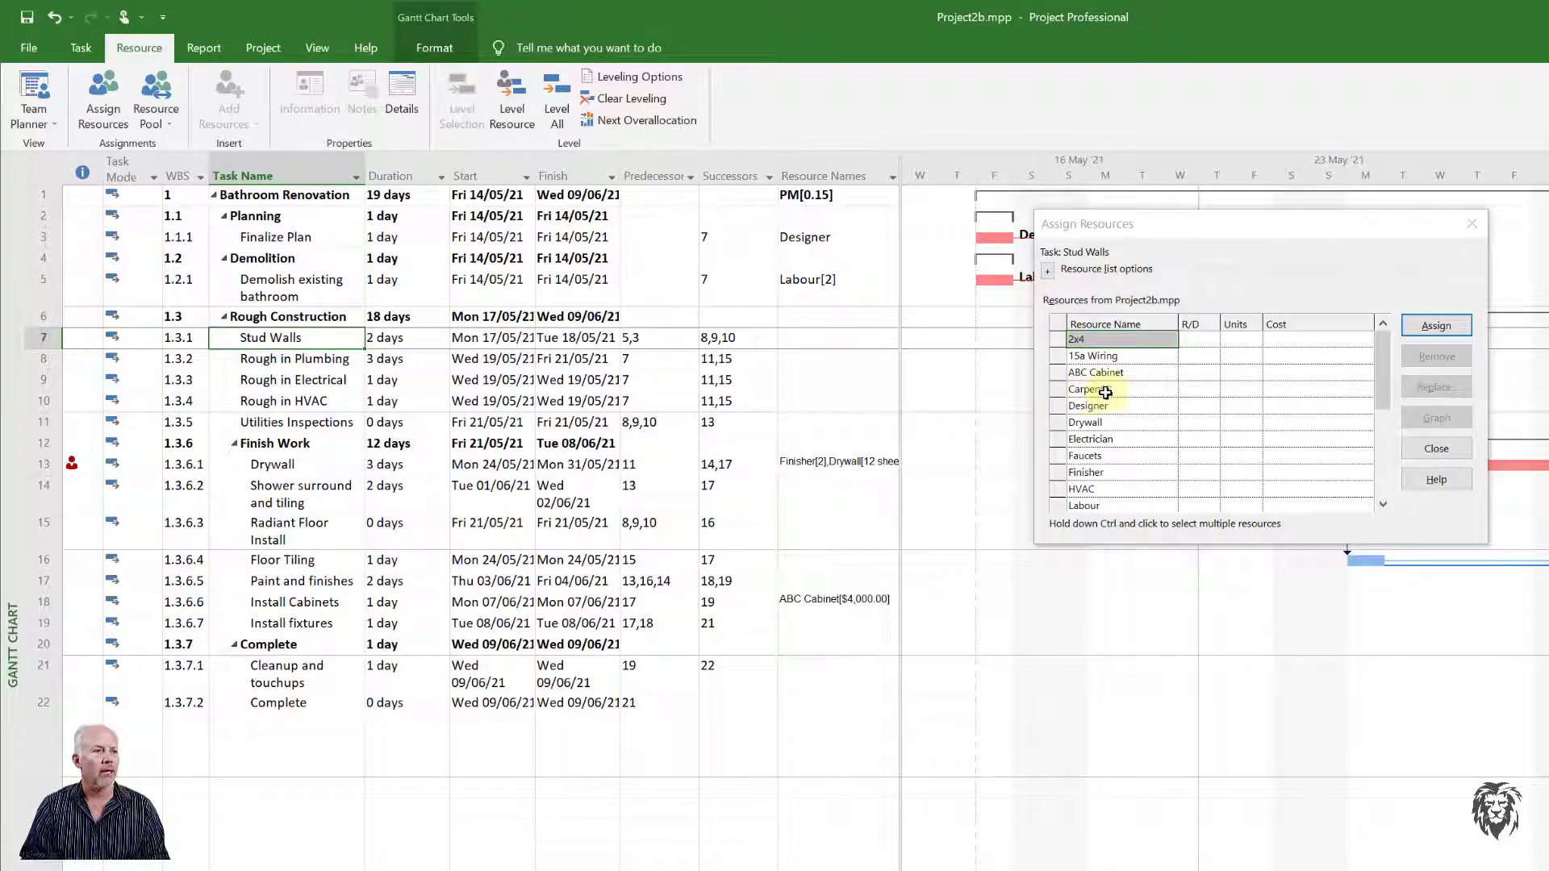
left_click(1237, 387)
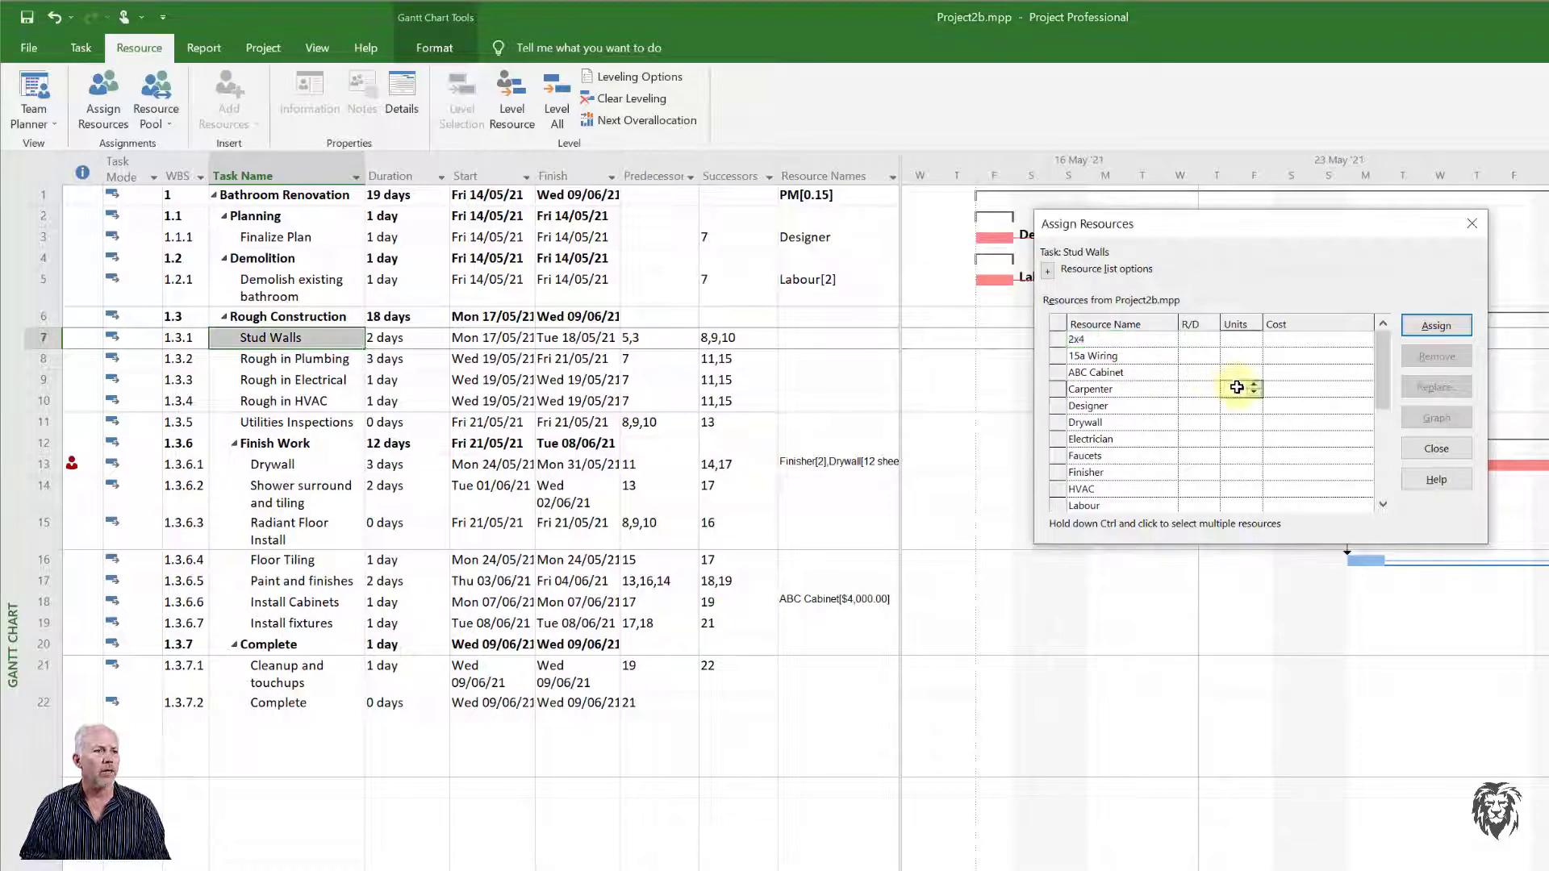
left_click(1254, 386)
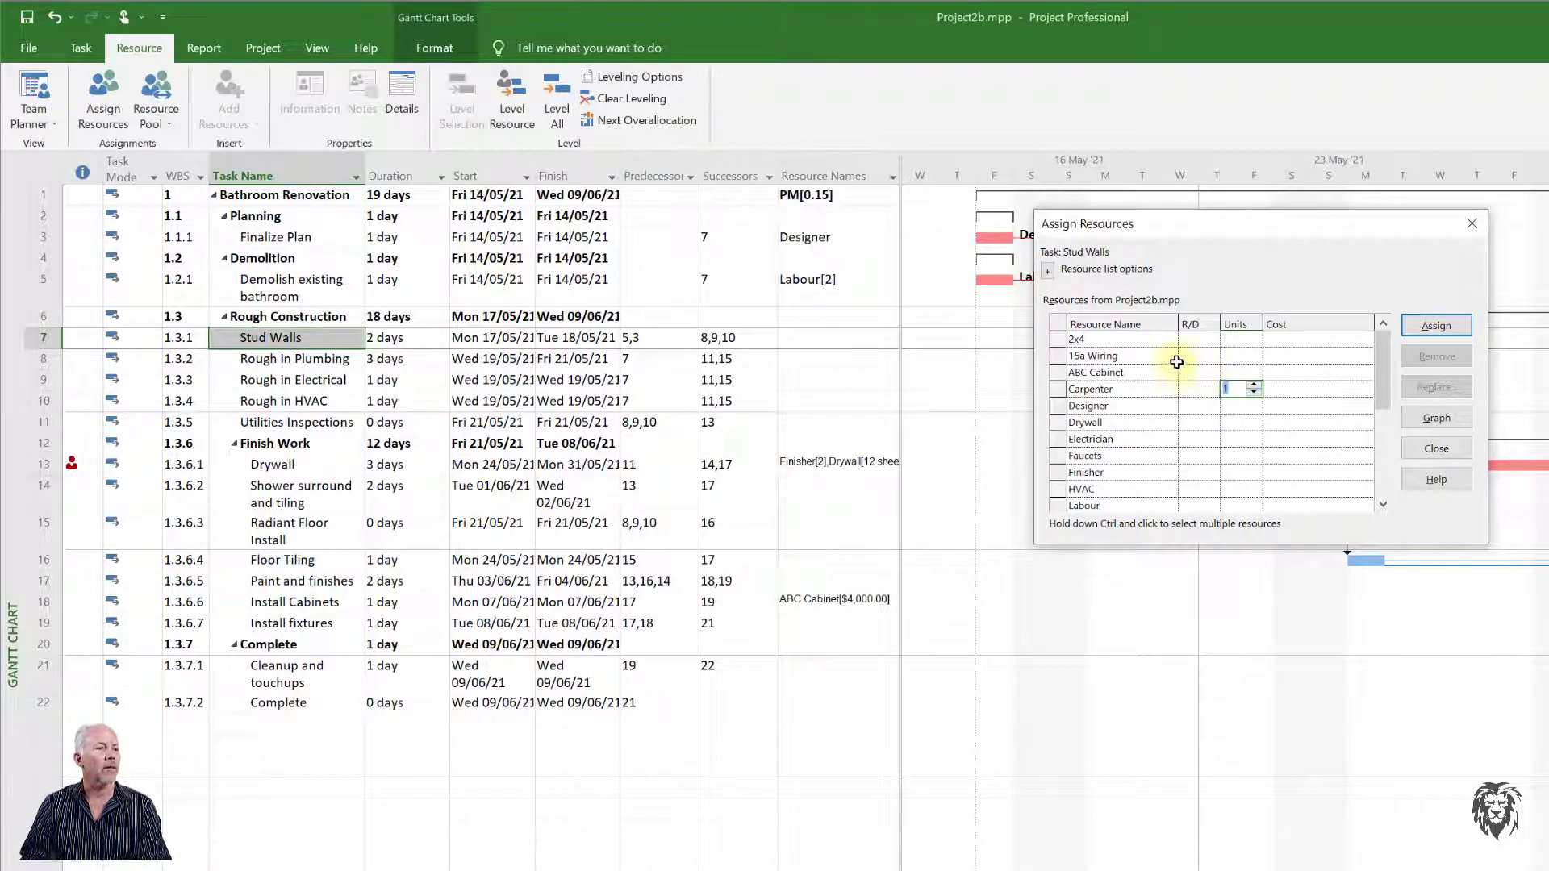
key("Return")
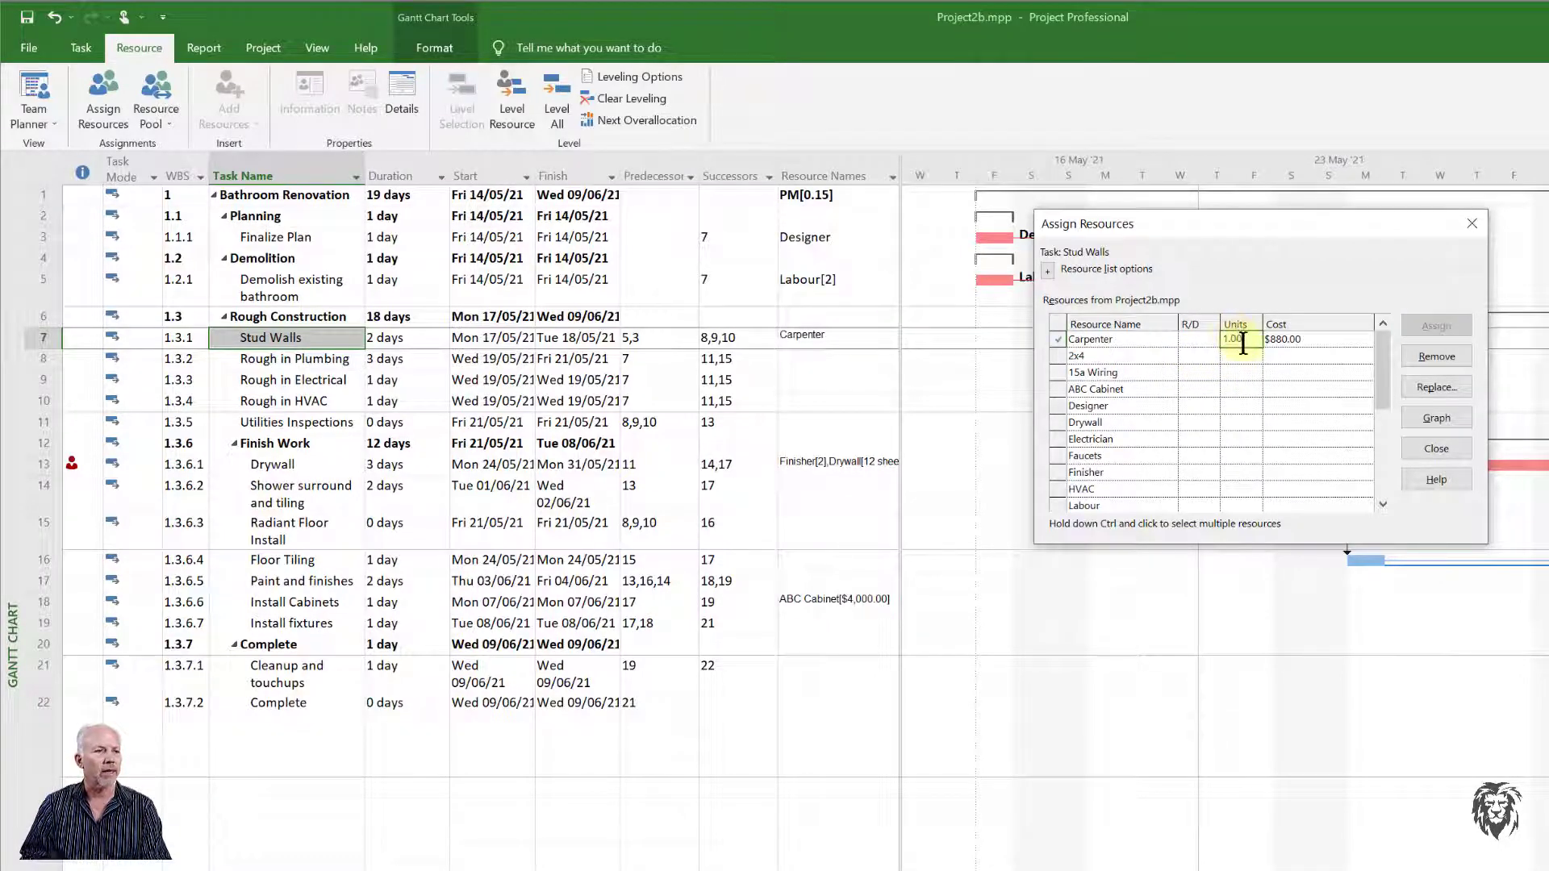
Step: Assign 25 units of the 2x4 material to the Stud Walls task
left_click(1235, 356)
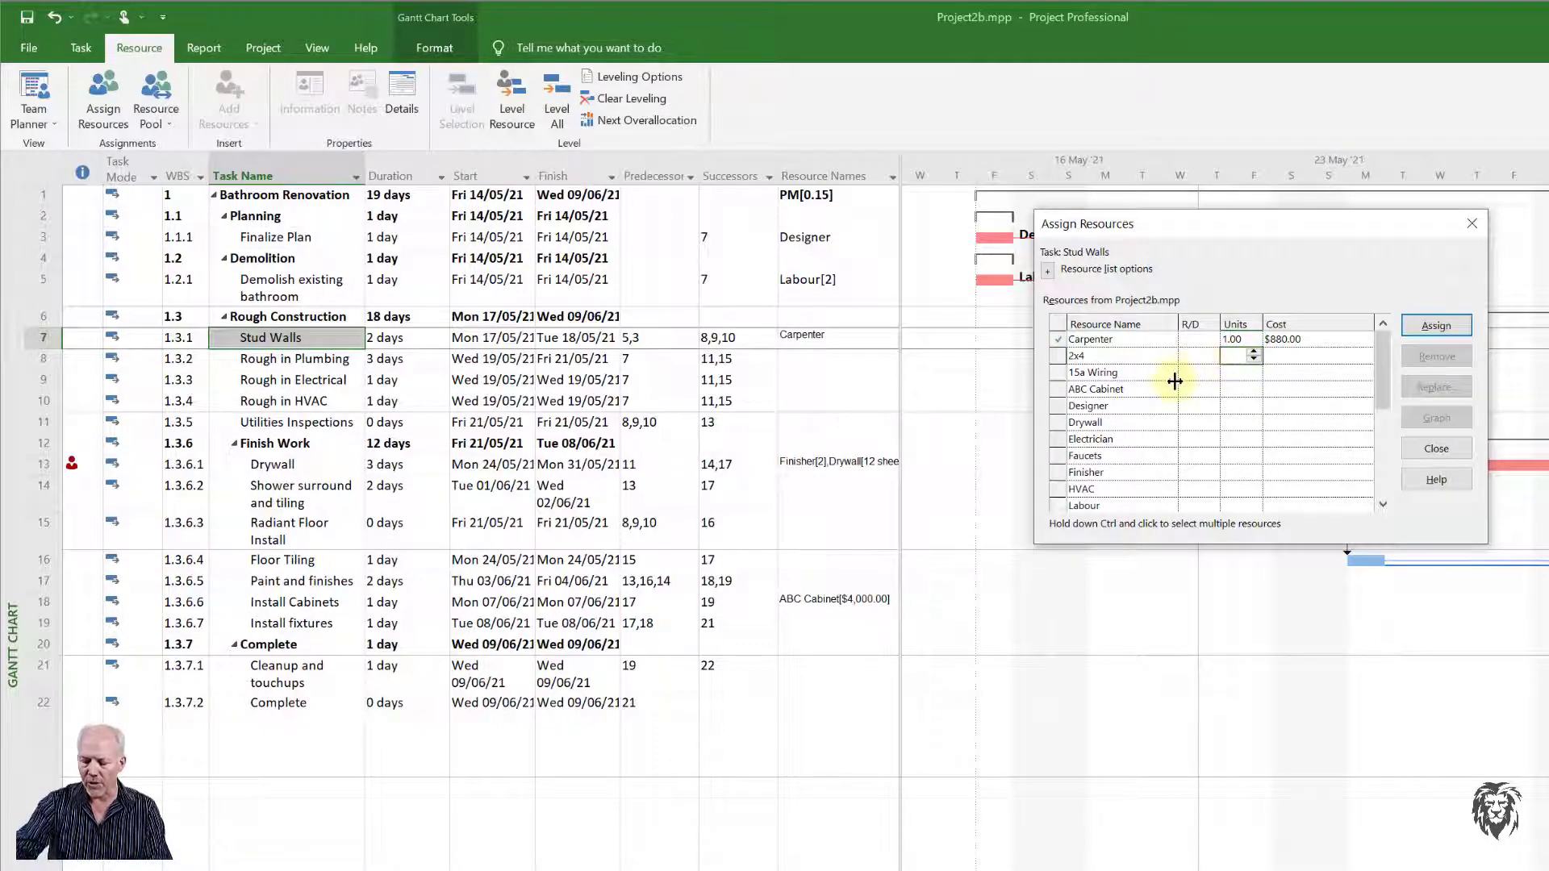
type("25")
key("Return")
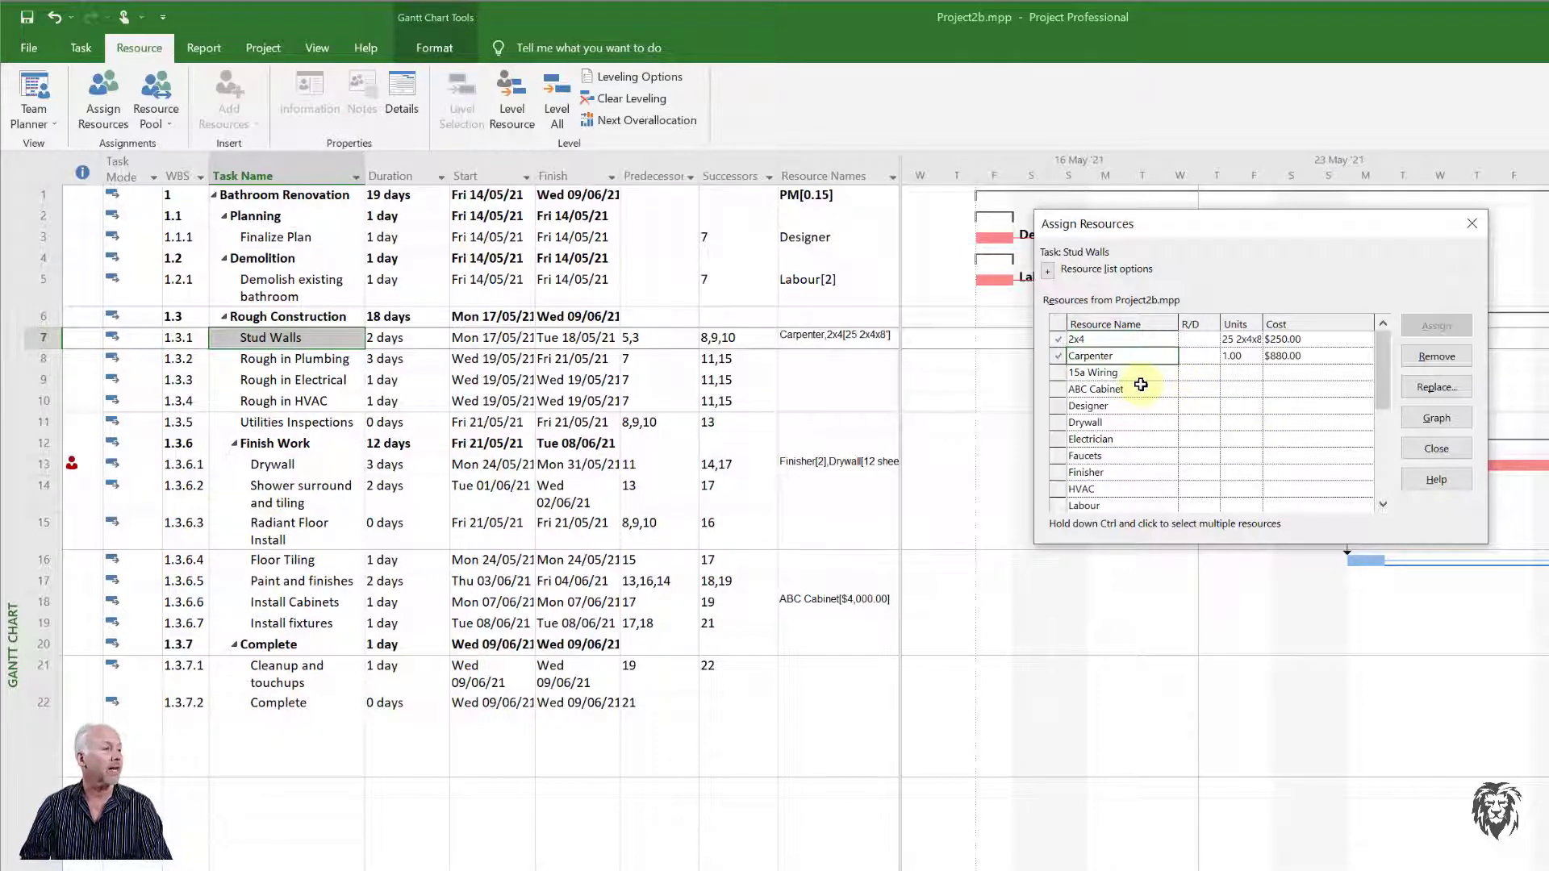
Step: Assign the Plumber resource to the Rough in Plumbing task with 1 unit
left_click(335, 365)
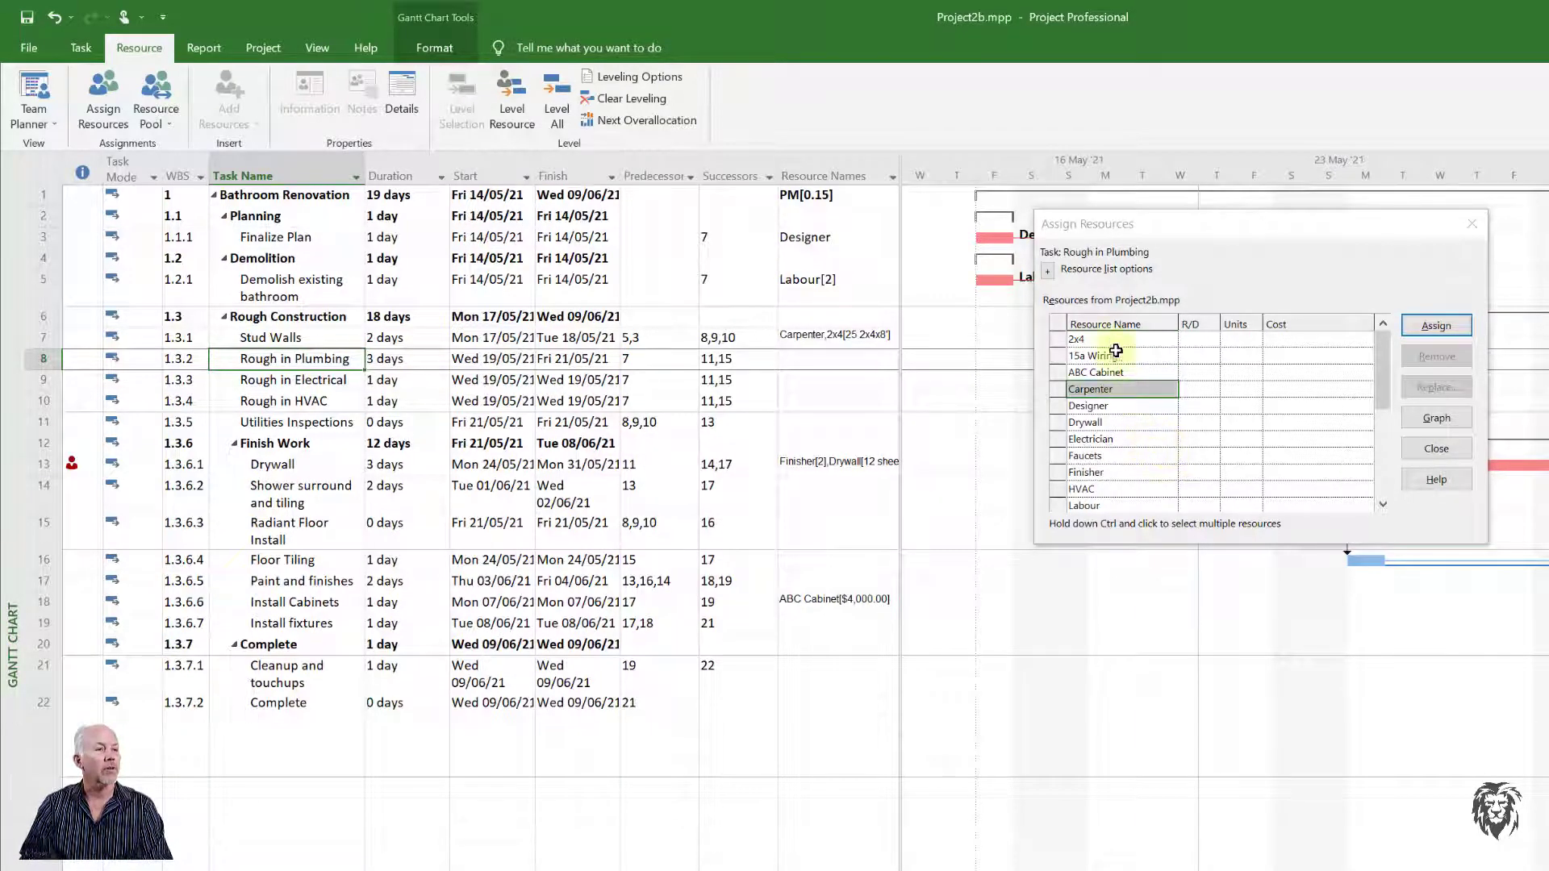
left_click(1131, 319)
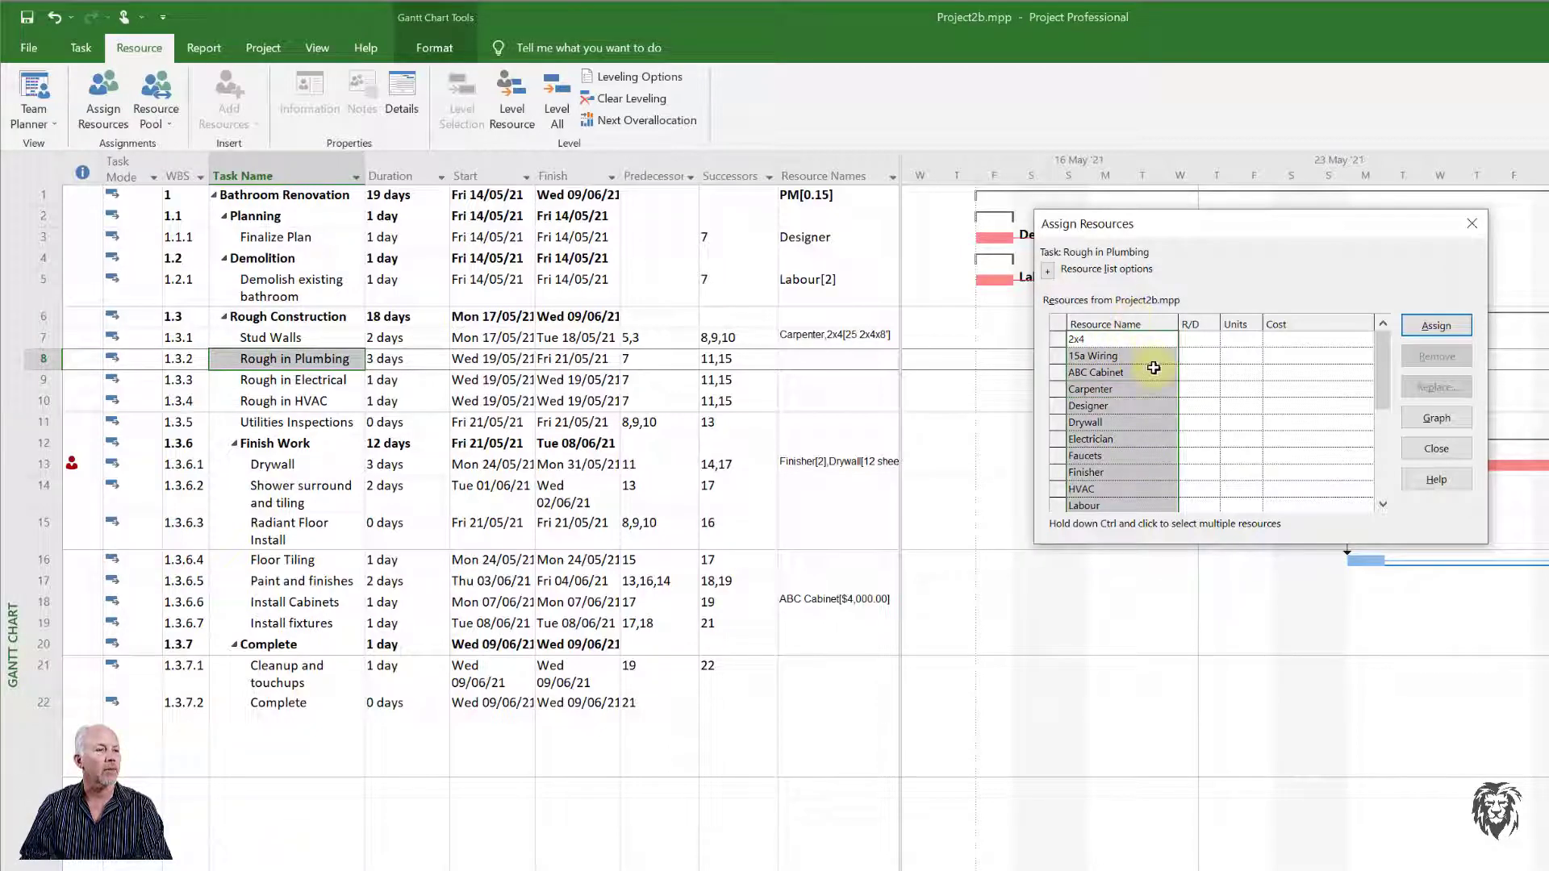
left_click_drag(1386, 402, 1389, 456)
left_click(1236, 471)
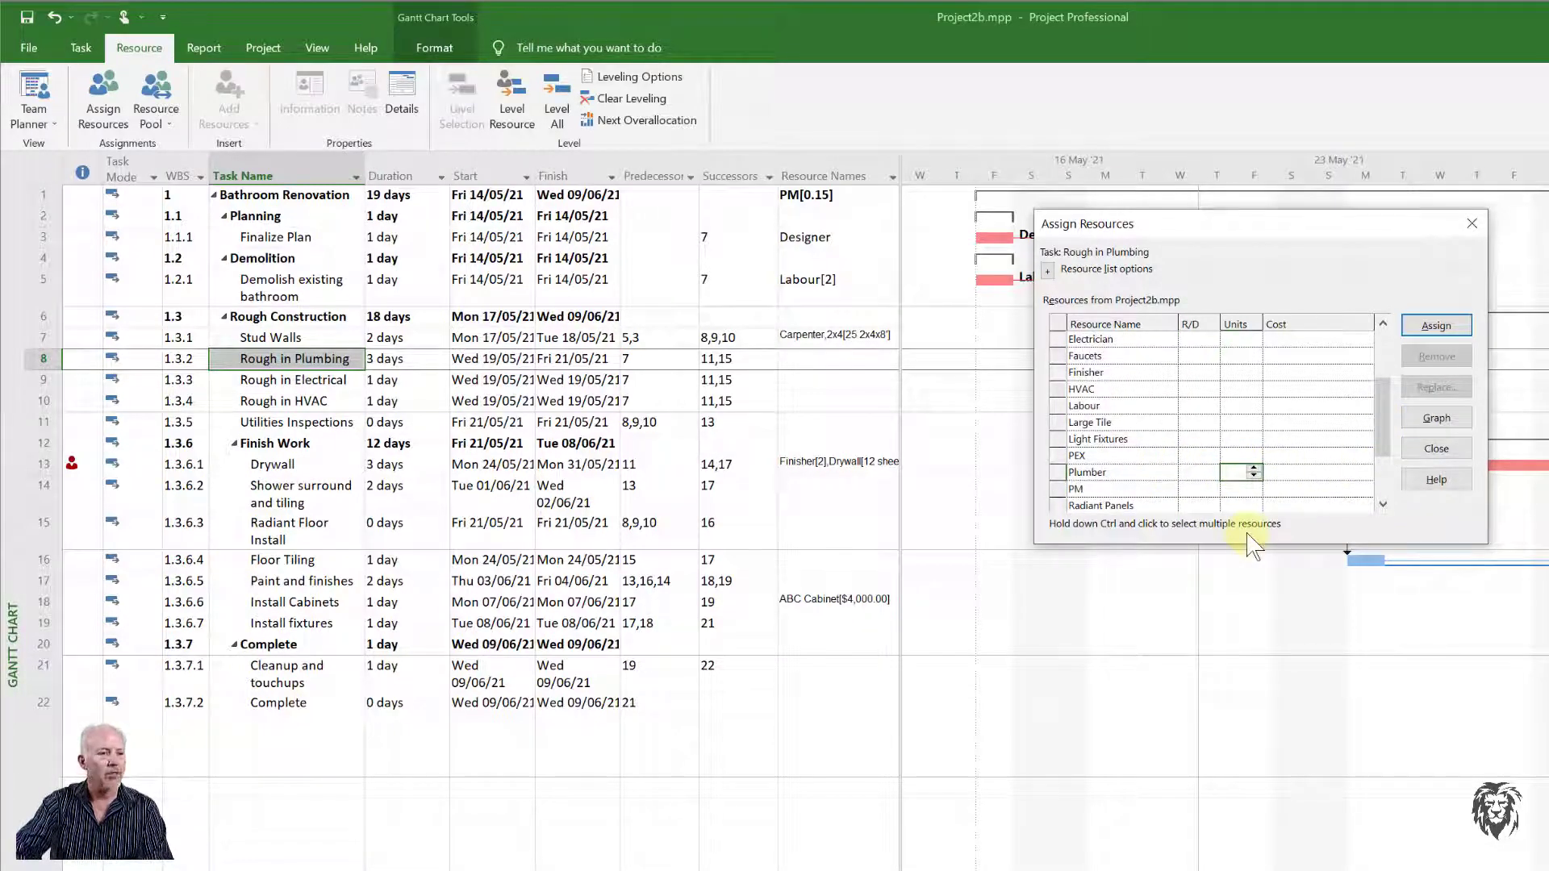
left_click(1327, 463)
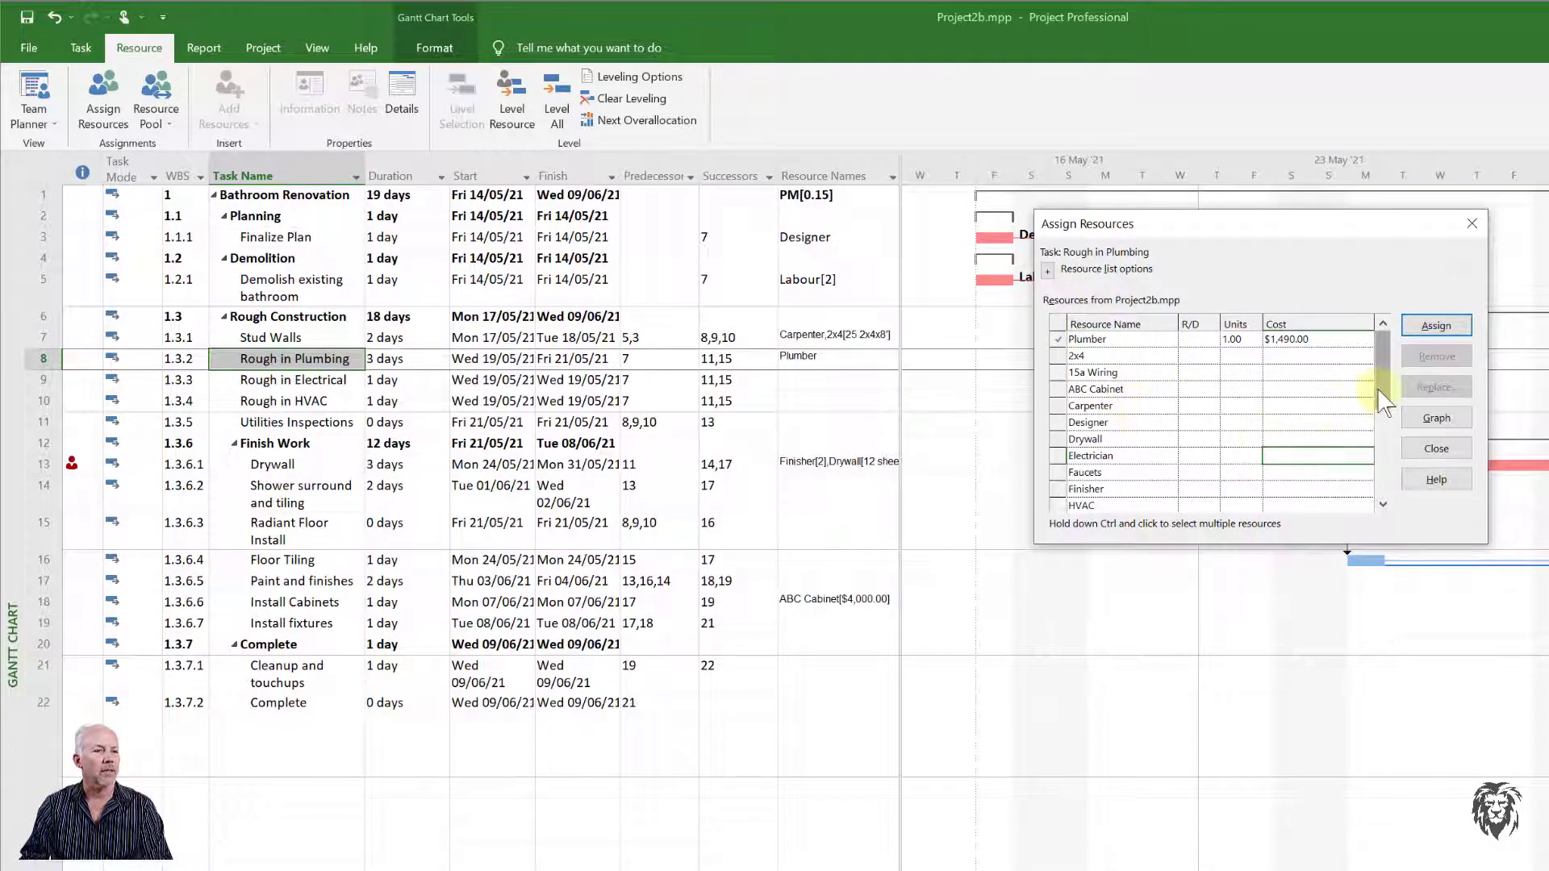
Step: Assign 30 units of the PEX material to the Rough in Plumbing task
left_click_drag(1380, 391, 1388, 454)
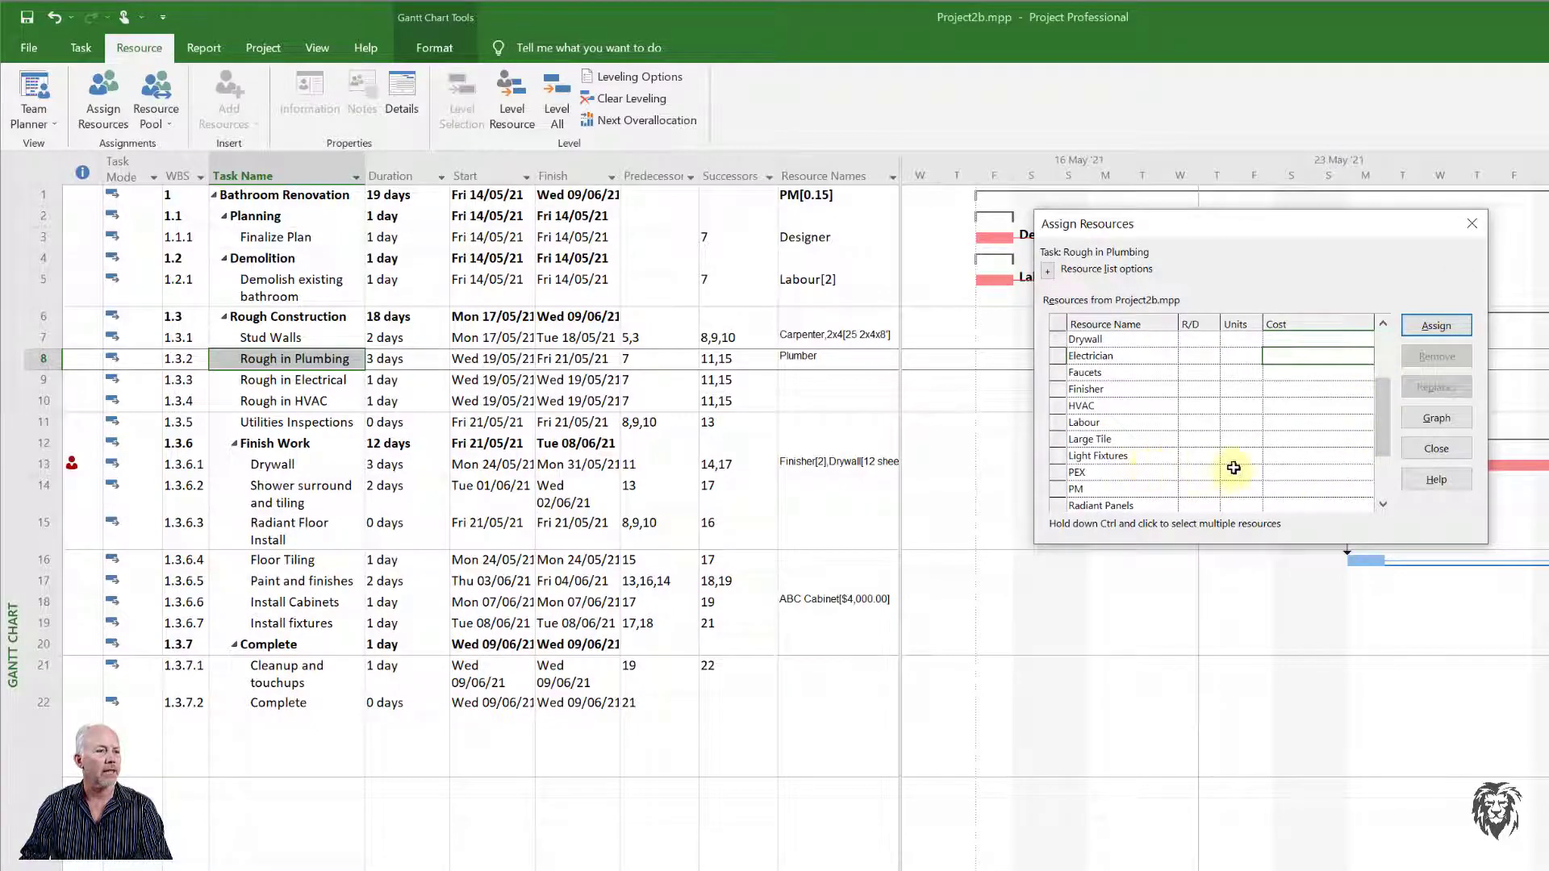
left_click(1234, 473)
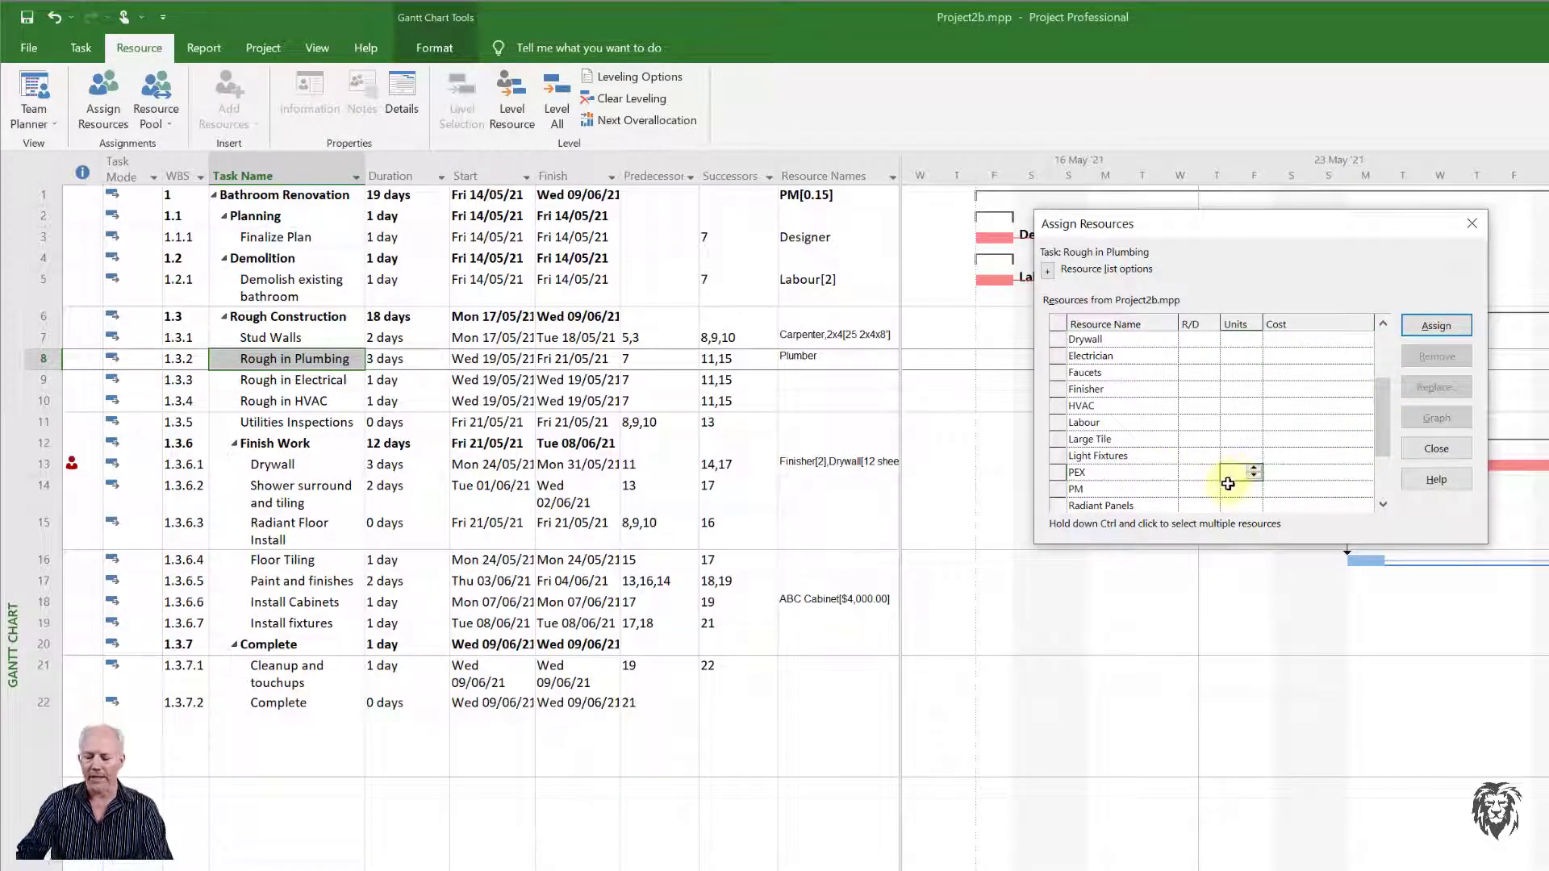
type("30")
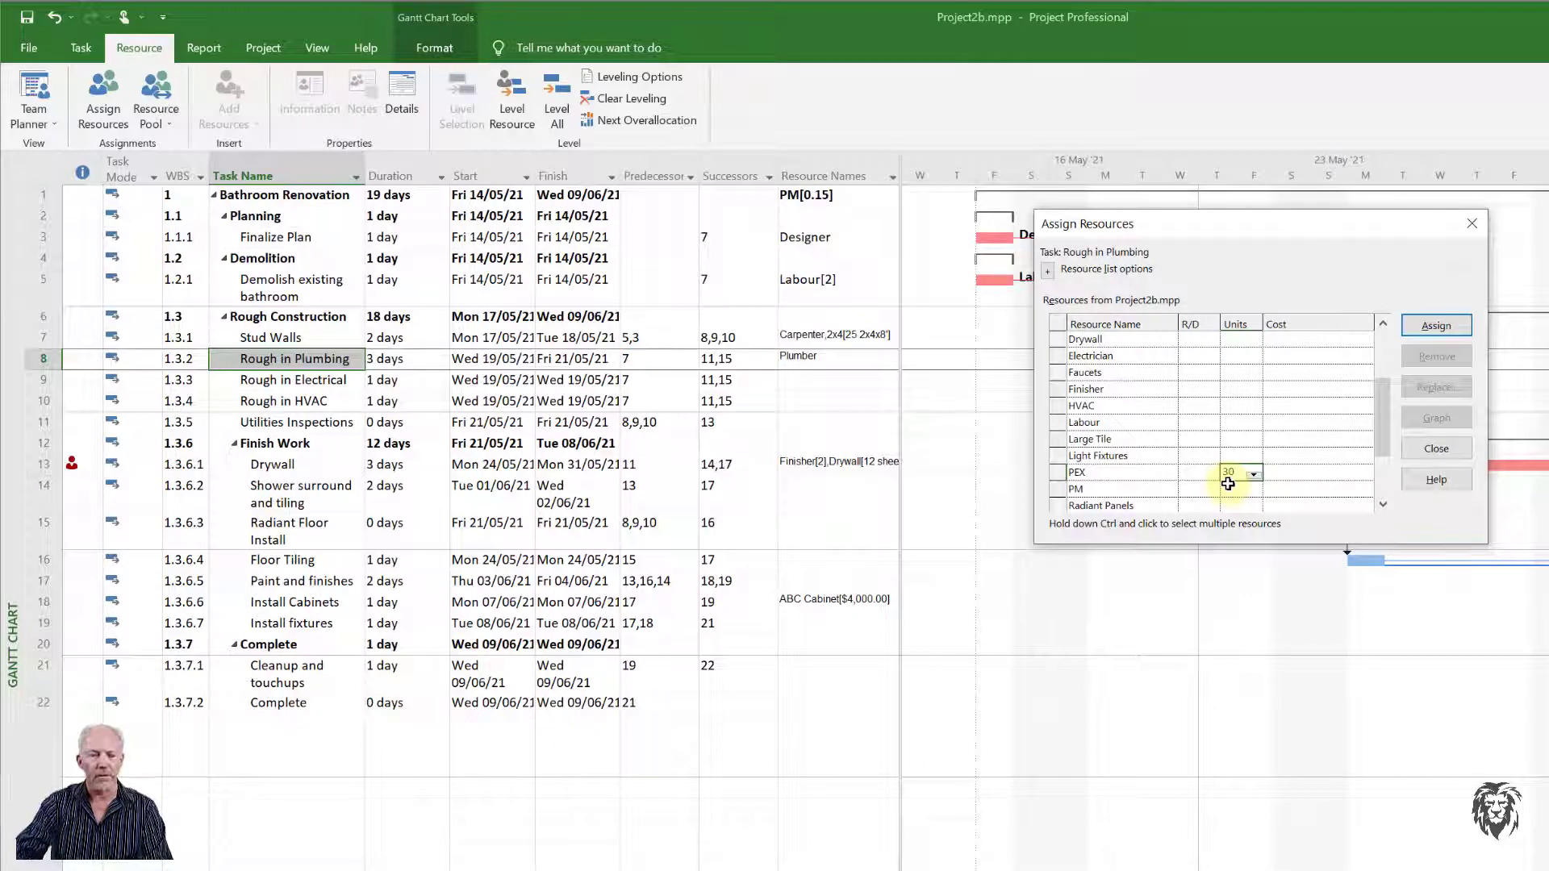
key("Return")
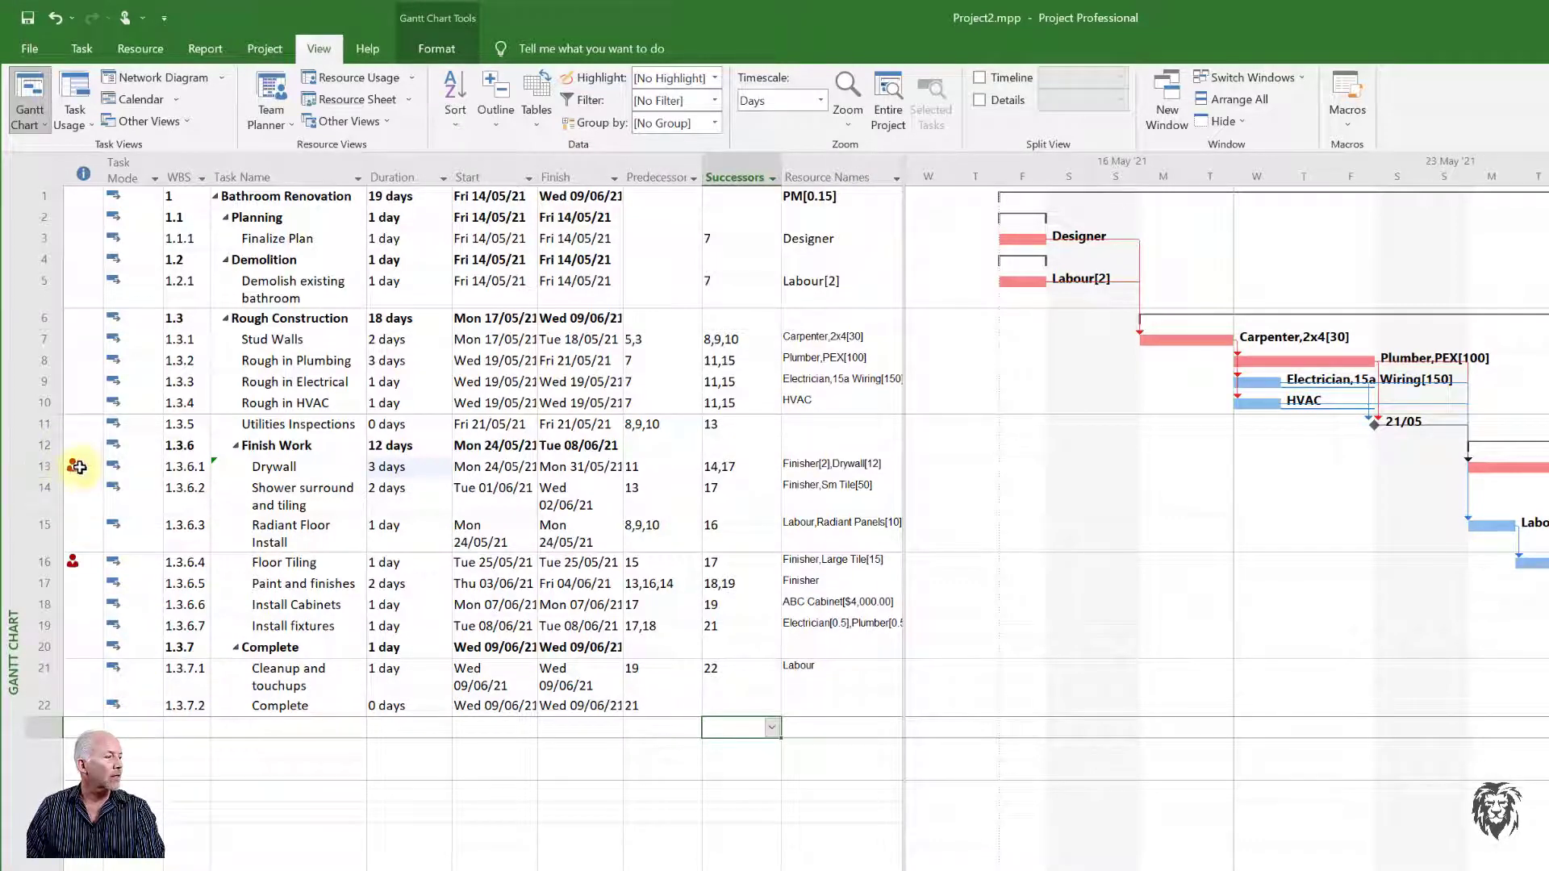
Step: Switch from the Gantt Chart to the Resource Form view to examine the PM resource's details
mouse_move(83, 466)
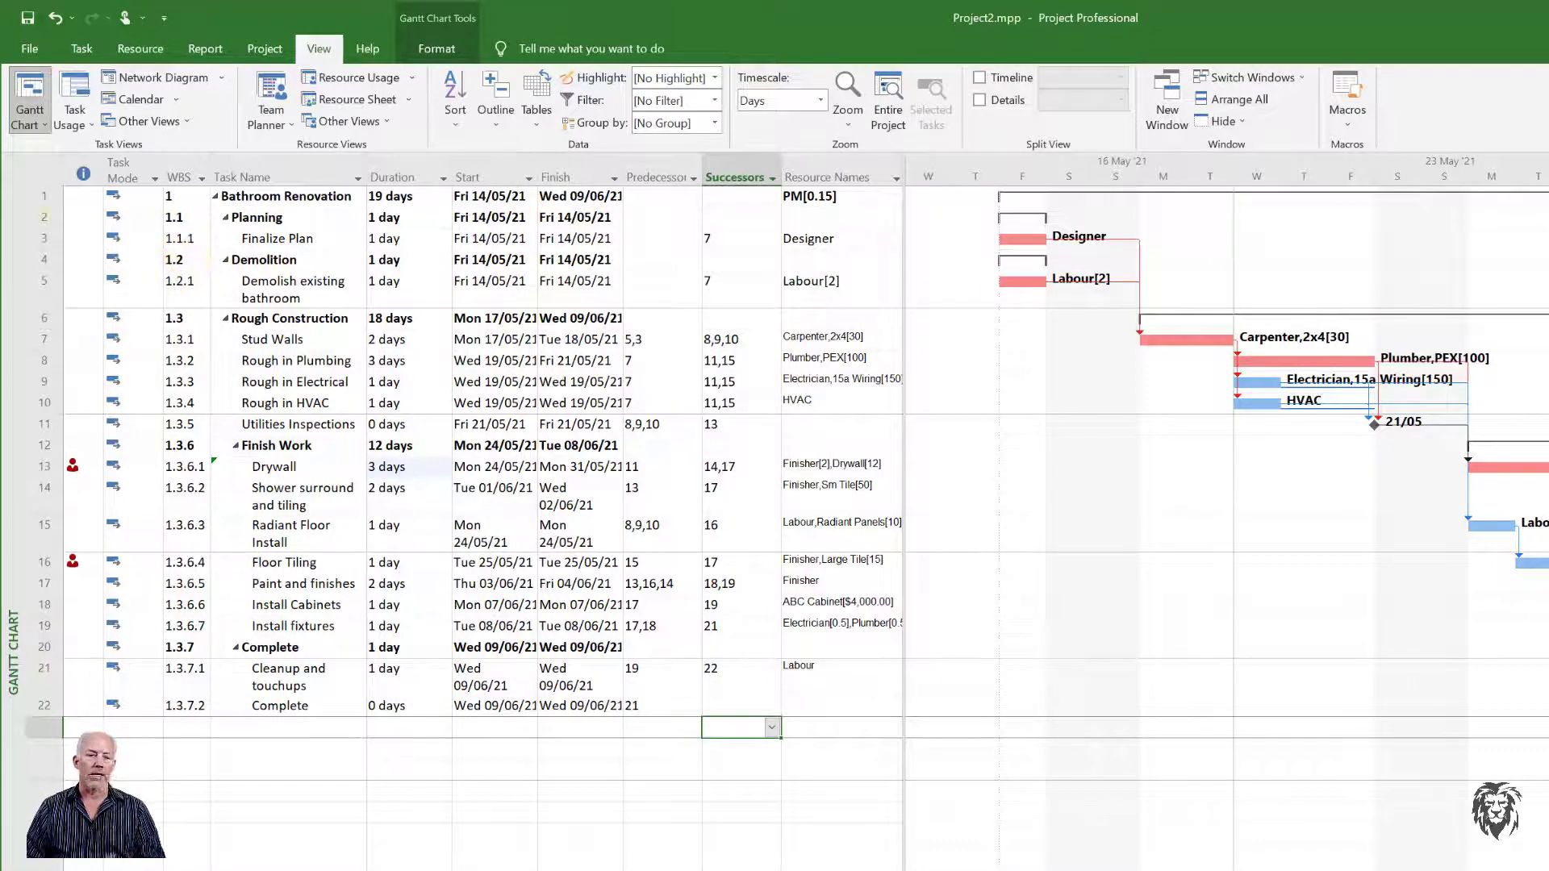
right_click(15, 284)
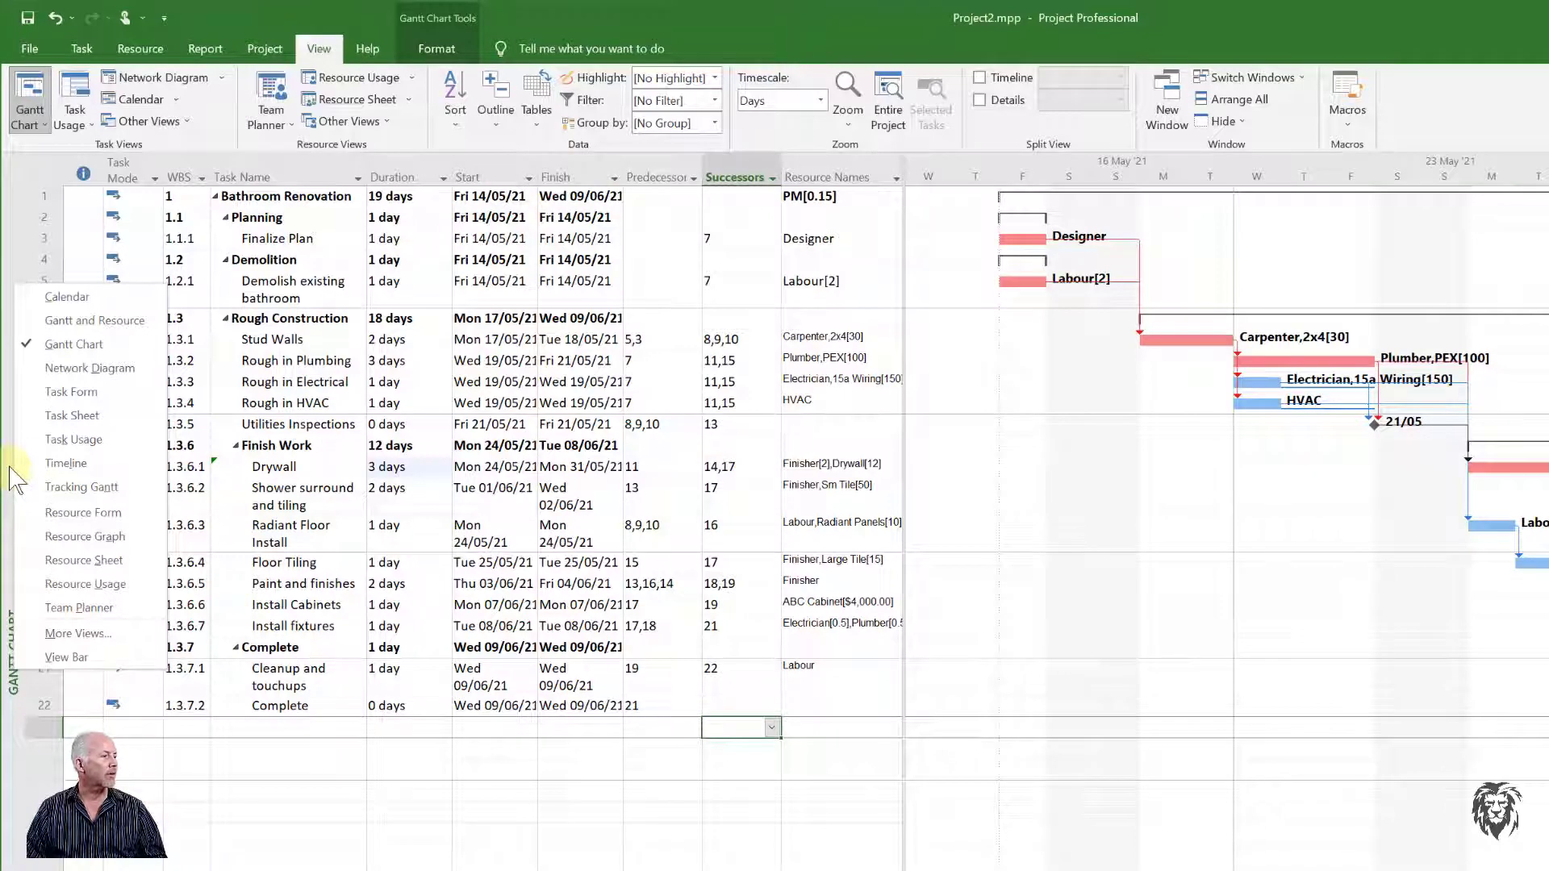
left_click(59, 514)
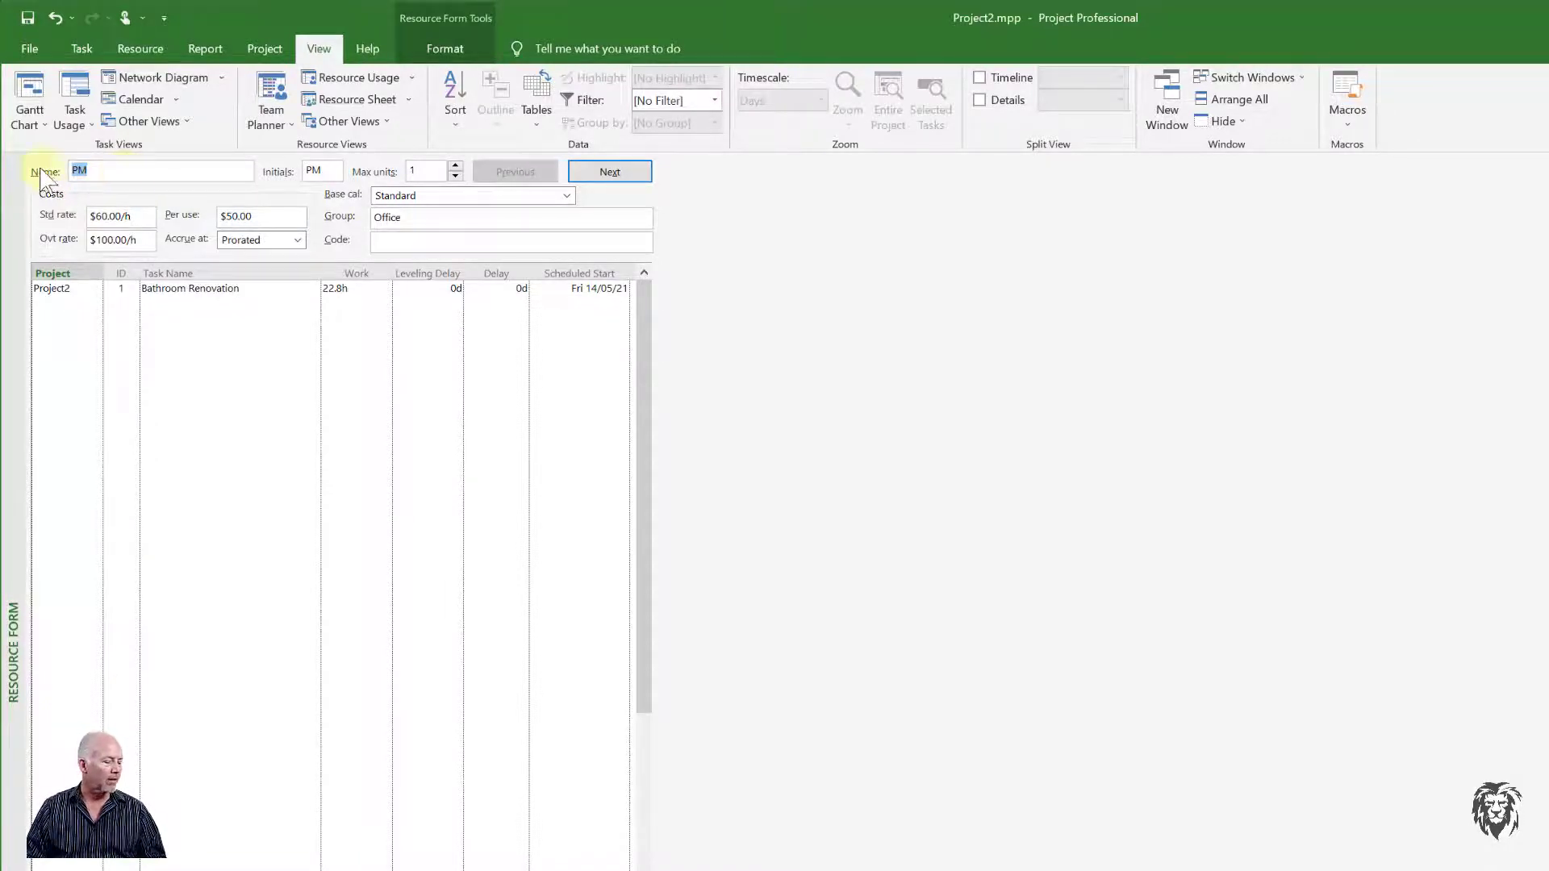
Step: Open the Resource Graph view and go through the resources, examining the Finisher's allocation in the week of 23 May '21
right_click(7, 251)
left_click(73, 379)
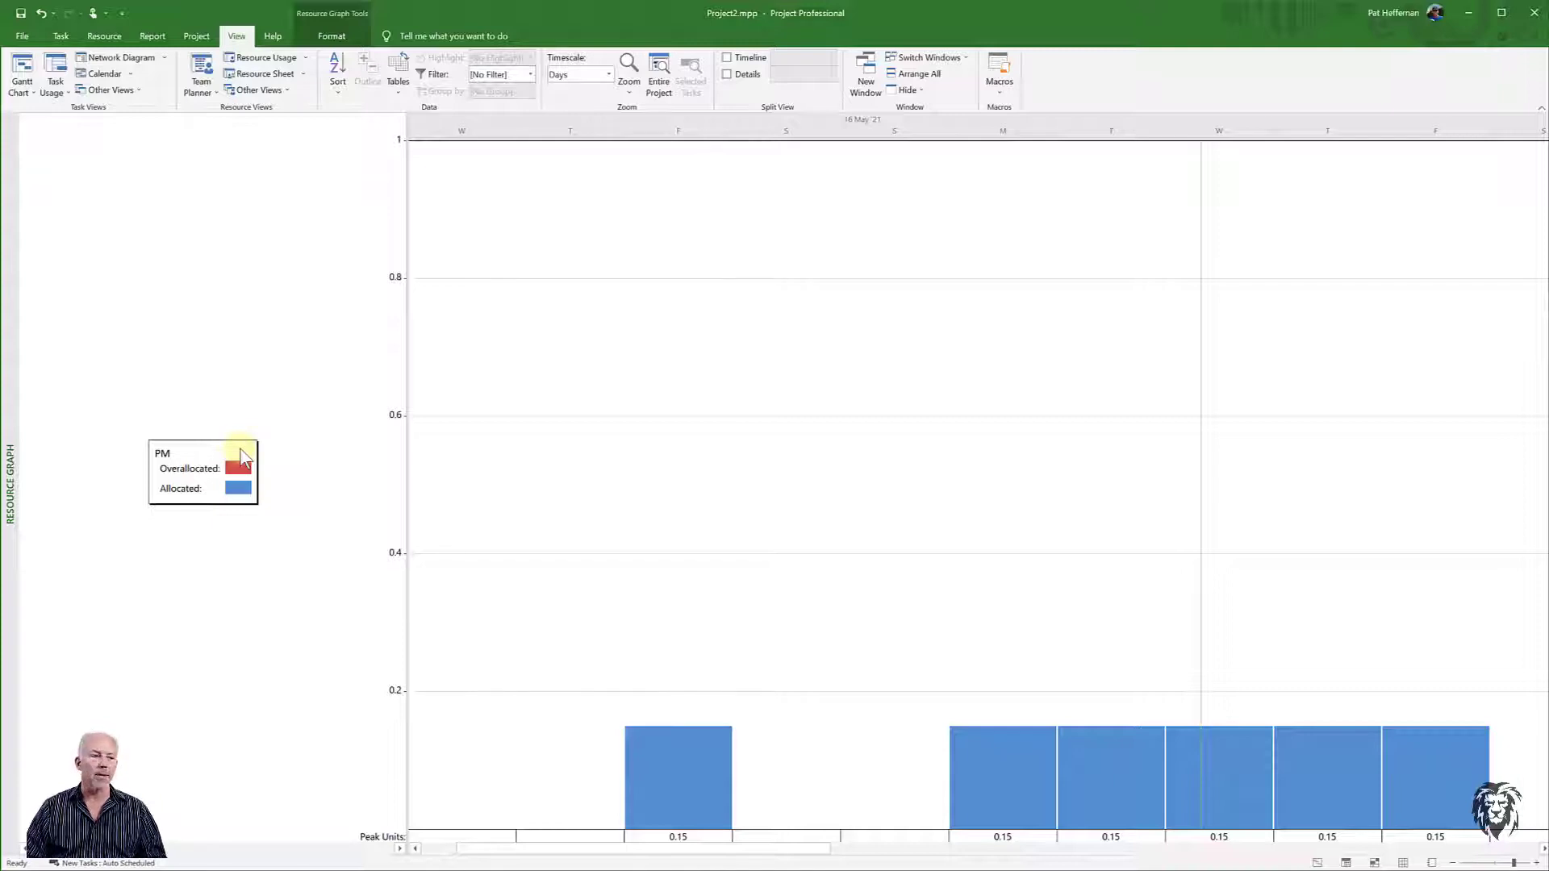
scroll(242, 450, "down", 1)
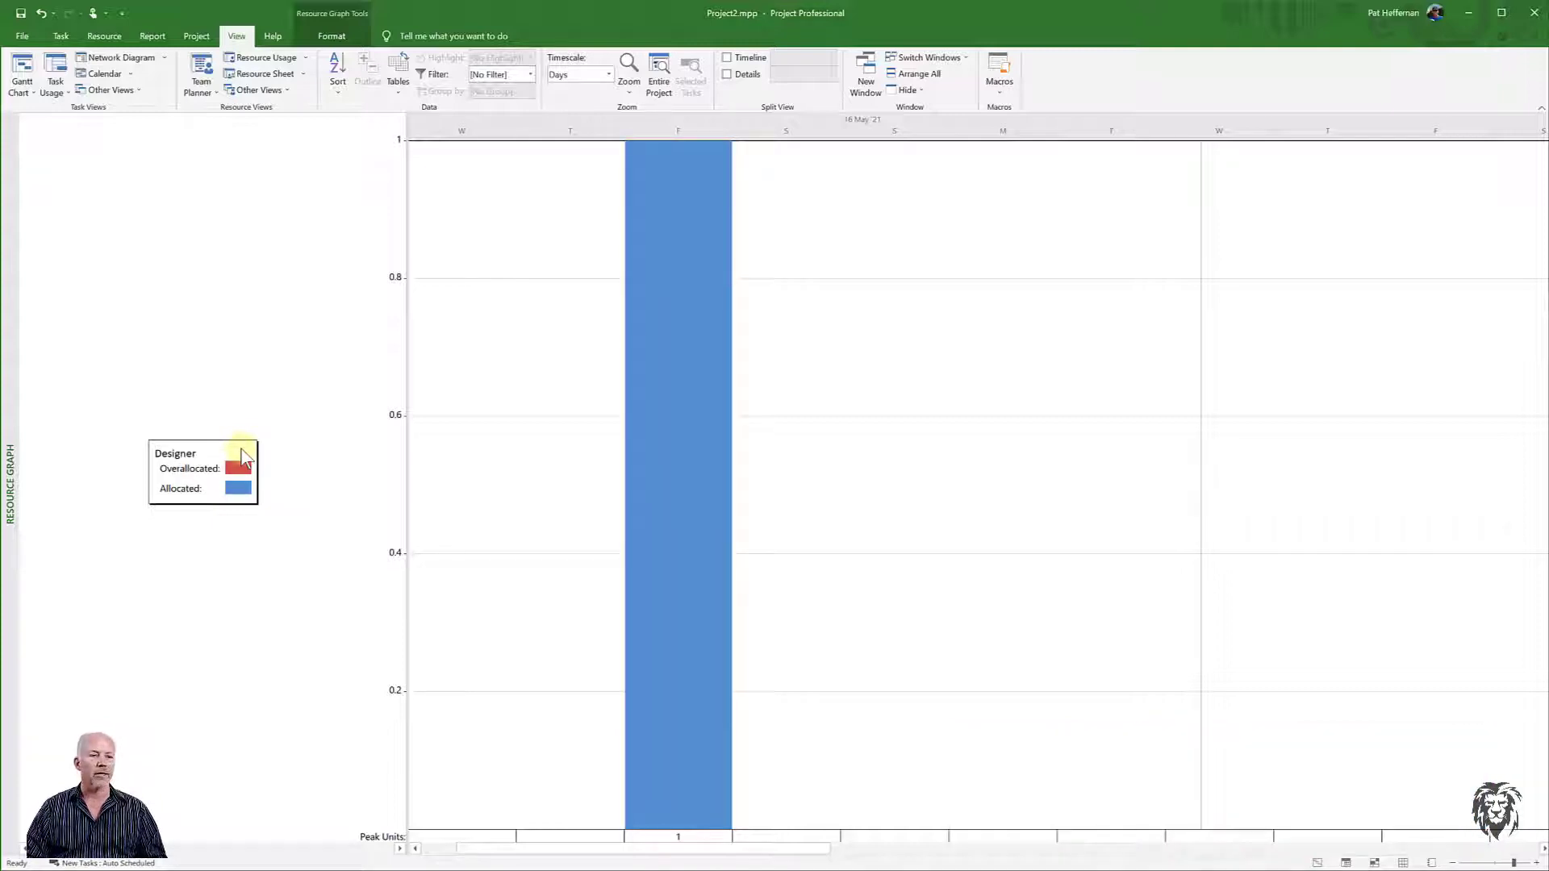
scroll(244, 456, "down", 2)
scroll(244, 457, "down", 4)
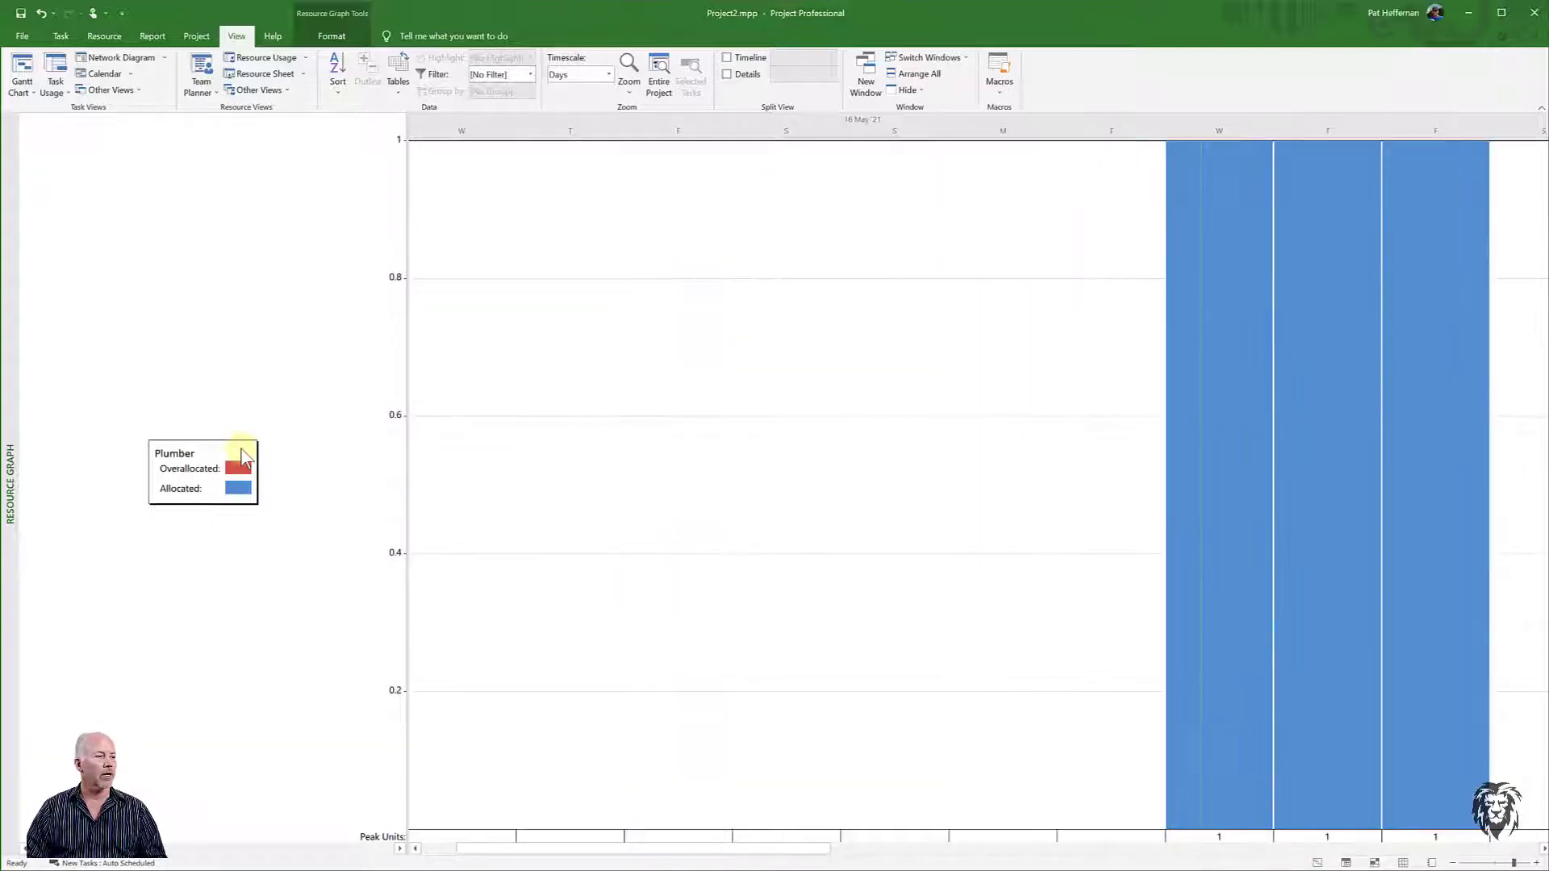
scroll(244, 456, "down", 3)
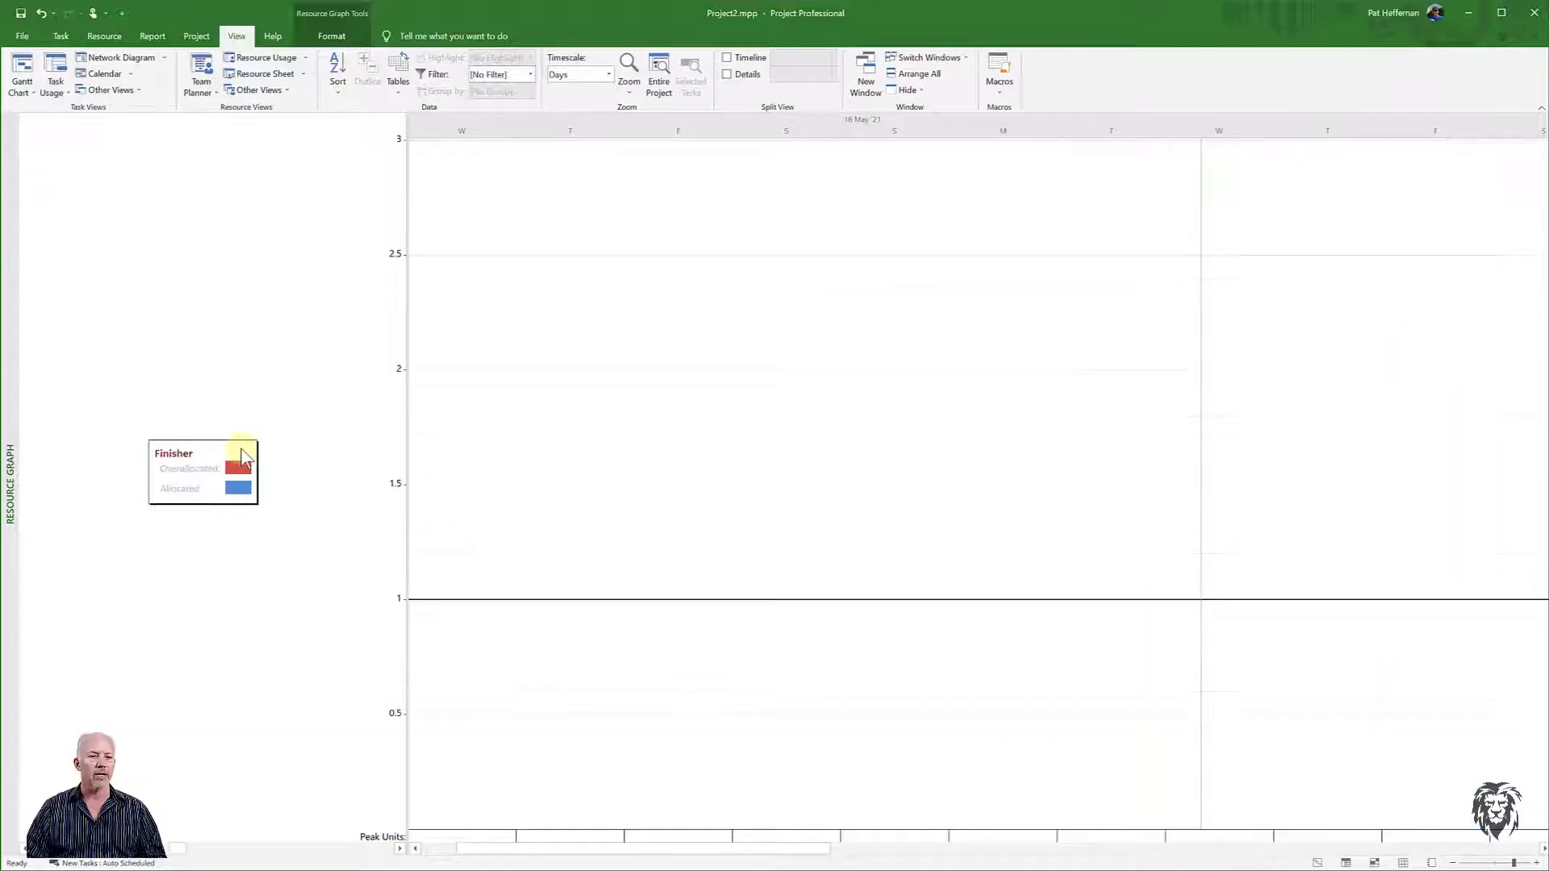
scroll(243, 456, "down", 2)
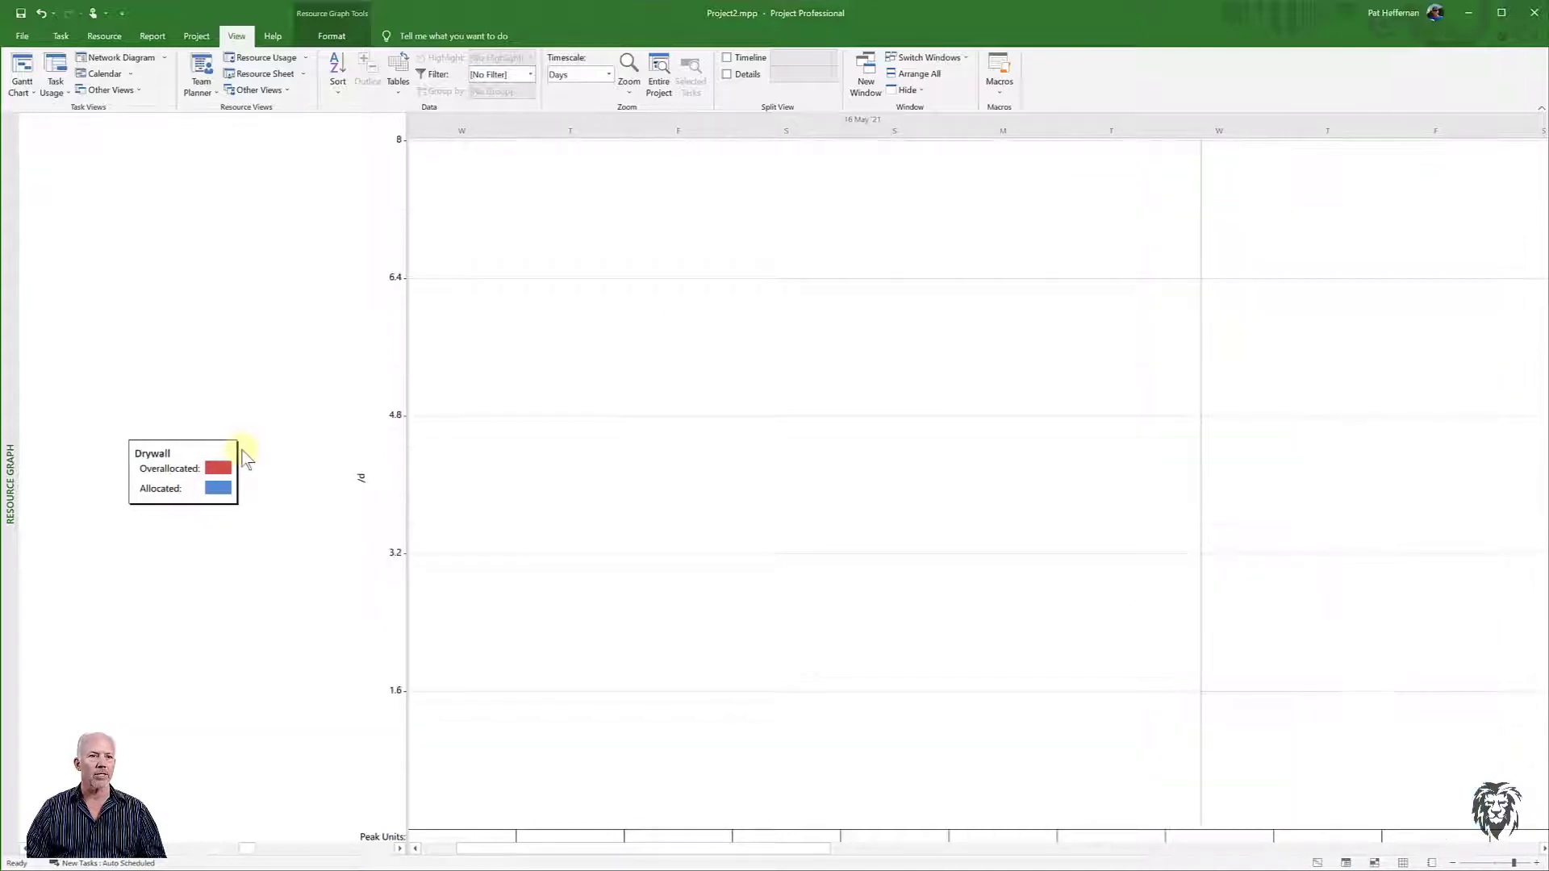
scroll(243, 457, "down", 4)
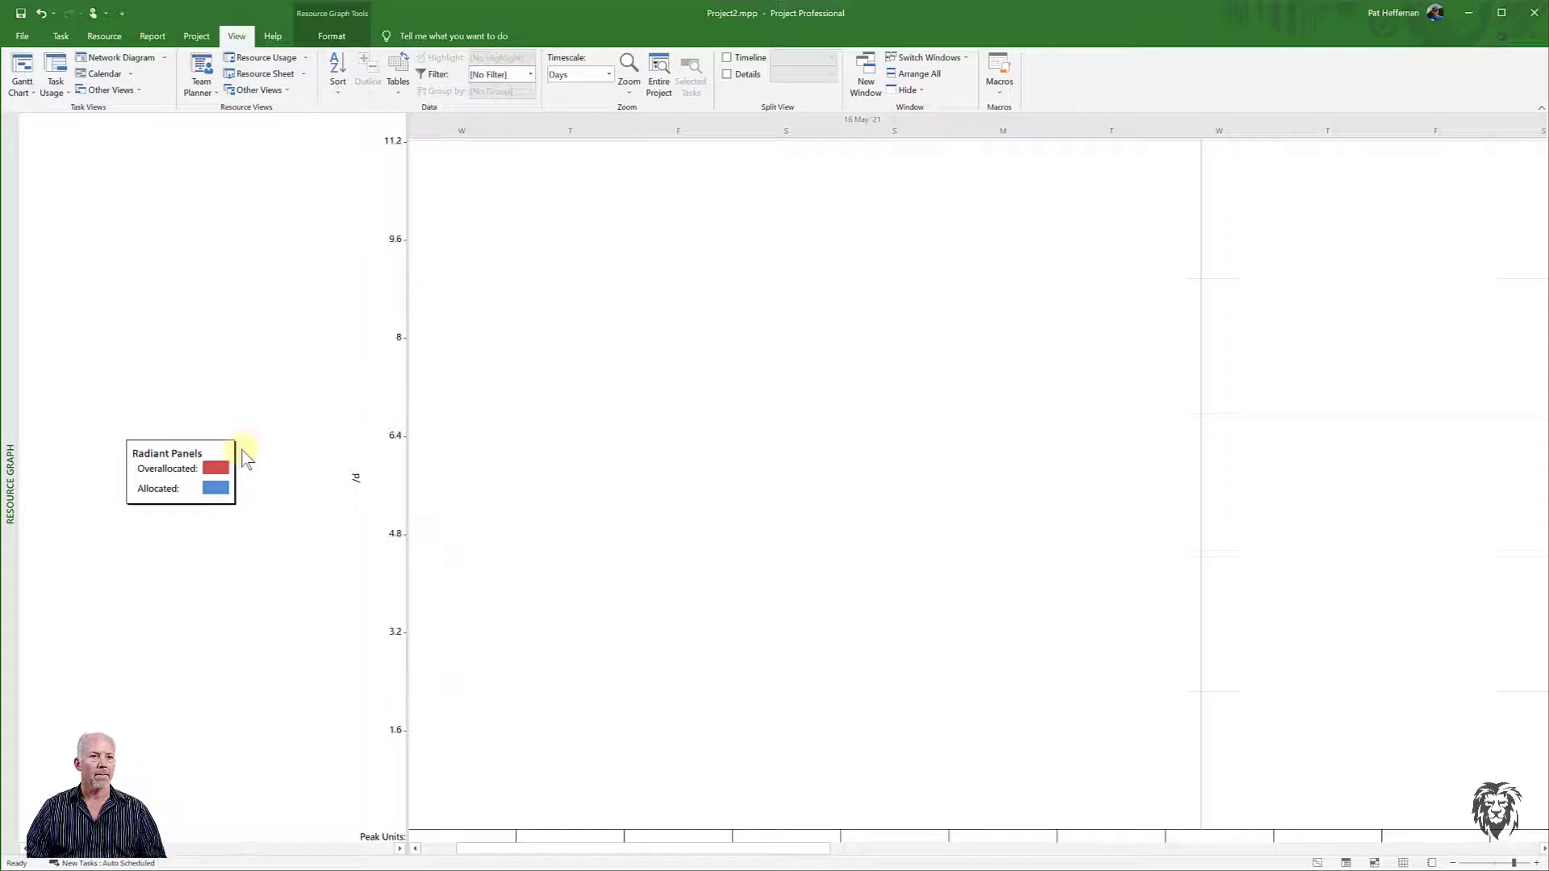
scroll(249, 457, "down", 1)
left_click_drag(542, 847, 743, 849)
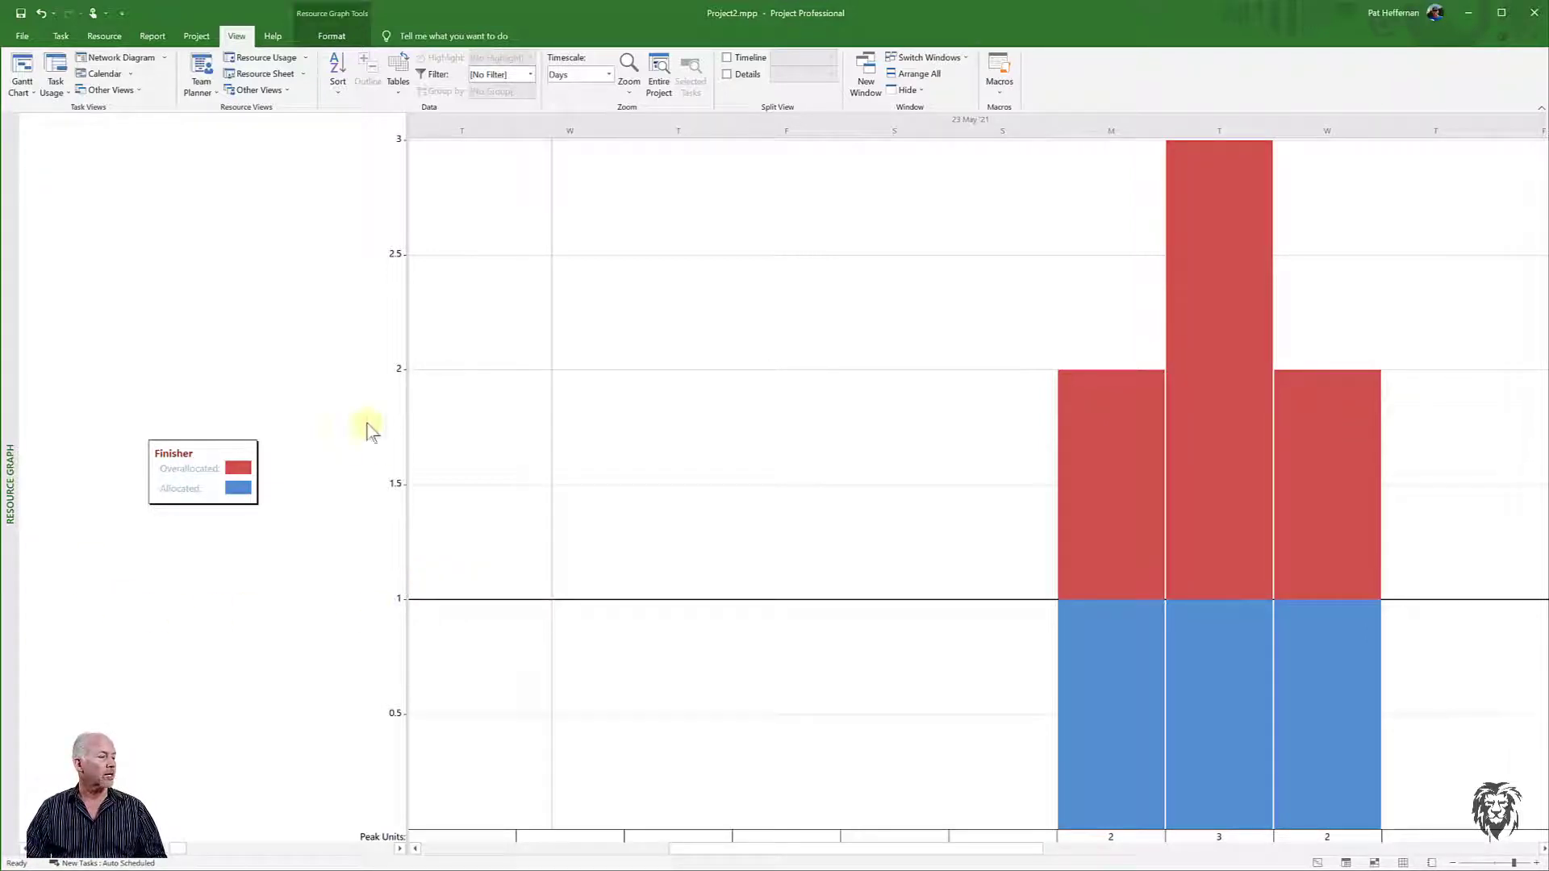
Step: Switch to the Resource Usage view to examine the Finisher's daily work hours by task
right_click(12, 409)
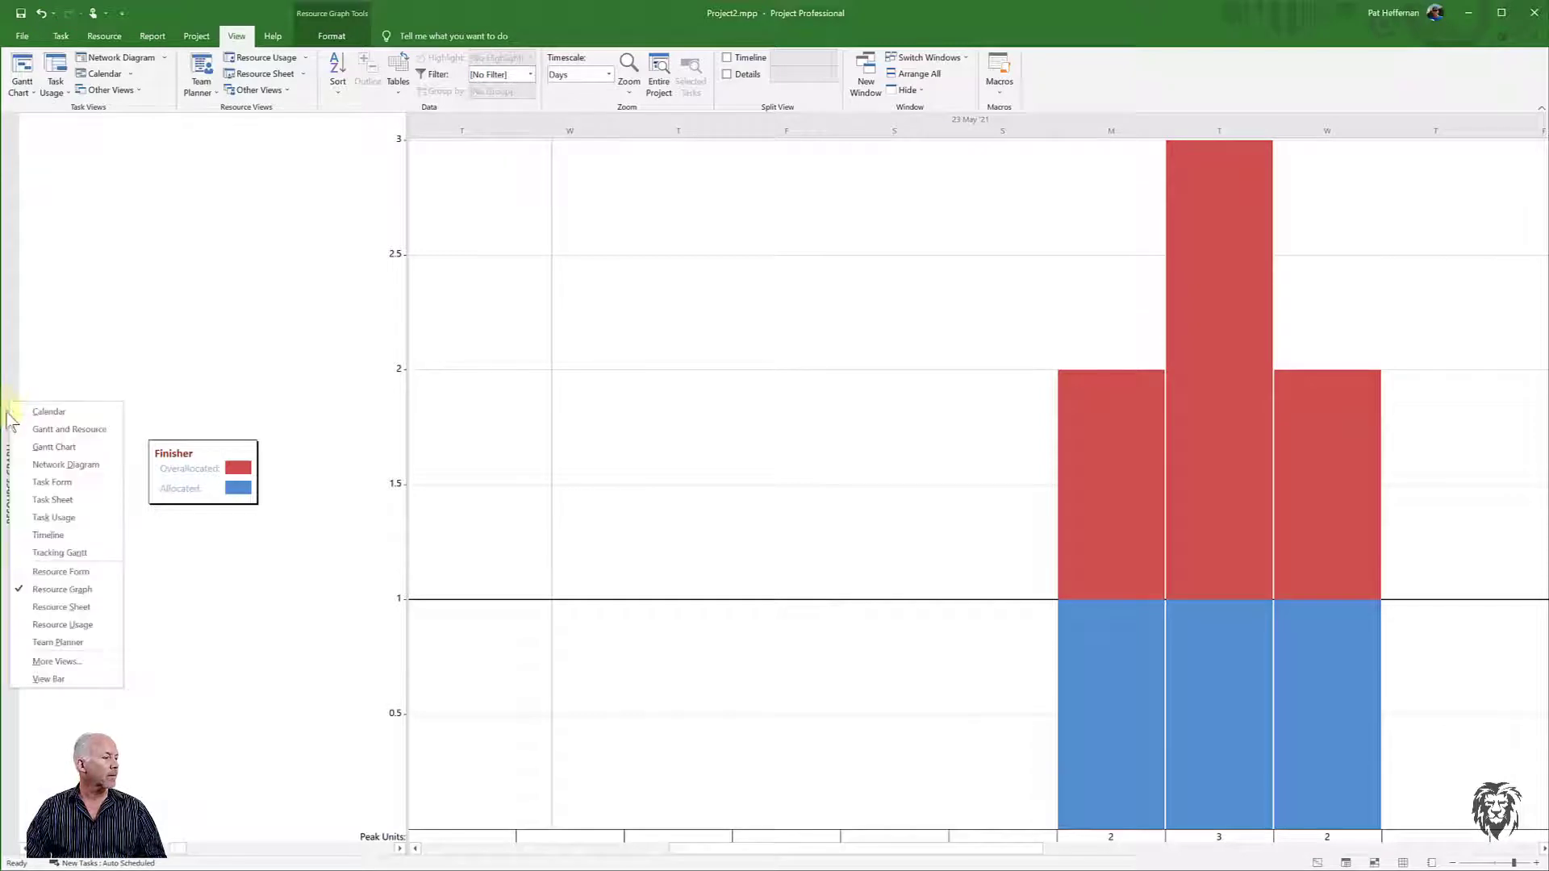
left_click(59, 626)
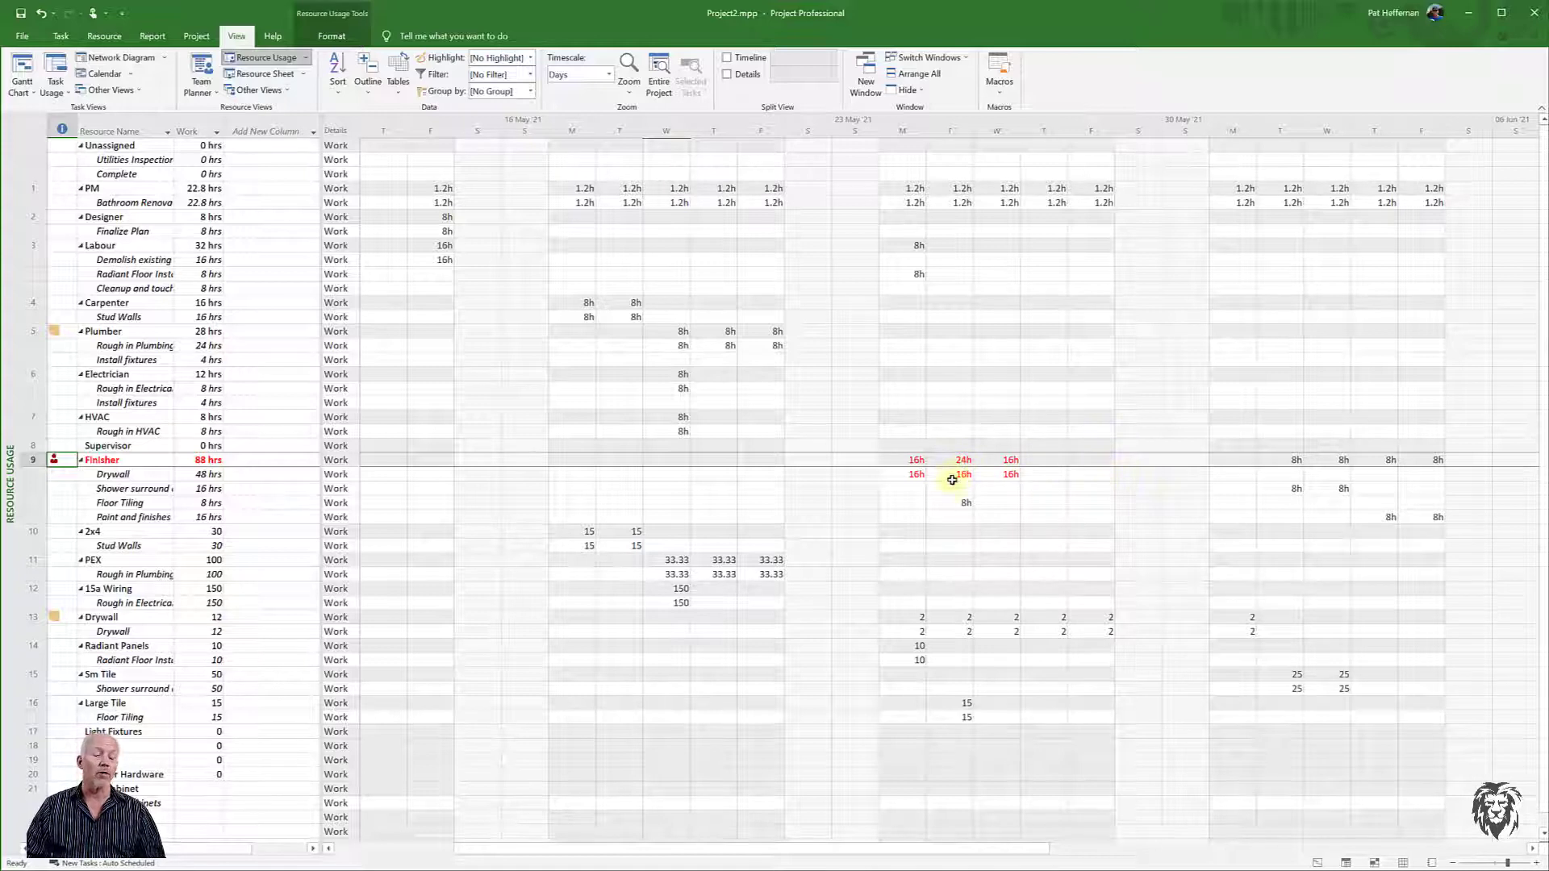
right_click(10, 474)
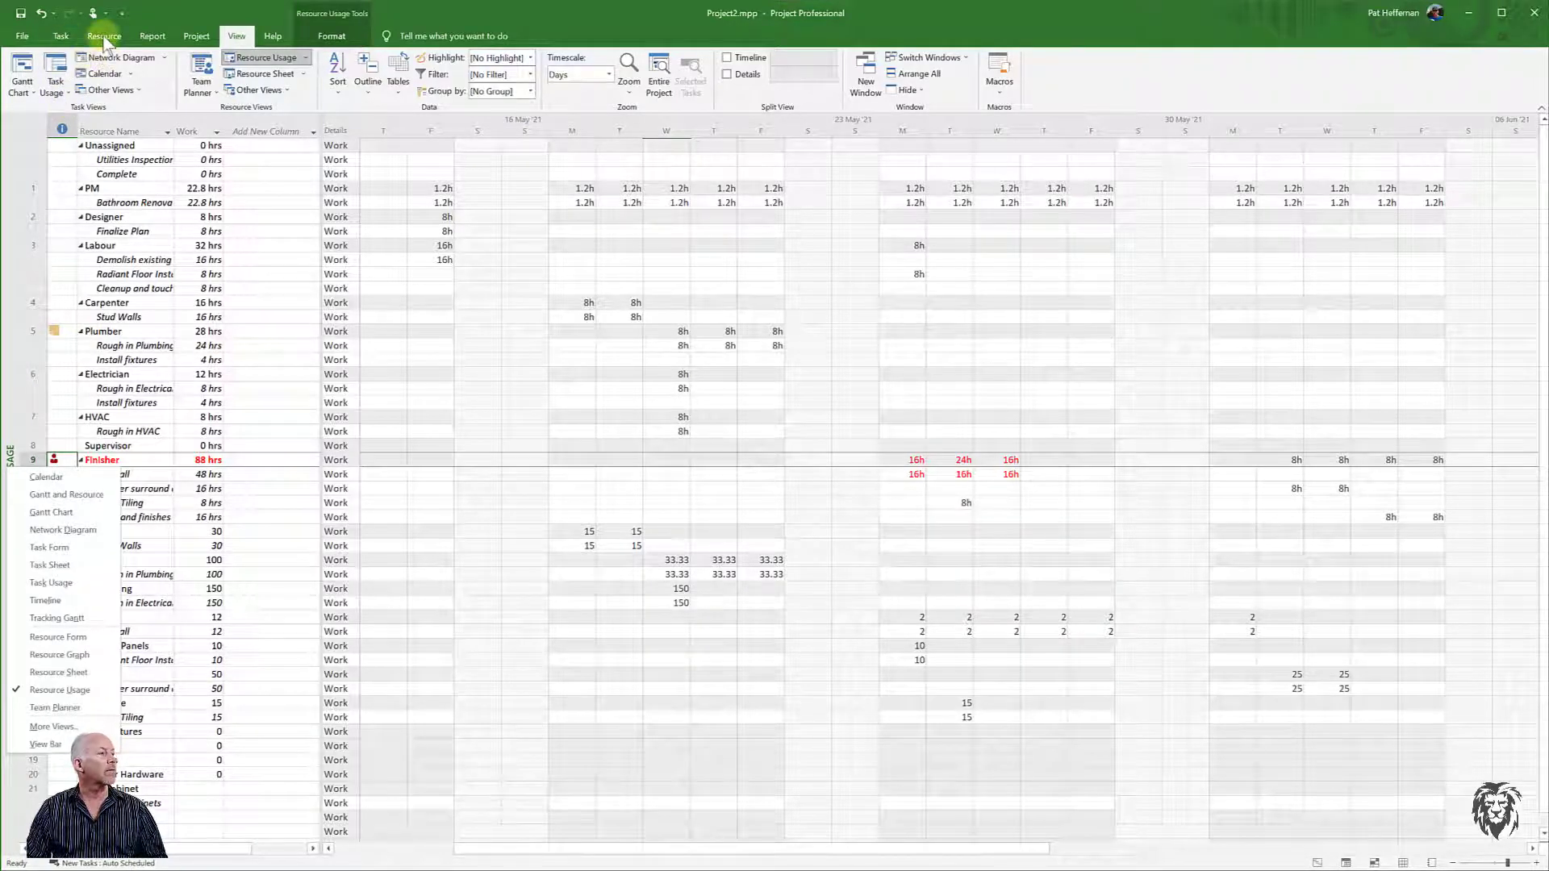
Step: Open the Cost Overview dashboard report and enlarge it for reading
left_click(150, 37)
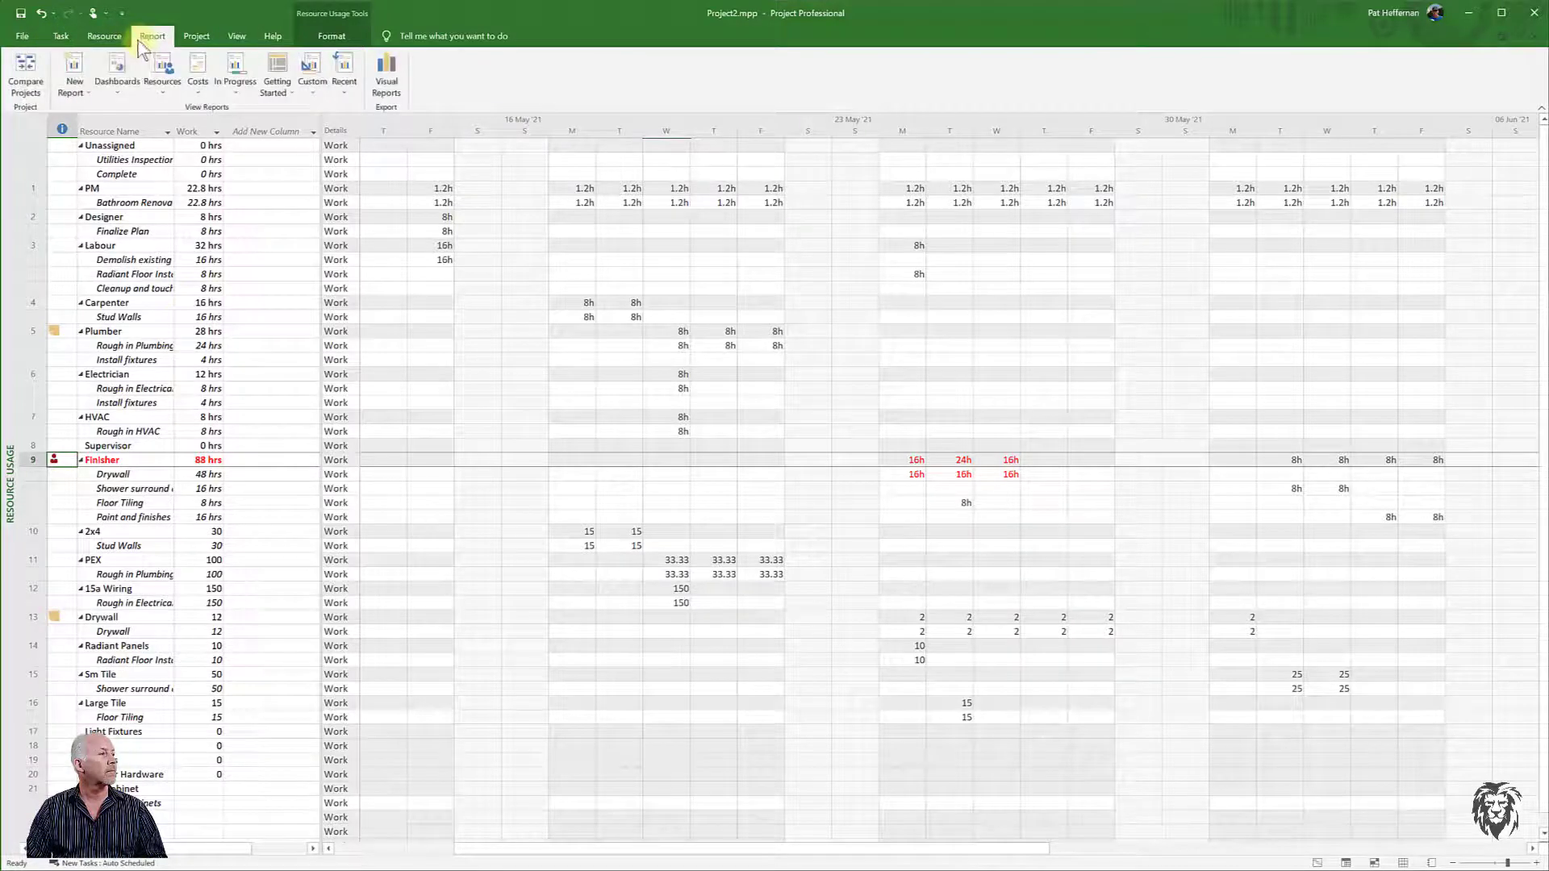
left_click(120, 85)
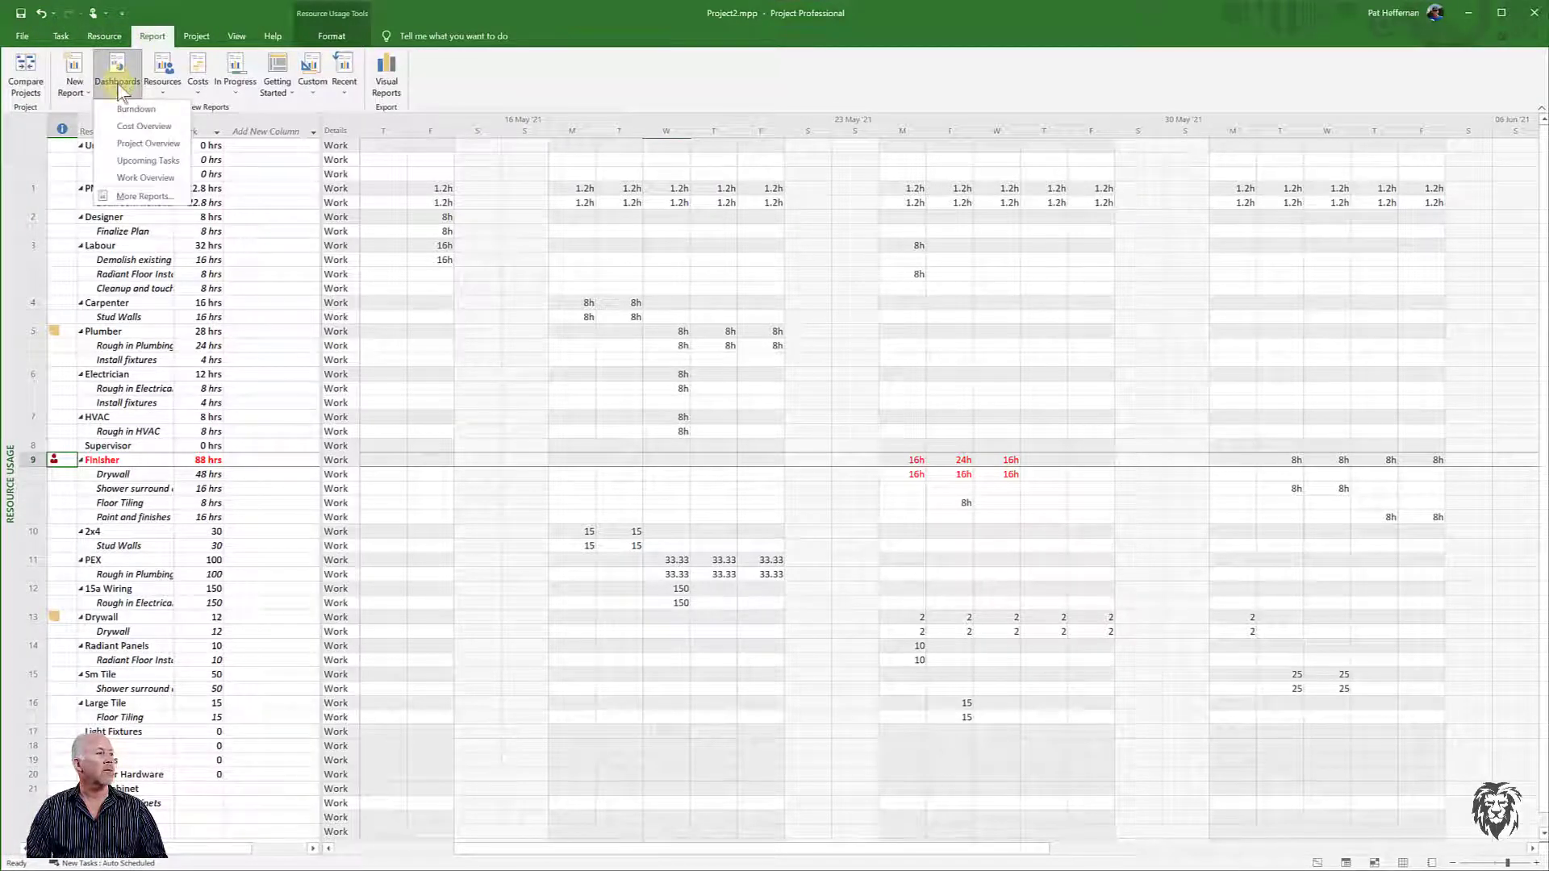
left_click(138, 126)
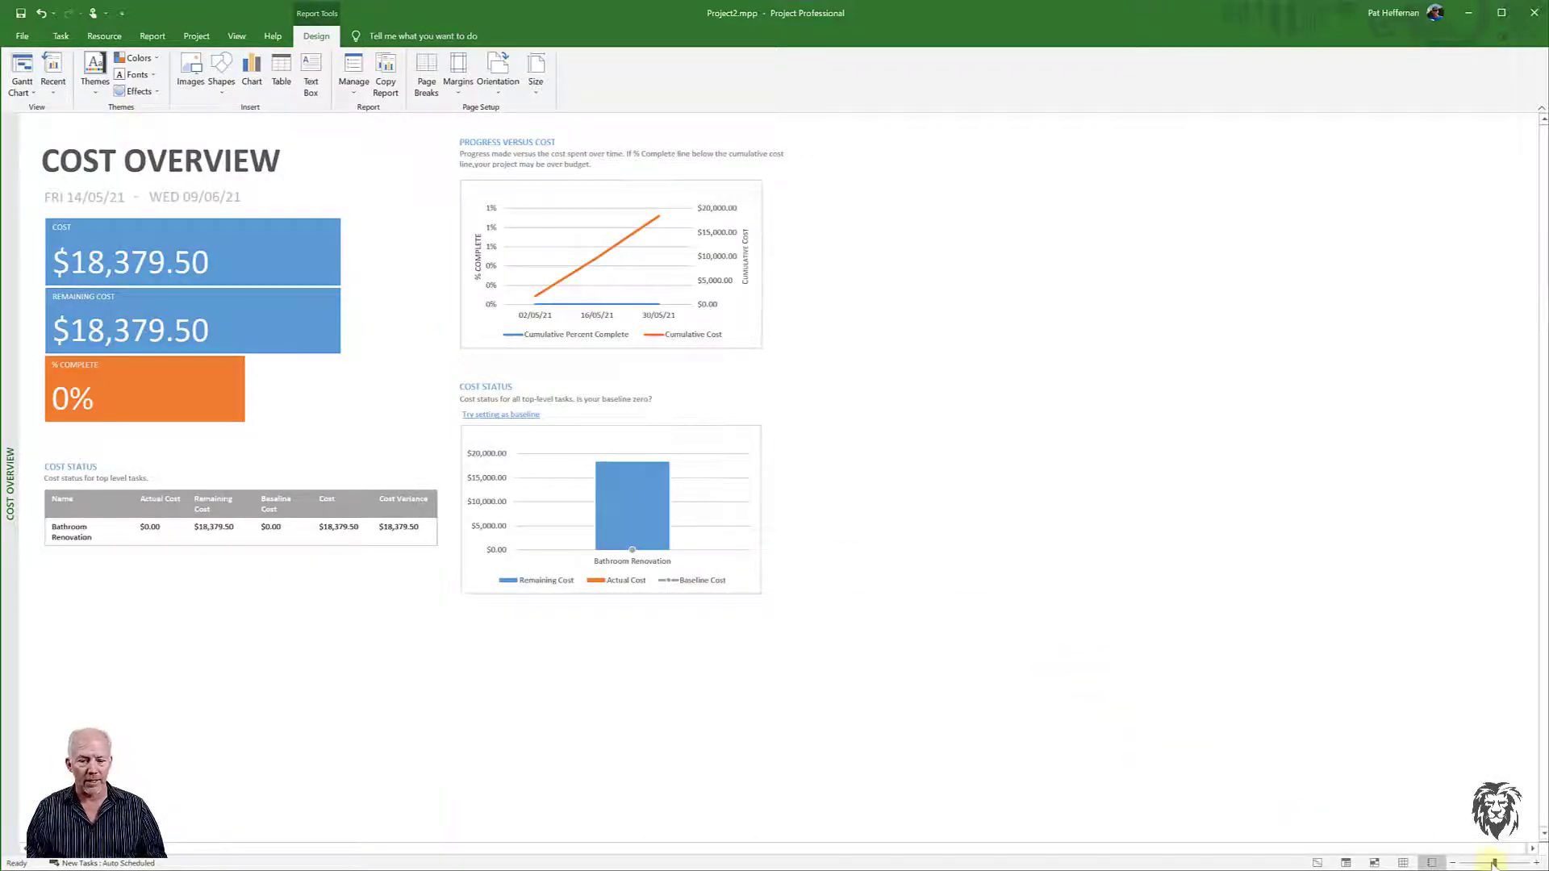
left_click(1494, 863)
left_click(1494, 862)
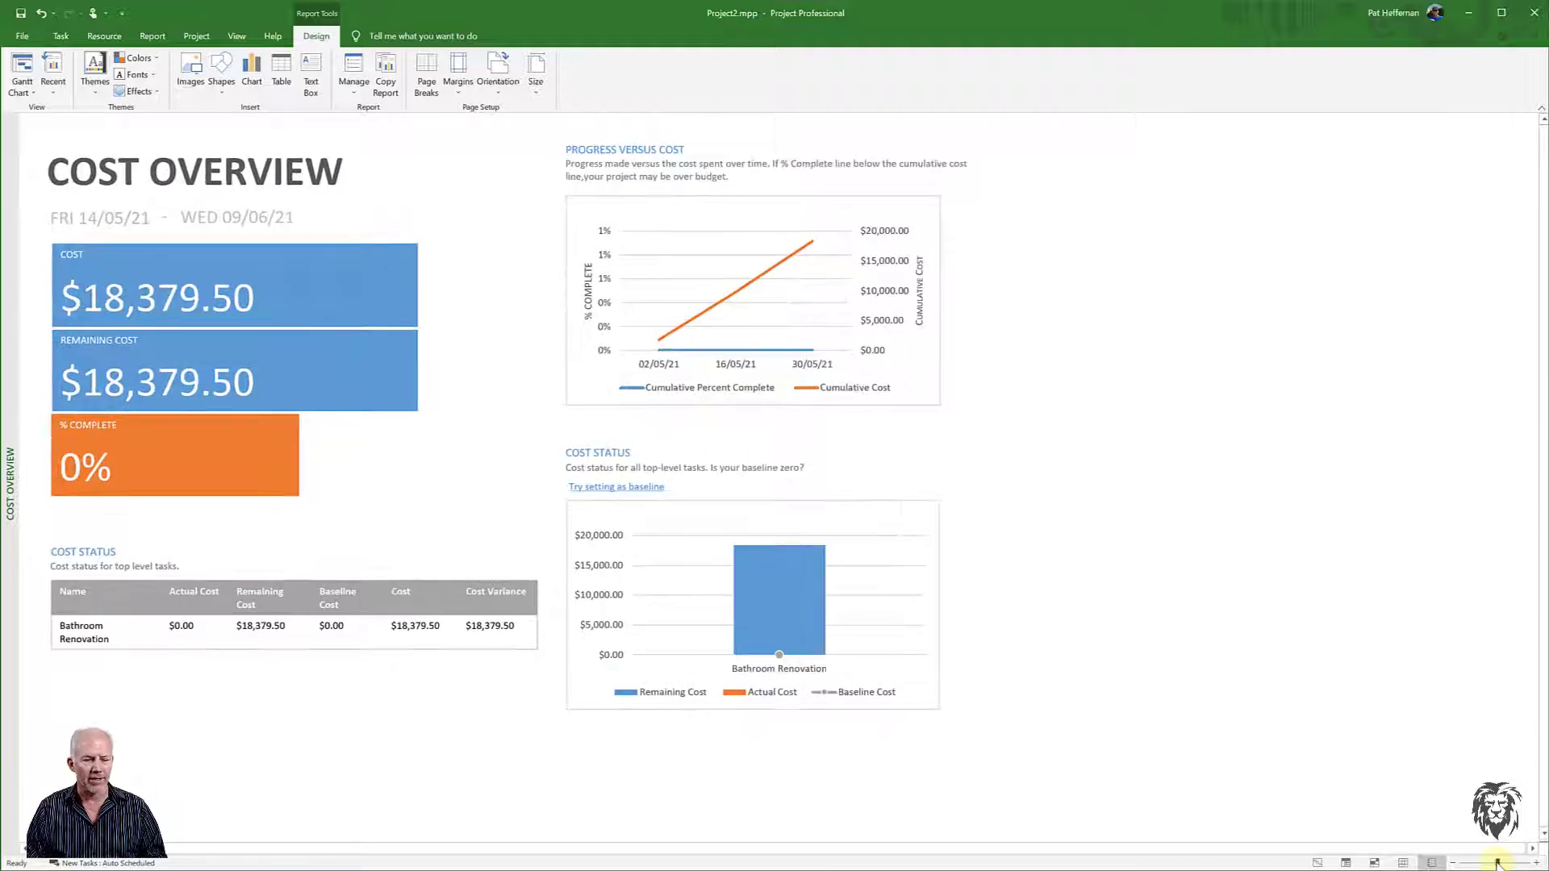
left_click_drag(1497, 861, 1499, 862)
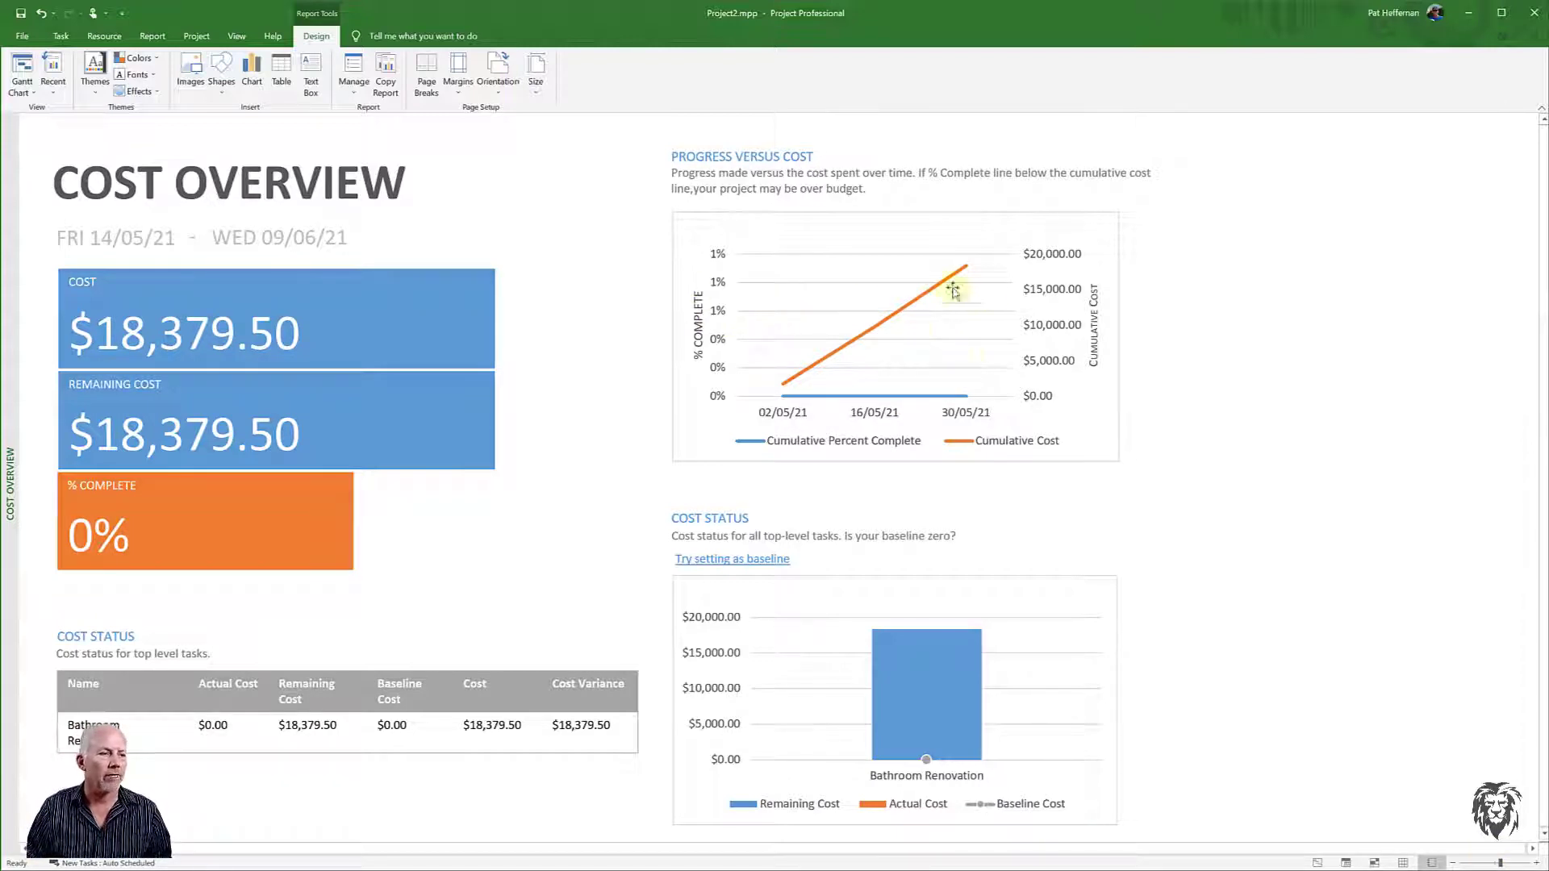
Step: Set the Progress Versus Cost chart's time category to units of Days with a count of 1
left_click(872, 314)
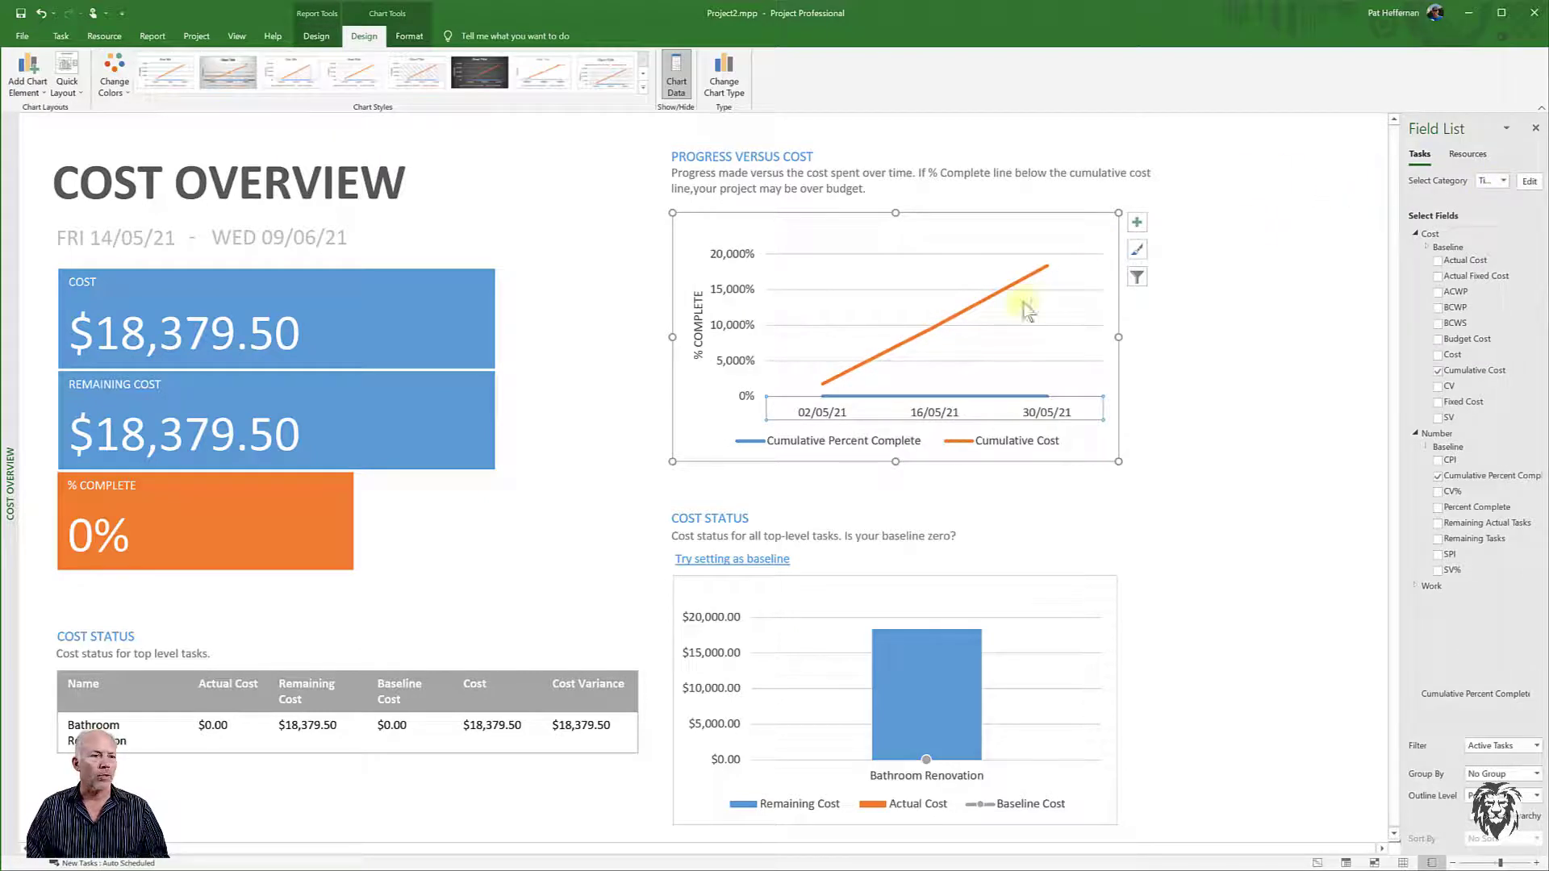
left_click(1504, 181)
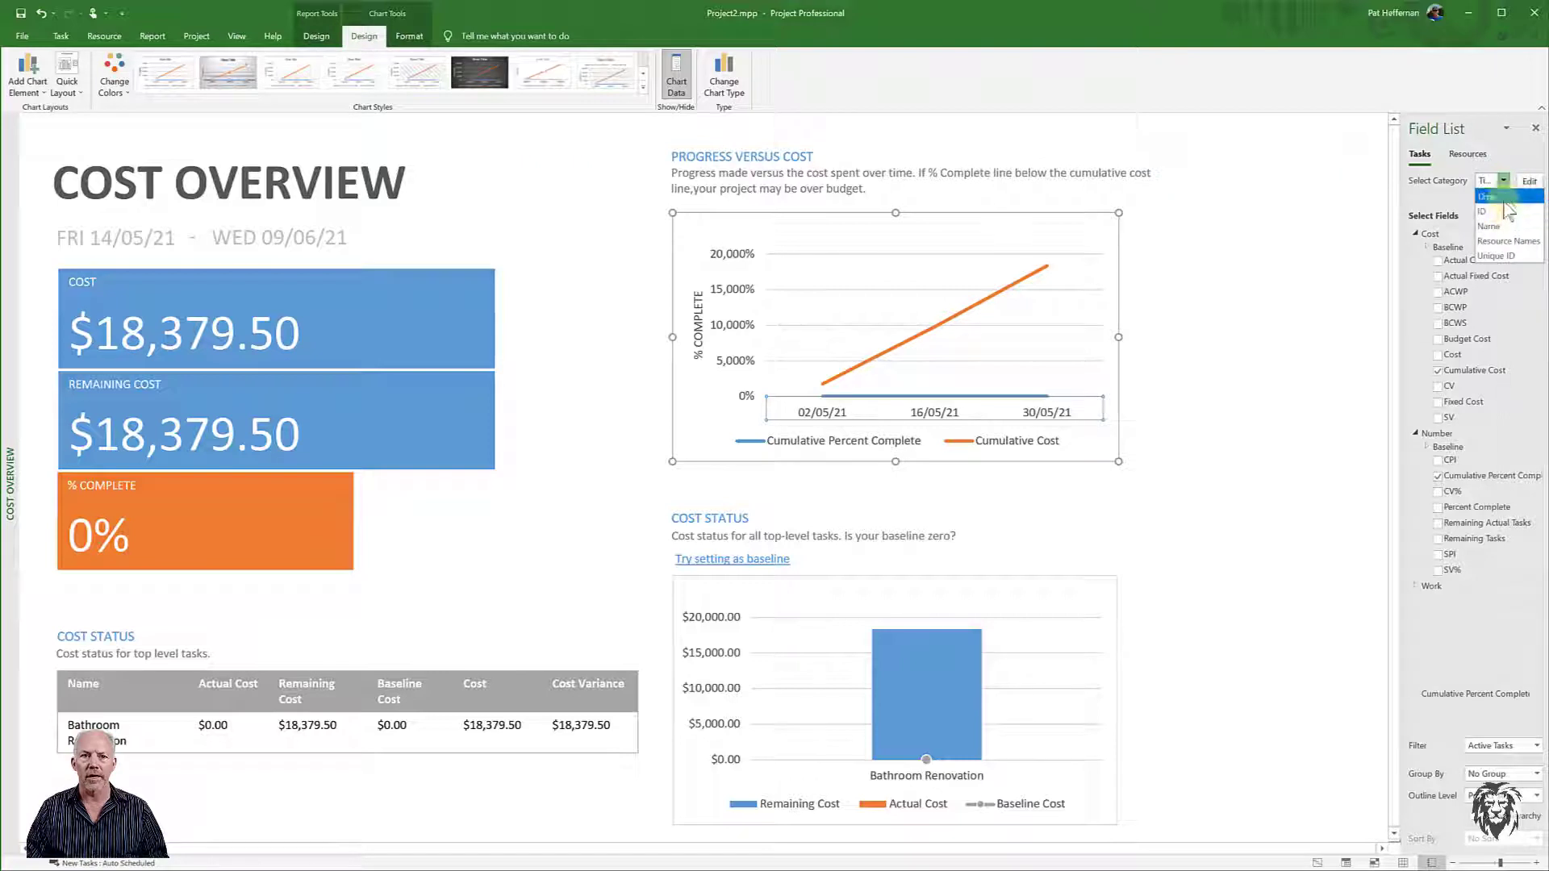
left_click(1488, 196)
left_click(1529, 182)
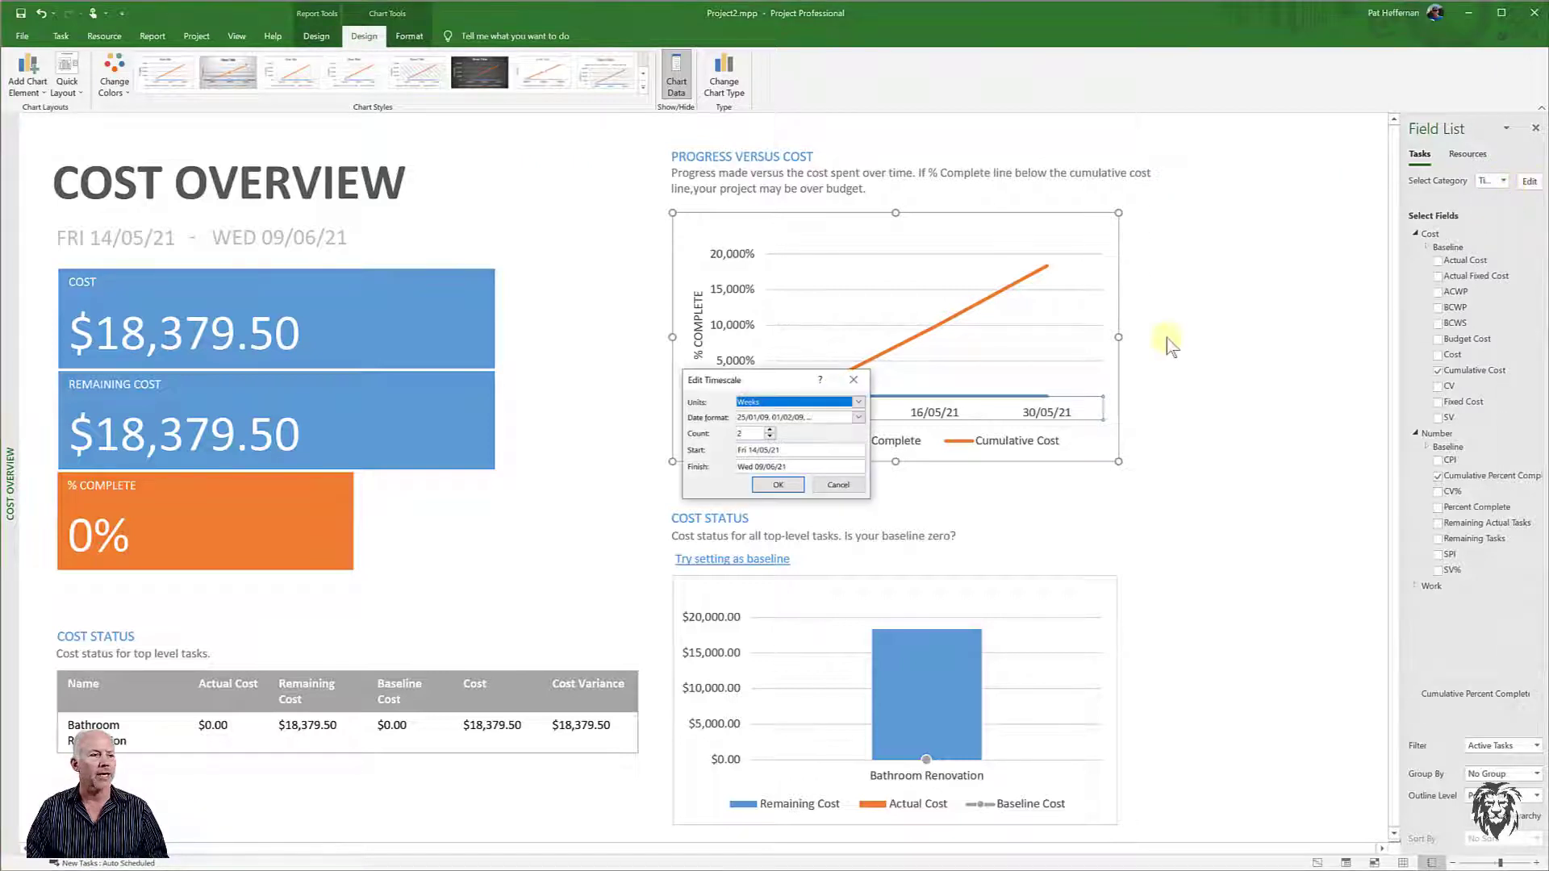
left_click(857, 401)
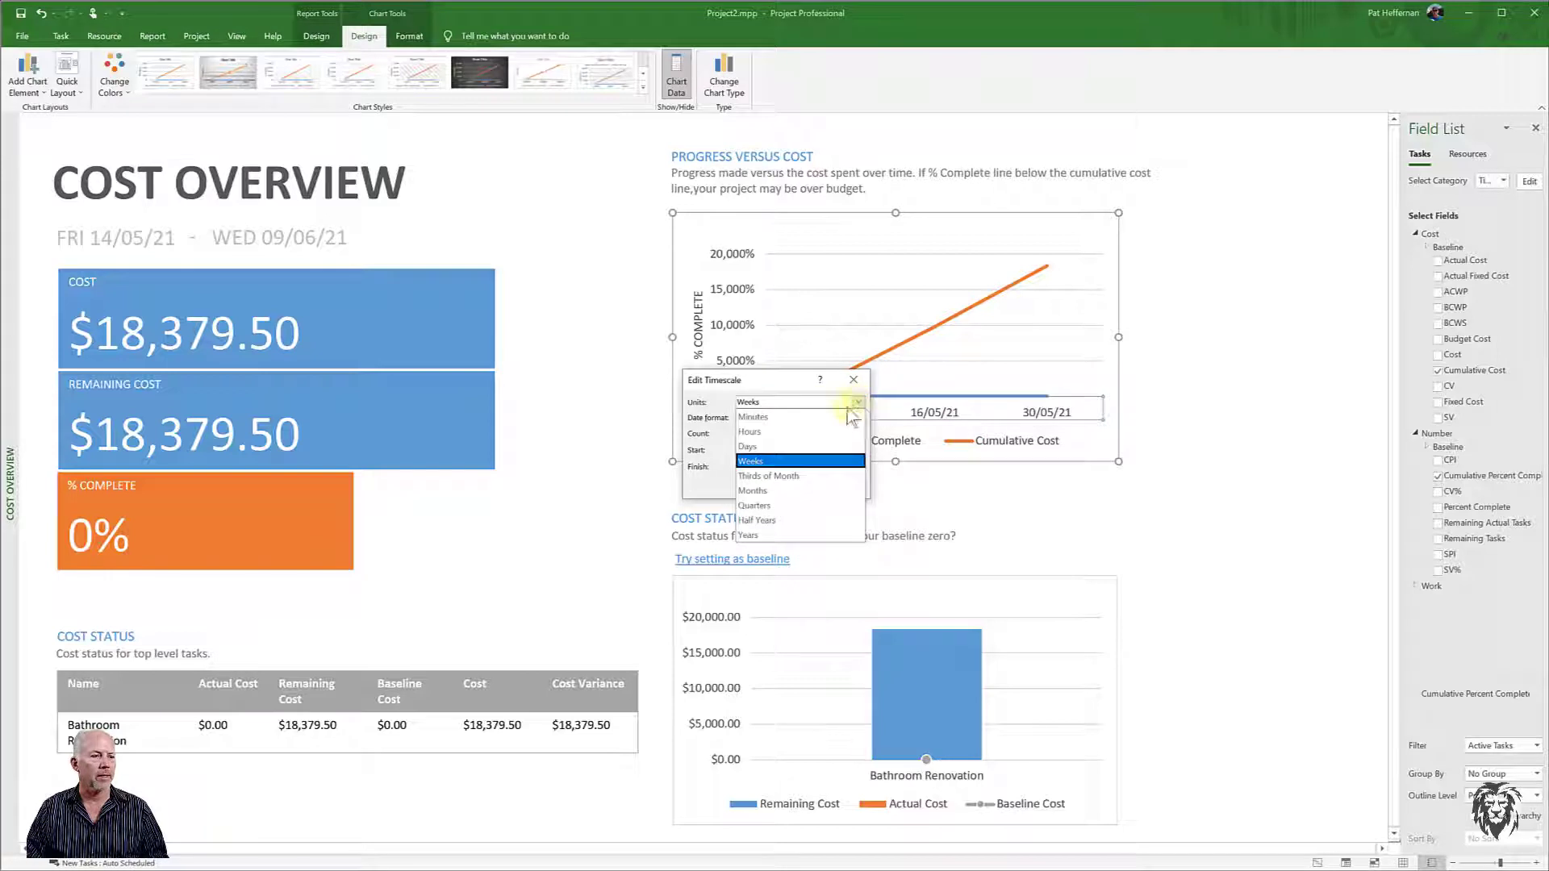
left_click(766, 446)
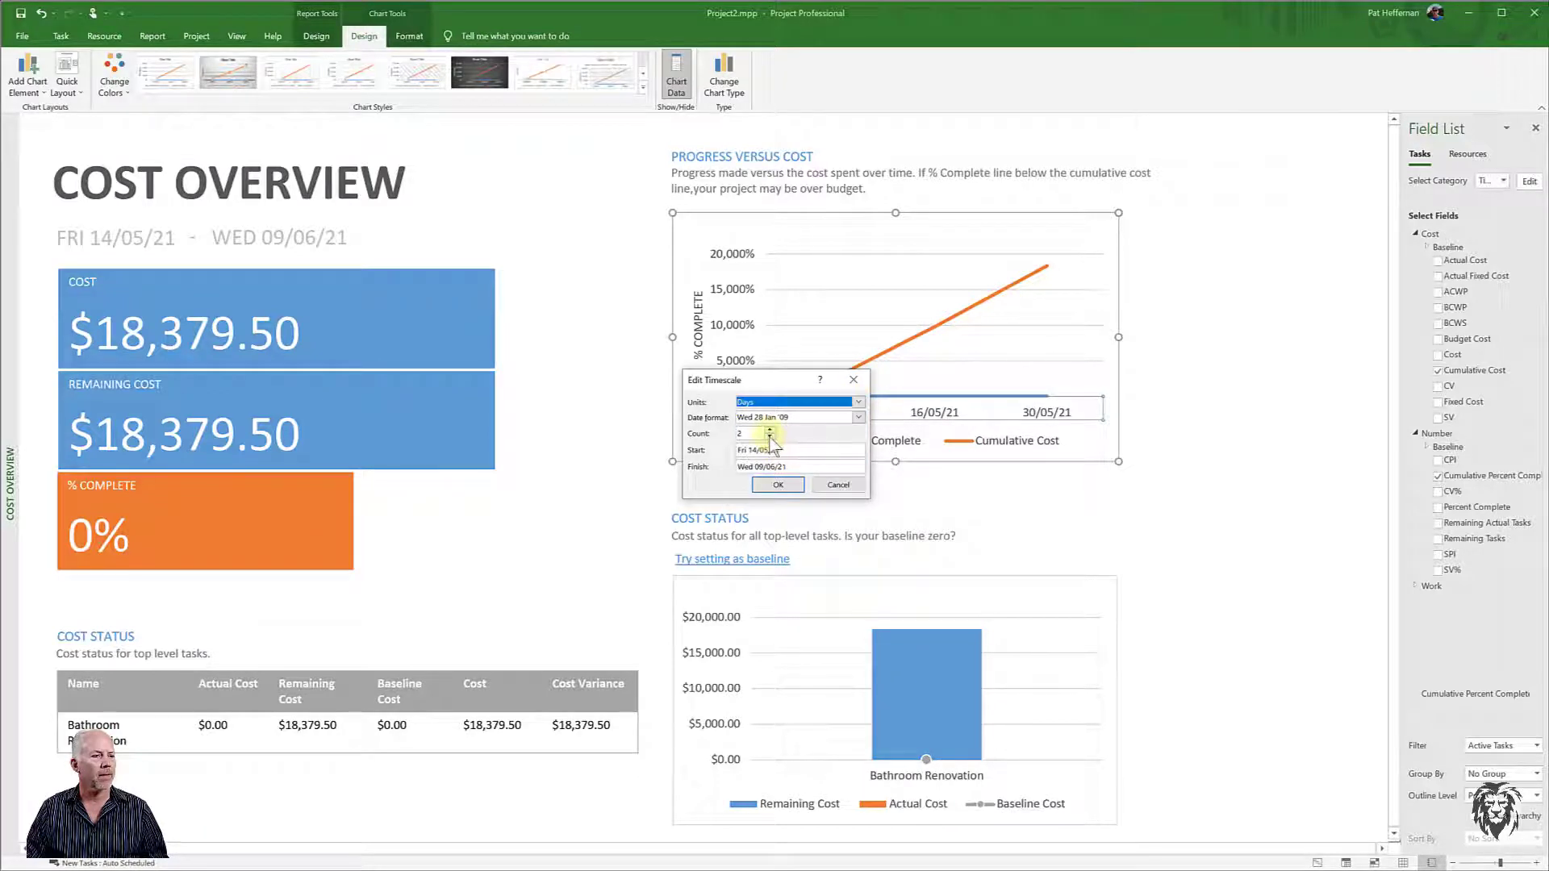
left_click(770, 437)
left_click(777, 484)
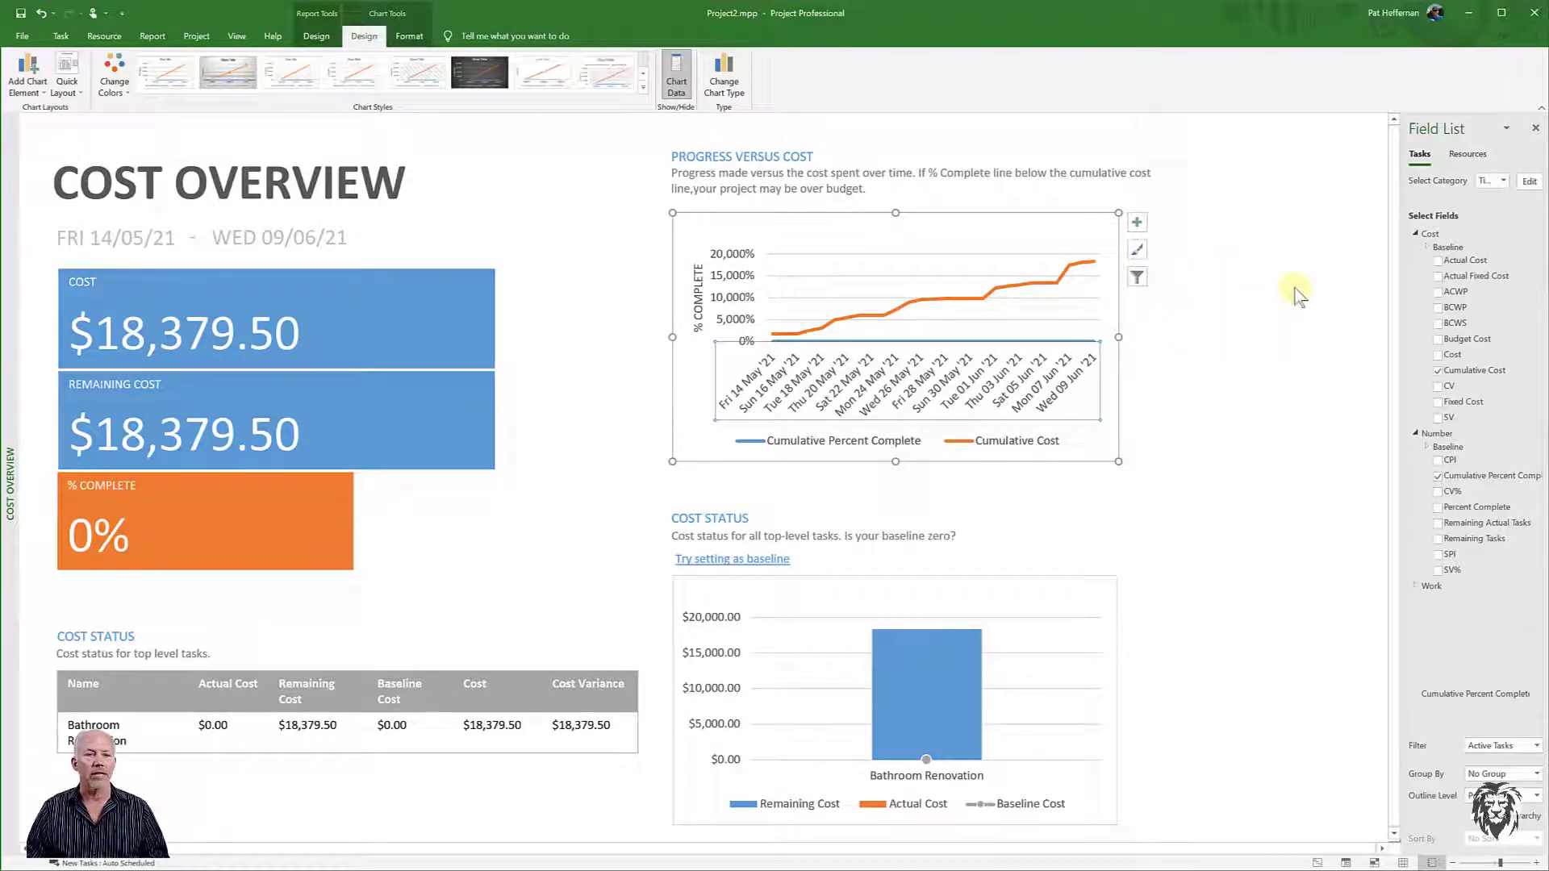
Step: Change the Progress Versus Cost chart's timescale count to 2 days
left_click(1524, 181)
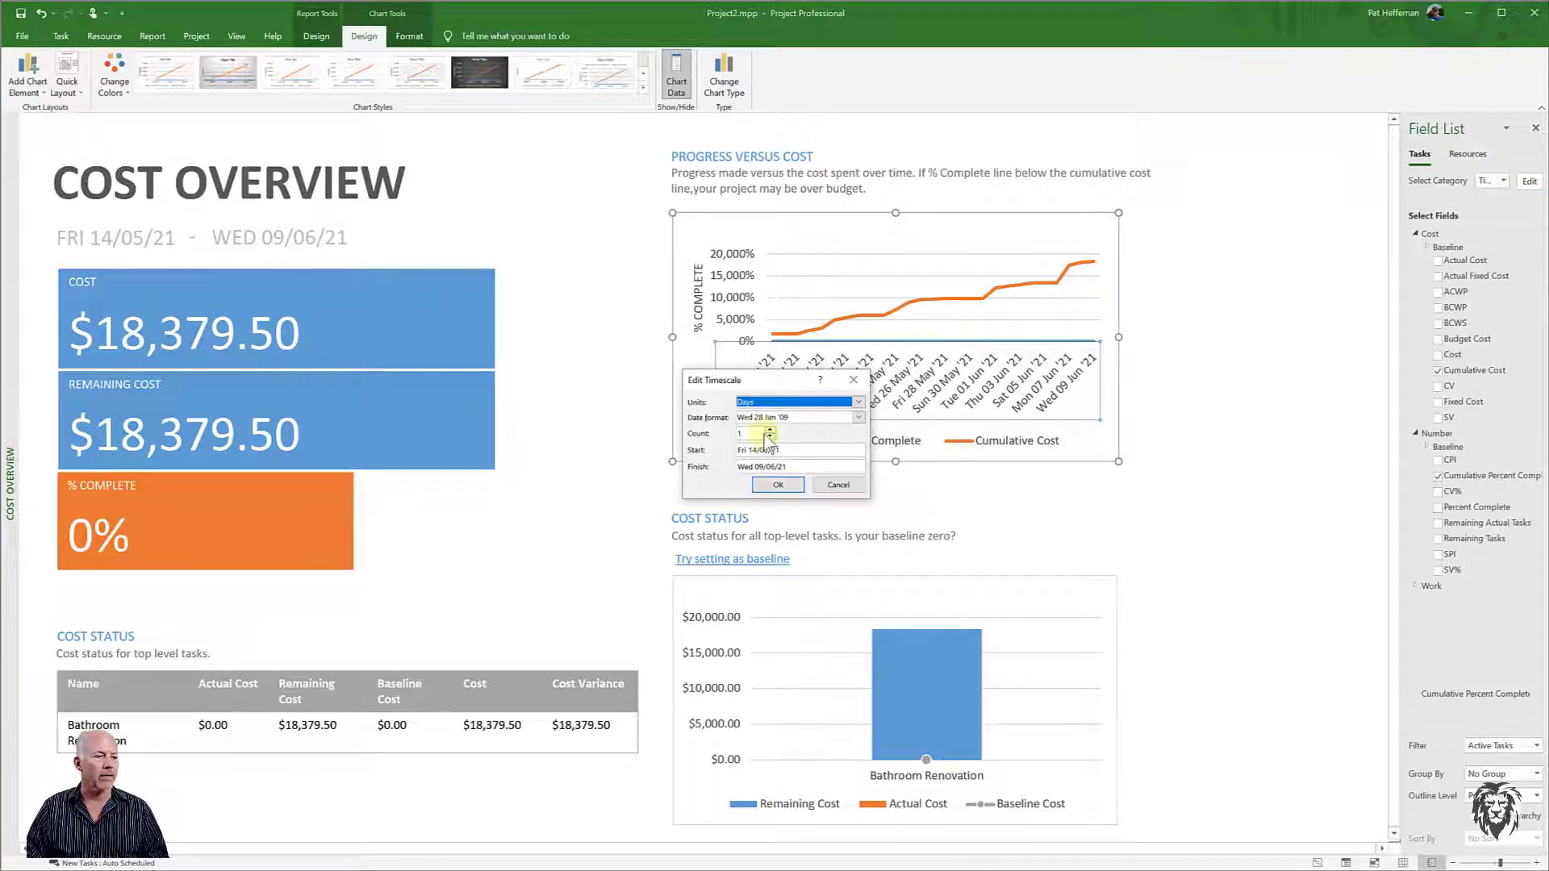
left_click(770, 430)
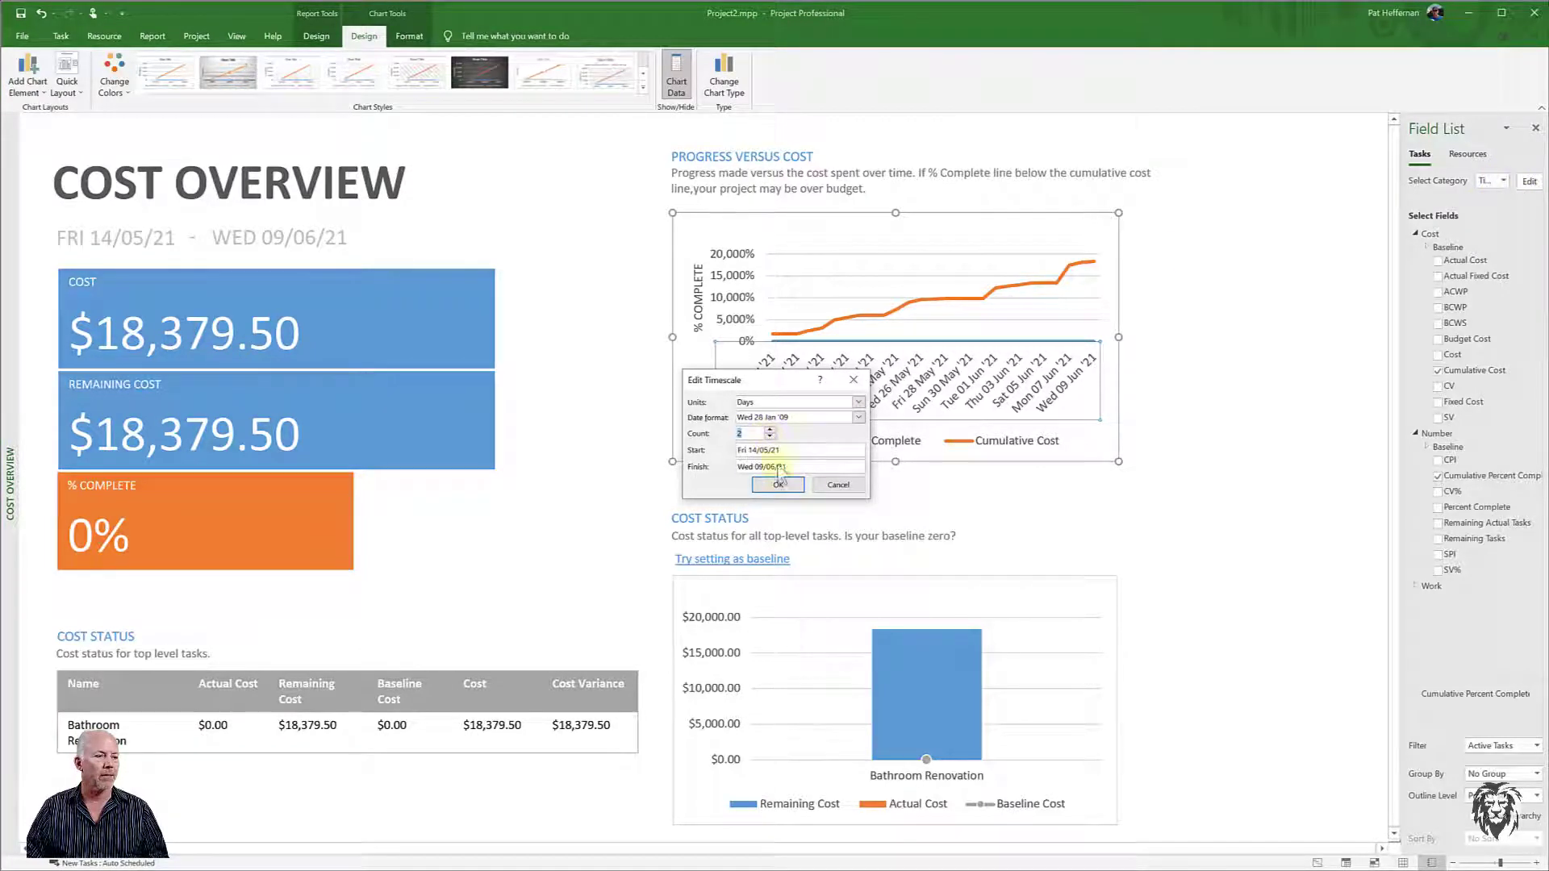
left_click(778, 485)
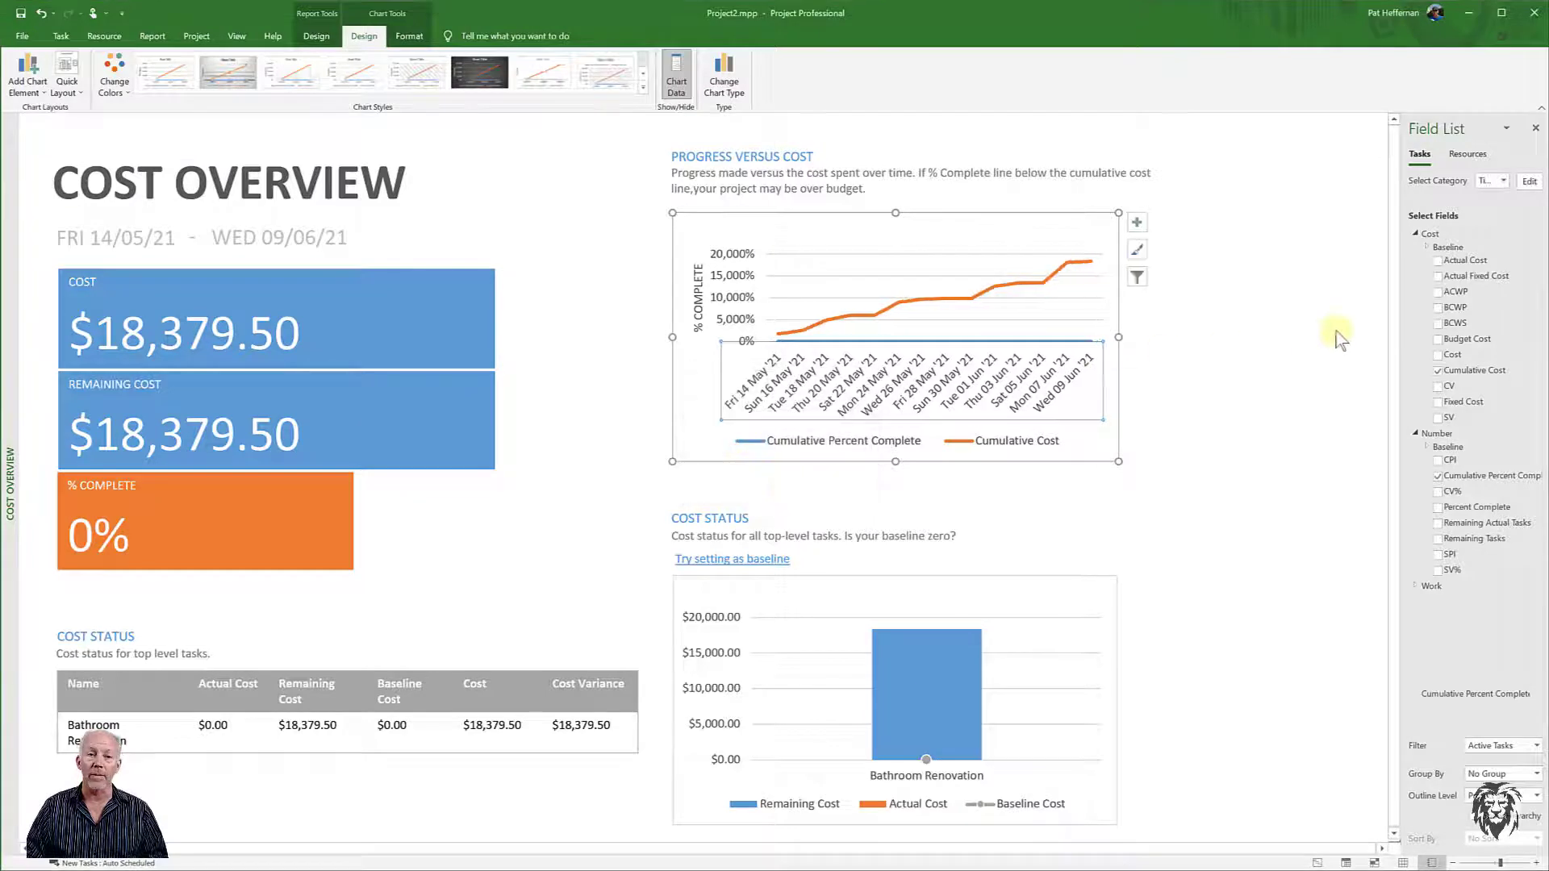
mouse_move(1548, 202)
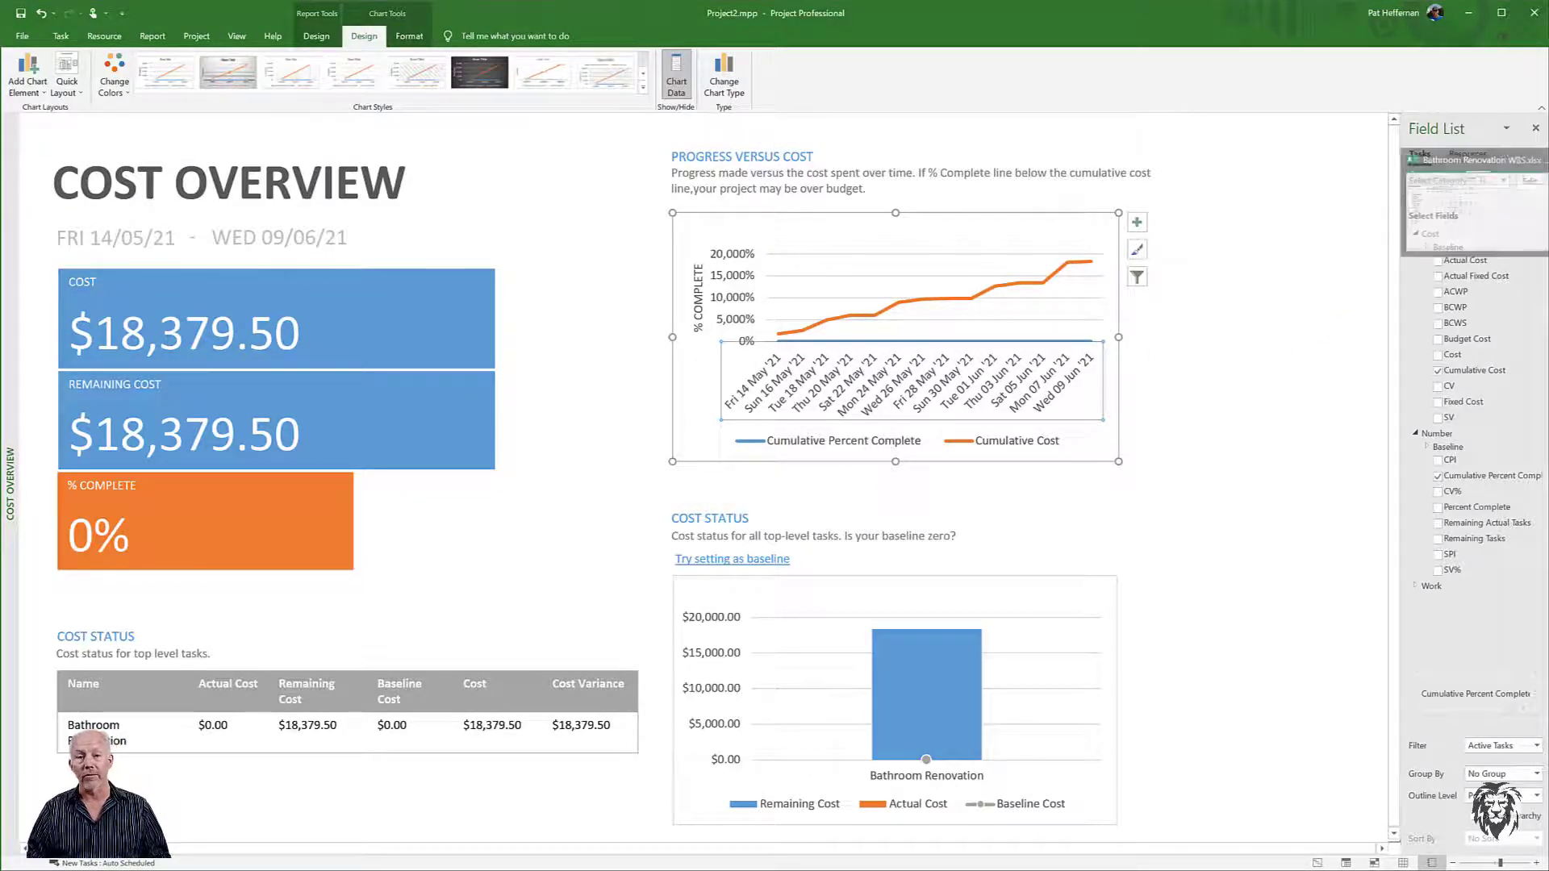